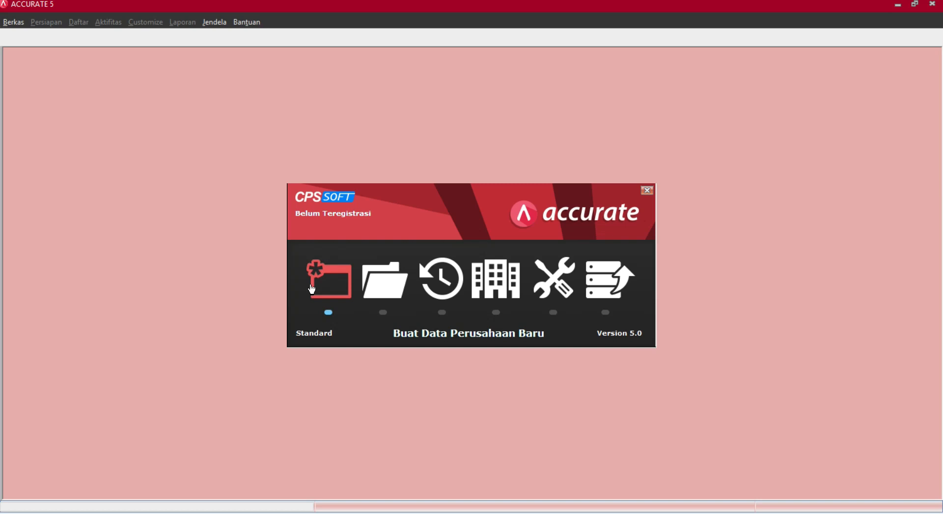
Start a new company database from the splash screen, keeping its storage set to Lokal.
{"action": "left_click", "coordinate": [312, 289]}
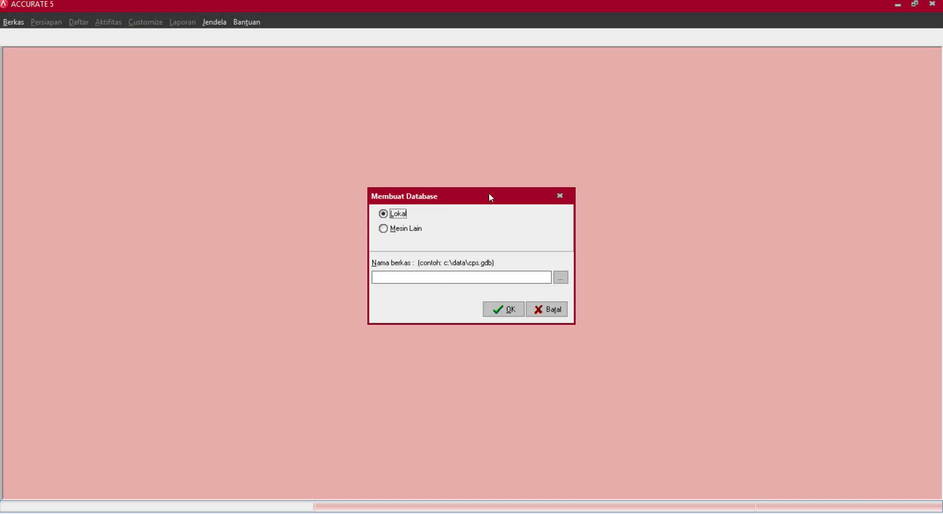
{"action": "left_click", "coordinate": [395, 234]}
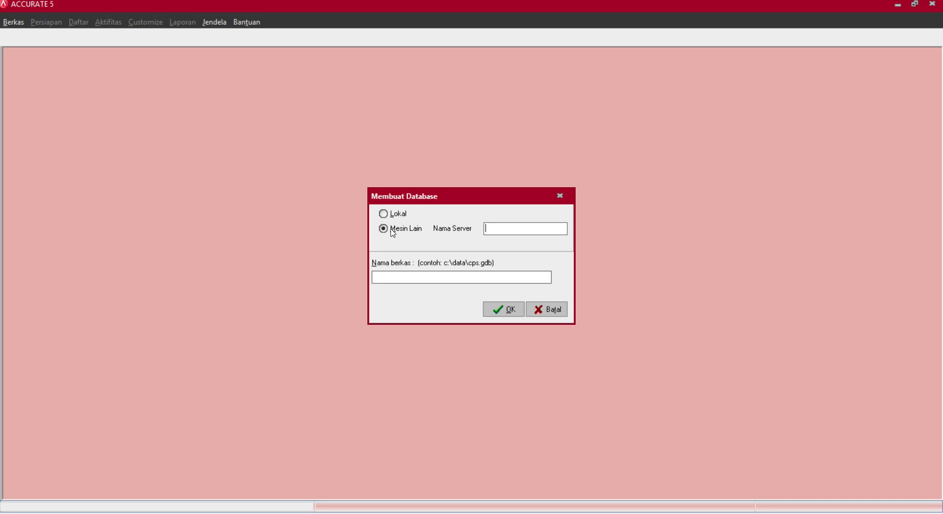
{"action": "left_click", "coordinate": [388, 216]}
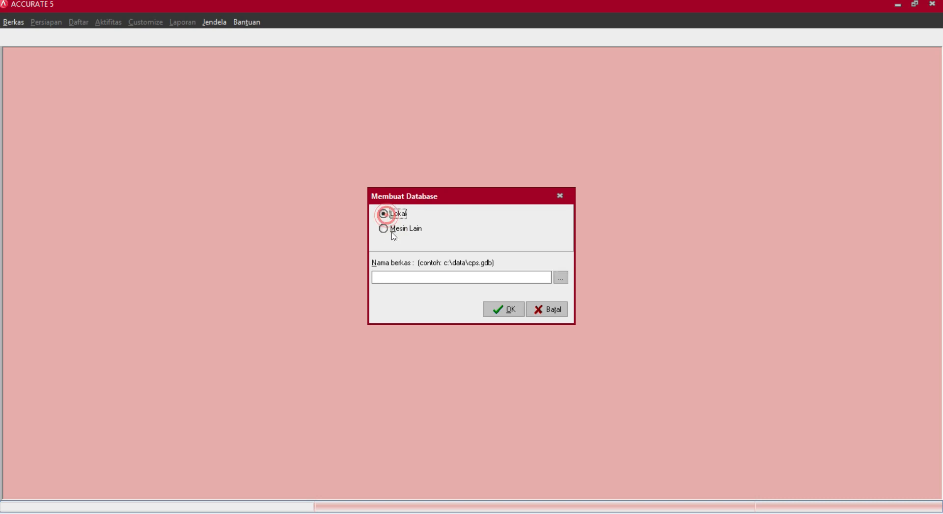
{"action": "left_click", "coordinate": [407, 279]}
Create the database file PT TIGA SAUDARA in New folder on New Volume (E:).
{"action": "left_click", "coordinate": [557, 280]}
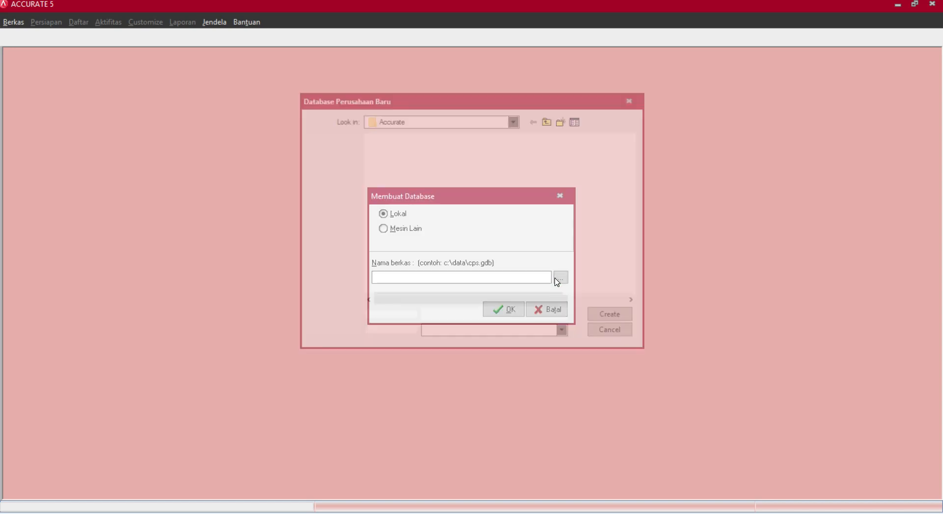
{"action": "left_click", "coordinate": [331, 178]}
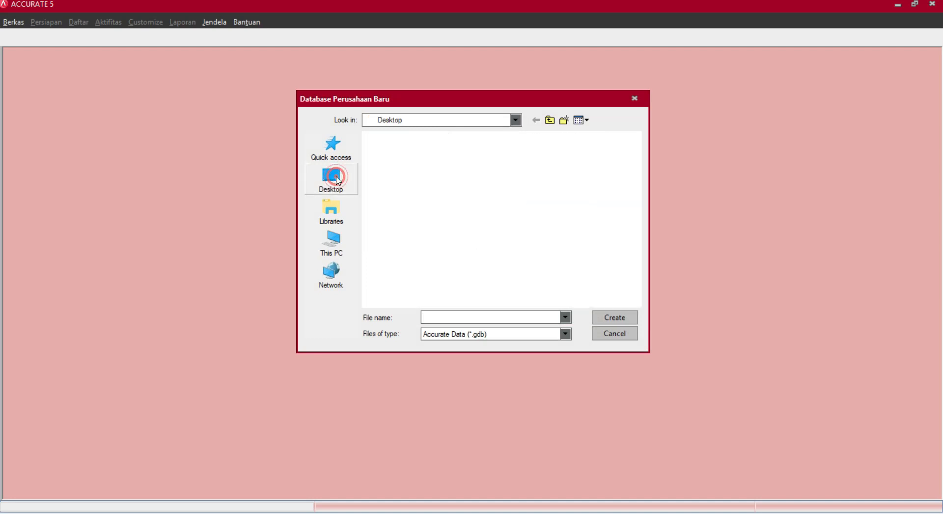
{"action": "left_click", "coordinate": [336, 243]}
{"action": "scroll", "coordinate": [486, 236], "scroll_direction": "down", "scroll_amount": 5}
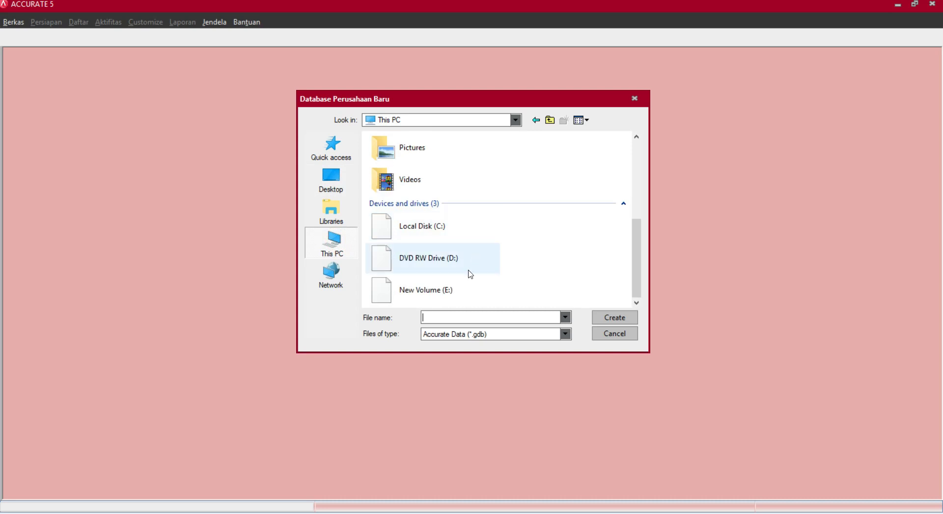
{"action": "double_click", "coordinate": [457, 300]}
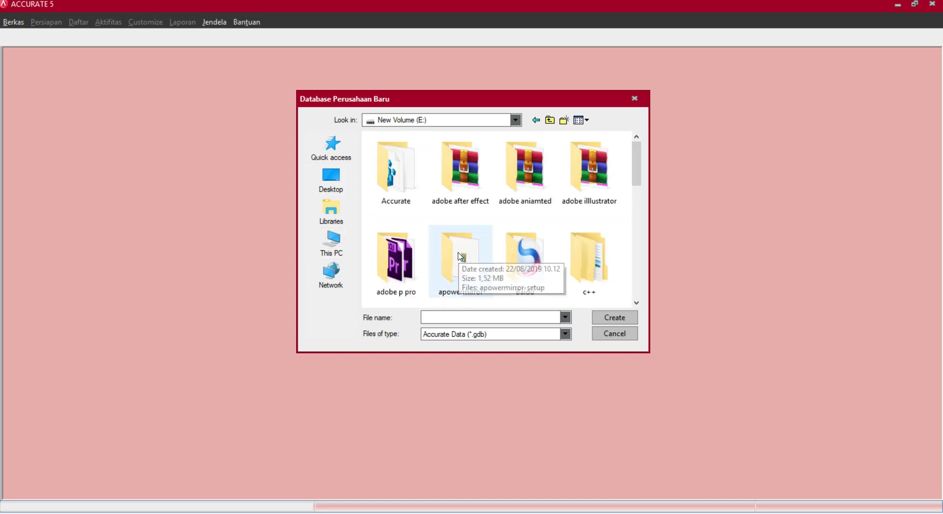
{"action": "scroll", "coordinate": [503, 227], "scroll_direction": "down", "scroll_amount": 5}
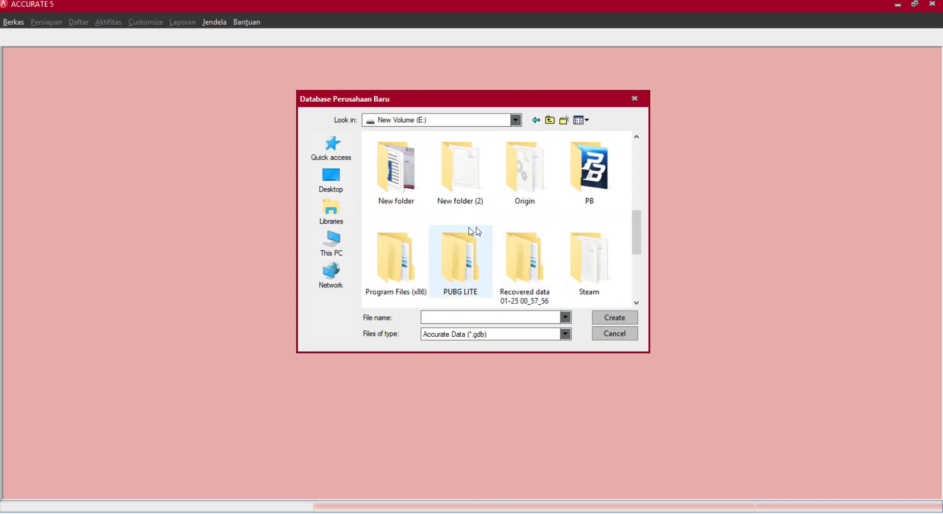
{"action": "double_click", "coordinate": [393, 187]}
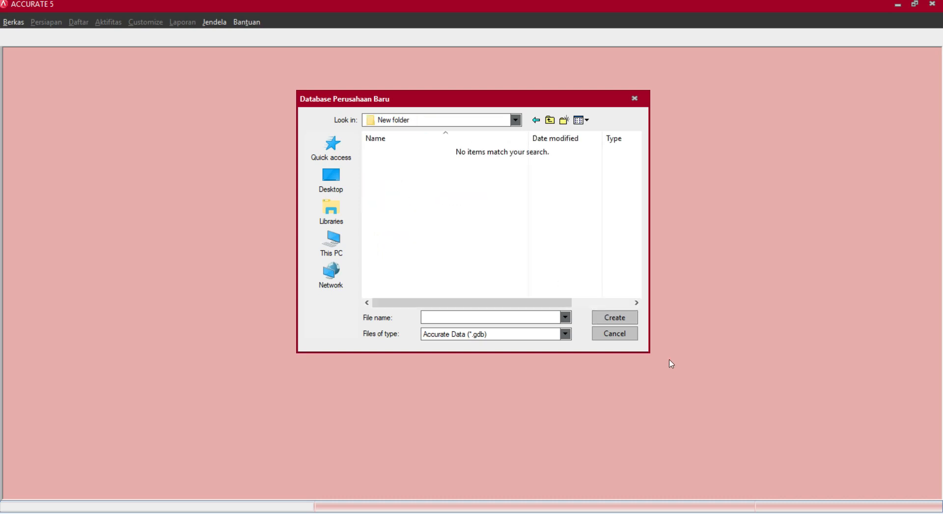
{"action": "left_click", "coordinate": [496, 315]}
{"action": "type", "text": "PT TIGA SAUDARA"}
{"action": "left_click", "coordinate": [605, 321]}
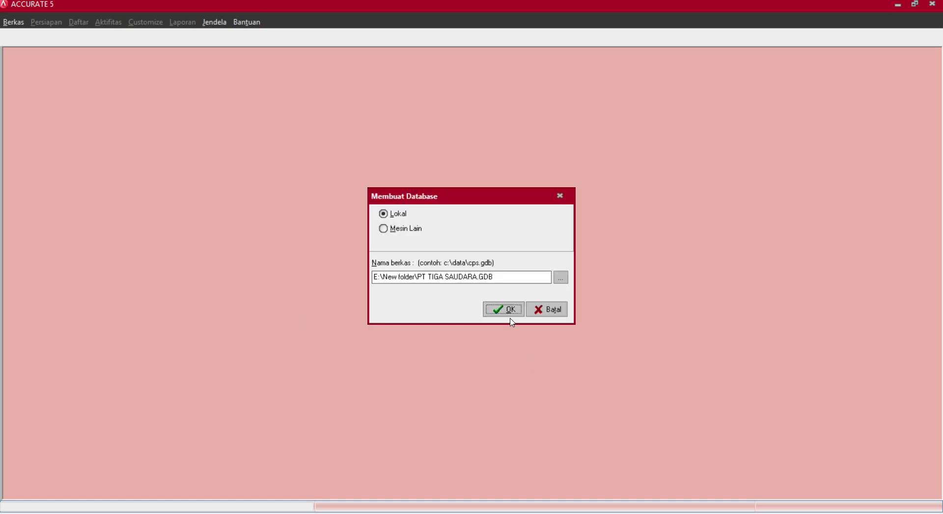
{"action": "left_click", "coordinate": [501, 311]}
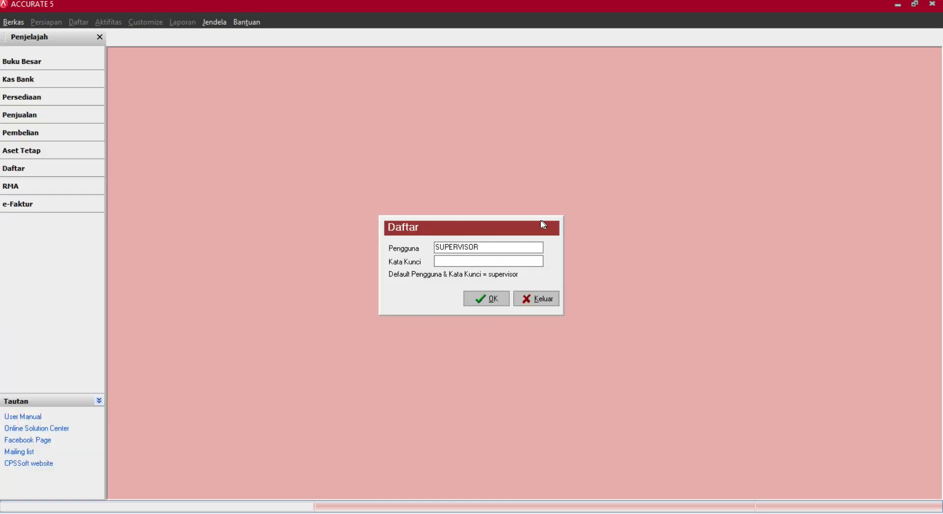
Log in to the new database by entering the user password.
{"action": "left_click", "coordinate": [438, 264]}
{"action": "left_click", "coordinate": [462, 258]}
{"action": "type", "text": "supervisor"}
{"action": "key", "text": "Return"}
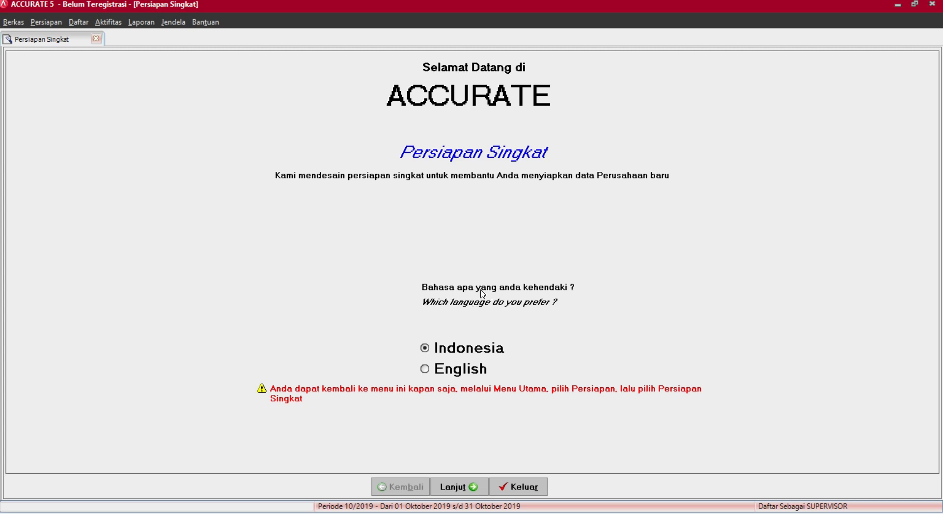
Keep Indonesia as the setup wizard language and continue to the setup type choice.
{"action": "left_click", "coordinate": [427, 368]}
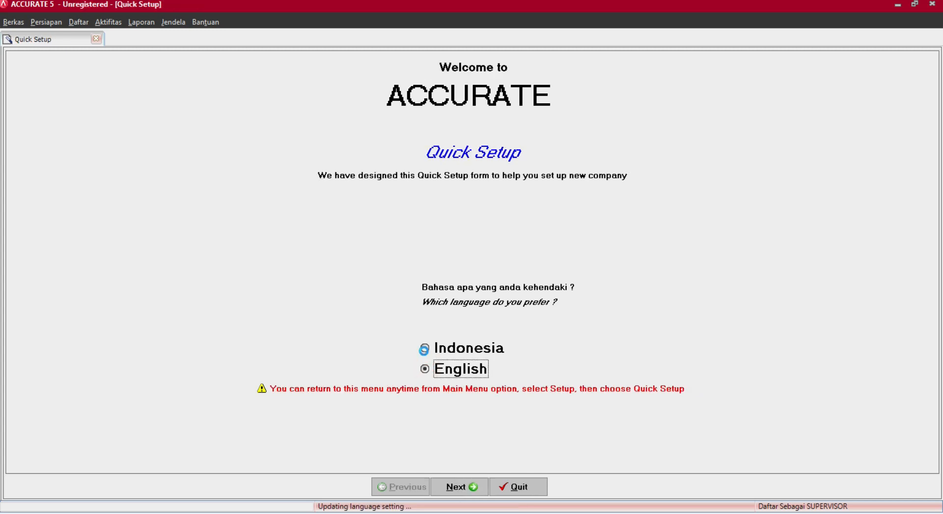
{"action": "left_click", "coordinate": [425, 347]}
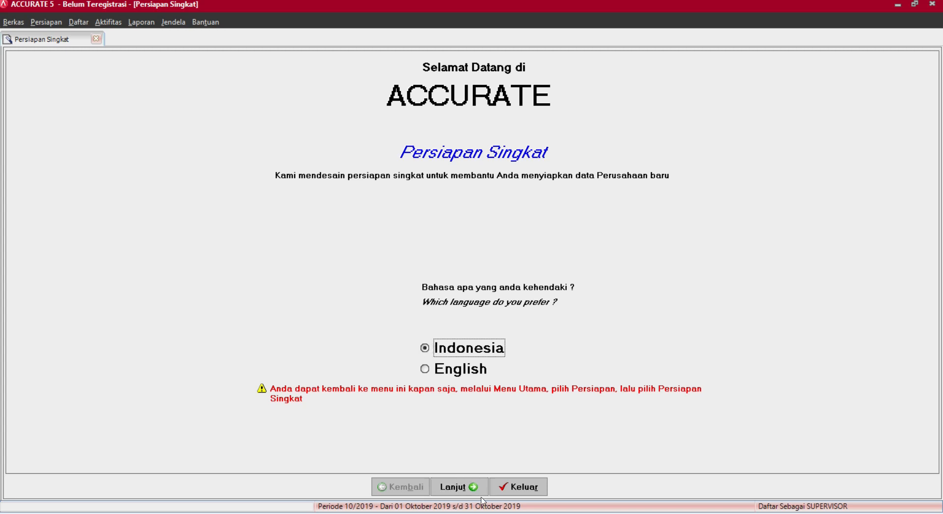
{"action": "left_click", "coordinate": [458, 486]}
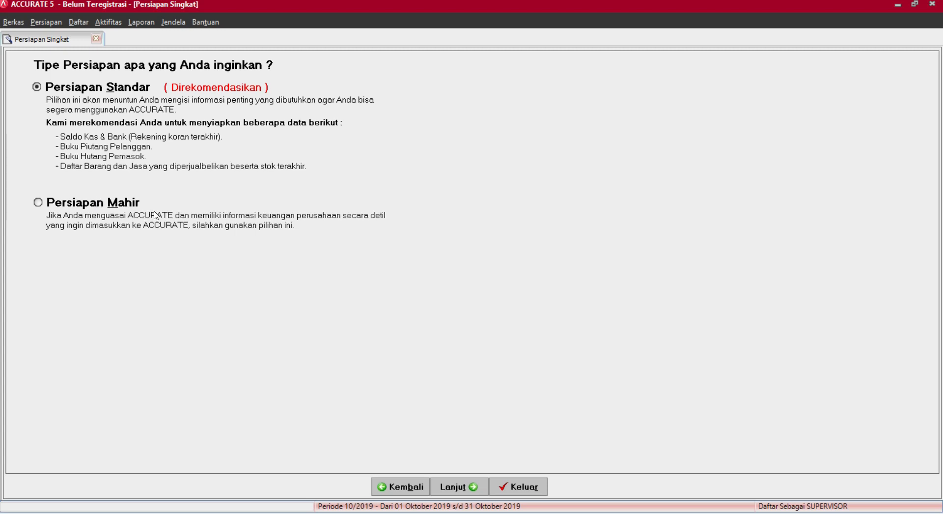
Choose Persiapan Mahir as the setup type and proceed to the currency step.
{"action": "left_click", "coordinate": [38, 203]}
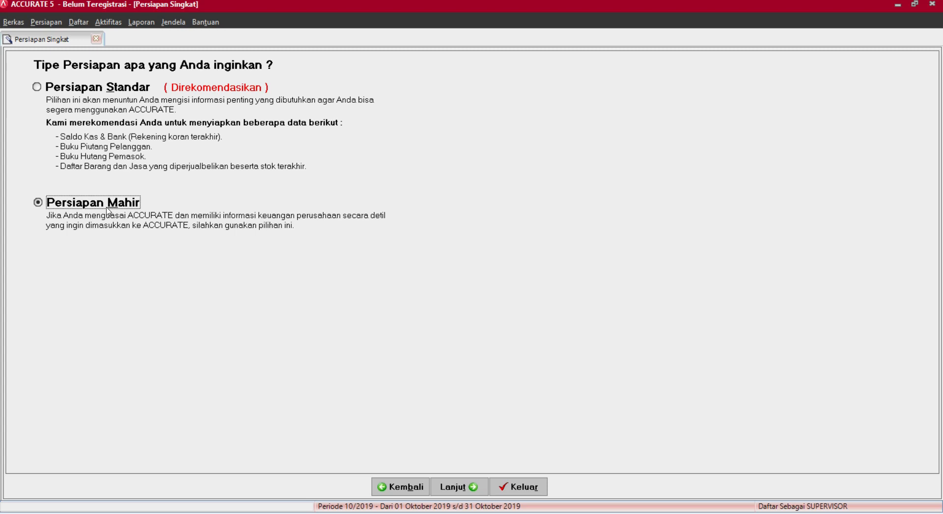
{"action": "left_click", "coordinate": [458, 485]}
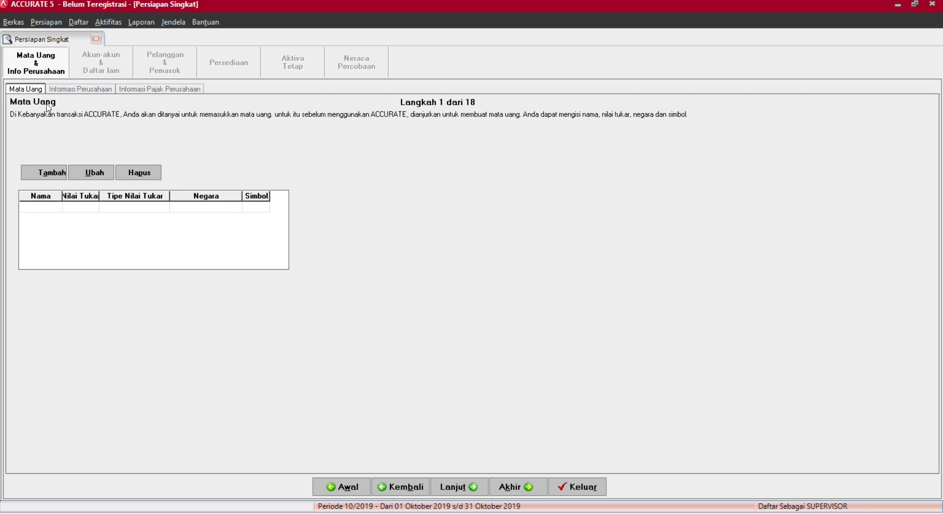
Add currency Rupiah with rate 1, country Indonesia, symbol Rp, and make it the default.
{"action": "left_click", "coordinate": [44, 206]}
{"action": "left_click", "coordinate": [52, 173]}
{"action": "left_click", "coordinate": [173, 81]}
{"action": "type", "text": "Rupiah"}
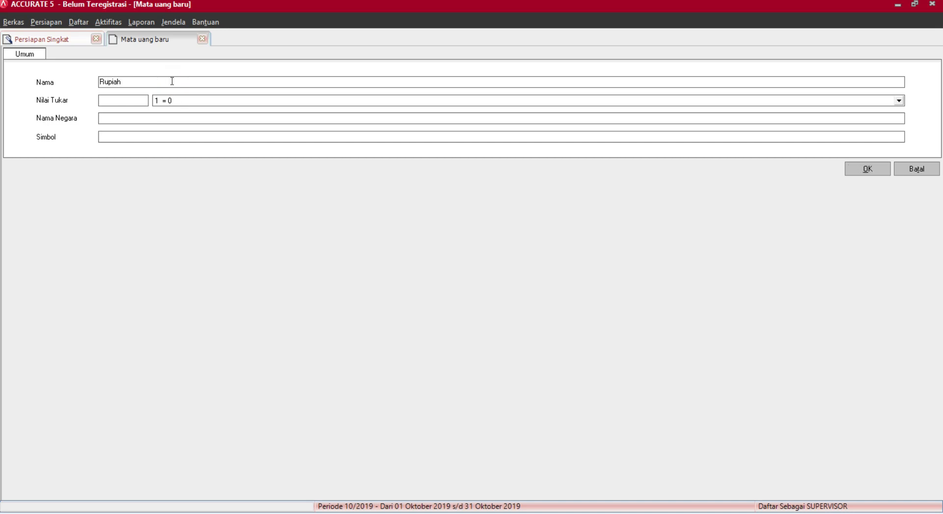
{"action": "left_click", "coordinate": [106, 103]}
{"action": "type", "text": "1"}
{"action": "left_click", "coordinate": [151, 120]}
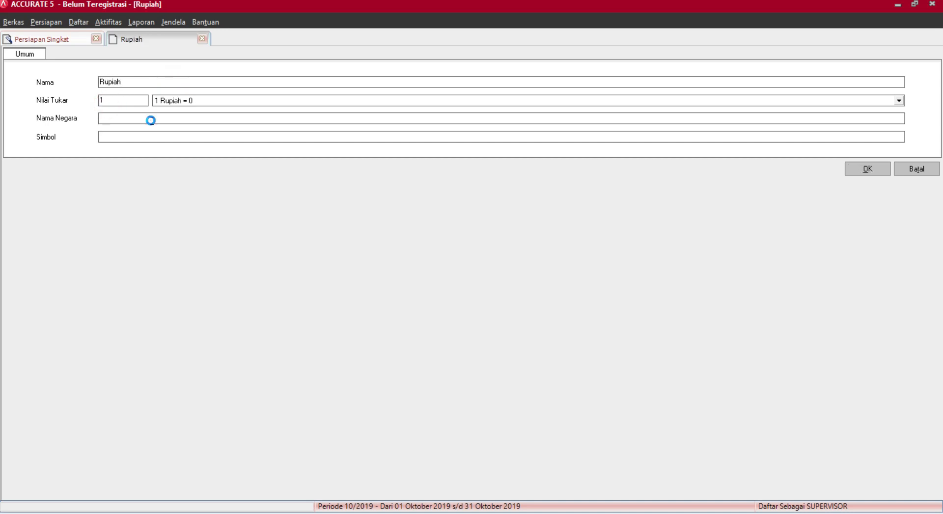
{"action": "type", "text": "Indonesia"}
{"action": "left_click", "coordinate": [121, 136]}
{"action": "type", "text": "Rp"}
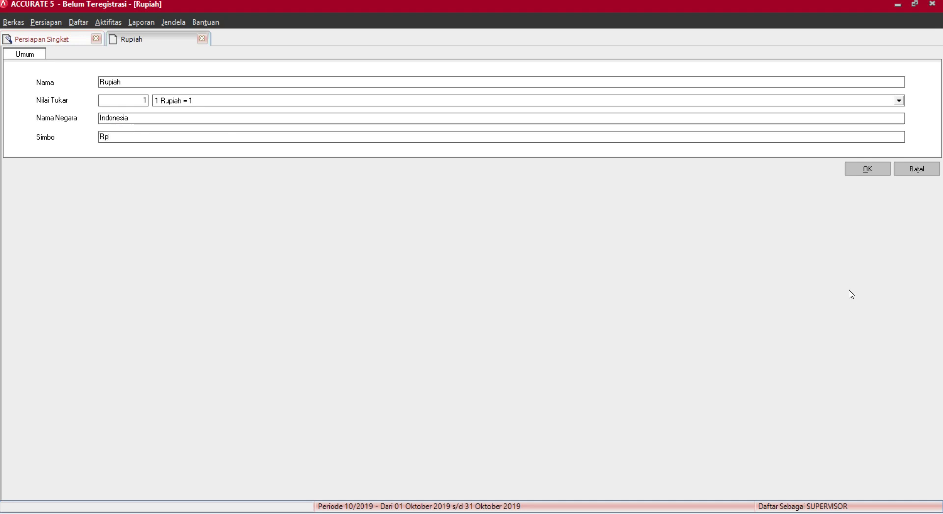
{"action": "left_click", "coordinate": [866, 169]}
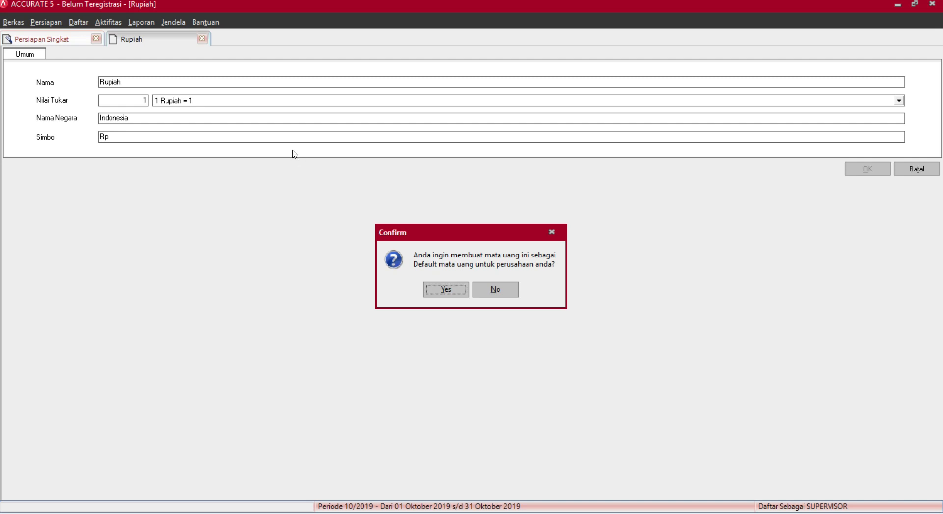
{"action": "left_click", "coordinate": [437, 294]}
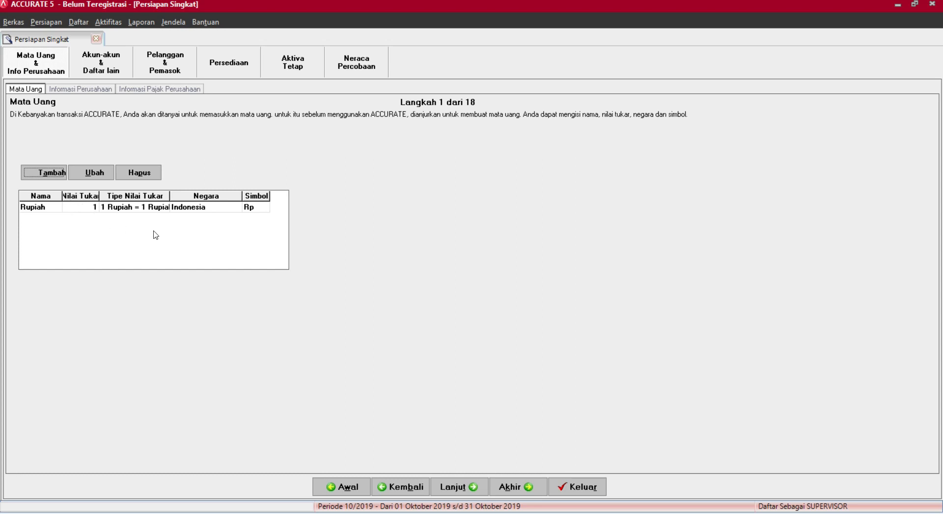
Clear a stray currency row, cancel an extra currency form, and continue to company information.
{"action": "left_click", "coordinate": [248, 211]}
{"action": "key", "text": "Down"}
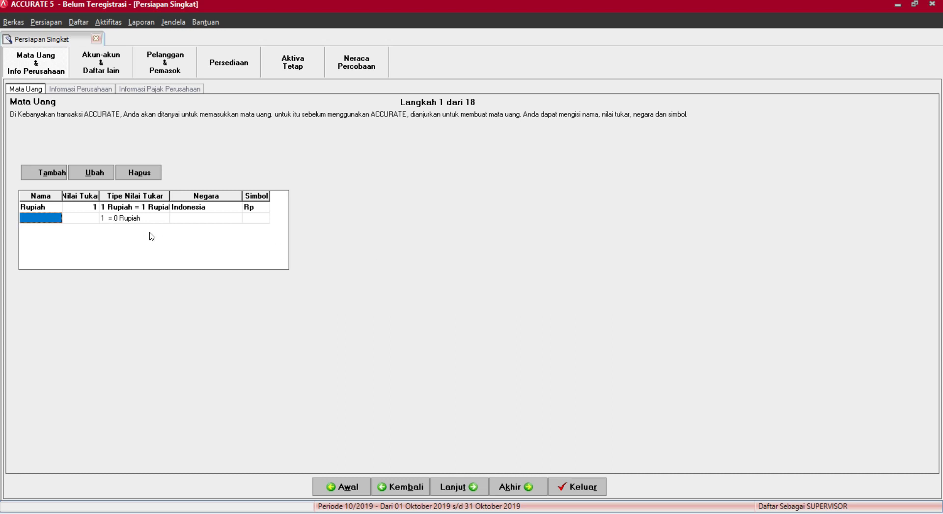
{"action": "type", "text": "asdas"}
{"action": "key", "text": "BackSpace"}
{"action": "key", "text": "BackSpace"}
{"action": "key", "text": "BackSpace"}
{"action": "key", "text": "BackSpace"}
{"action": "key", "text": "BackSpace"}
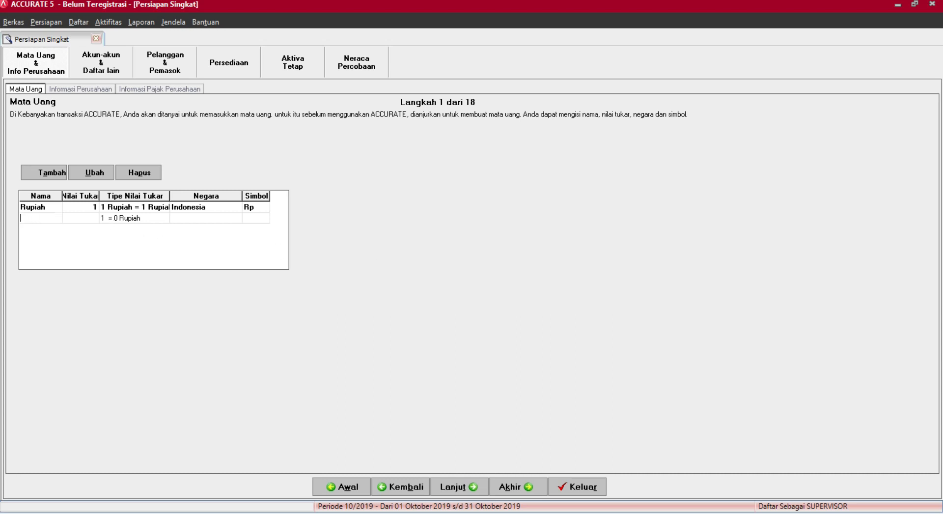
{"action": "key", "text": "Tab"}
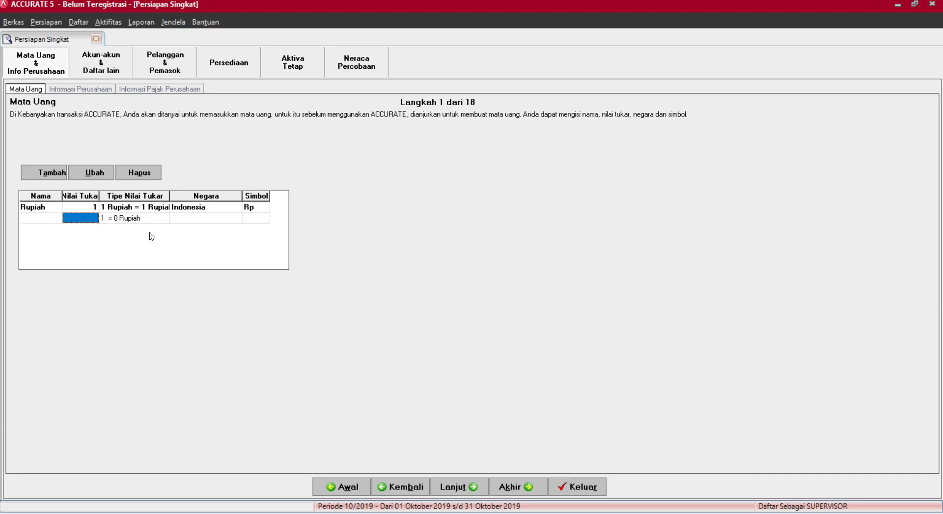
{"action": "left_click", "coordinate": [52, 173]}
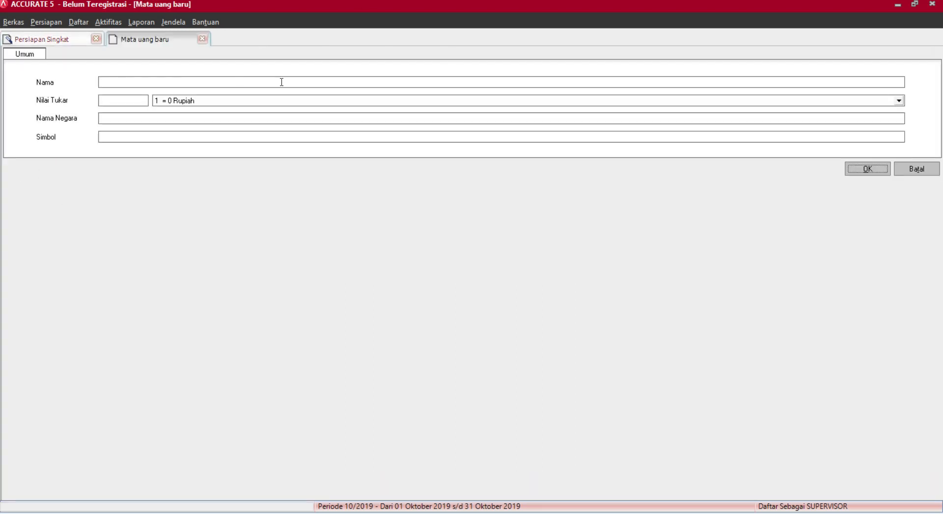
{"action": "left_click", "coordinate": [202, 39]}
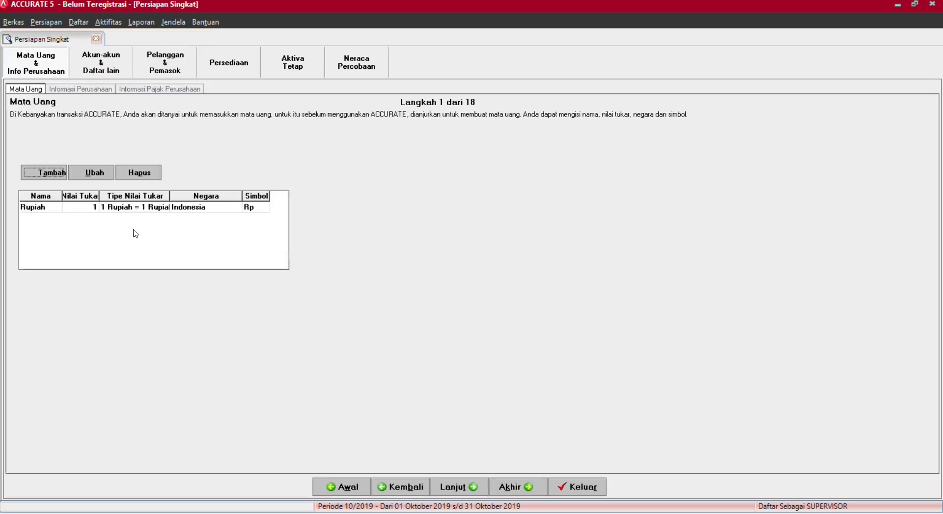
{"action": "left_click", "coordinate": [448, 488]}
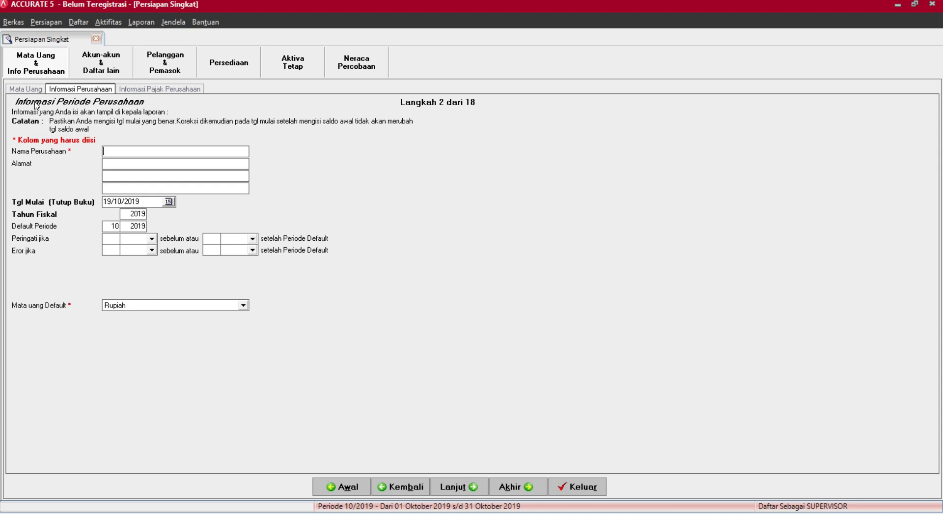
Enter the company name PT. TIGA SAUDARA and its street address.
{"action": "left_click", "coordinate": [121, 148]}
{"action": "type", "text": "PT"}
{"action": "type", "text": ". TIGA SAUDARA"}
{"action": "left_click", "coordinate": [125, 163]}
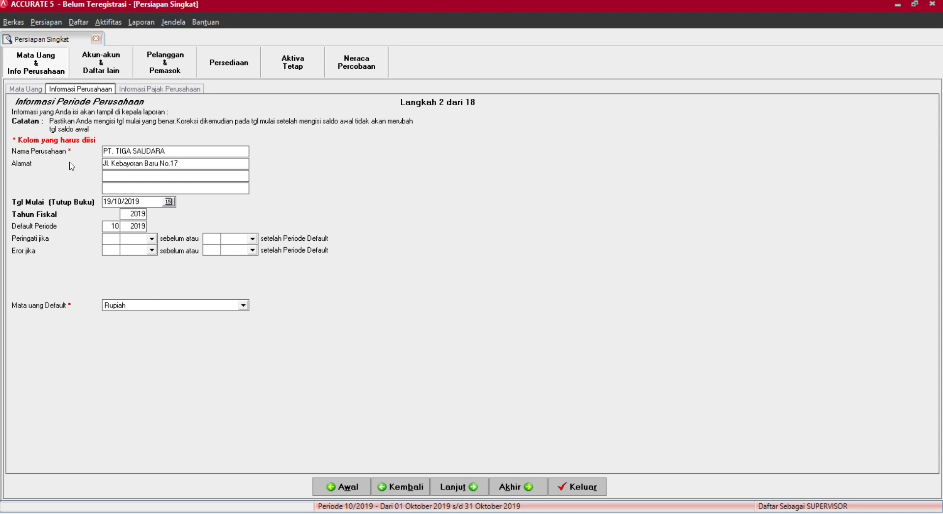
Set the start date to 31/12/2017 and the fiscal year to 2016, then continue.
{"action": "left_click", "coordinate": [169, 202]}
{"action": "left_click", "coordinate": [67, 214]}
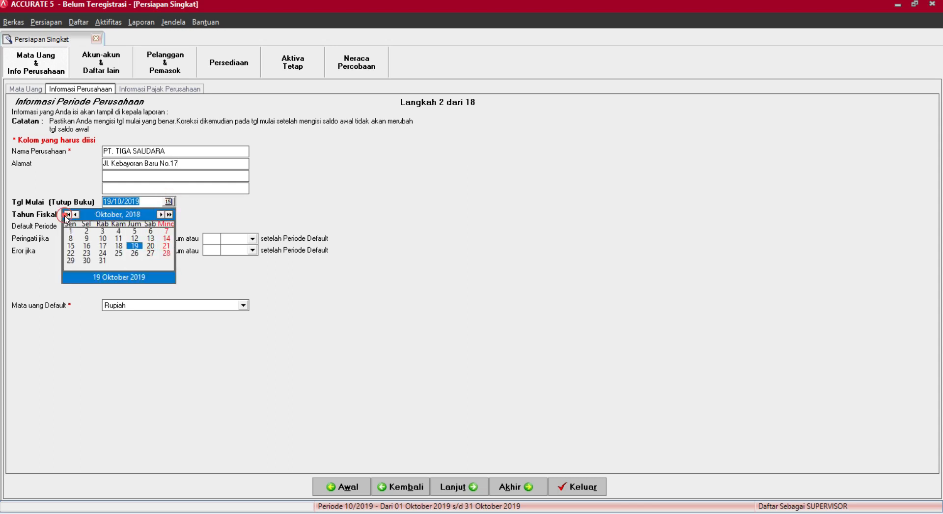
{"action": "left_click", "coordinate": [67, 214]}
{"action": "left_click", "coordinate": [161, 214]}
{"action": "left_click", "coordinate": [161, 214]}
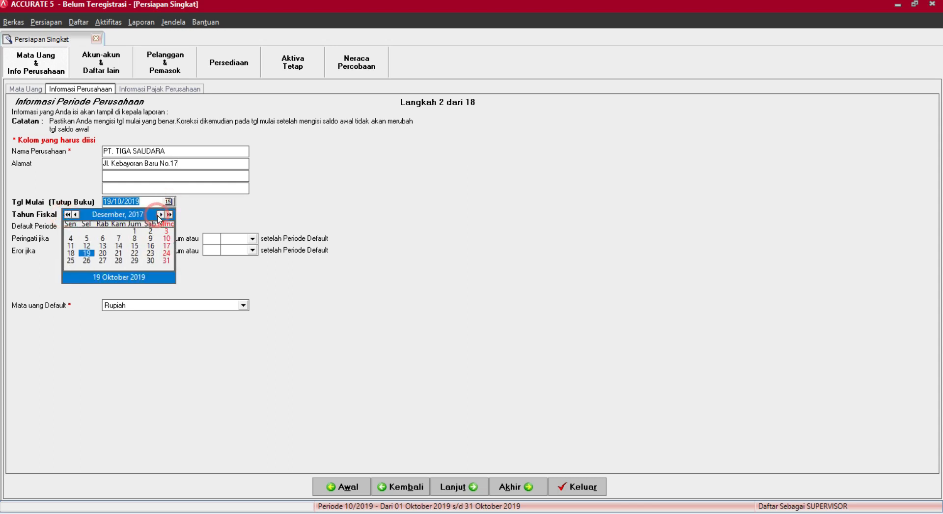
{"action": "left_click", "coordinate": [169, 261]}
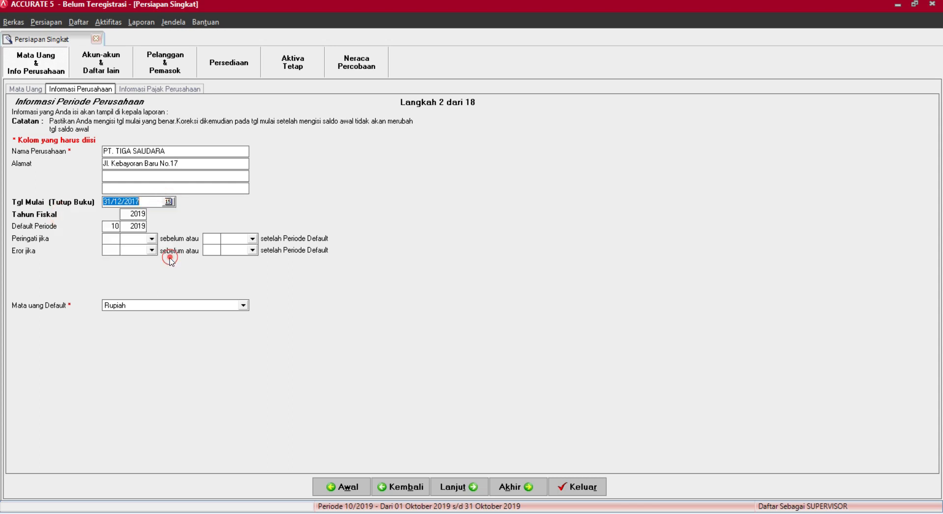
{"action": "left_click", "coordinate": [142, 213]}
{"action": "type", "text": "6"}
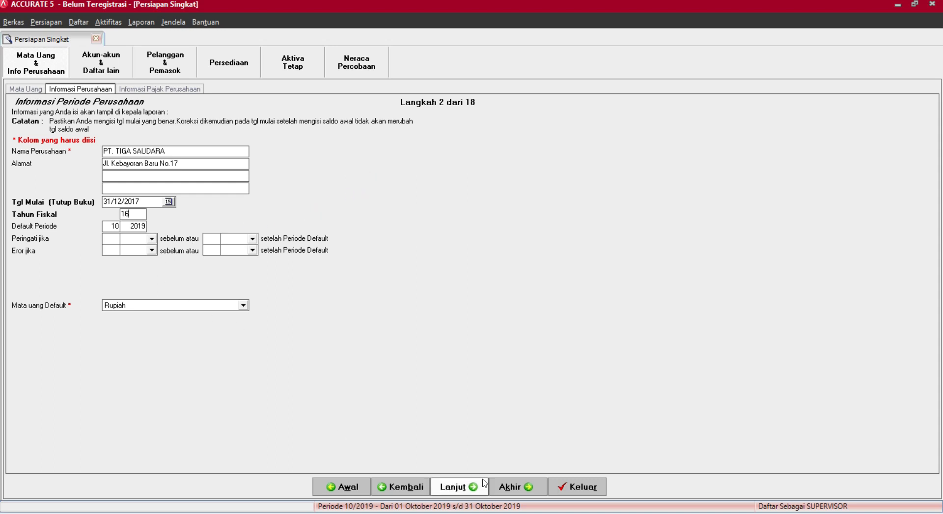
{"action": "left_click", "coordinate": [472, 489]}
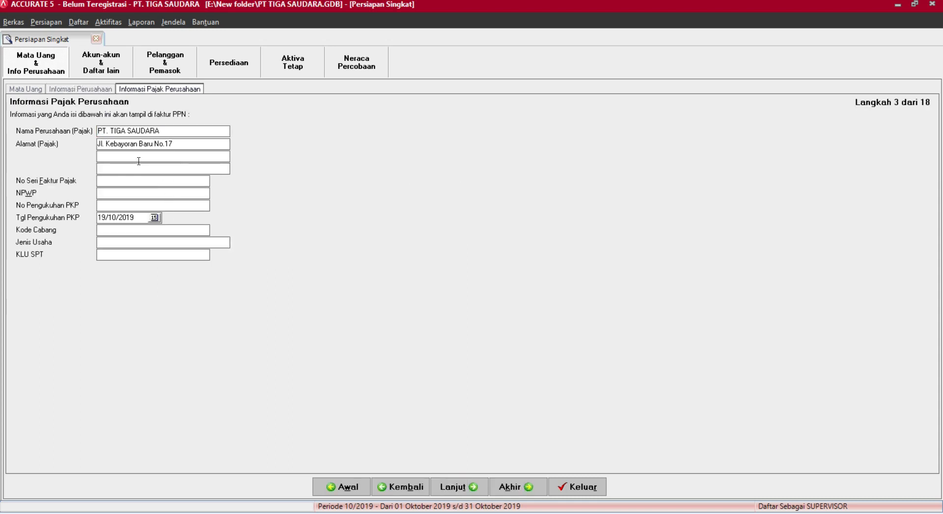
Enter the tax invoice serial number and copy the NPWP into No Pengukuhan PKP.
{"action": "left_click", "coordinate": [111, 183]}
{"action": "type", "text": "010"}
{"action": "type", "text": "99"}
{"action": "type", "text": ".999.999"}
{"action": "type", "text": ".9-99"}
{"action": "type", "text": "9"}
{"action": "double_click", "coordinate": [170, 192]}
{"action": "key", "text": "ctrl+c"}
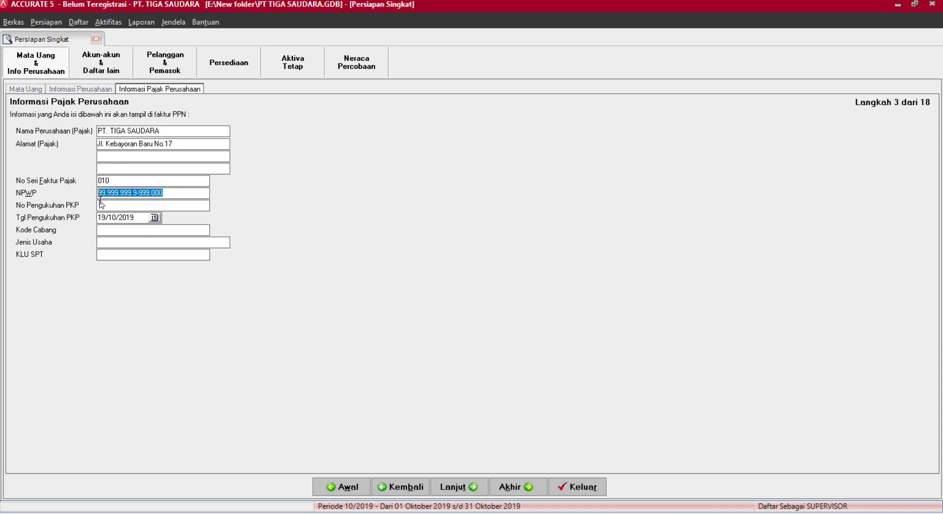
{"action": "left_click", "coordinate": [117, 208]}
{"action": "key", "text": "ctrl+v"}
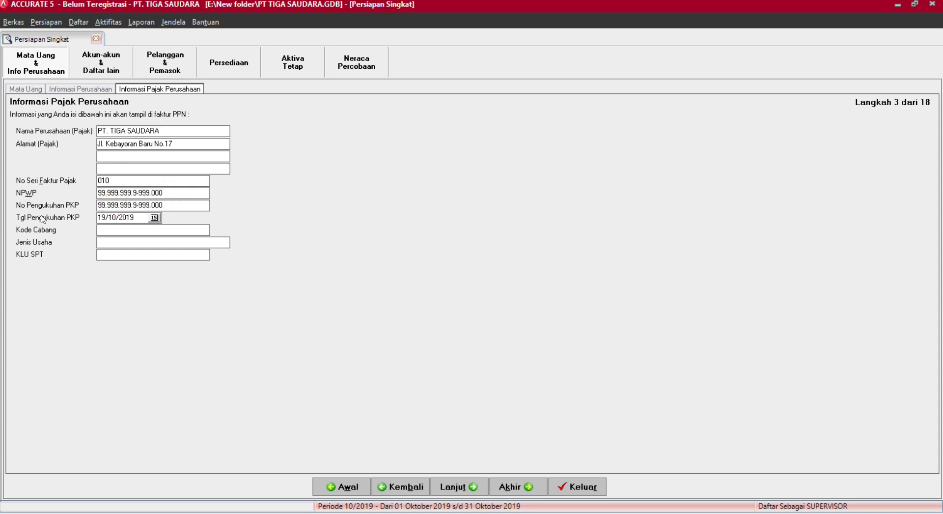
Set the PKP date to 31/12/2017.
{"action": "left_click", "coordinate": [156, 219]}
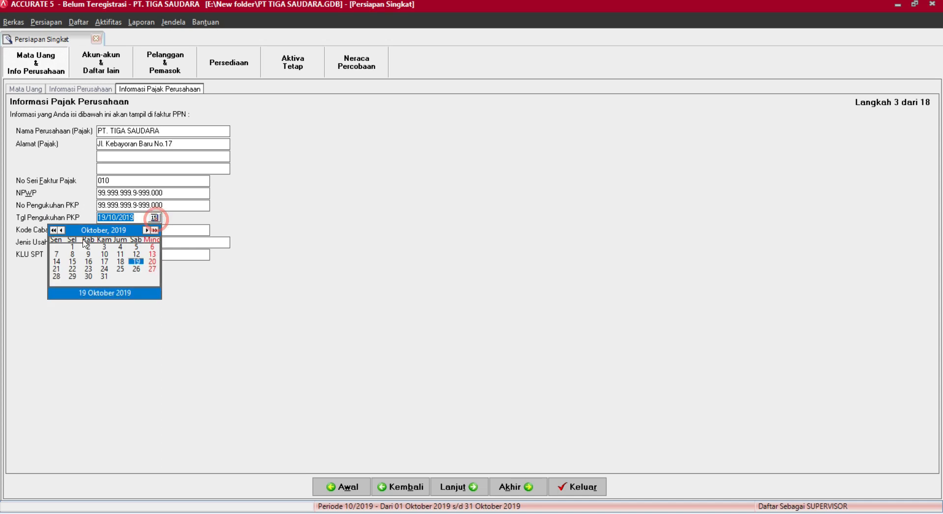
{"action": "left_click", "coordinate": [53, 231]}
{"action": "left_click", "coordinate": [53, 230]}
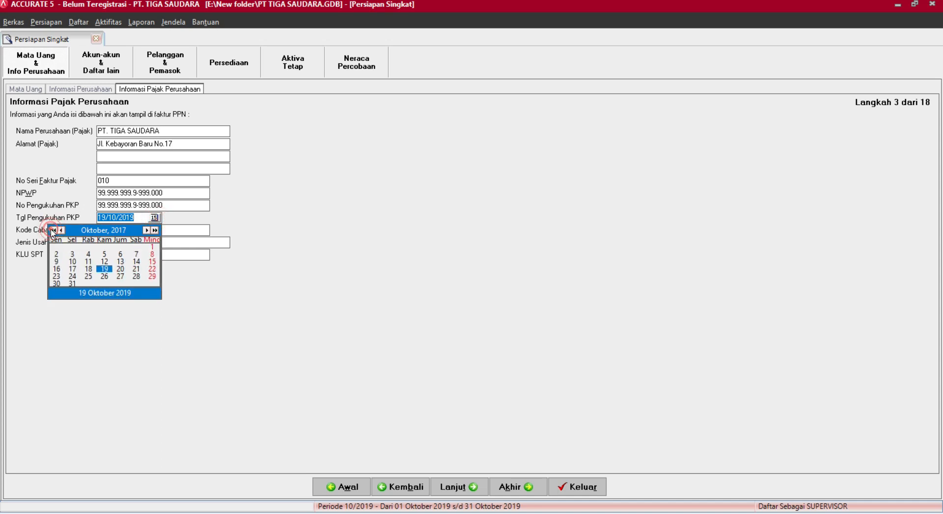
{"action": "left_click", "coordinate": [145, 230]}
{"action": "left_click", "coordinate": [145, 231]}
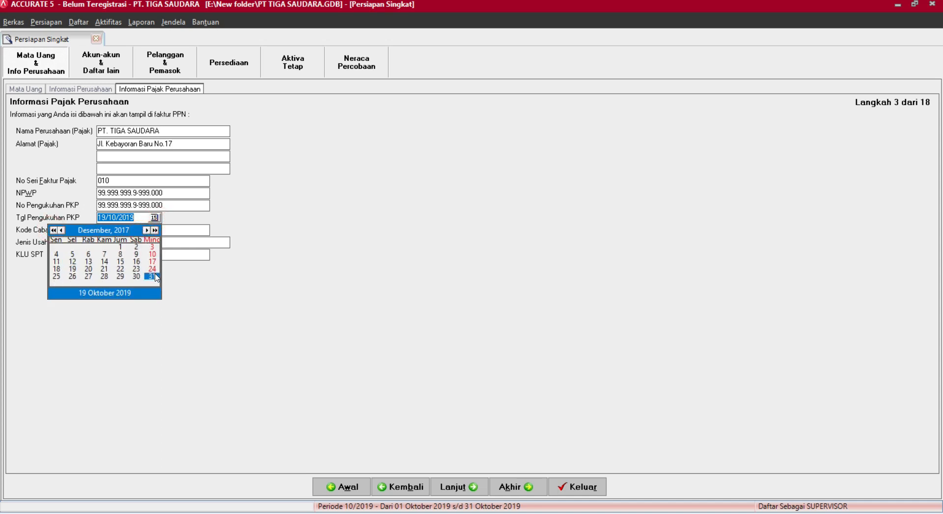
{"action": "left_click", "coordinate": [152, 276]}
Enter branch code 000, business type Dagang and KLU SPT 32000, then continue.
{"action": "left_click", "coordinate": [109, 230]}
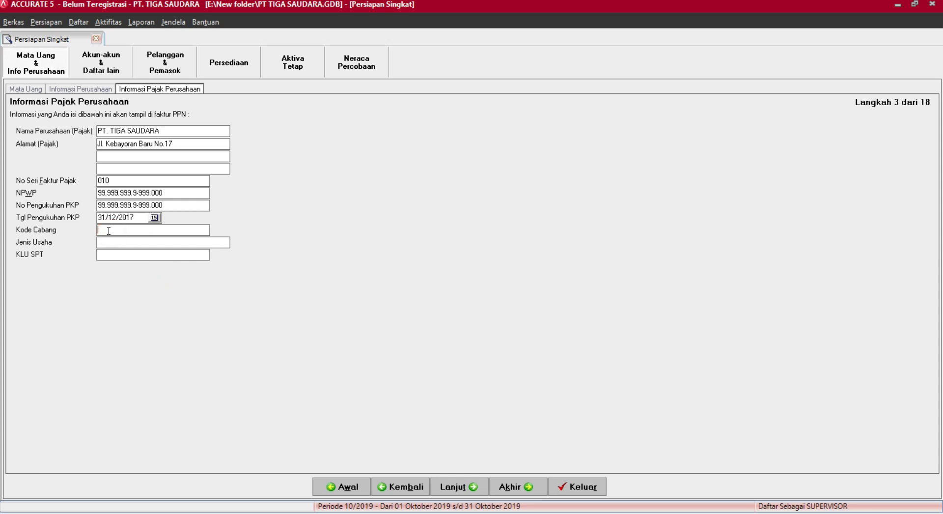
{"action": "type", "text": "000"}
{"action": "left_click", "coordinate": [117, 241]}
{"action": "type", "text": "DAgana"}
{"action": "left_click", "coordinate": [106, 255]}
{"action": "type", "text": "32000"}
{"action": "left_click", "coordinate": [473, 493]}
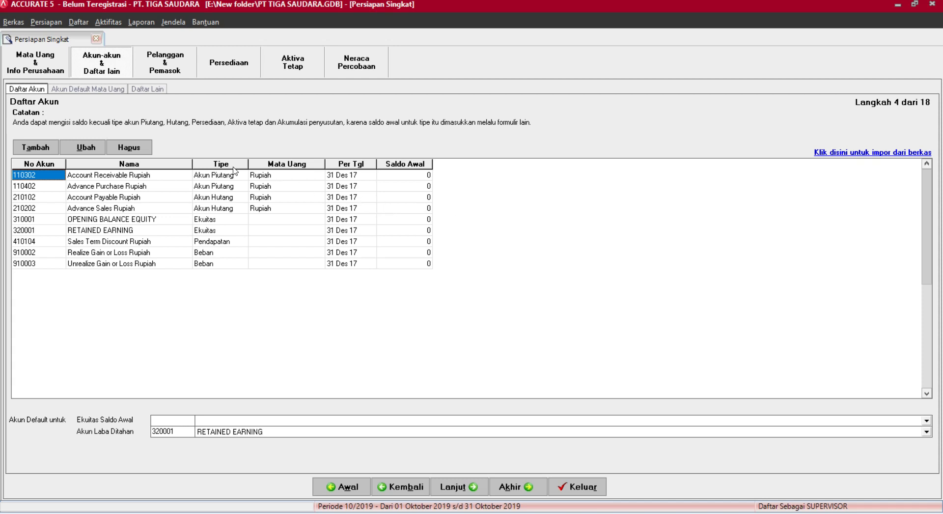
Select account 110302 Account Receivable Rupiah and delete it, confirming the prompt.
{"action": "left_click", "coordinate": [168, 178]}
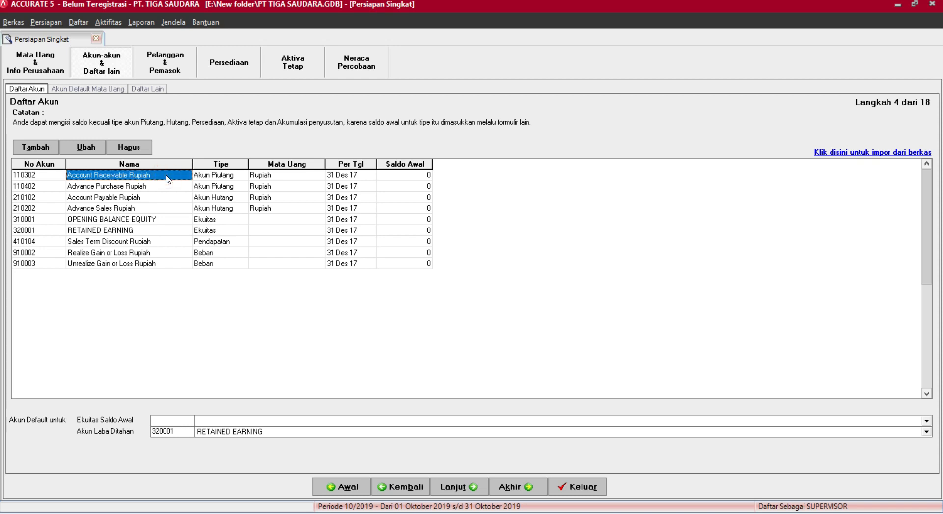
{"action": "left_click", "coordinate": [141, 266]}
{"action": "left_click", "coordinate": [147, 219]}
{"action": "left_click", "coordinate": [152, 187]}
{"action": "left_click", "coordinate": [151, 175]}
{"action": "left_click", "coordinate": [149, 219]}
{"action": "left_click", "coordinate": [147, 242]}
{"action": "left_click", "coordinate": [153, 176]}
{"action": "key", "text": "Delete"}
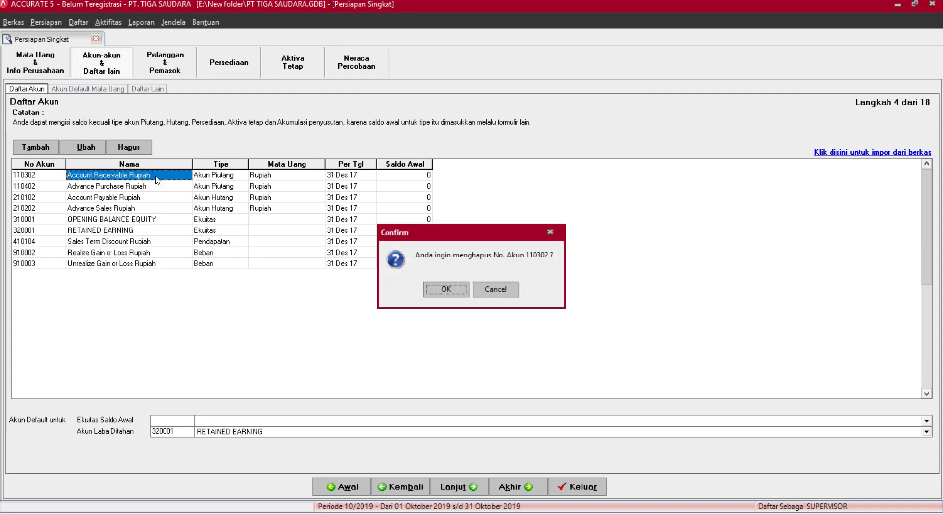
{"action": "key", "text": "Return"}
{"action": "key", "text": "Return"}
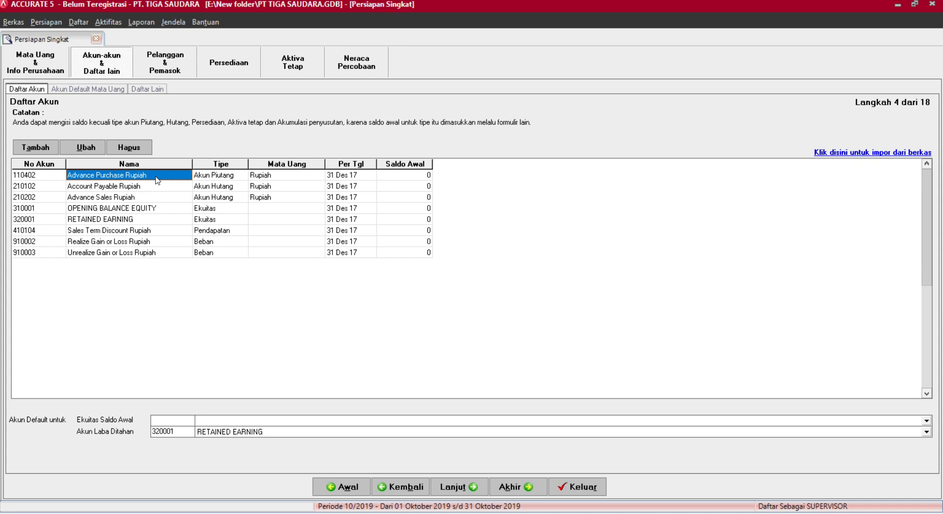
Delete accounts 110402 Advance Purchase Rupiah and 210102 Account Payable Rupiah.
{"action": "right_click", "coordinate": [157, 180]}
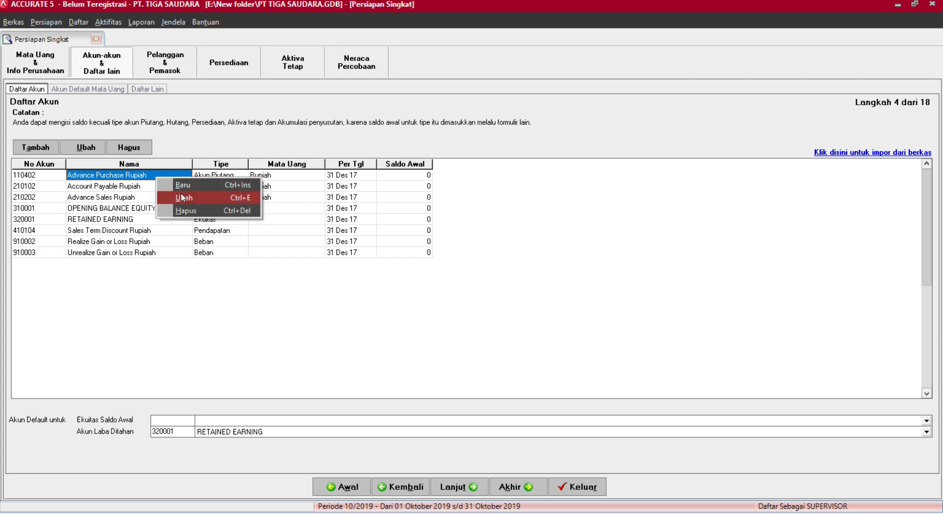
{"action": "left_click", "coordinate": [186, 211]}
{"action": "left_click", "coordinate": [446, 289]}
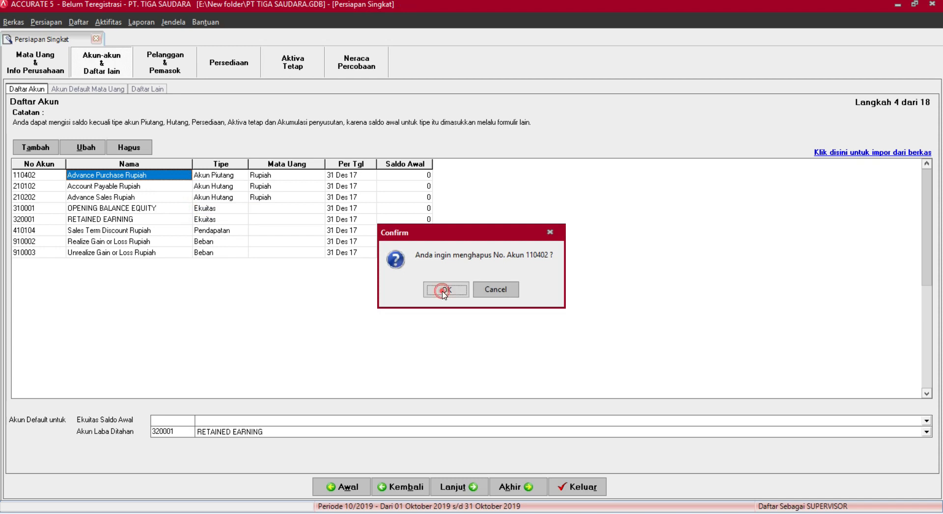
{"action": "left_click", "coordinate": [444, 290]}
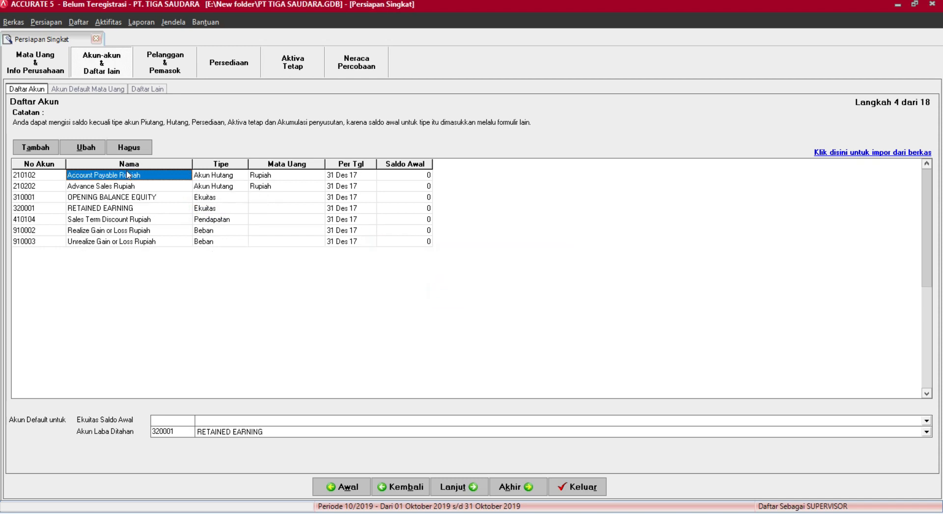
{"action": "right_click", "coordinate": [128, 175]}
{"action": "left_click", "coordinate": [224, 209]}
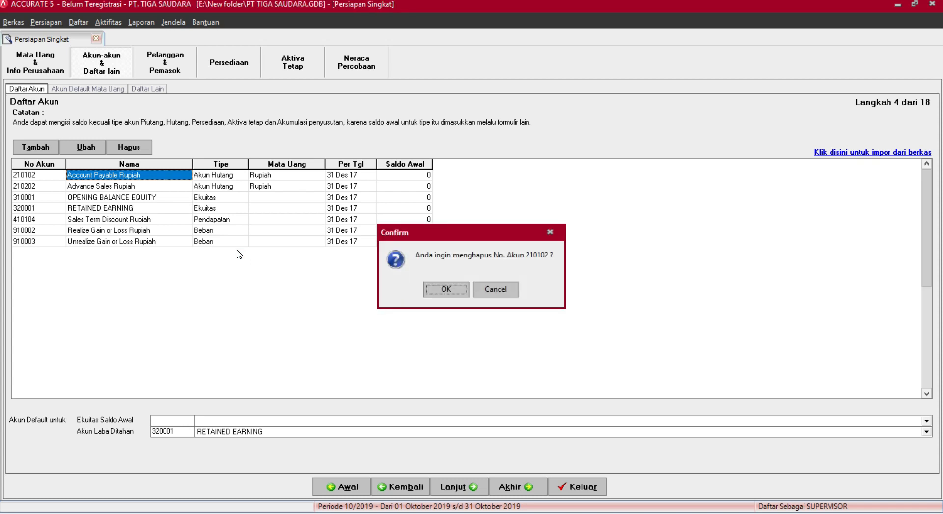
{"action": "key", "text": "Return"}
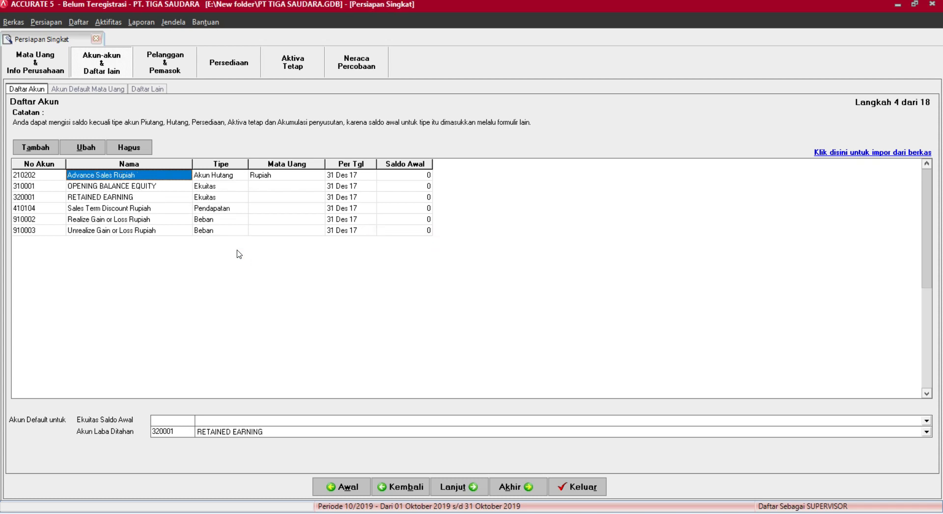
Delete accounts 210202, 410104, 910002 and 910003 with Ctrl+Del, confirming each warning.
{"action": "key", "text": "ctrl+Delete"}
{"action": "key", "text": "Return"}
{"action": "key", "text": "Return"}
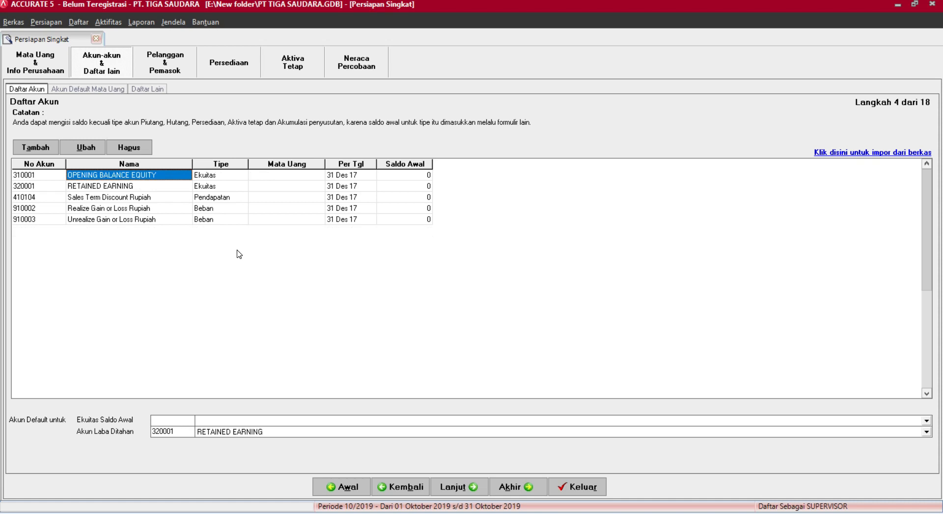
{"action": "key", "text": "Down"}
{"action": "key", "text": "Down"}
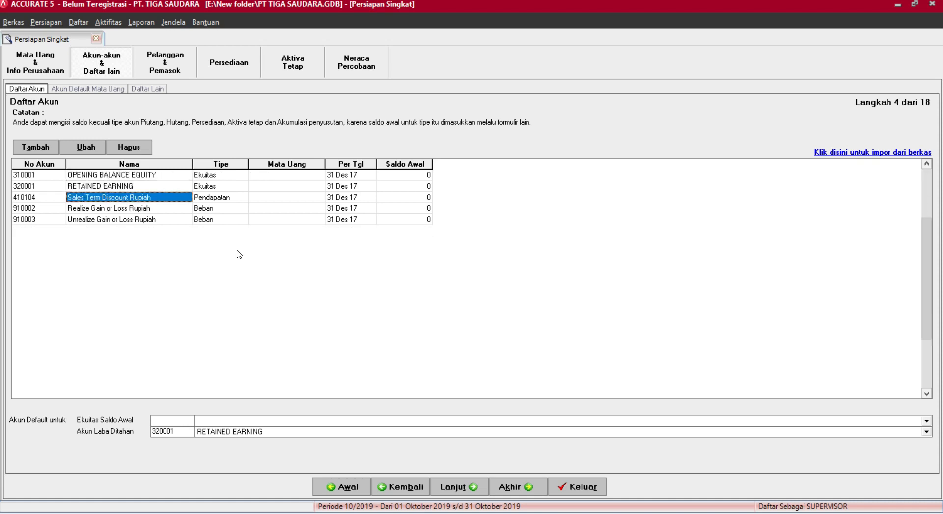
{"action": "key", "text": "ctrl+Delete"}
{"action": "key", "text": "Return"}
{"action": "key", "text": "Return"}
{"action": "key", "text": "ctrl+Delete"}
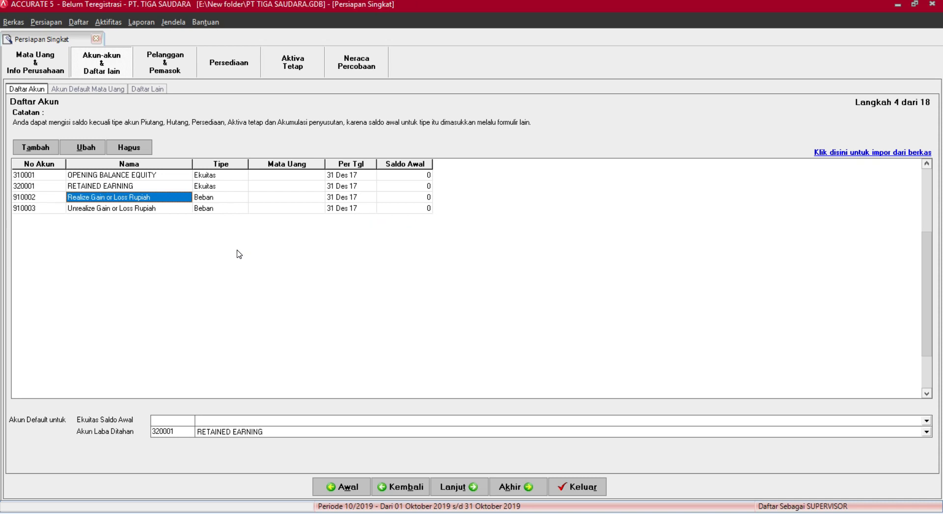
{"action": "key", "text": "Return"}
{"action": "key", "text": "ctrl+Delete"}
{"action": "key", "text": "Return"}
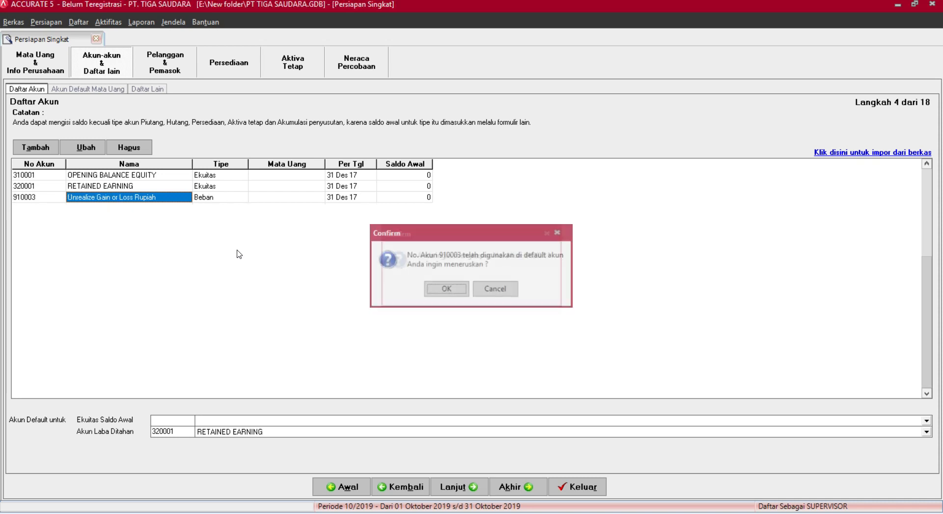
{"action": "key", "text": "Return"}
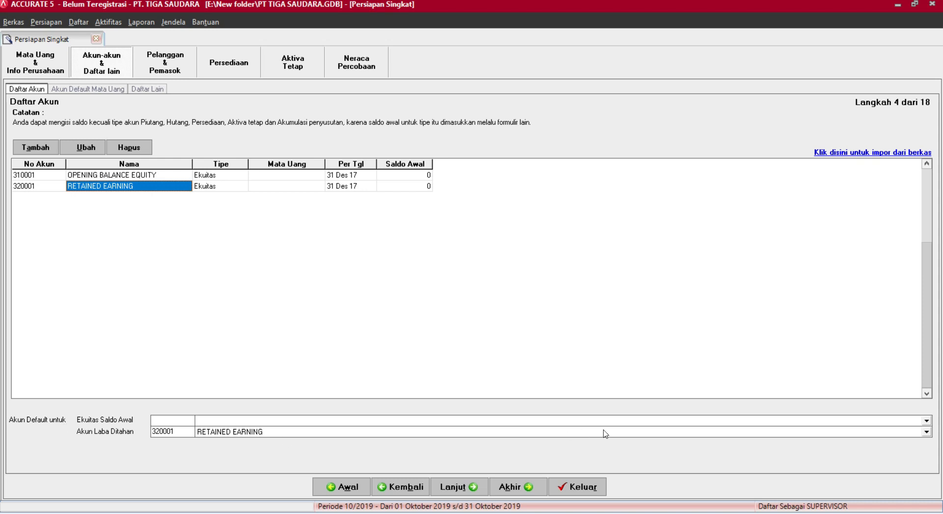
Set OPENING BALANCE EQUITY as the opening equity account, then start Impor Akun dari file.
{"action": "left_click", "coordinate": [620, 428]}
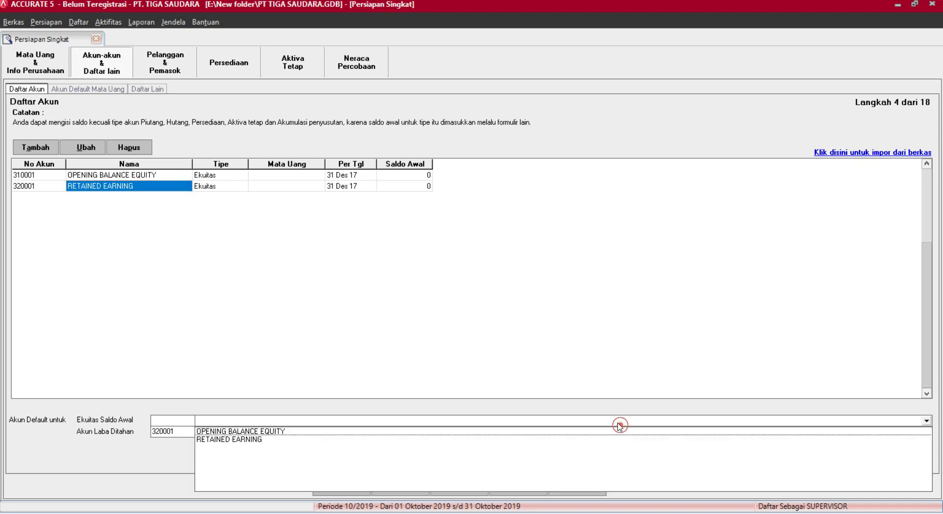
{"action": "left_click", "coordinate": [215, 432]}
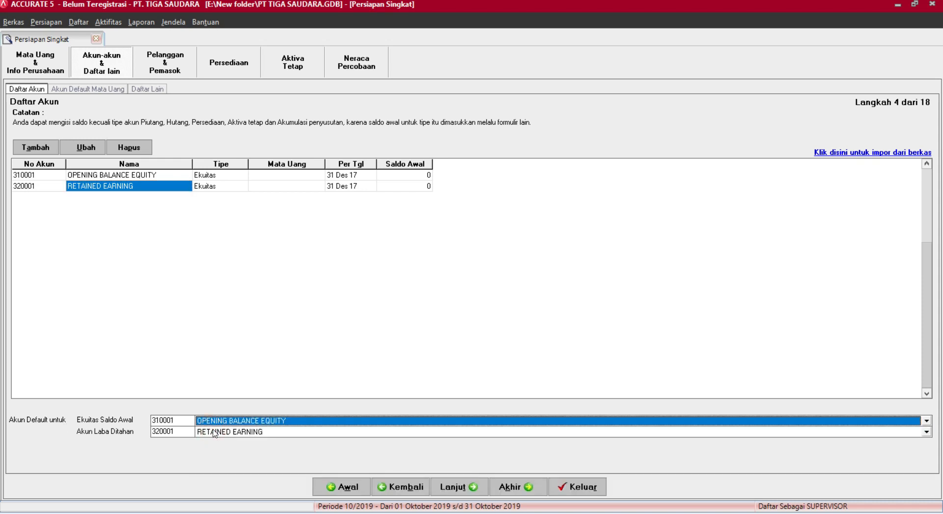
{"action": "left_click", "coordinate": [440, 328]}
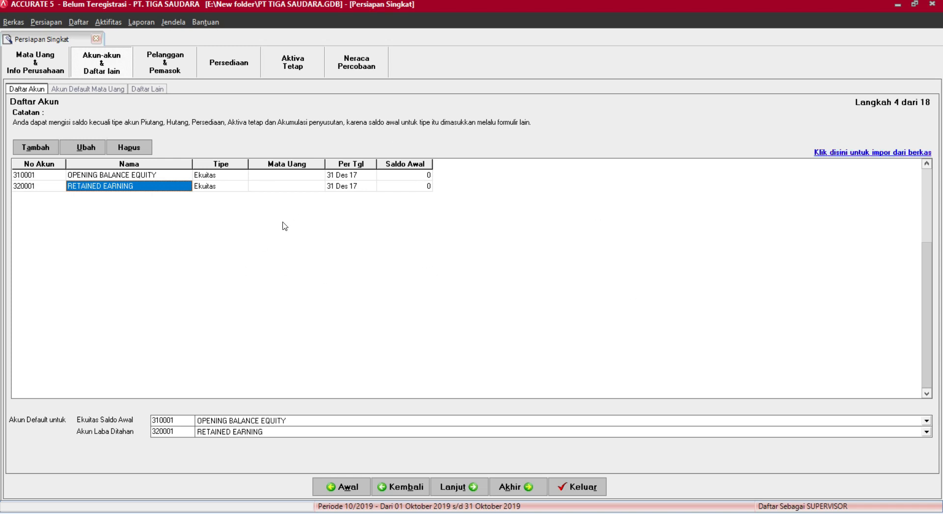
{"action": "left_click", "coordinate": [879, 158]}
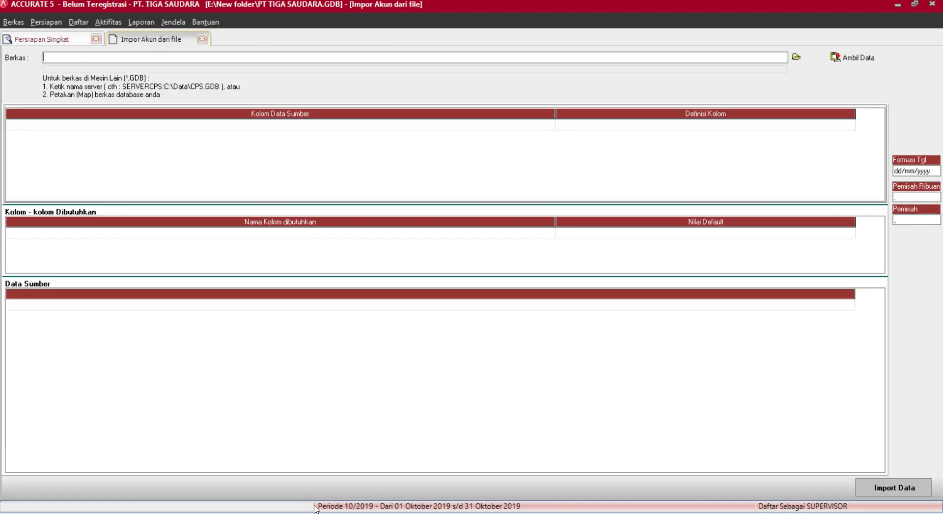
Browse to Desktop > EXCEL SALDO AWAL, list its Excel (*.xls) files, then switch to Chrome.
{"action": "left_click", "coordinate": [797, 57]}
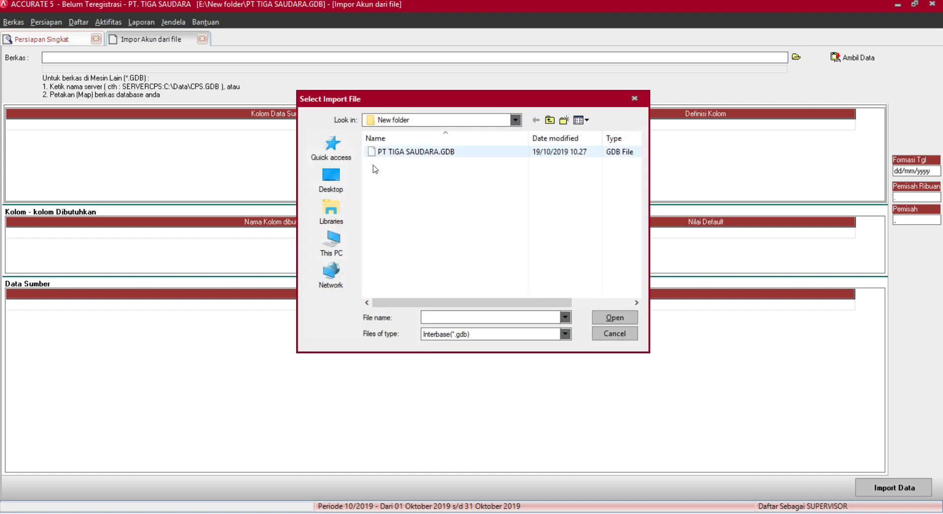
{"action": "left_click", "coordinate": [331, 178]}
{"action": "double_click", "coordinate": [430, 244]}
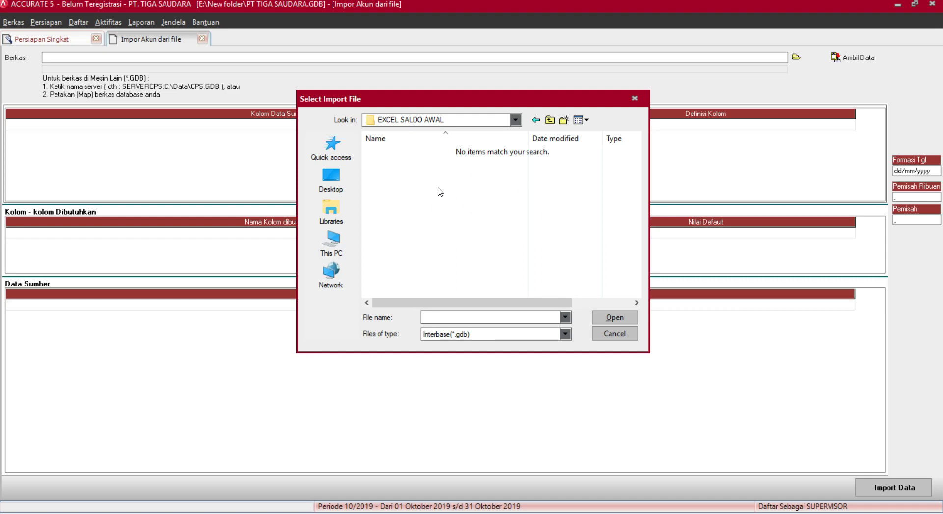
{"action": "left_click", "coordinate": [490, 334]}
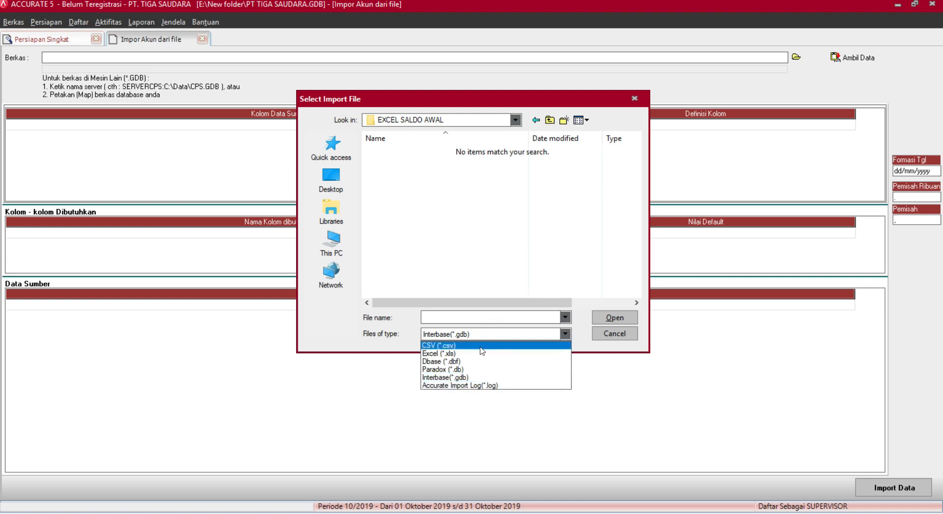
{"action": "left_click", "coordinate": [456, 354]}
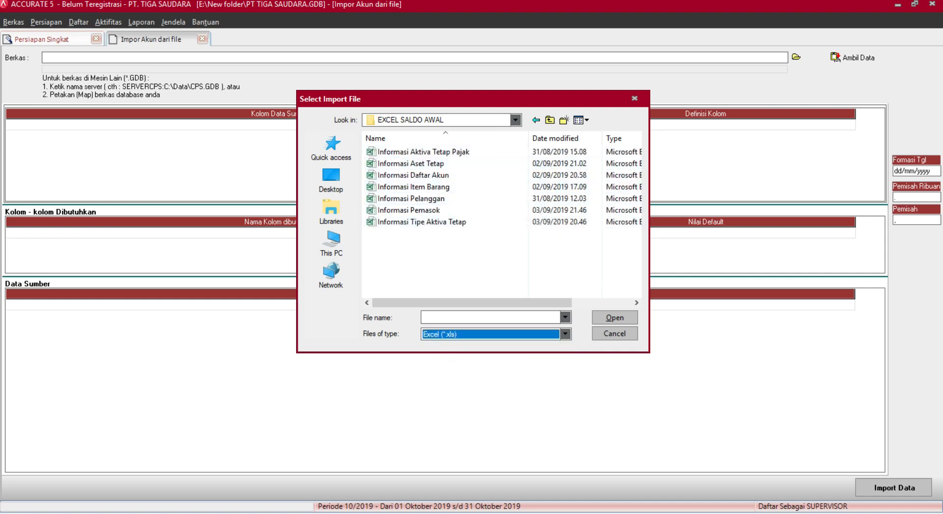
{"action": "mouse_move", "coordinate": [305, 513]}
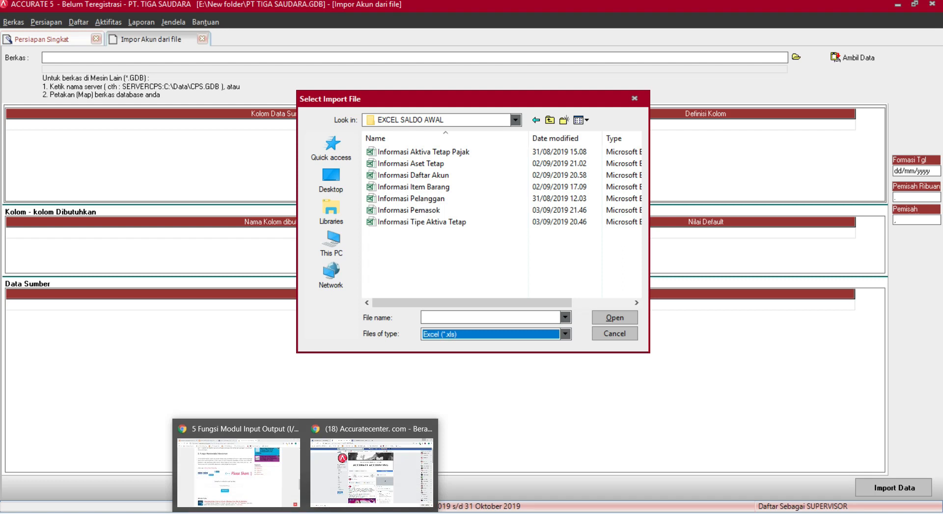
{"action": "left_click", "coordinate": [276, 473]}
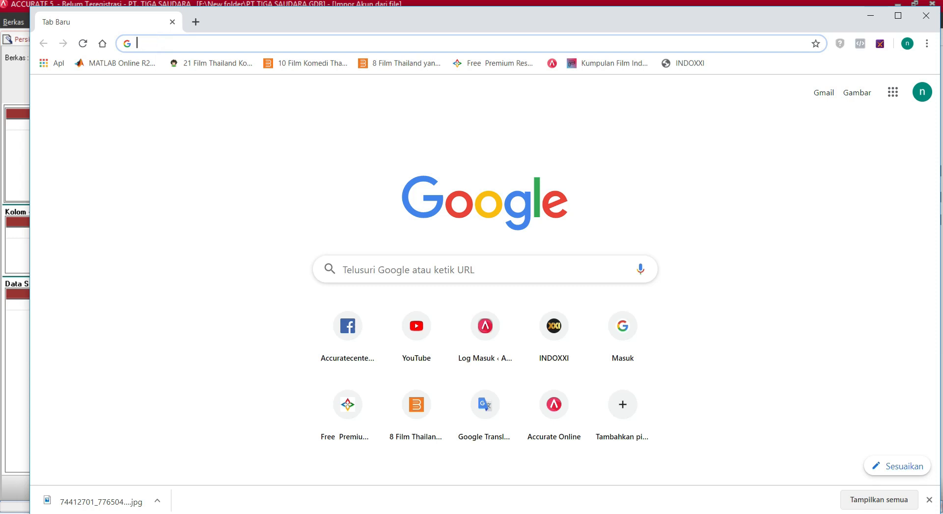
Copy the Google Drive folder link from Sticky Notes and open it in Chrome.
{"action": "key", "text": "alt+Tab"}
{"action": "scroll", "coordinate": [633, 32], "scroll_direction": "down", "scroll_amount": 5}
{"action": "scroll", "coordinate": [632, 32], "scroll_direction": "down", "scroll_amount": 4}
{"action": "left_click_drag", "start_coordinate": [634, 54], "coordinate": [580, 50]}
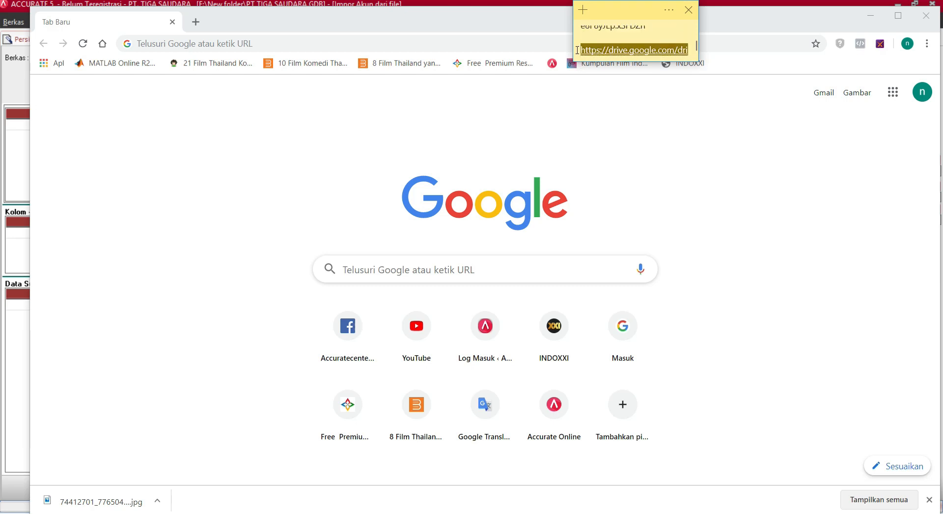
{"action": "left_click", "coordinate": [221, 43]}
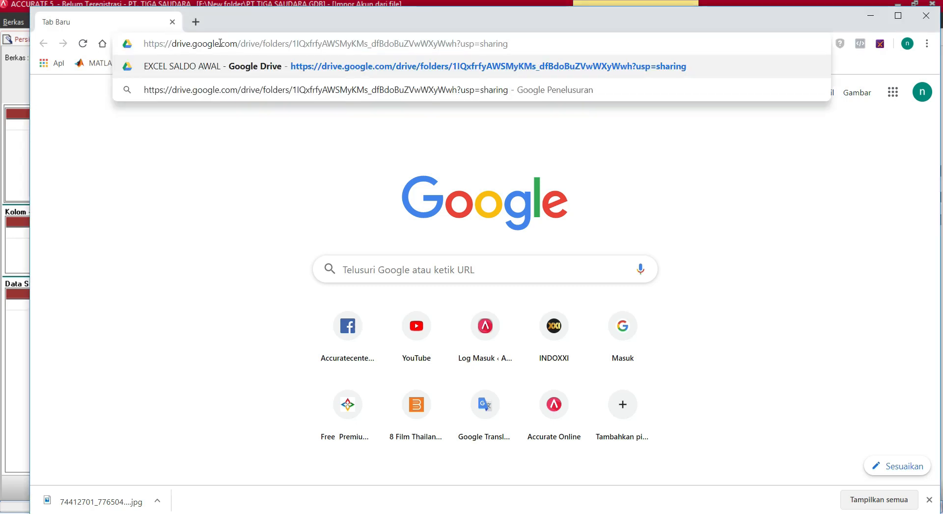
{"action": "key", "text": "Return"}
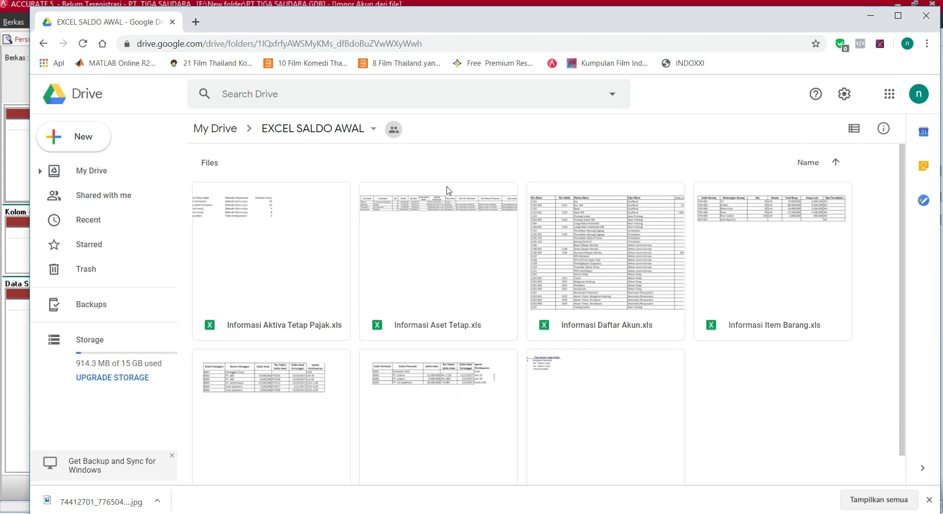
Open the Informasi Daftar Akun.xls preview from the EXCEL SALDO AWAL Drive folder.
{"action": "left_click", "coordinate": [259, 246]}
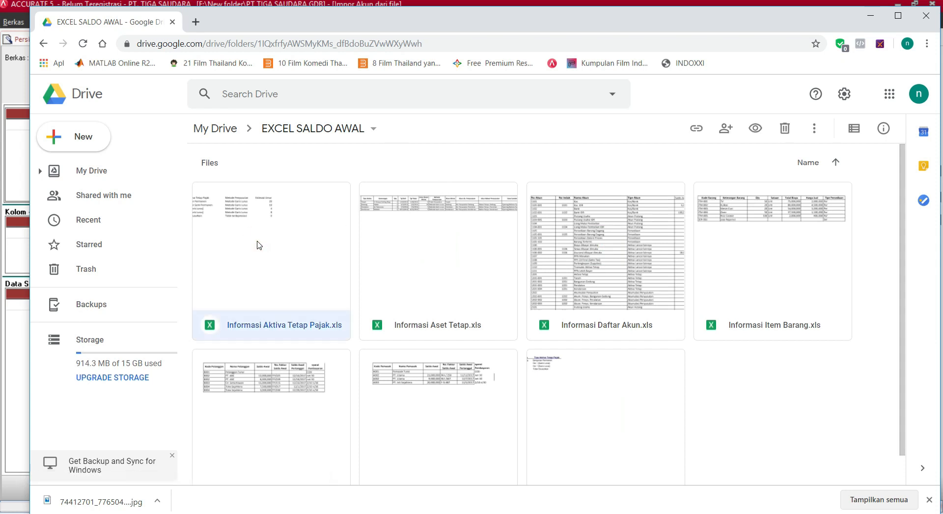
{"action": "scroll", "coordinate": [618, 225], "scroll_direction": "down", "scroll_amount": 1}
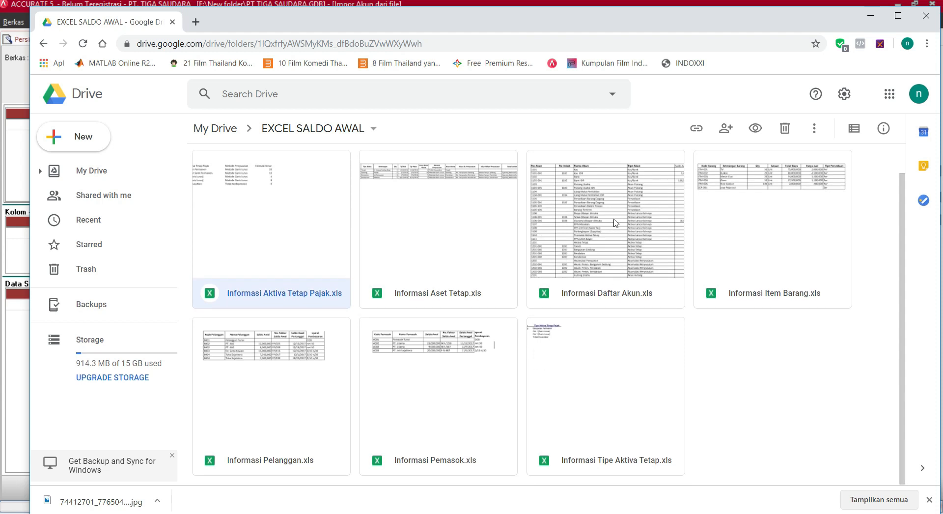
{"action": "left_click", "coordinate": [616, 223]}
{"action": "double_click", "coordinate": [616, 223]}
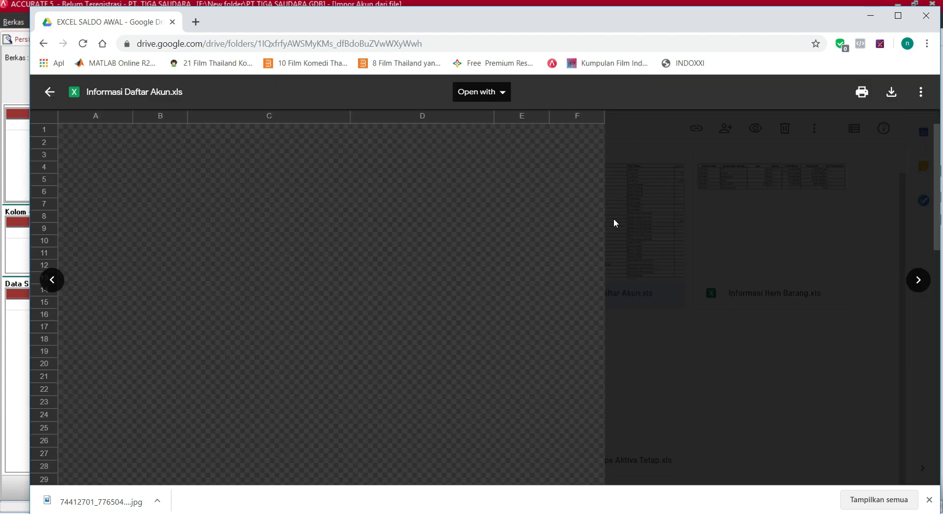
{"action": "scroll", "coordinate": [395, 239], "scroll_direction": "down", "scroll_amount": 6}
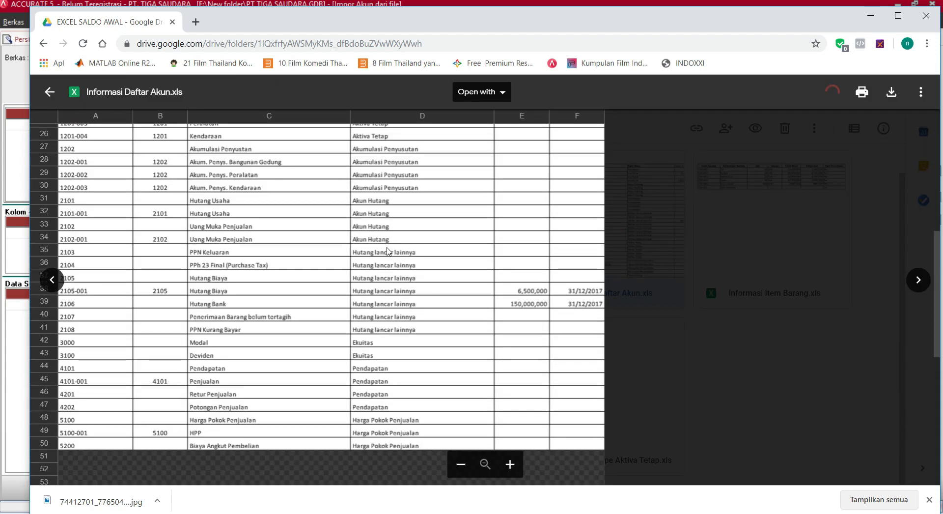
{"action": "scroll", "coordinate": [388, 251], "scroll_direction": "up", "scroll_amount": 6}
{"action": "scroll", "coordinate": [388, 251], "scroll_direction": "up", "scroll_amount": 1}
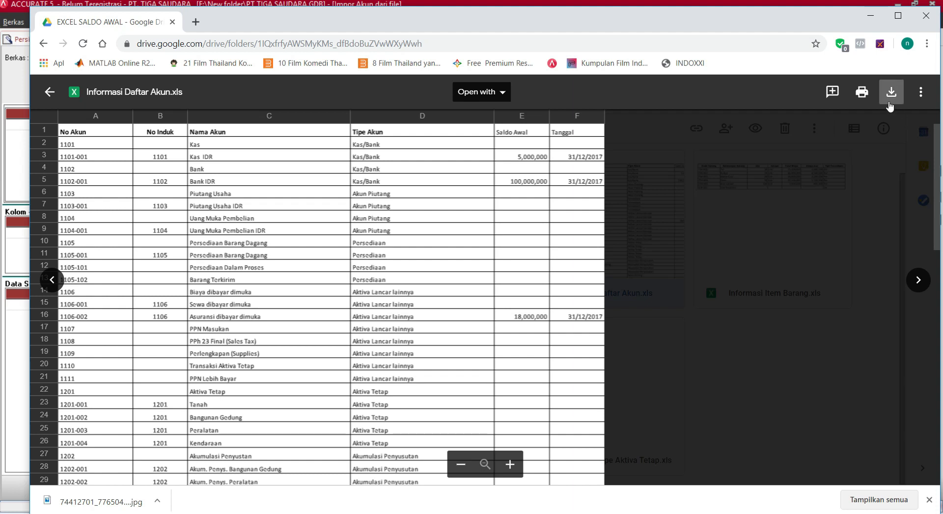
Compare the import dialog with the spreadsheet preview, scrolling through the account rows.
{"action": "left_click_drag", "start_coordinate": [623, 31], "coordinate": [594, 265]}
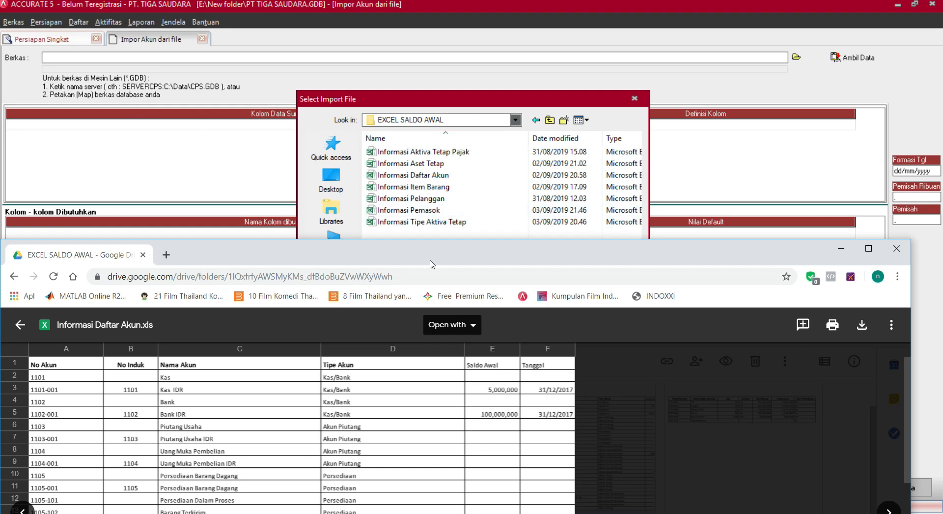
{"action": "left_click_drag", "start_coordinate": [415, 253], "coordinate": [393, 21]}
{"action": "left_click", "coordinate": [331, 15]}
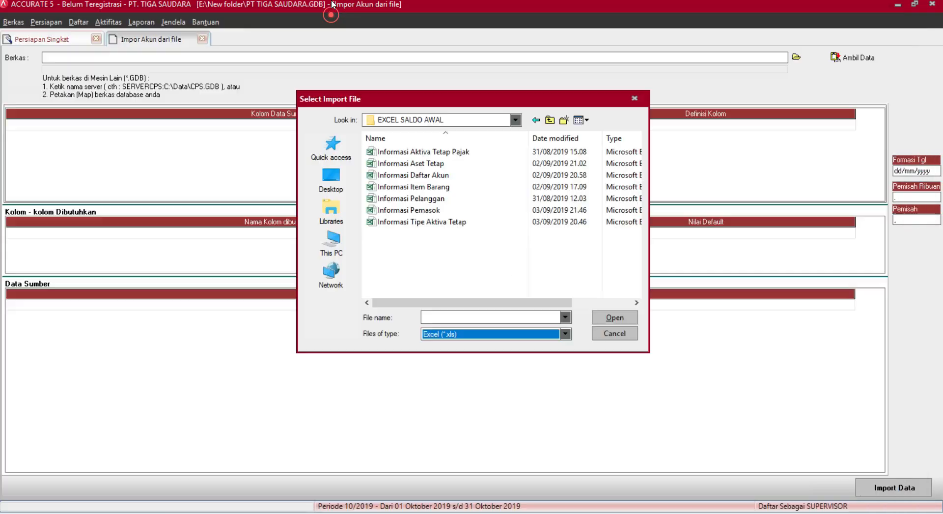
{"action": "left_click", "coordinate": [315, 512]}
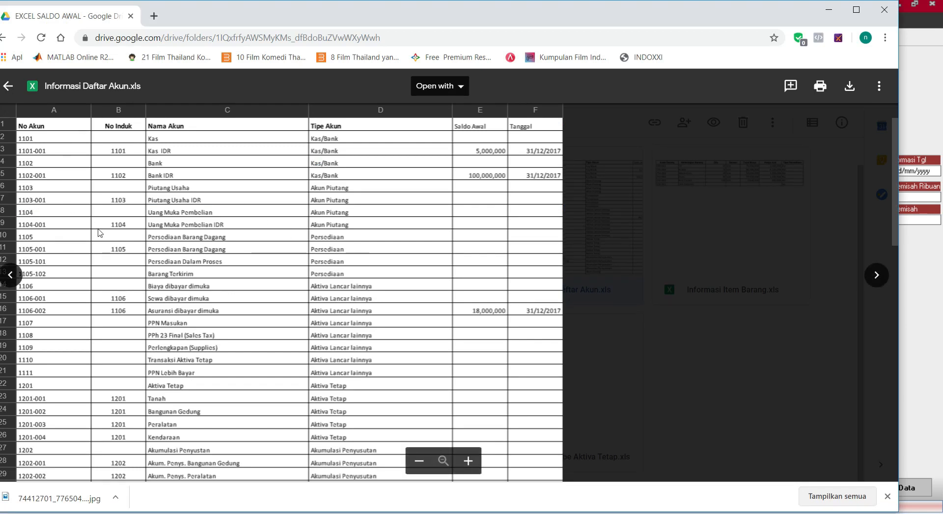
{"action": "scroll", "coordinate": [352, 309], "scroll_direction": "down", "scroll_amount": 12}
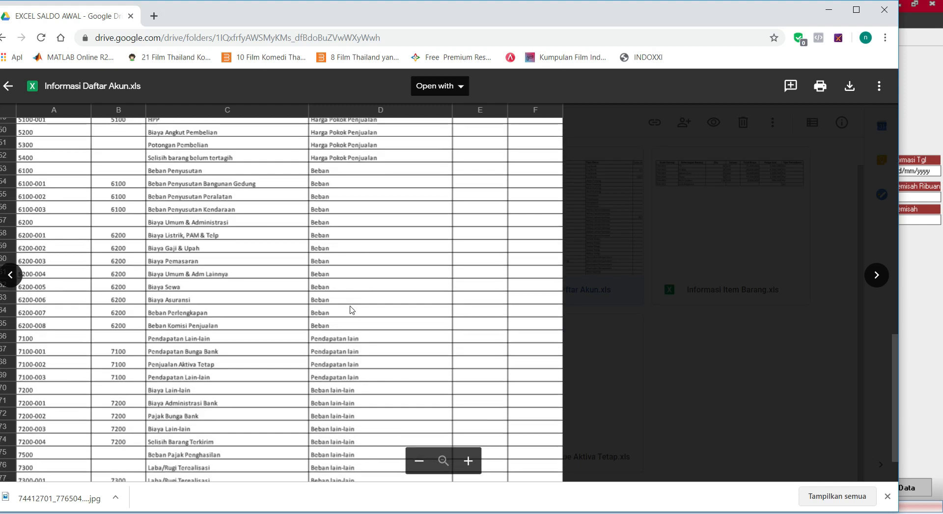
{"action": "scroll", "coordinate": [352, 310], "scroll_direction": "down", "scroll_amount": 1}
{"action": "scroll", "coordinate": [28, 458], "scroll_direction": "up", "scroll_amount": 13}
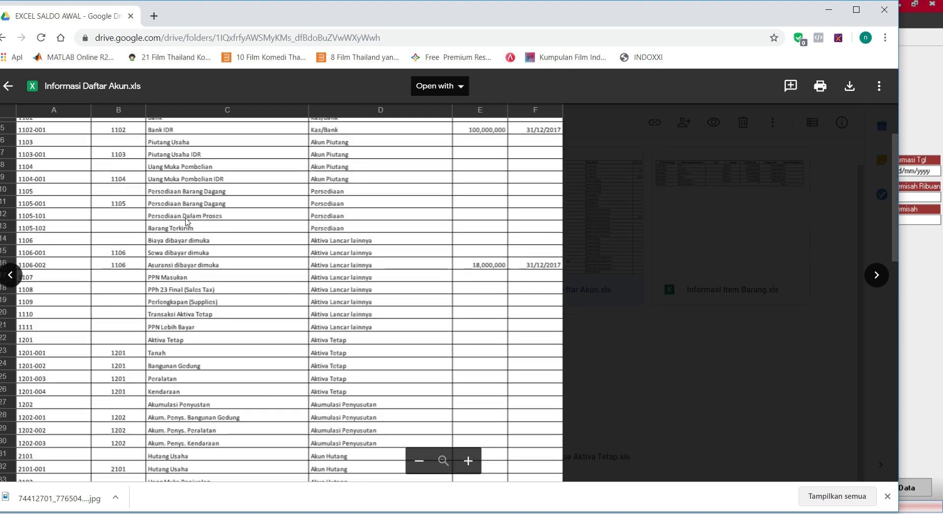
{"action": "scroll", "coordinate": [42, 185], "scroll_direction": "down", "scroll_amount": 13}
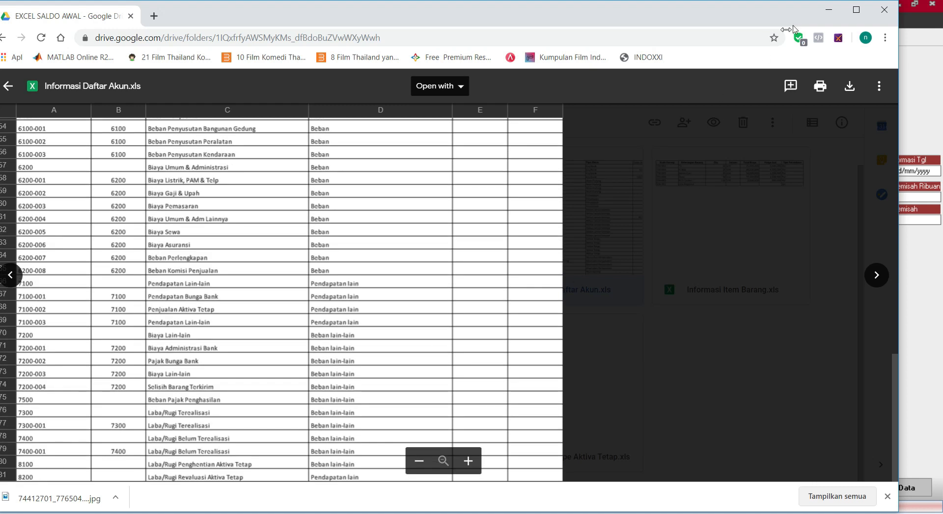
Select Informasi Daftar Akun.xls as the import file and load its data with Ambil Data.
{"action": "left_click", "coordinate": [829, 7]}
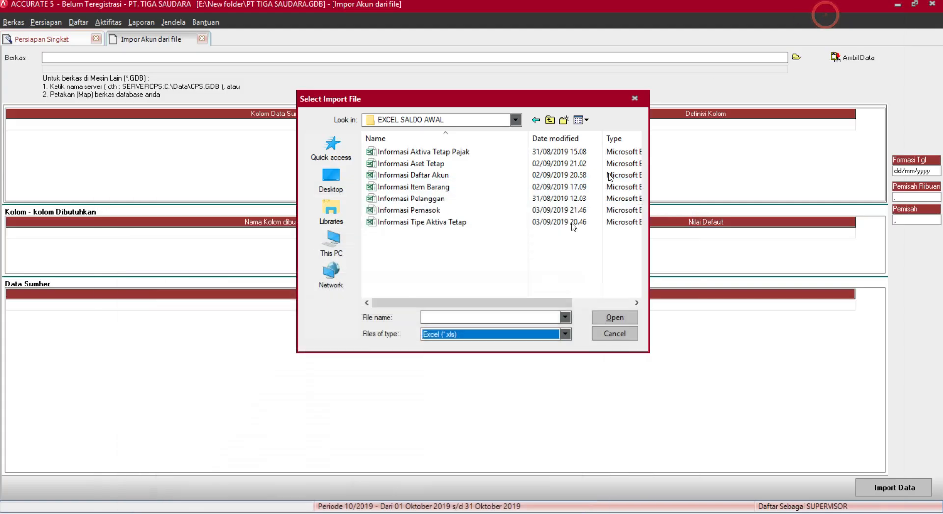
{"action": "left_click", "coordinate": [473, 178]}
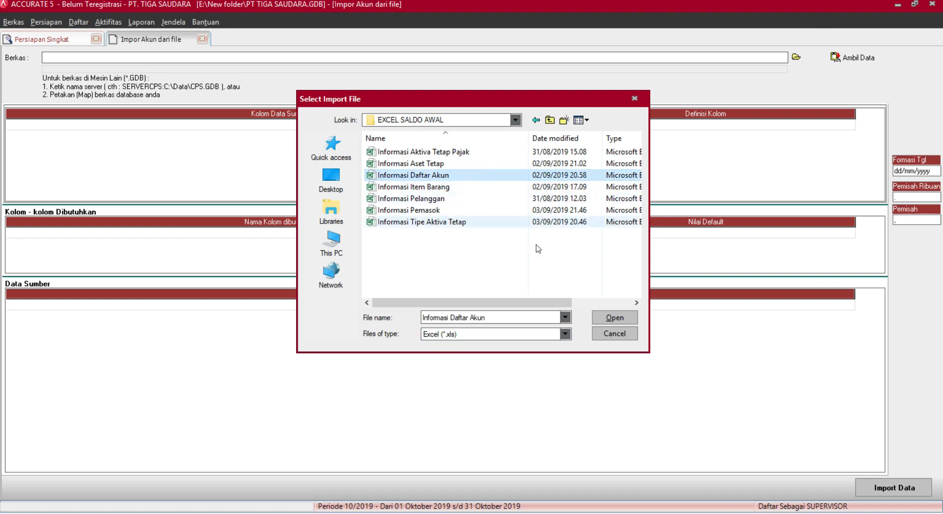
{"action": "left_click", "coordinate": [611, 321]}
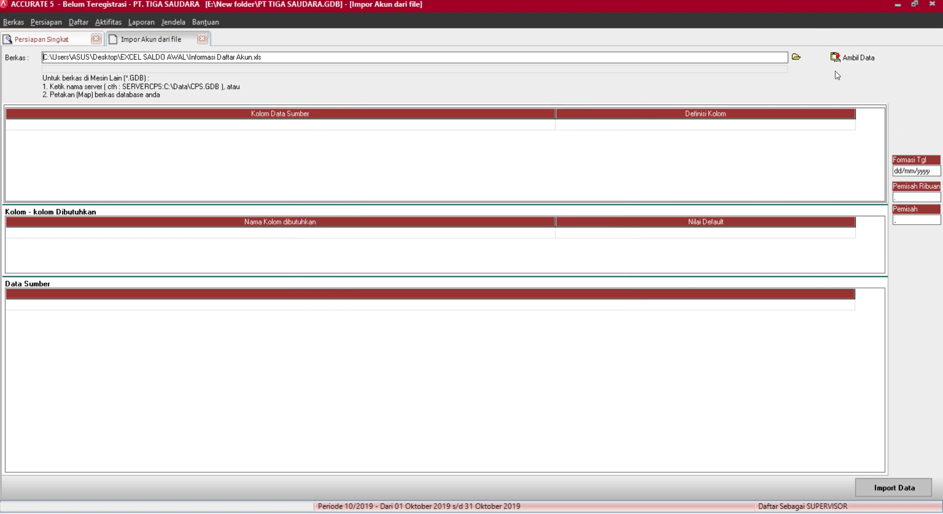
{"action": "left_click", "coordinate": [871, 59]}
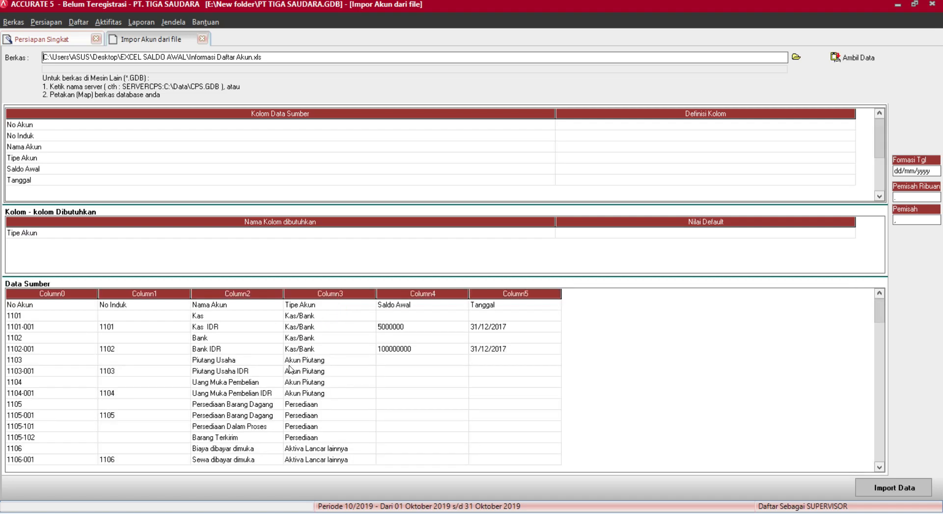
{"action": "left_click", "coordinate": [879, 317]}
{"action": "left_click_drag", "start_coordinate": [872, 361], "coordinate": [875, 309]}
{"action": "left_click", "coordinate": [25, 316]}
{"action": "scroll", "coordinate": [277, 385], "scroll_direction": "down", "scroll_amount": 12}
{"action": "scroll", "coordinate": [278, 390], "scroll_direction": "down", "scroll_amount": 20}
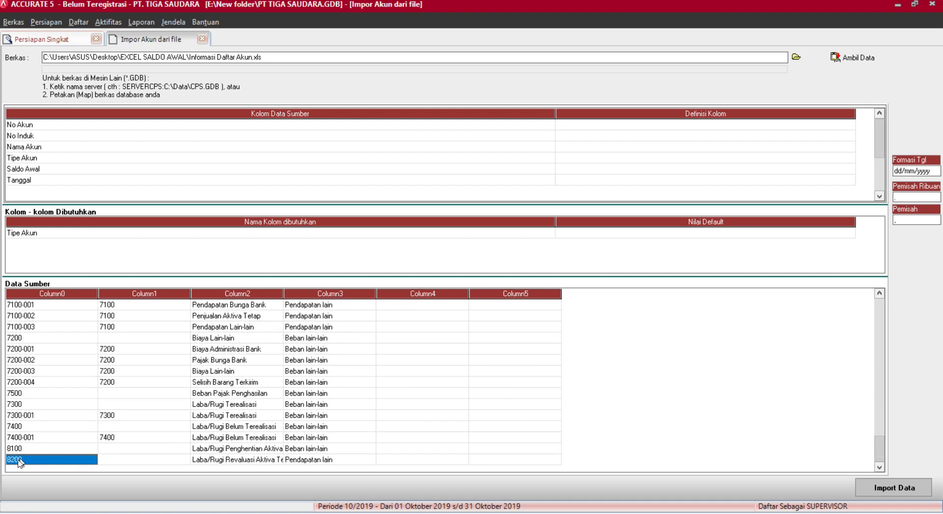
{"action": "scroll", "coordinate": [347, 405], "scroll_direction": "up", "scroll_amount": 20}
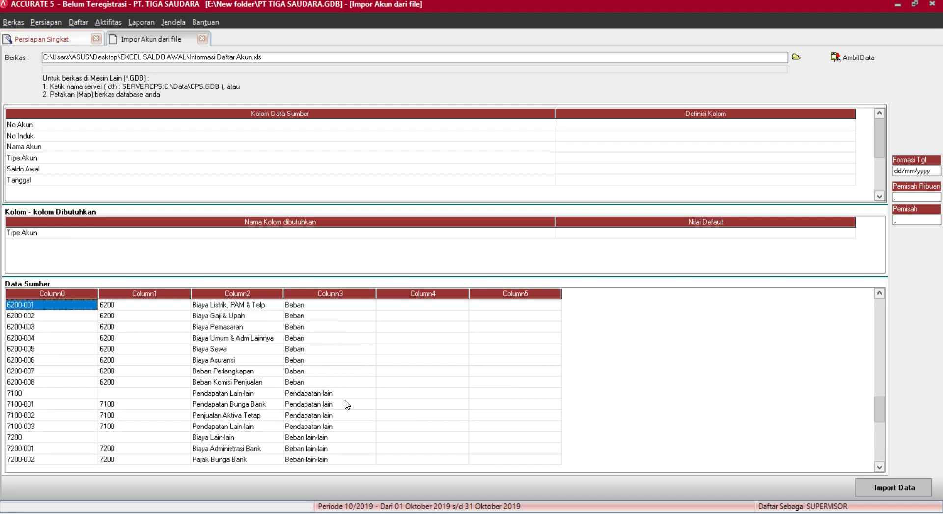
{"action": "scroll", "coordinate": [347, 405], "scroll_direction": "up", "scroll_amount": 20}
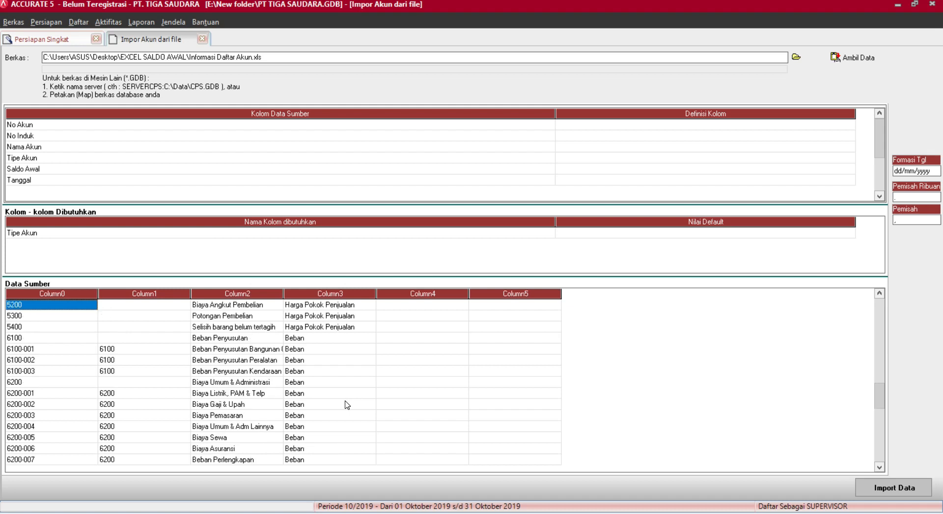
{"action": "scroll", "coordinate": [348, 405], "scroll_direction": "up", "scroll_amount": 20}
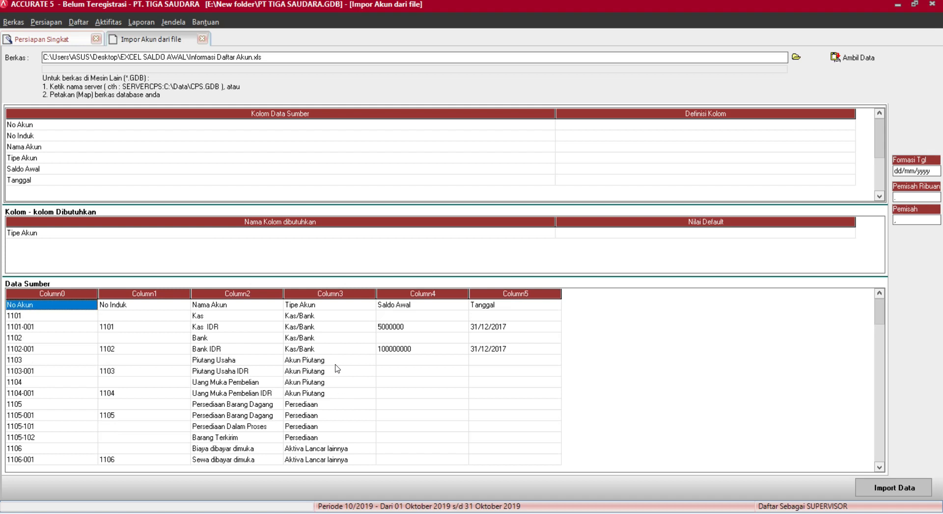
{"action": "left_click", "coordinate": [711, 126]}
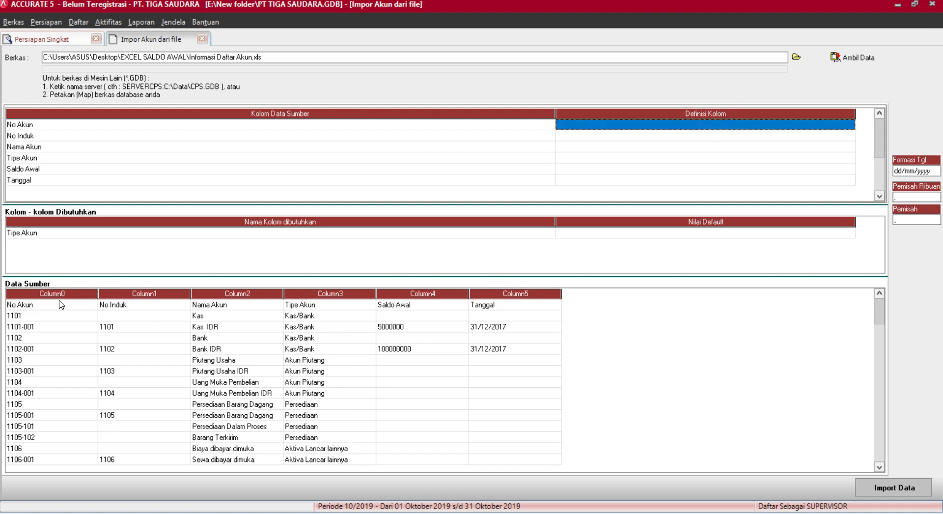
{"action": "left_click", "coordinate": [146, 307]}
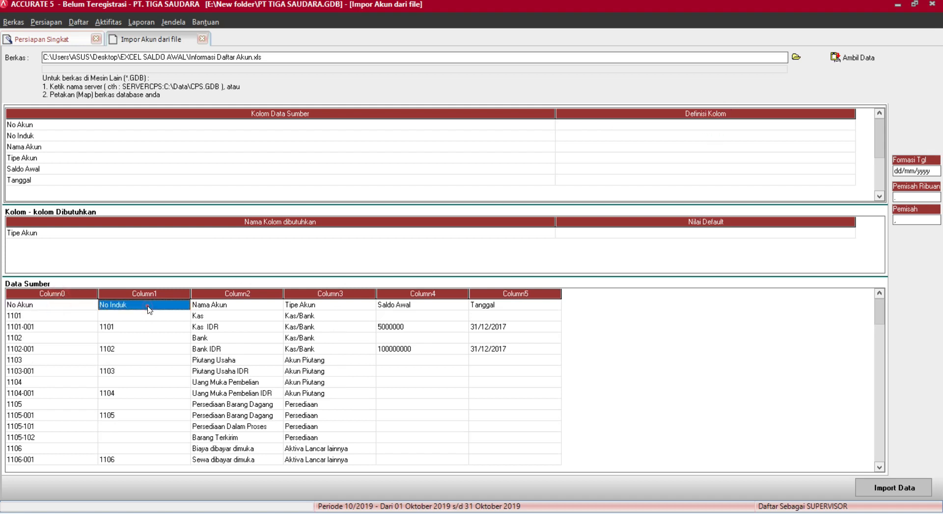
{"action": "left_click", "coordinate": [218, 308]}
{"action": "left_click", "coordinate": [65, 308]}
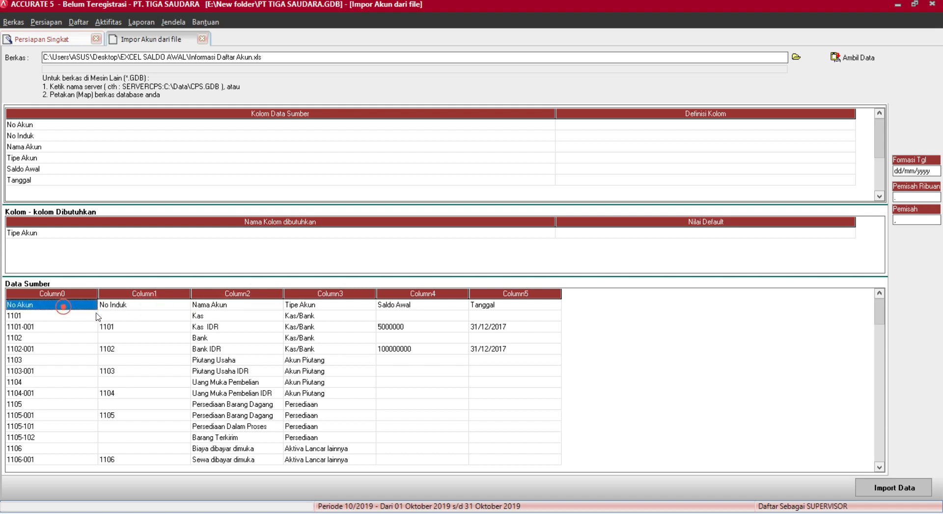
{"action": "left_click", "coordinate": [169, 310]}
{"action": "left_click", "coordinate": [252, 309]}
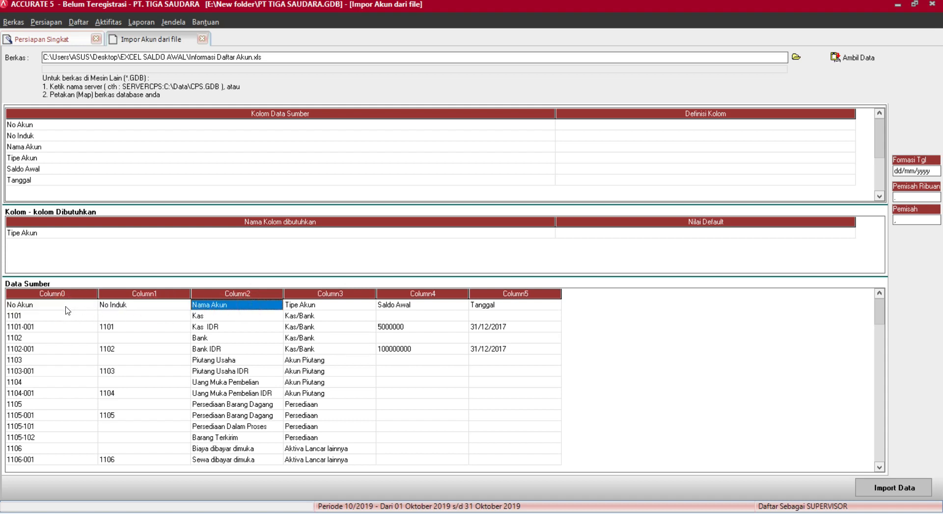
{"action": "left_click", "coordinate": [67, 311]}
{"action": "left_click", "coordinate": [168, 311]}
{"action": "left_click", "coordinate": [251, 311]}
{"action": "left_click", "coordinate": [37, 349]}
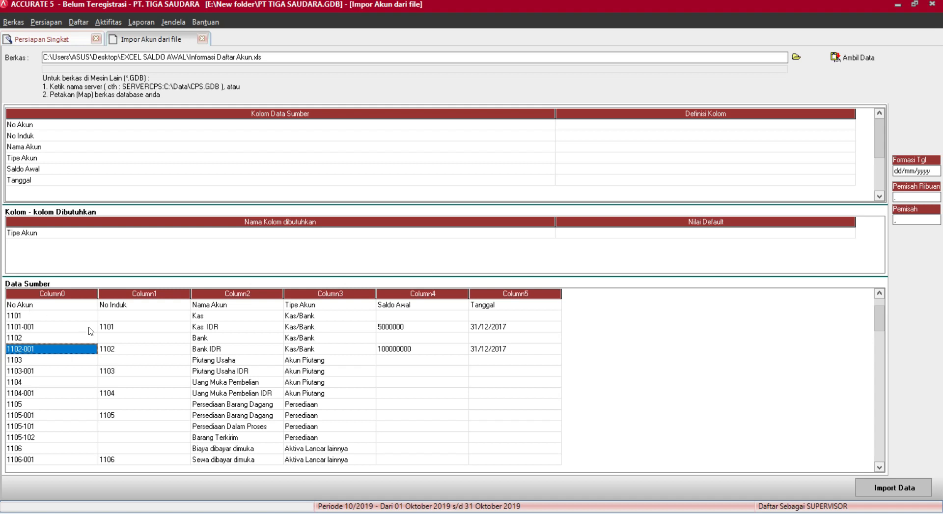
{"action": "left_click", "coordinate": [118, 326]}
{"action": "left_click", "coordinate": [116, 306]}
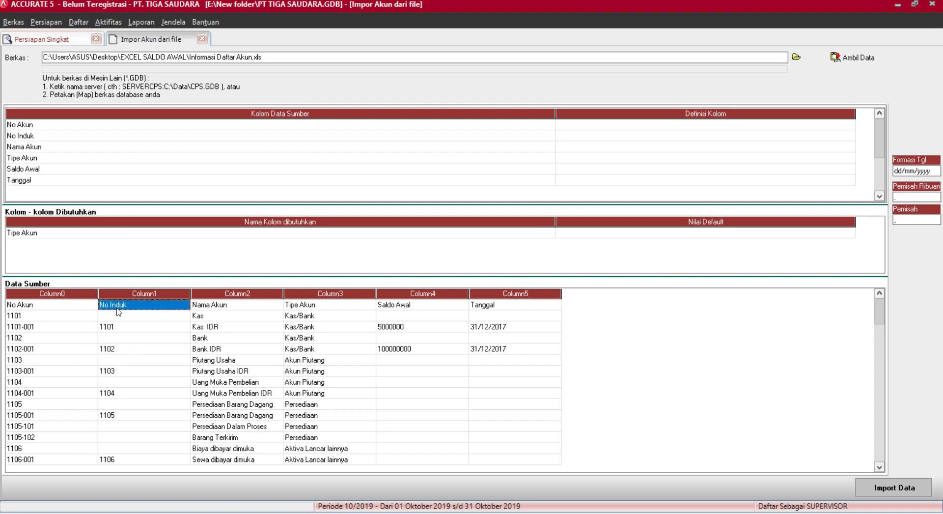
{"action": "left_click", "coordinate": [202, 328]}
{"action": "left_click", "coordinate": [217, 305]}
{"action": "left_click", "coordinate": [307, 327]}
{"action": "left_click", "coordinate": [307, 304]}
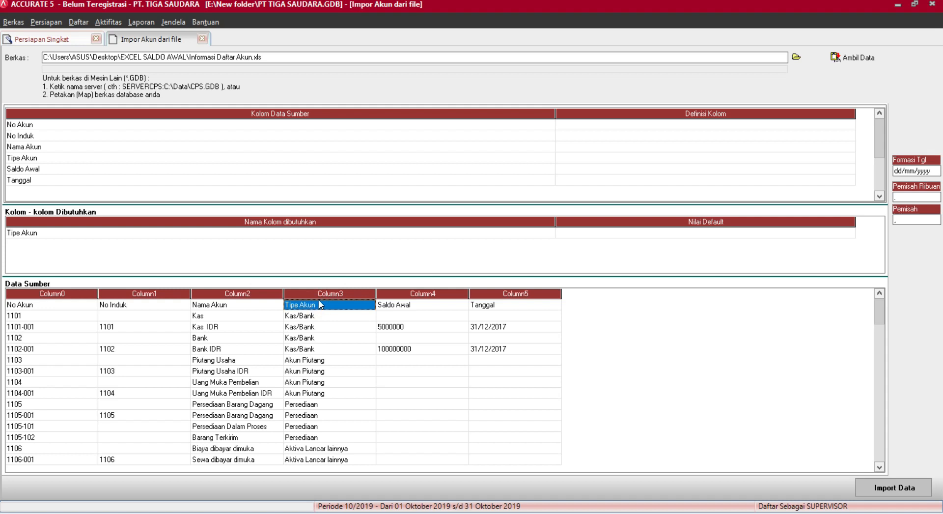
{"action": "left_click", "coordinate": [431, 304]}
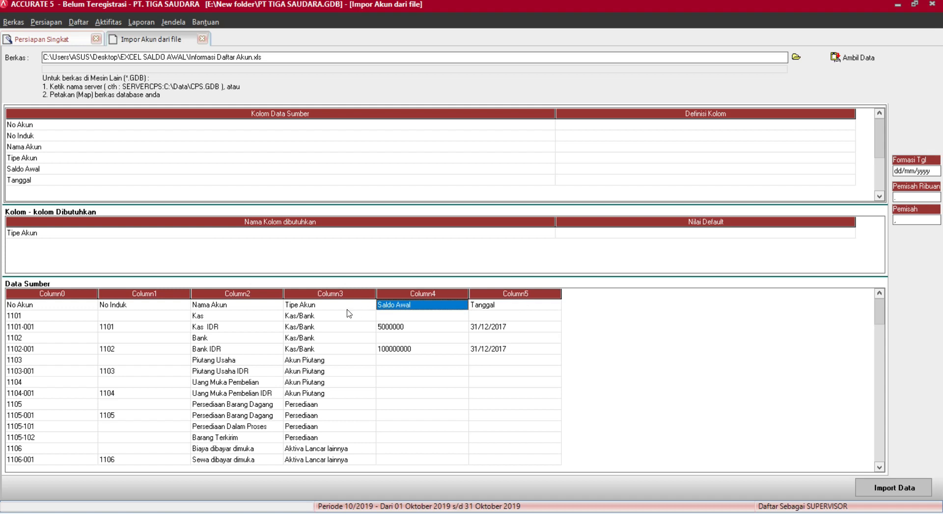
{"action": "key", "text": "Down"}
{"action": "key", "text": "Down"}
{"action": "key", "text": "Down"}
{"action": "key", "text": "Down"}
{"action": "key", "text": "Down"}
{"action": "key", "text": "Down"}
{"action": "key", "text": "Down"}
{"action": "key", "text": "Down"}
{"action": "key", "text": "Down"}
{"action": "key", "text": "Down"}
{"action": "key", "text": "Down"}
{"action": "key", "text": "Down"}
{"action": "key", "text": "Down"}
{"action": "key", "text": "Down"}
{"action": "key", "text": "Down"}
{"action": "key", "text": "Down"}
{"action": "key", "text": "Down"}
{"action": "key", "text": "Down"}
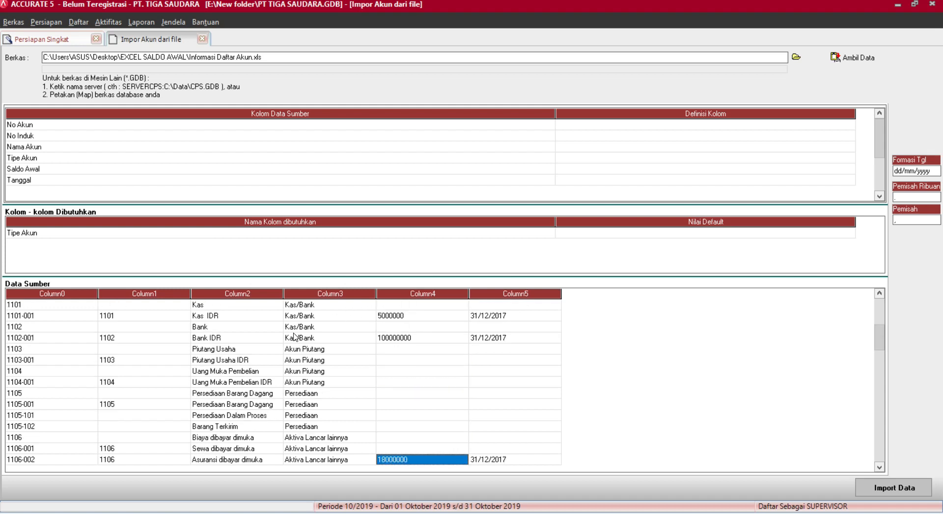
{"action": "key", "text": "Up"}
{"action": "key", "text": "Up"}
{"action": "key", "text": "Up"}
{"action": "key", "text": "Up"}
{"action": "key", "text": "Up"}
{"action": "key", "text": "Up"}
{"action": "key", "text": "Up"}
{"action": "key", "text": "Up"}
{"action": "key", "text": "Up"}
{"action": "key", "text": "Up"}
{"action": "key", "text": "Up"}
{"action": "key", "text": "Up"}
{"action": "key", "text": "Up"}
{"action": "key", "text": "Up"}
{"action": "key", "text": "Up"}
{"action": "key", "text": "Up"}
{"action": "key", "text": "Up"}
{"action": "key", "text": "Up"}
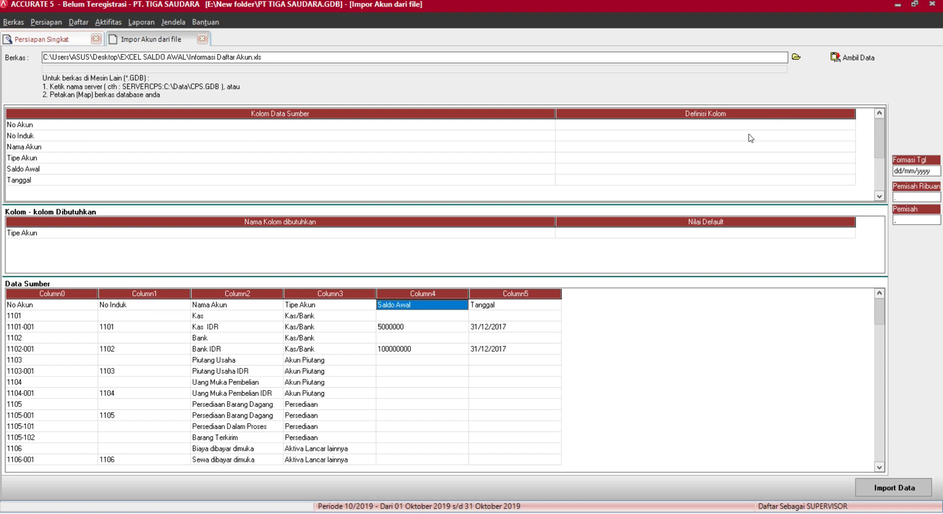
{"action": "left_click", "coordinate": [10, 305]}
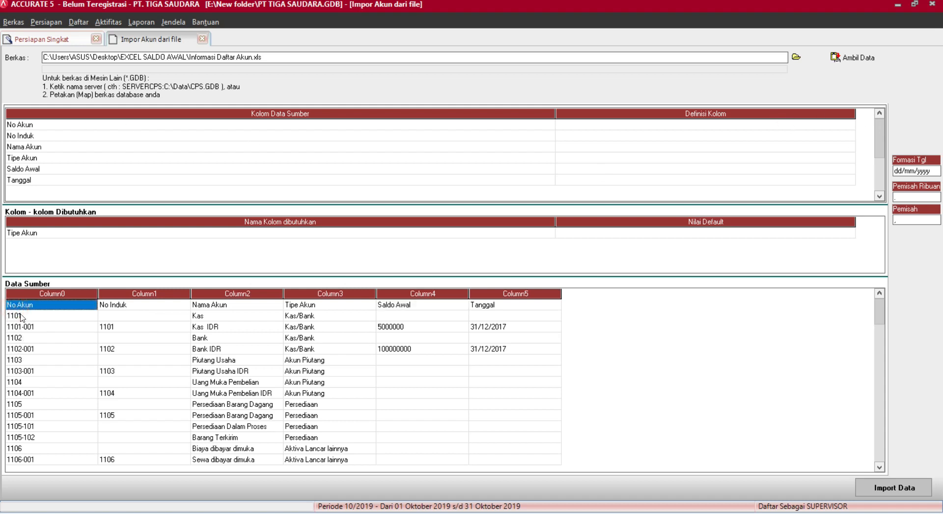
Map the No Akun column to No. Akun and No Induk to Akun Induk.
{"action": "left_click", "coordinate": [850, 125]}
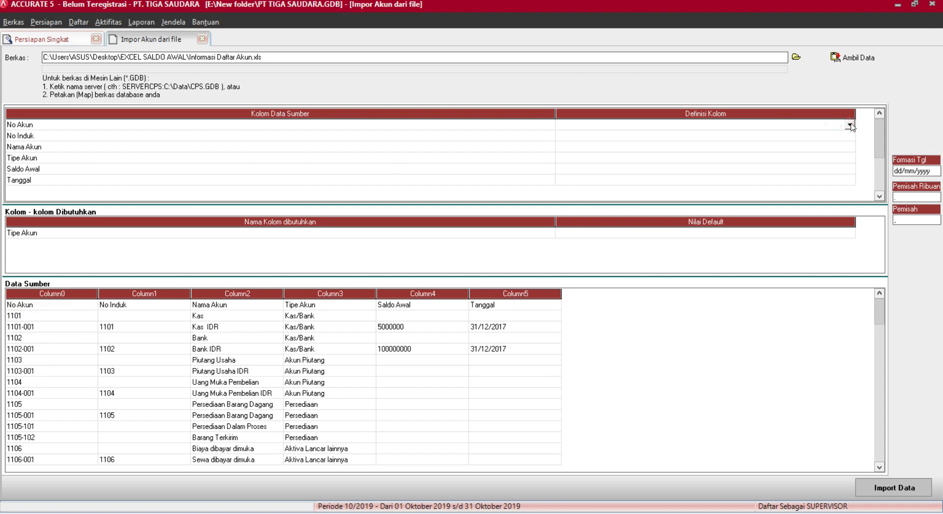
{"action": "left_click", "coordinate": [850, 125]}
{"action": "left_click", "coordinate": [578, 151]}
{"action": "left_click", "coordinate": [841, 137]}
{"action": "left_click", "coordinate": [845, 135]}
{"action": "left_click", "coordinate": [850, 135]}
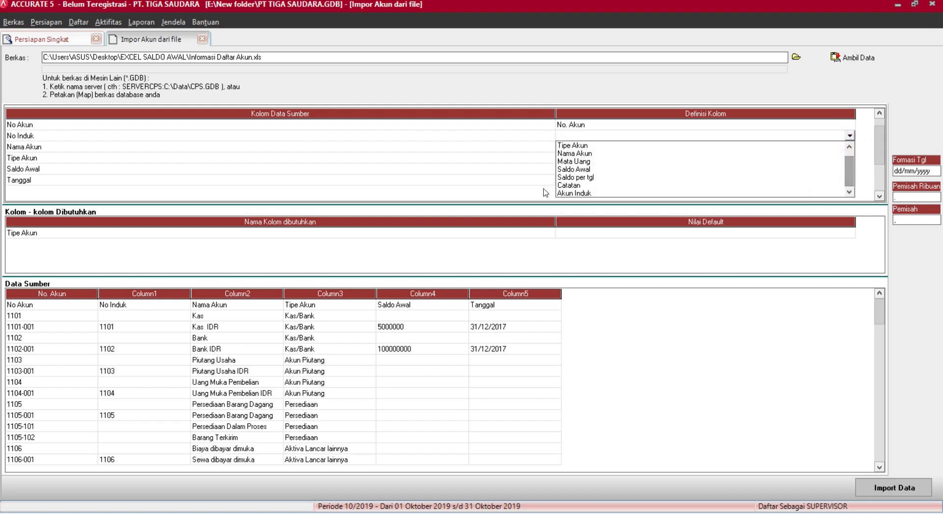
{"action": "left_click", "coordinate": [567, 194]}
Map the Nama Akun column to Nama Akun and Tipe Akun to Tipe Akun.
{"action": "left_click", "coordinate": [841, 150]}
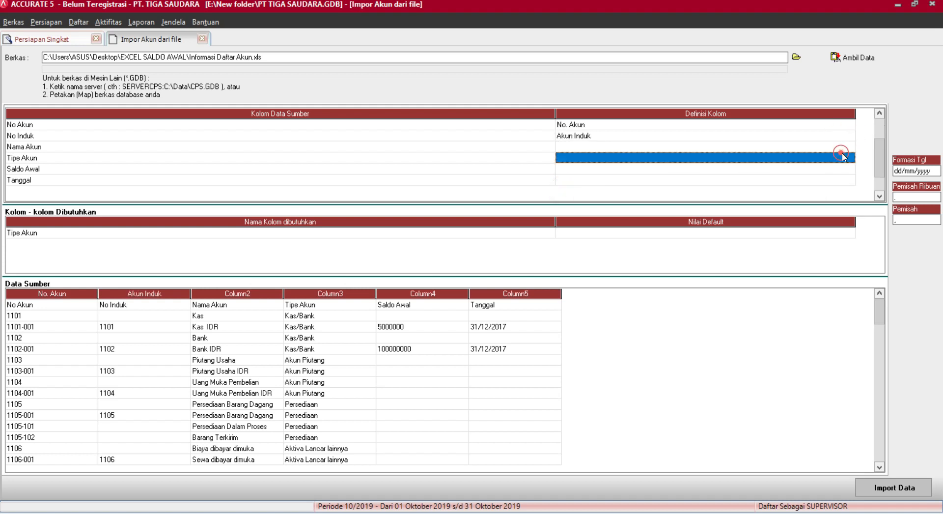
{"action": "left_click", "coordinate": [842, 149]}
{"action": "left_click", "coordinate": [850, 147]}
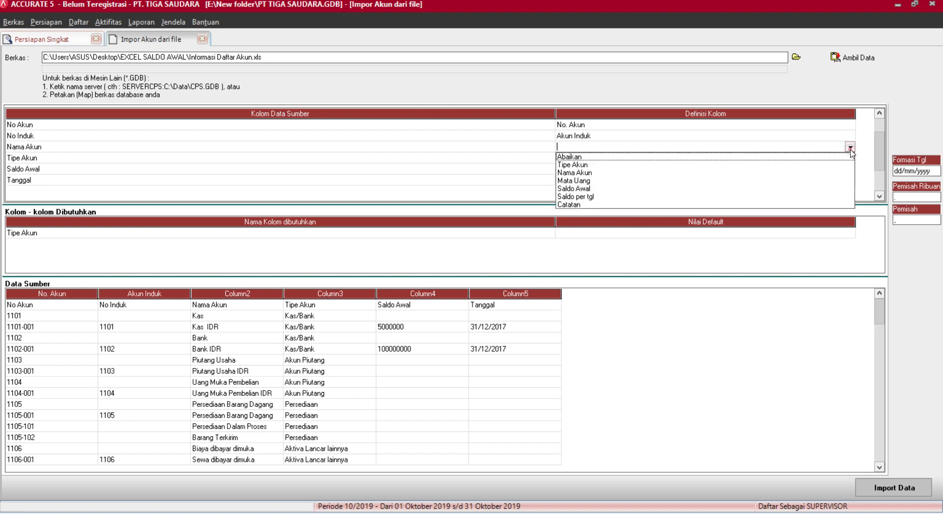
{"action": "left_click", "coordinate": [608, 171]}
{"action": "left_click", "coordinate": [718, 159]}
{"action": "left_click", "coordinate": [717, 159]}
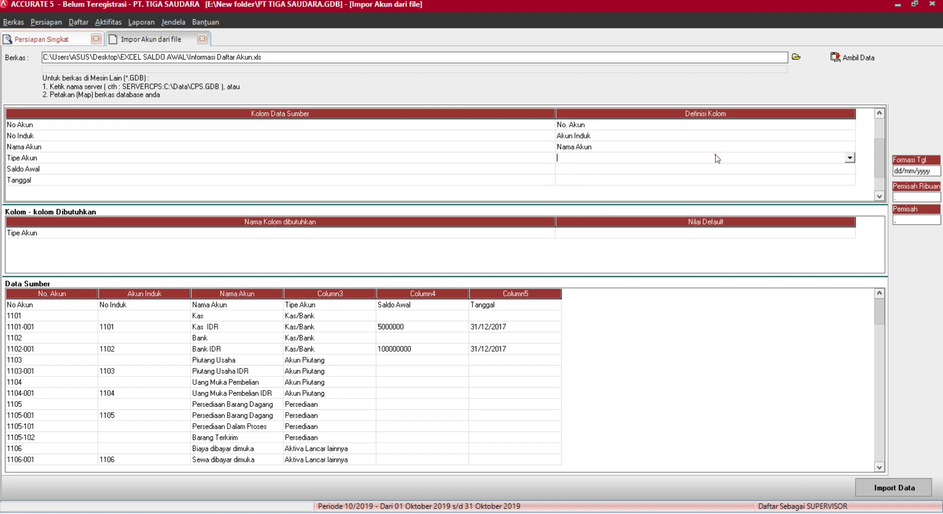
{"action": "left_click", "coordinate": [851, 158]}
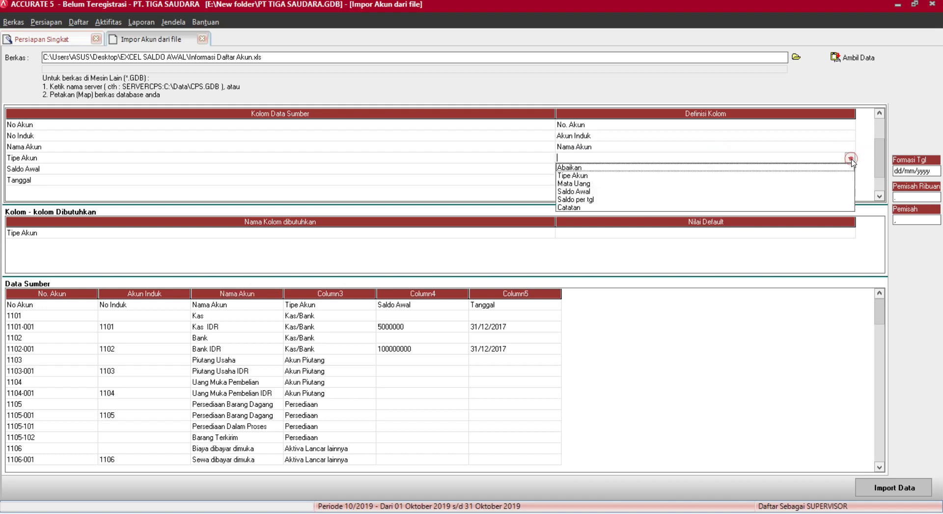
{"action": "left_click", "coordinate": [580, 175]}
Match the Kas/Bank source value to the Kas/Bank account type.
{"action": "left_click", "coordinate": [228, 45]}
{"action": "left_click", "coordinate": [226, 45]}
{"action": "left_click", "coordinate": [244, 45]}
{"action": "left_click", "coordinate": [162, 55]}
{"action": "left_click", "coordinate": [197, 56]}
Match Kas/Bank, Akun Piutang, Persediaan and Aktiva Lancar lainnya to their same-named account types.
{"action": "left_click", "coordinate": [237, 57]}
{"action": "left_click", "coordinate": [242, 57]}
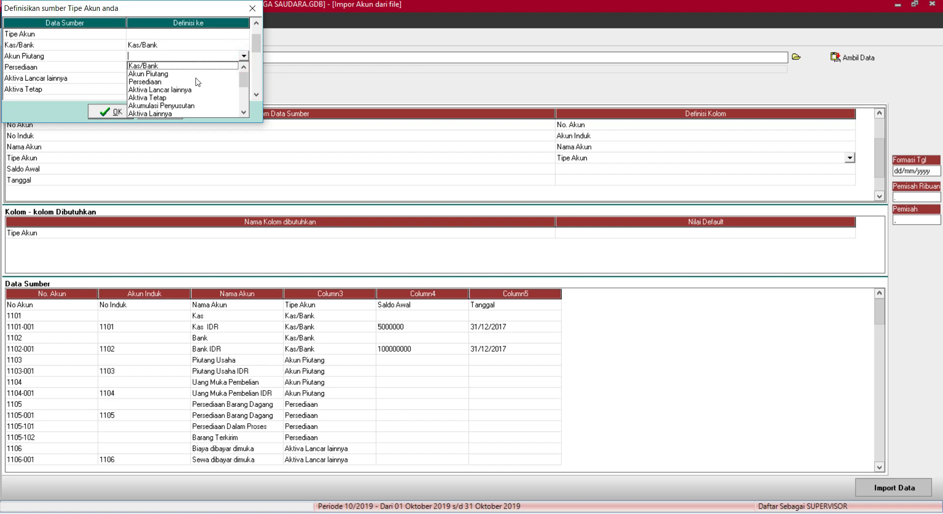
{"action": "left_click", "coordinate": [173, 74]}
{"action": "left_click", "coordinate": [206, 68]}
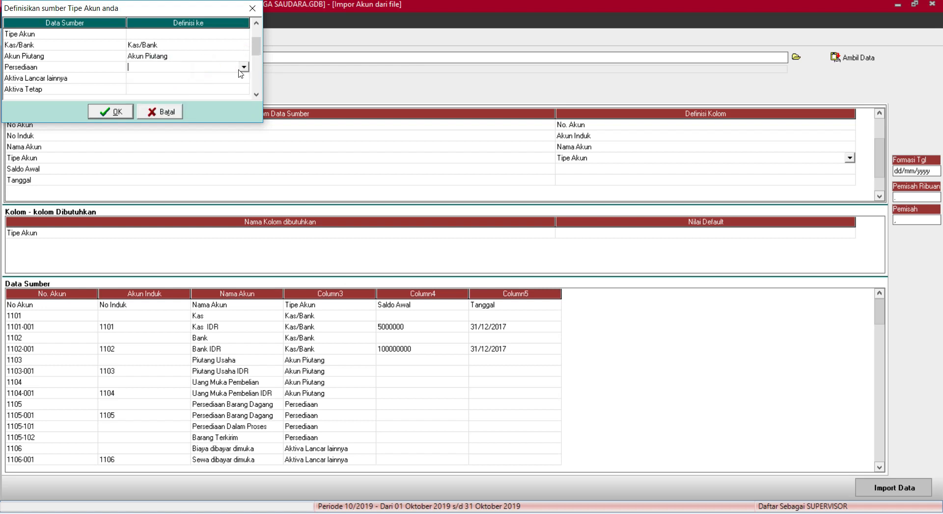
{"action": "left_click", "coordinate": [244, 67]}
{"action": "left_click", "coordinate": [176, 95]}
{"action": "left_click", "coordinate": [214, 79]}
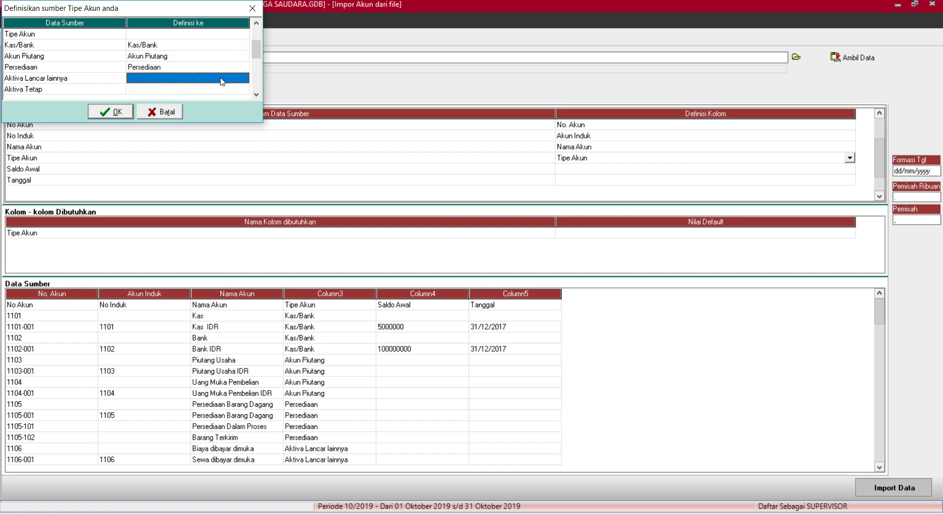
{"action": "left_click", "coordinate": [244, 78]}
{"action": "left_click", "coordinate": [205, 112]}
{"action": "left_click", "coordinate": [219, 89]}
{"action": "left_click", "coordinate": [243, 89]}
Match Aktiva Tetap and Akumulasi Penyusutan to their same-named account types.
{"action": "left_click", "coordinate": [196, 130]}
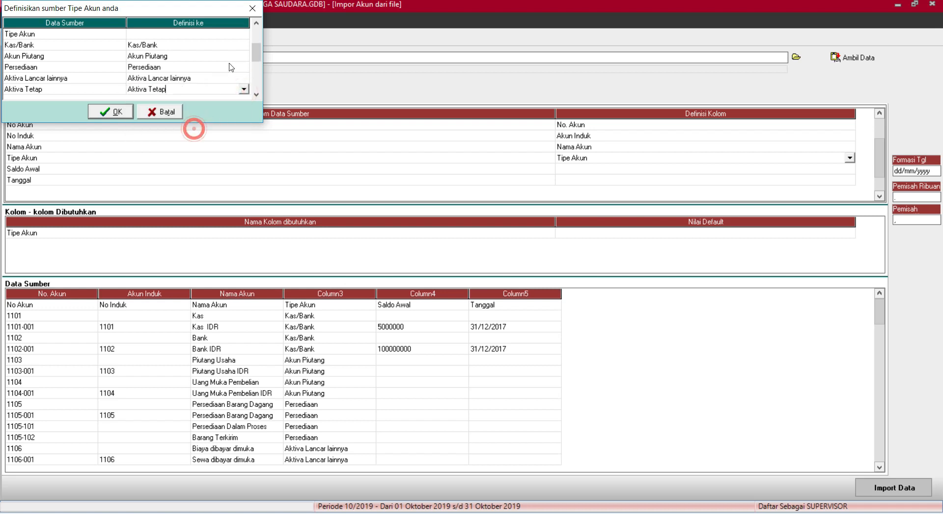
{"action": "scroll", "coordinate": [234, 44], "scroll_direction": "down", "scroll_amount": 5}
{"action": "left_click", "coordinate": [231, 38]}
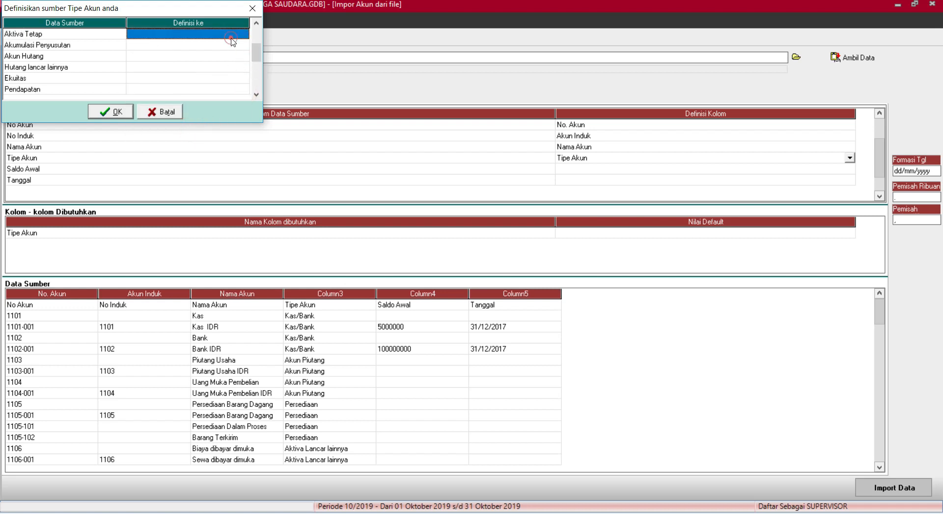
{"action": "left_click", "coordinate": [243, 34]}
{"action": "left_click", "coordinate": [163, 76]}
{"action": "left_click", "coordinate": [190, 60]}
{"action": "left_click", "coordinate": [199, 47]}
{"action": "left_click", "coordinate": [209, 45]}
{"action": "left_click", "coordinate": [242, 45]}
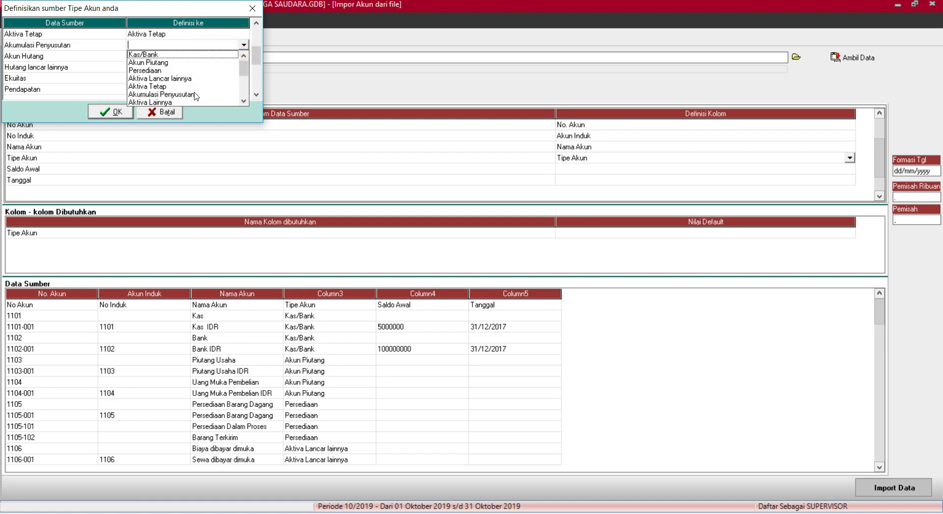
{"action": "left_click", "coordinate": [194, 94]}
{"action": "left_click", "coordinate": [212, 56]}
Match Akun Hutang, Hutang lancar lainnya and Ekuitas to their same-named account types.
{"action": "left_click", "coordinate": [244, 56]}
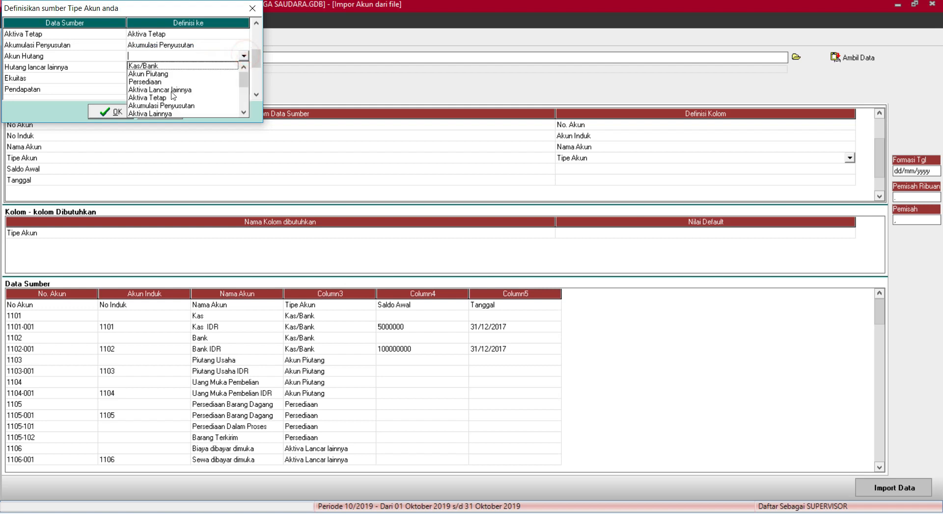
{"action": "scroll", "coordinate": [248, 84], "scroll_direction": "down", "scroll_amount": 4}
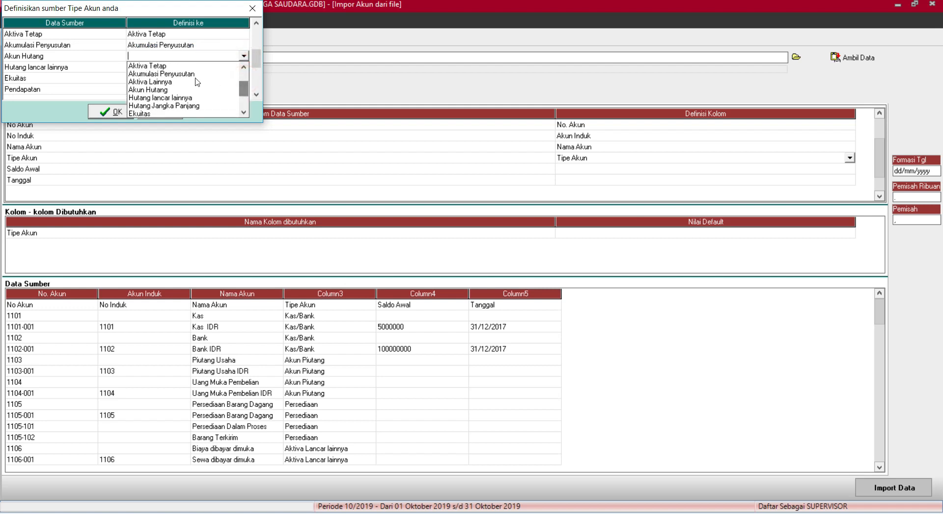
{"action": "left_click", "coordinate": [172, 91]}
{"action": "left_click", "coordinate": [193, 67]}
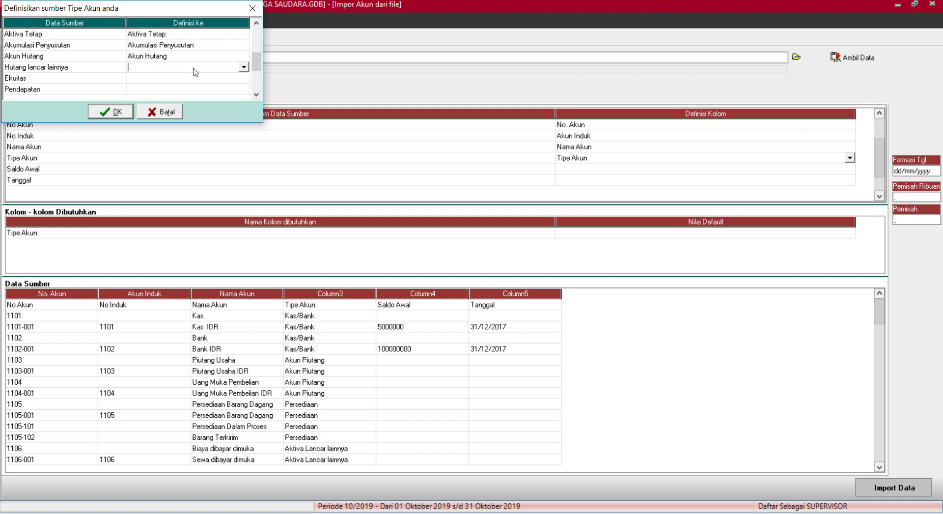
{"action": "left_click", "coordinate": [243, 67]}
{"action": "left_click_drag", "start_coordinate": [241, 92], "coordinate": [242, 105]}
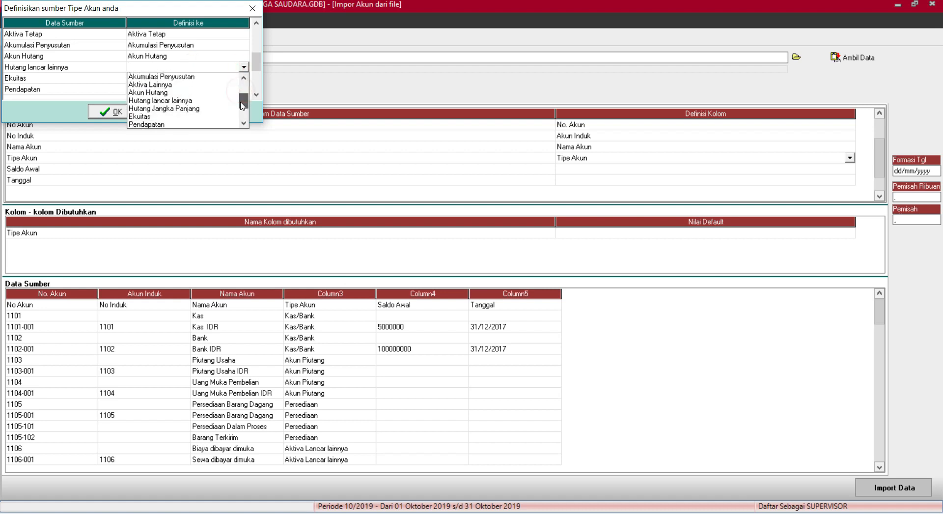
{"action": "left_click", "coordinate": [177, 102]}
{"action": "left_click", "coordinate": [192, 88]}
{"action": "left_click", "coordinate": [197, 79]}
{"action": "left_click", "coordinate": [197, 79]}
{"action": "left_click", "coordinate": [244, 78]}
{"action": "left_click_drag", "start_coordinate": [244, 98], "coordinate": [244, 112]}
{"action": "left_click", "coordinate": [140, 120]}
{"action": "left_click", "coordinate": [195, 90]}
{"action": "left_click", "coordinate": [194, 89]}
Match Pendapatan and Harga Pokok Penjualan to their same-named account types.
{"action": "left_click", "coordinate": [245, 89]}
{"action": "left_click_drag", "start_coordinate": [243, 101], "coordinate": [243, 131]}
{"action": "left_click", "coordinate": [159, 122]}
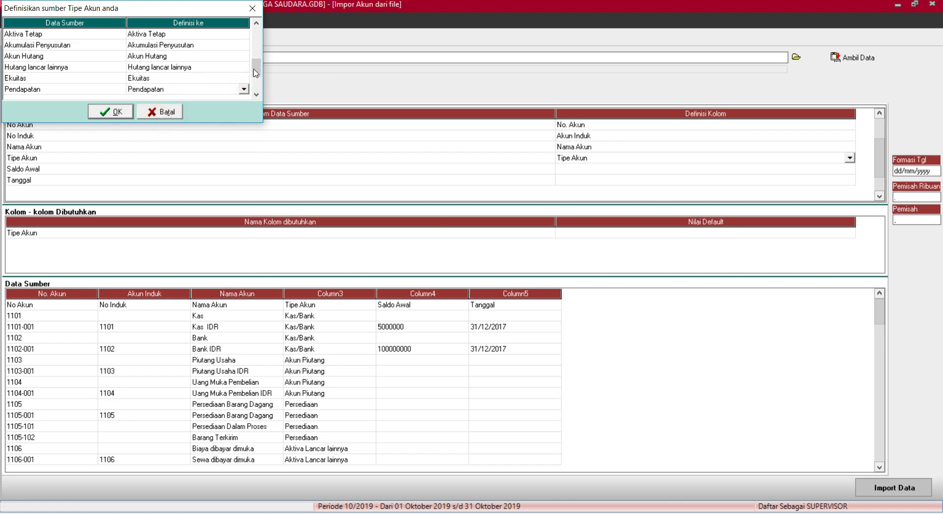
{"action": "scroll", "coordinate": [228, 60], "scroll_direction": "down", "scroll_amount": 4}
{"action": "left_click", "coordinate": [215, 59]}
{"action": "left_click", "coordinate": [214, 58]}
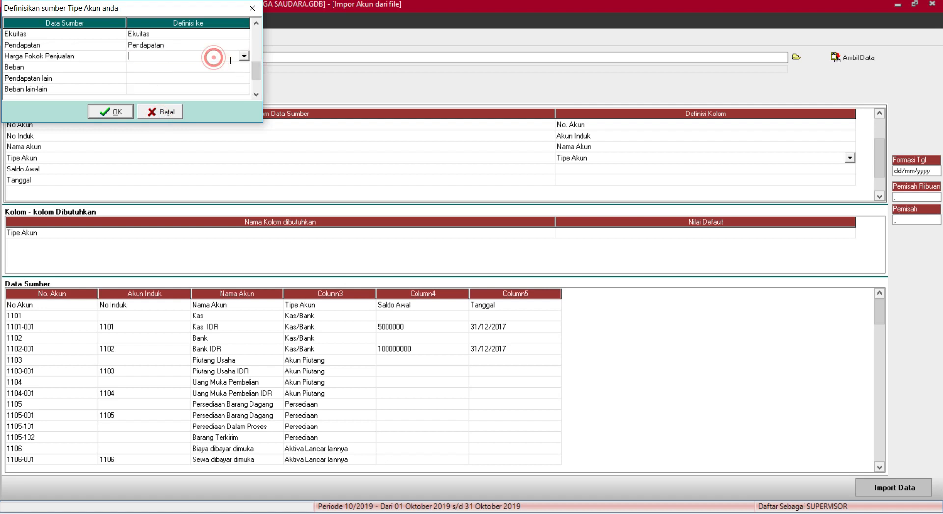
{"action": "left_click", "coordinate": [244, 56]}
{"action": "left_click_drag", "start_coordinate": [247, 85], "coordinate": [248, 99]}
{"action": "left_click", "coordinate": [188, 98]}
Match Beban, Pendapatan lain and Beban lain-lain to their types and confirm with OK.
{"action": "left_click", "coordinate": [215, 68]}
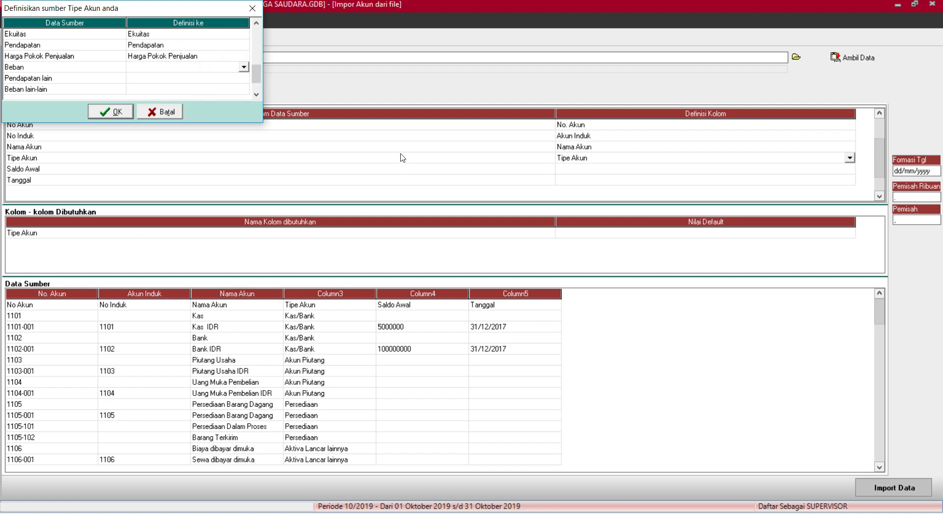
{"action": "left_click", "coordinate": [243, 67]}
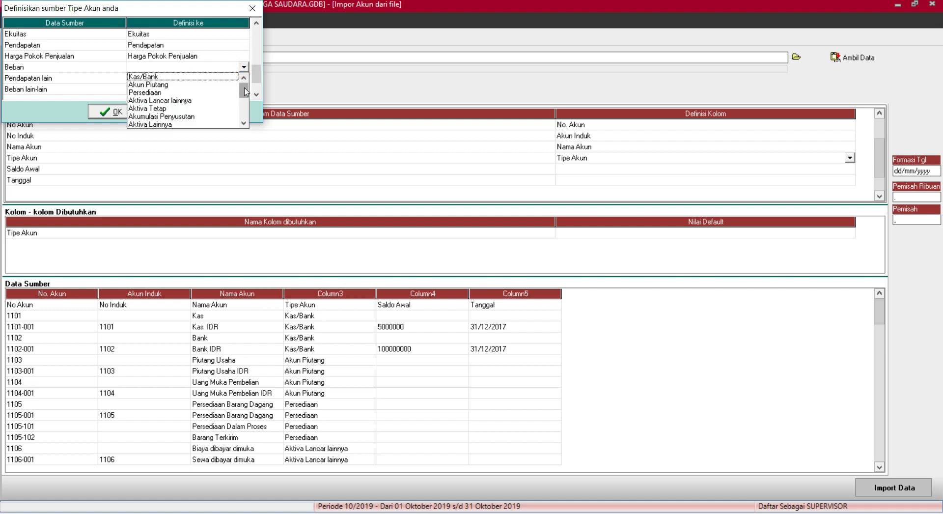
{"action": "left_click_drag", "start_coordinate": [244, 92], "coordinate": [245, 114]}
{"action": "left_click", "coordinate": [155, 108]}
{"action": "left_click", "coordinate": [210, 78]}
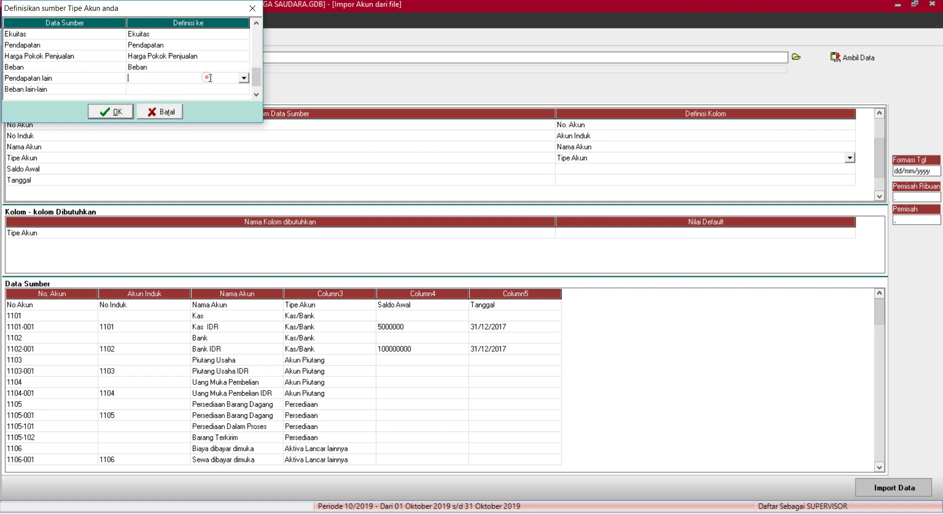
{"action": "left_click", "coordinate": [243, 77]}
{"action": "left_click_drag", "start_coordinate": [243, 97], "coordinate": [243, 121]}
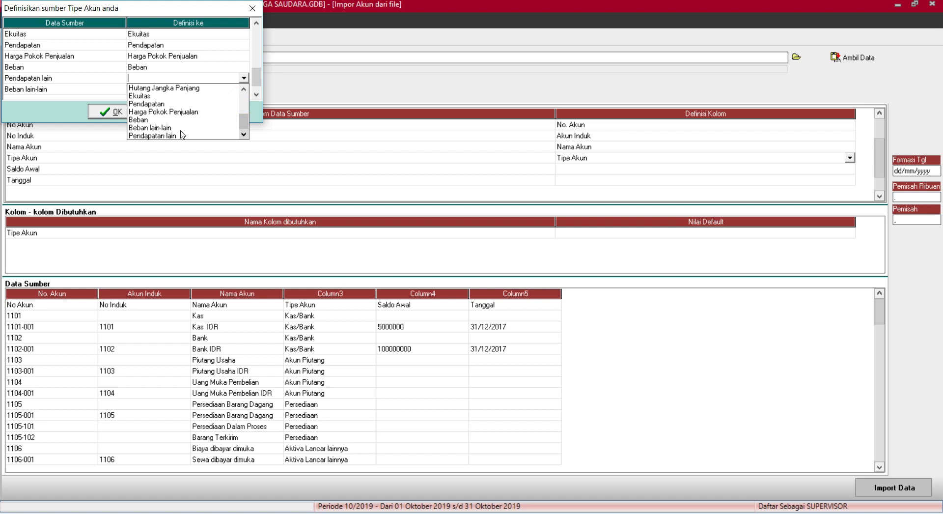
{"action": "left_click", "coordinate": [178, 135]}
{"action": "left_click", "coordinate": [218, 89]}
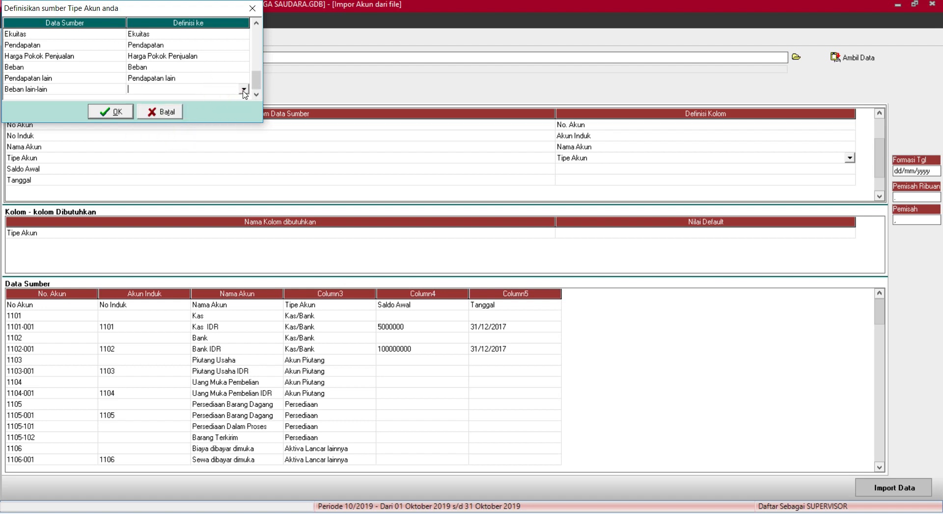
{"action": "left_click", "coordinate": [243, 89]}
{"action": "left_click_drag", "start_coordinate": [243, 100], "coordinate": [244, 129]}
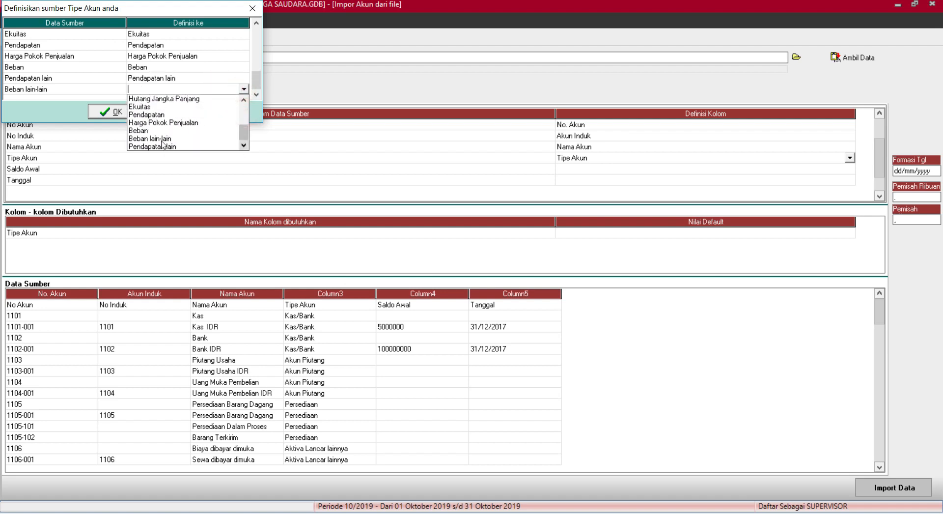
{"action": "left_click", "coordinate": [162, 139]}
{"action": "left_click", "coordinate": [112, 112]}
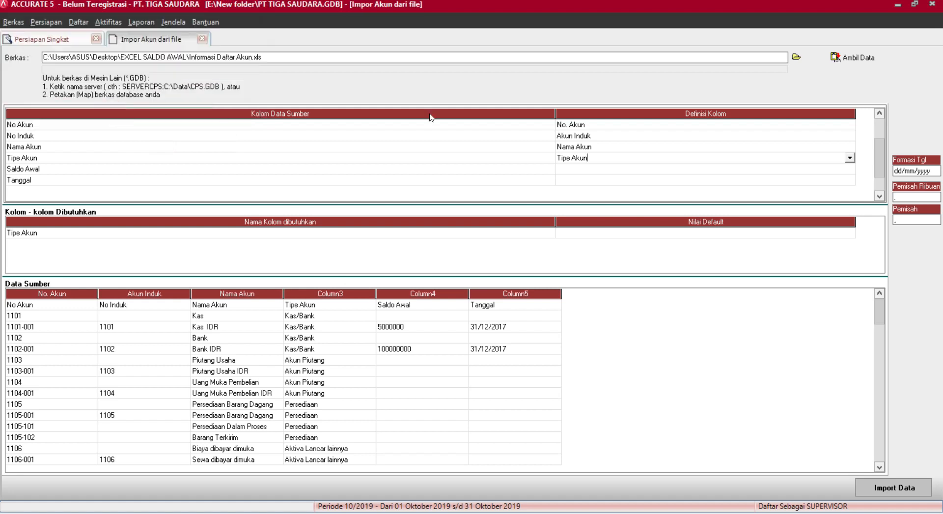
Define the Saldo Awal column as Saldo Awal and Tanggal as Saldo per tgl.
{"action": "left_click", "coordinate": [621, 171]}
{"action": "left_click", "coordinate": [633, 171]}
{"action": "left_click", "coordinate": [850, 169]}
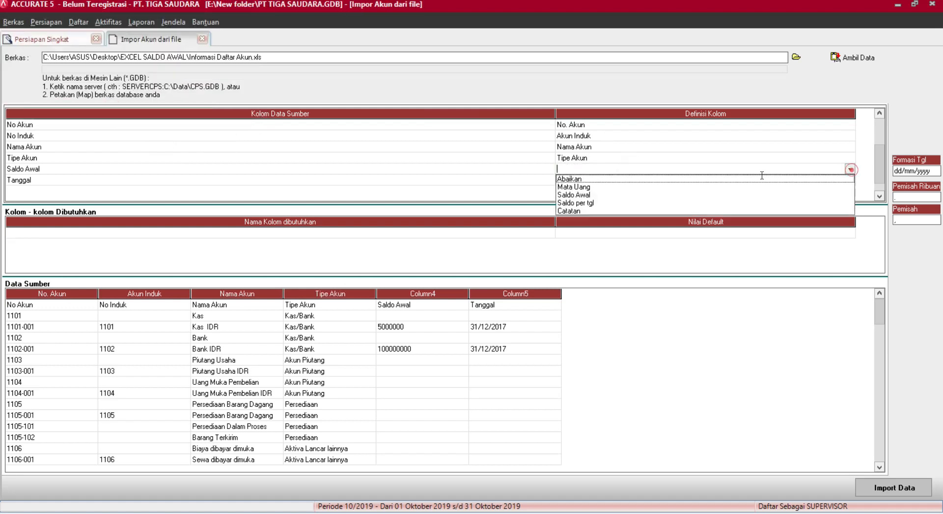
{"action": "left_click", "coordinate": [577, 195]}
{"action": "left_click", "coordinate": [676, 180]}
{"action": "left_click", "coordinate": [676, 180]}
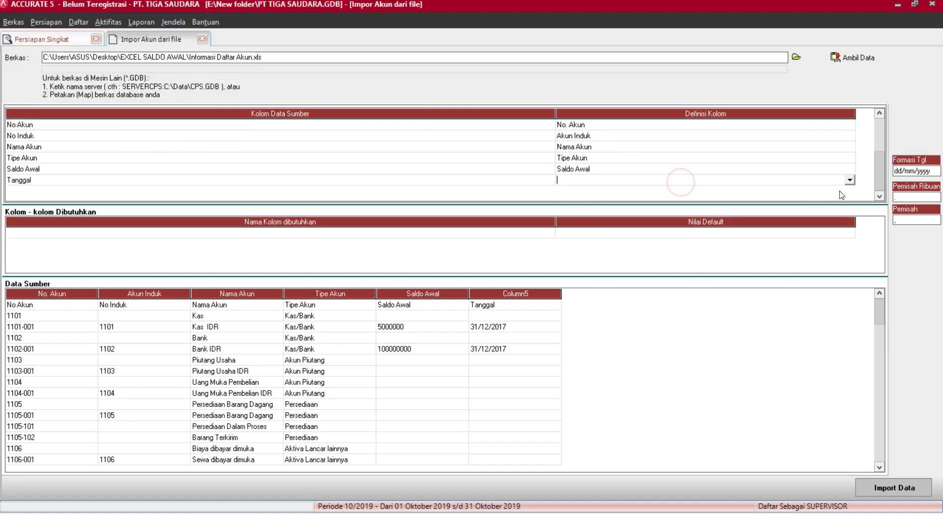
{"action": "left_click", "coordinate": [846, 180]}
{"action": "left_click", "coordinate": [589, 205]}
Check the source data columns Tanggal, Tipe Akun, Nama Akun, No Induk and heading row.
{"action": "left_click", "coordinate": [411, 305]}
{"action": "left_click", "coordinate": [484, 305]}
{"action": "left_click", "coordinate": [294, 305]}
{"action": "left_click", "coordinate": [212, 304]}
{"action": "left_click", "coordinate": [143, 305]}
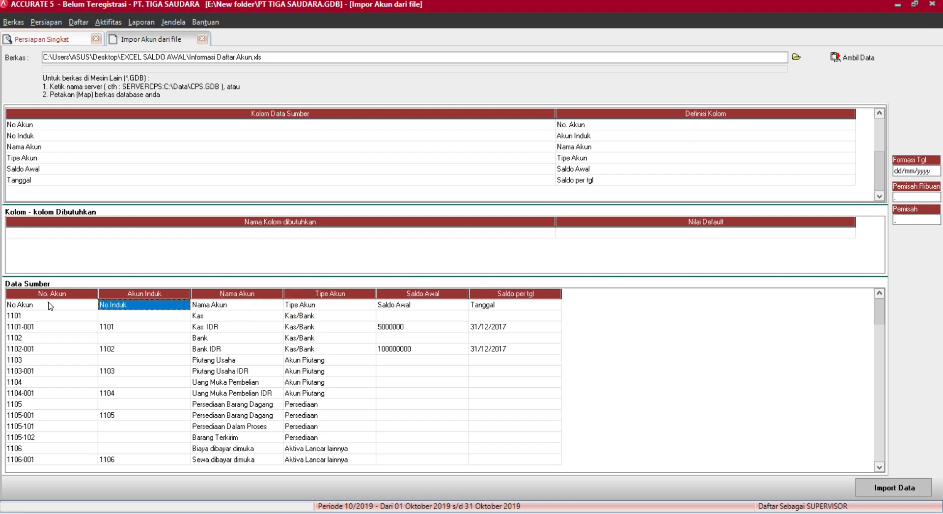
{"action": "left_click", "coordinate": [50, 305]}
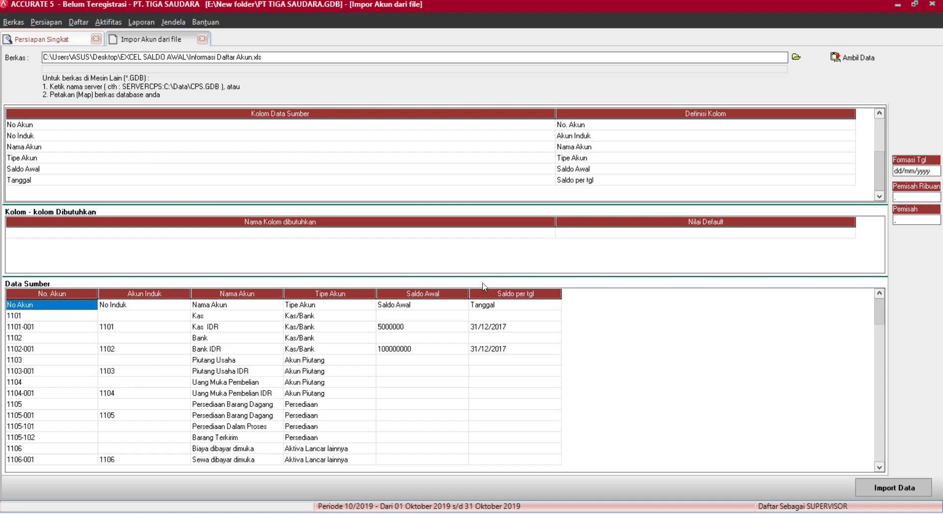
Briefly set Tanggal to Abaikan, then restore and commit it as Saldo per tgl.
{"action": "left_click", "coordinate": [639, 181]}
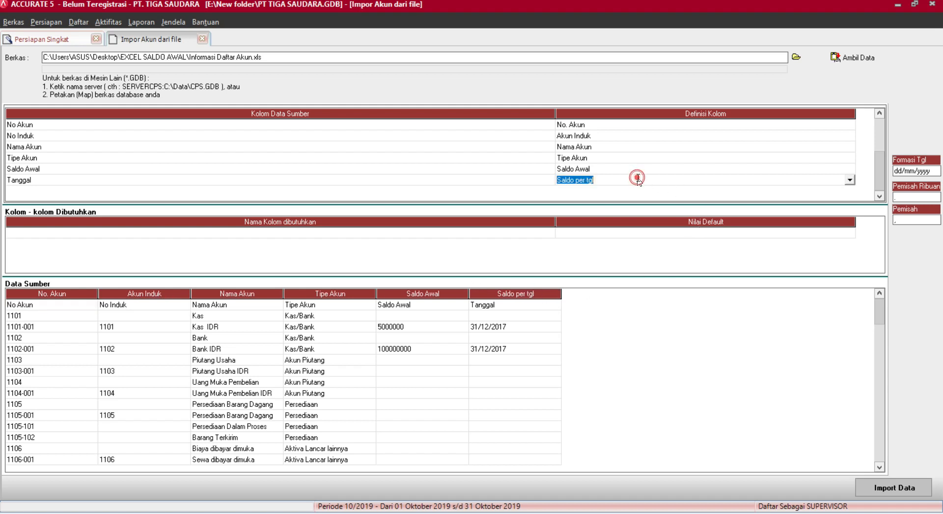
{"action": "left_click", "coordinate": [855, 181]}
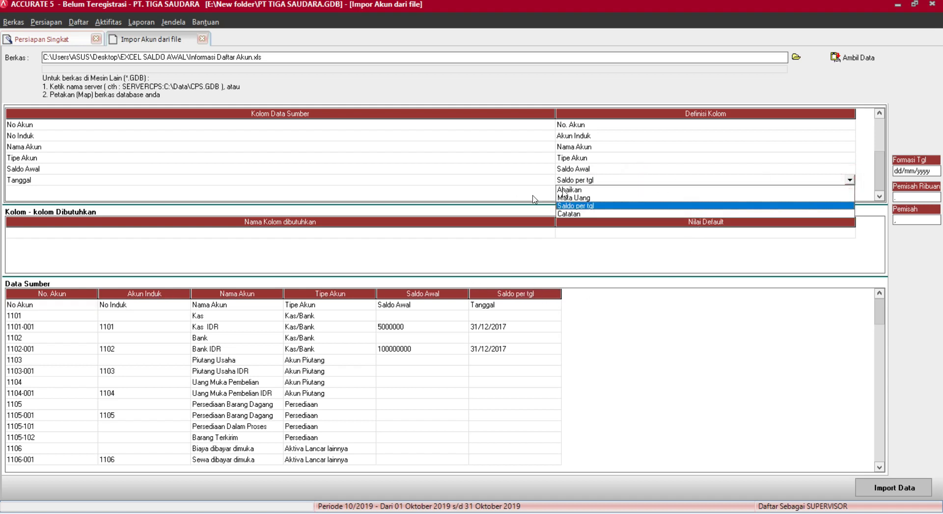
{"action": "left_click", "coordinate": [573, 192]}
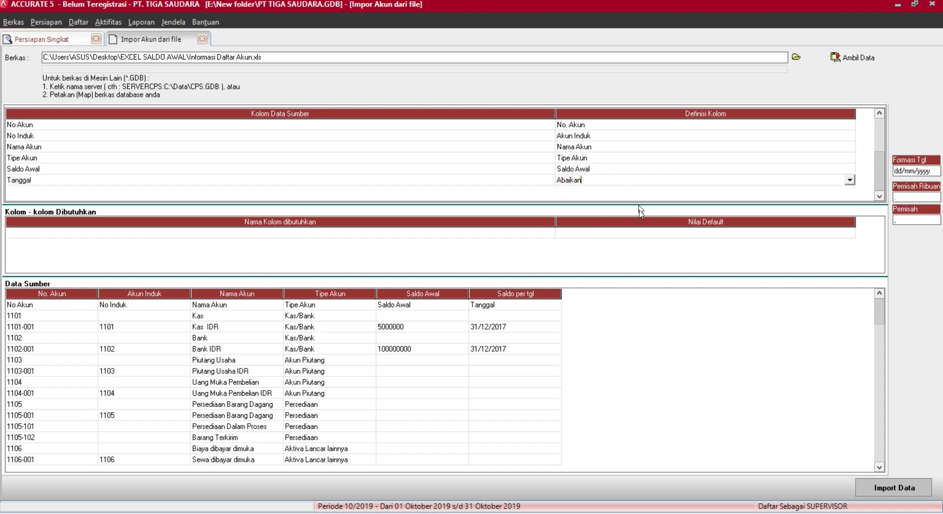
{"action": "key", "text": "Return"}
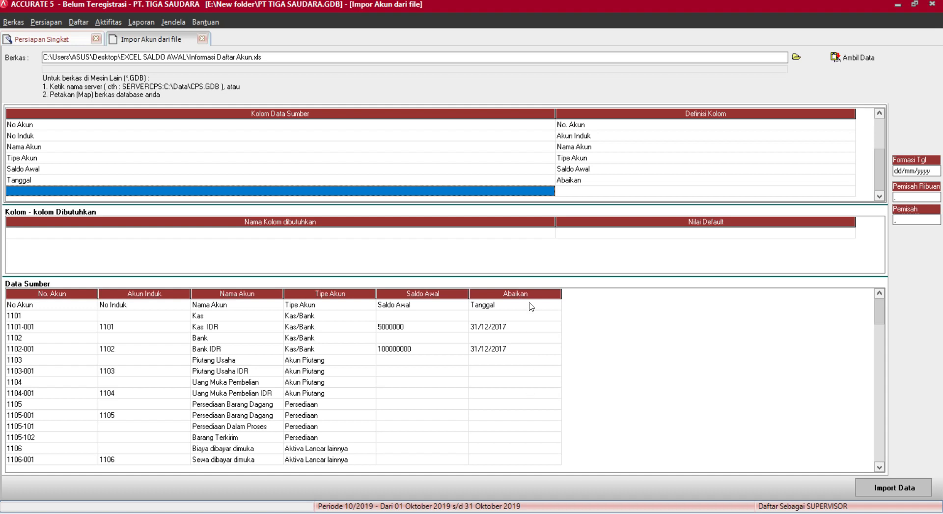
{"action": "left_click", "coordinate": [833, 181]}
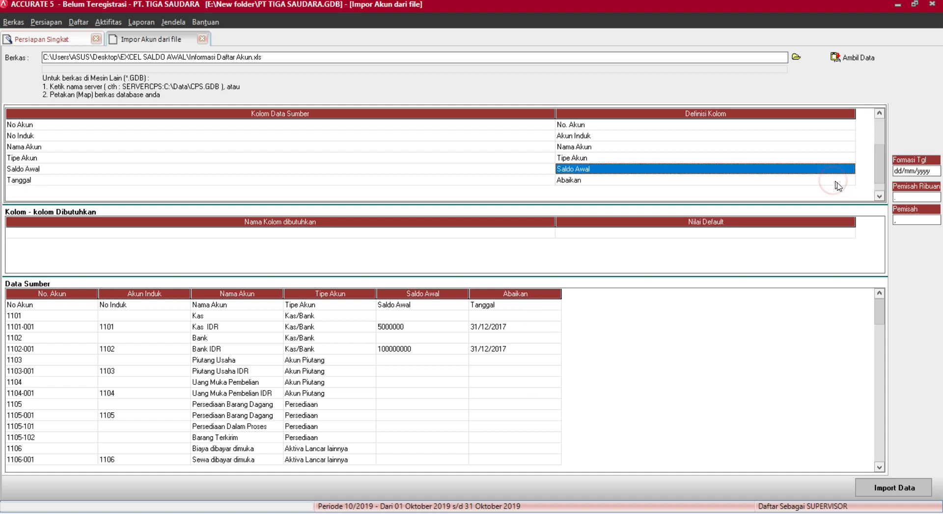
{"action": "left_click", "coordinate": [838, 180]}
{"action": "left_click", "coordinate": [847, 181]}
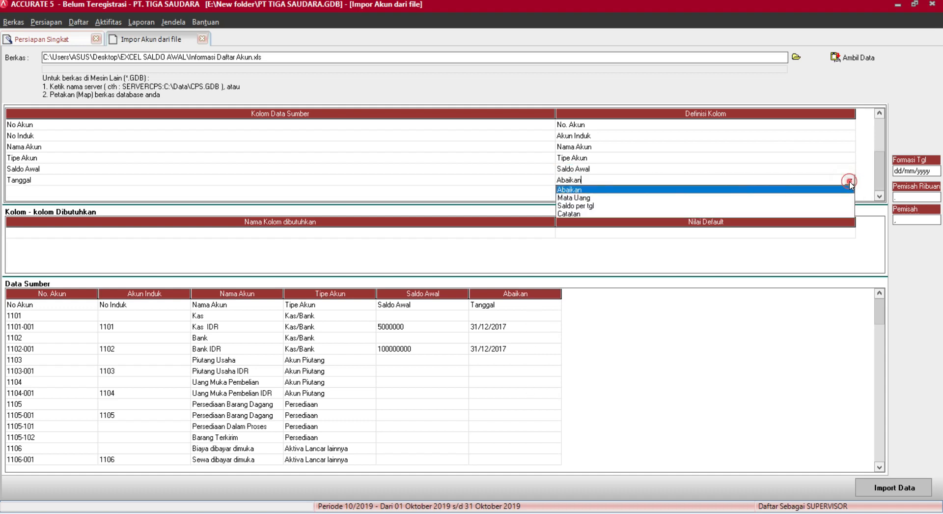
{"action": "left_click", "coordinate": [575, 206]}
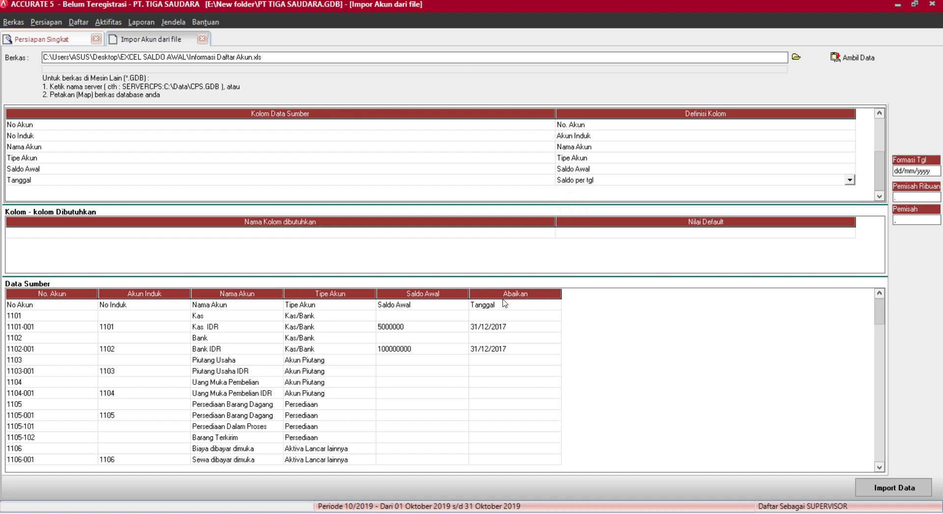
{"action": "key", "text": "Tab"}
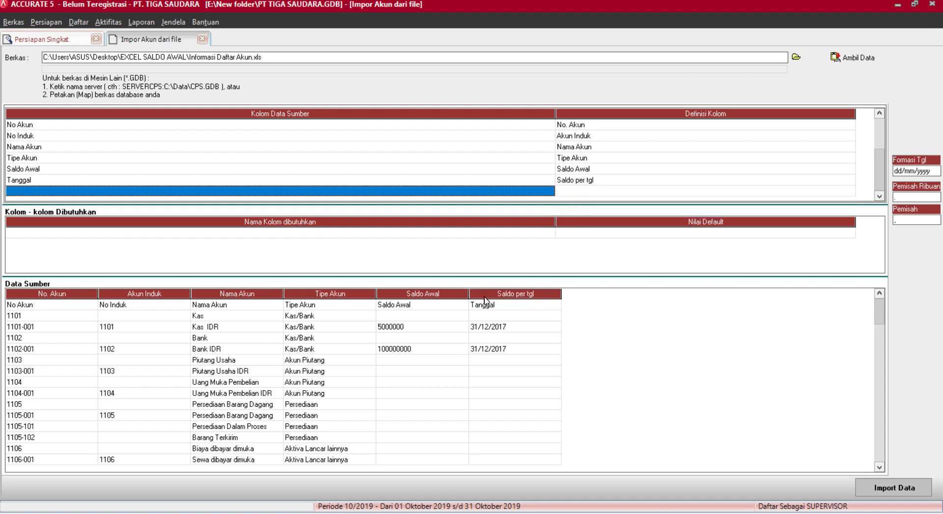
{"action": "left_click", "coordinate": [208, 306]}
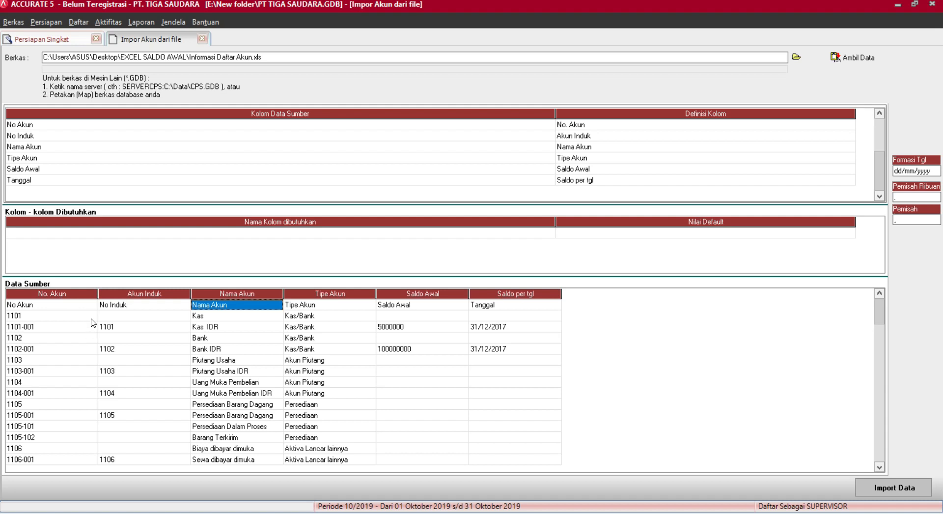
Delete the heading row from the Data Sumber grid so the data begins at 1101 Kas.
{"action": "right_click", "coordinate": [223, 304]}
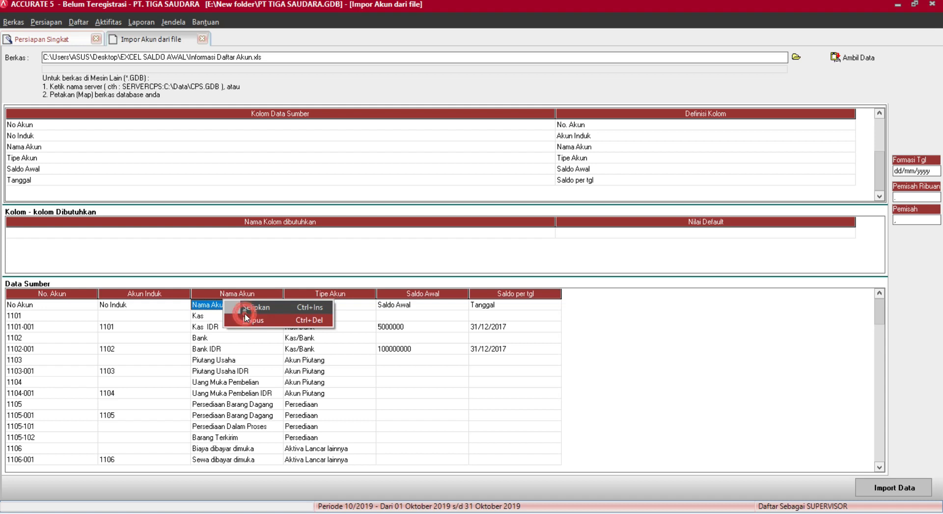
{"action": "left_click", "coordinate": [245, 318]}
{"action": "left_click", "coordinate": [428, 295]}
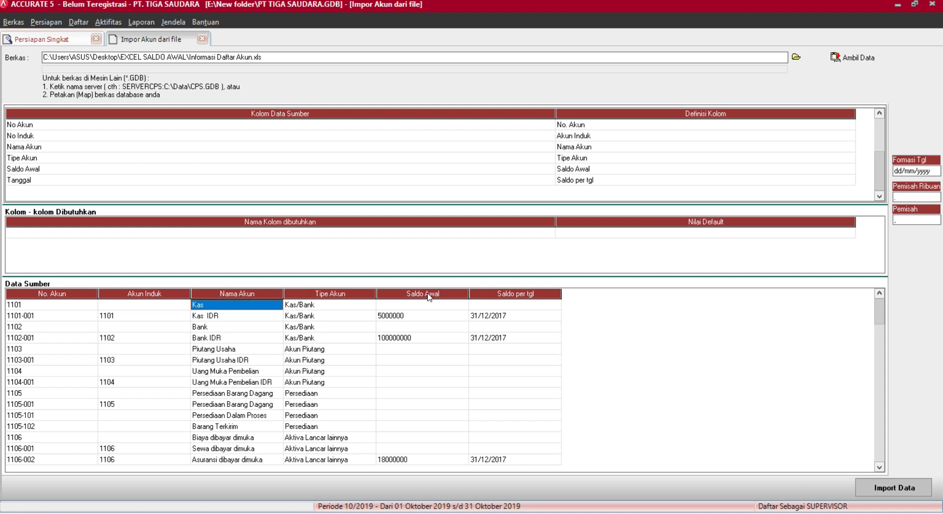
{"action": "key", "text": "Down"}
{"action": "key", "text": "Down"}
{"action": "key", "text": "Down"}
{"action": "key", "text": "Down"}
{"action": "key", "text": "Down"}
{"action": "key", "text": "Down"}
{"action": "key", "text": "Down"}
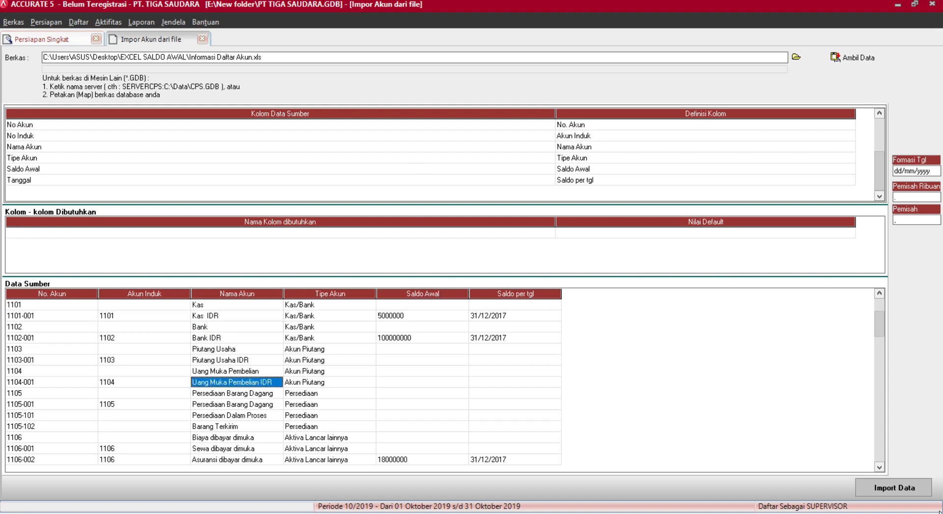
Import the accounts and acknowledge the result of 80 imported and 0 failed.
{"action": "left_click", "coordinate": [893, 482]}
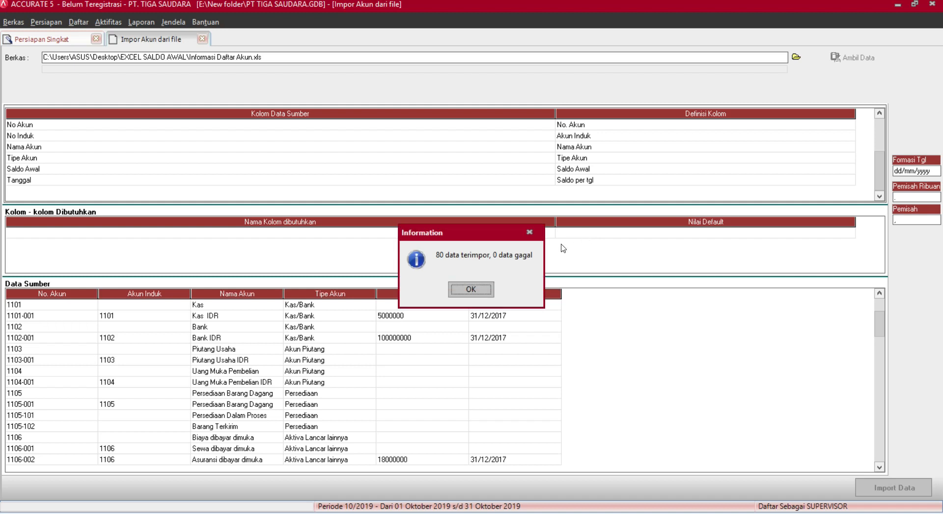
{"action": "left_click", "coordinate": [476, 292]}
{"action": "left_click", "coordinate": [474, 288]}
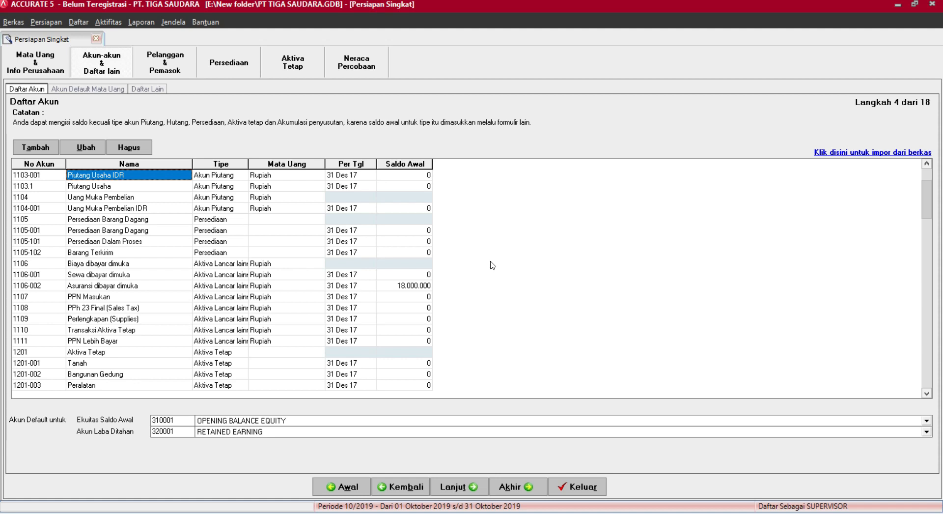
Scroll the imported account list, then advance to step 5, Akun Default Mata Uang.
{"action": "key", "text": "Down"}
{"action": "key", "text": "Down"}
{"action": "key", "text": "Down"}
{"action": "key", "text": "Down"}
{"action": "key", "text": "Down"}
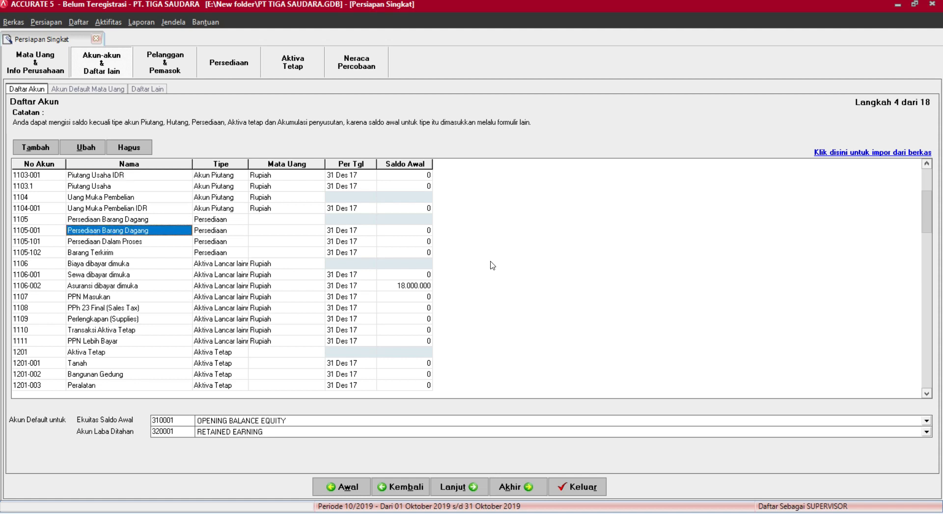
{"action": "left_click", "coordinate": [472, 486]}
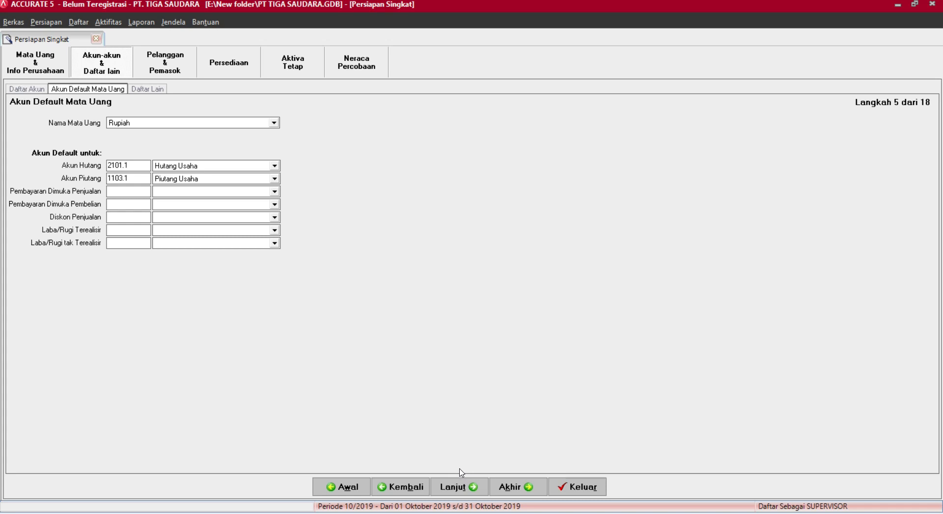
Set Uang Muka Penjualan, Uang Muka Pembelian IDR and Potongan Penjualan as the prepayment and discount accounts.
{"action": "left_click", "coordinate": [200, 192]}
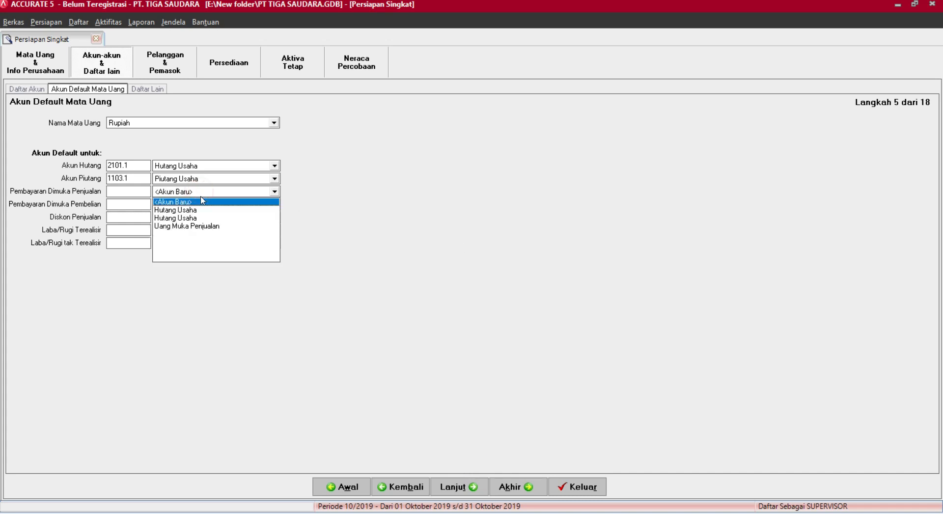
{"action": "left_click", "coordinate": [212, 226]}
{"action": "left_click", "coordinate": [230, 203]}
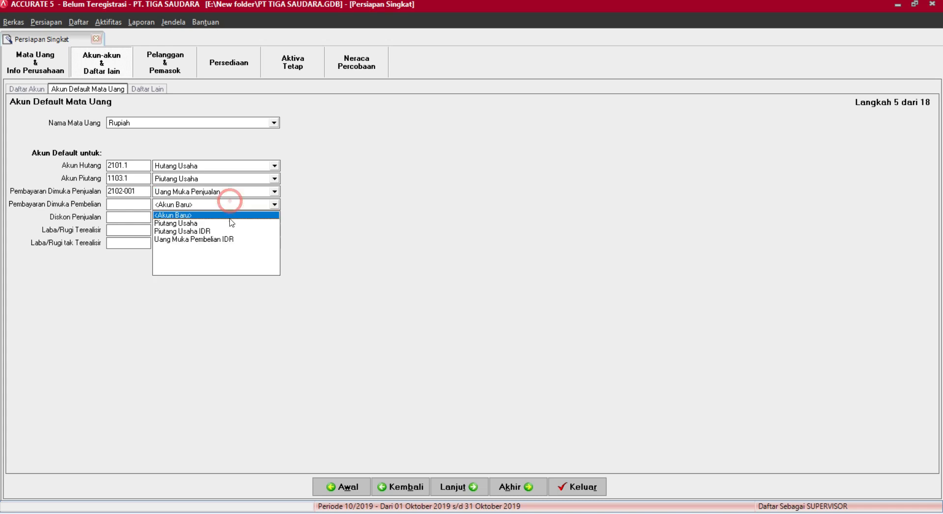
{"action": "left_click", "coordinate": [231, 239]}
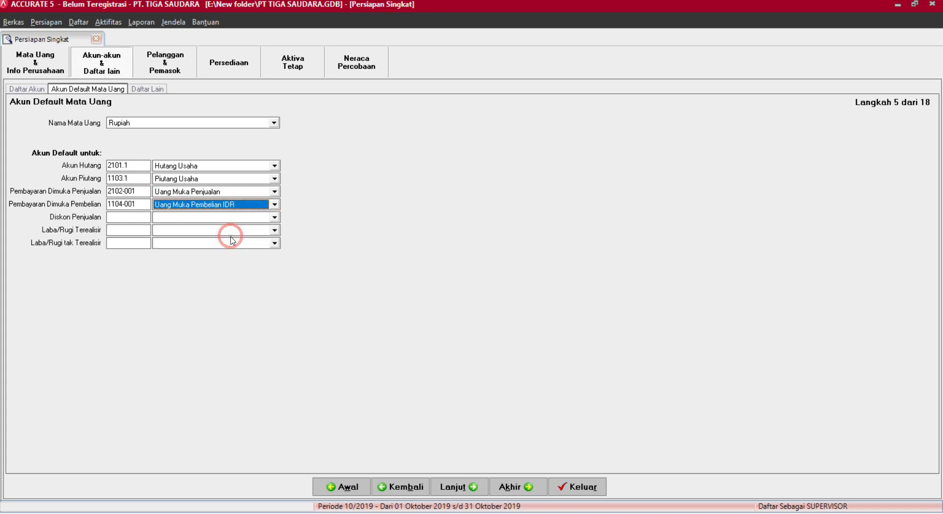
{"action": "left_click", "coordinate": [238, 221]}
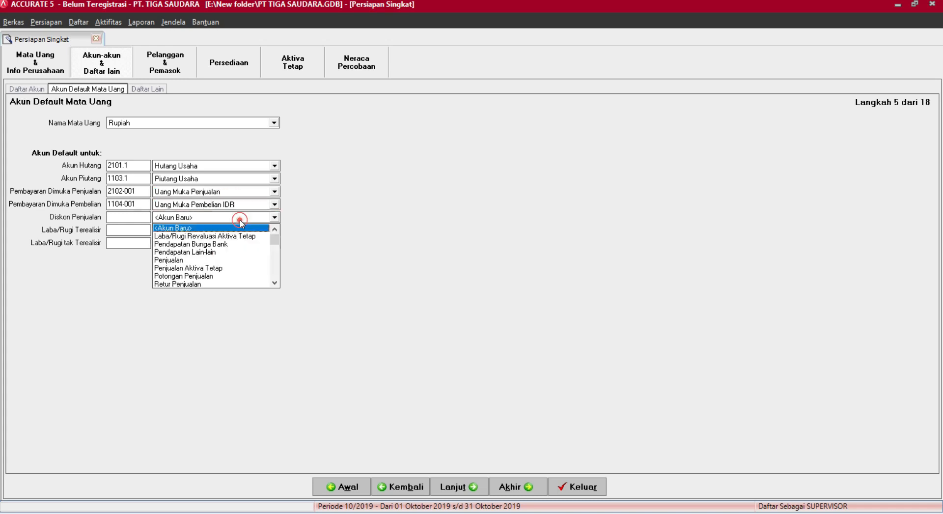
{"action": "left_click", "coordinate": [197, 276]}
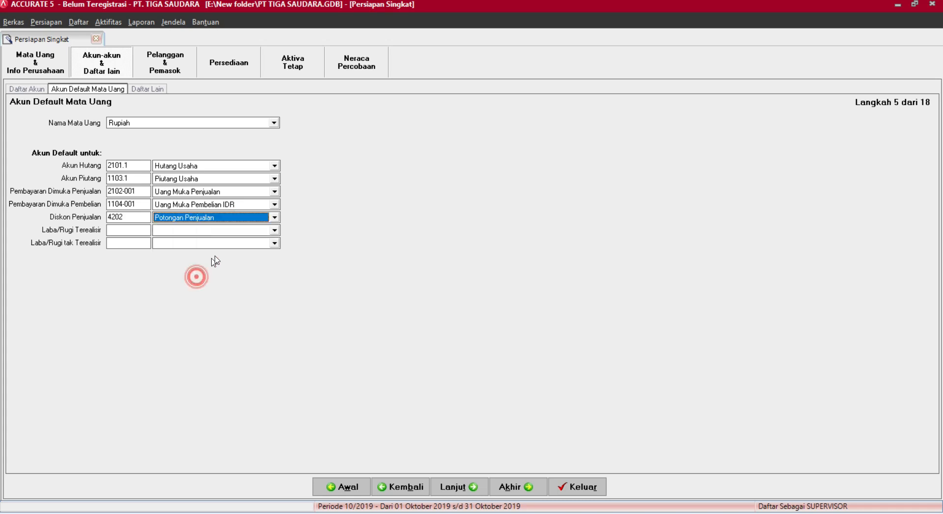
Assign Laba/Rugi Terealisasi and Laba/Rugi Belum Terealisasi as gain/loss accounts and continue to Daftar Lain.
{"action": "left_click", "coordinate": [242, 230]}
{"action": "left_click", "coordinate": [274, 252]}
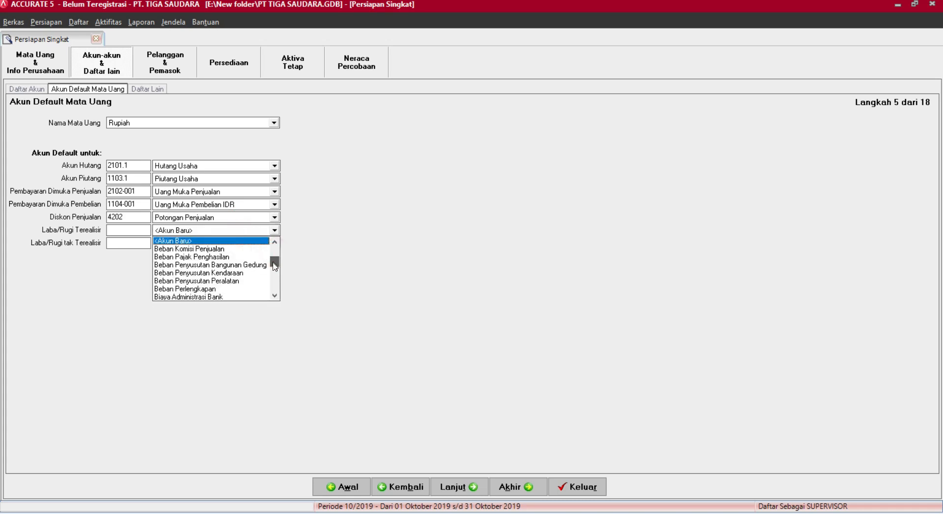
{"action": "left_click_drag", "start_coordinate": [273, 257], "coordinate": [274, 268]}
{"action": "left_click", "coordinate": [273, 274]}
{"action": "left_click", "coordinate": [274, 281]}
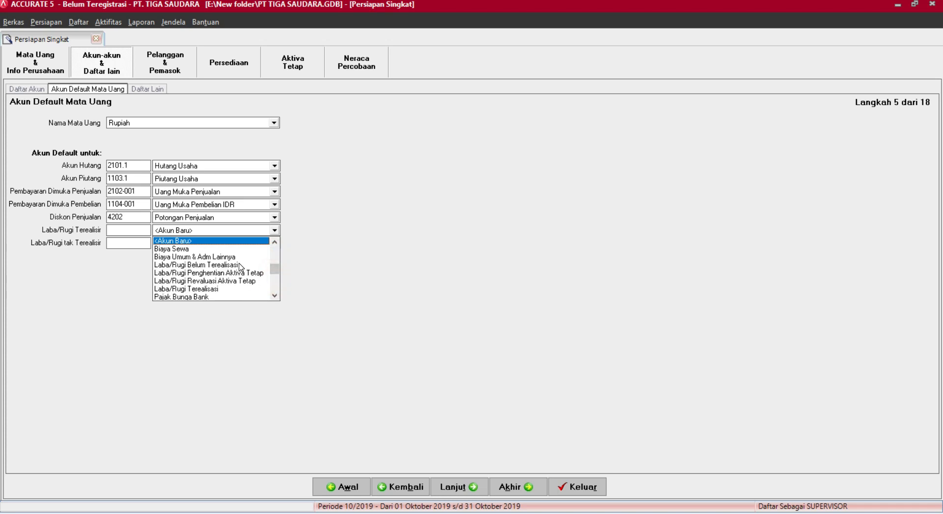
{"action": "left_click", "coordinate": [214, 289]}
{"action": "left_click", "coordinate": [261, 244]}
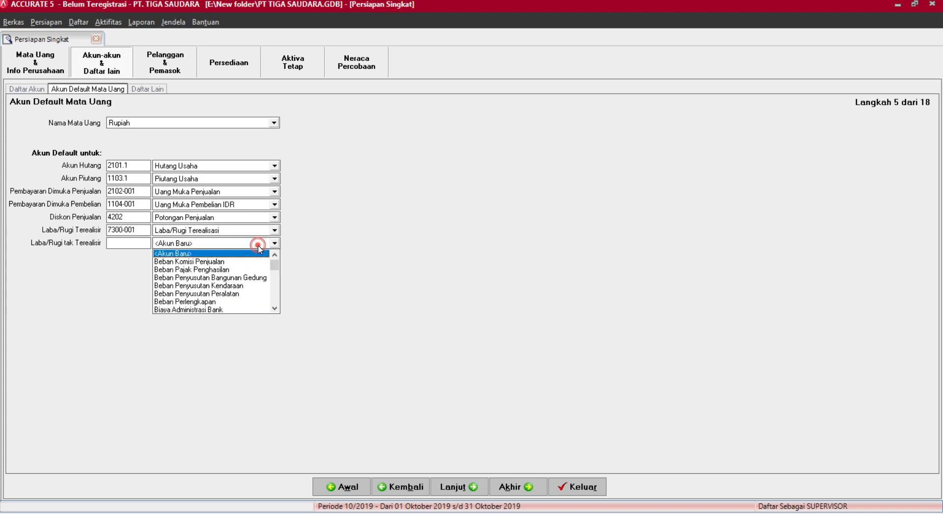
{"action": "left_click", "coordinate": [277, 295]}
{"action": "left_click", "coordinate": [277, 294]}
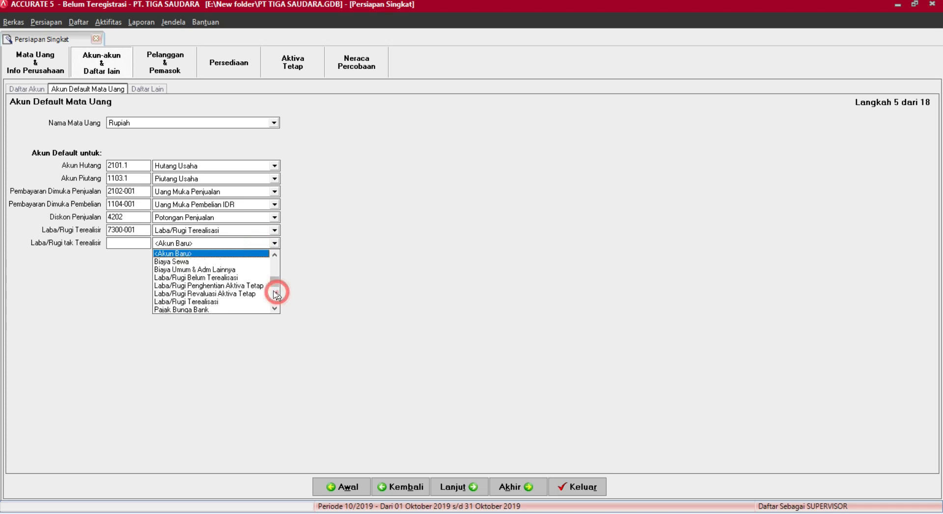
{"action": "left_click", "coordinate": [216, 276]}
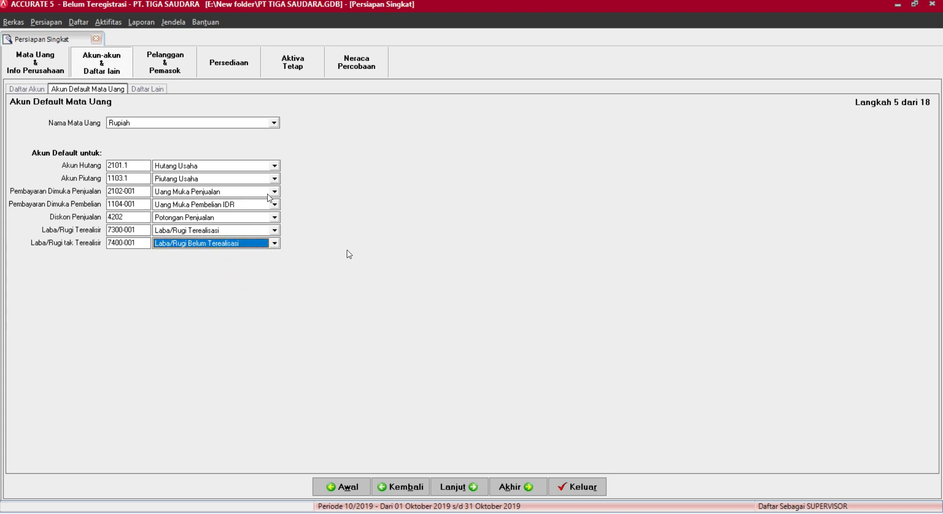
{"action": "left_click", "coordinate": [455, 485]}
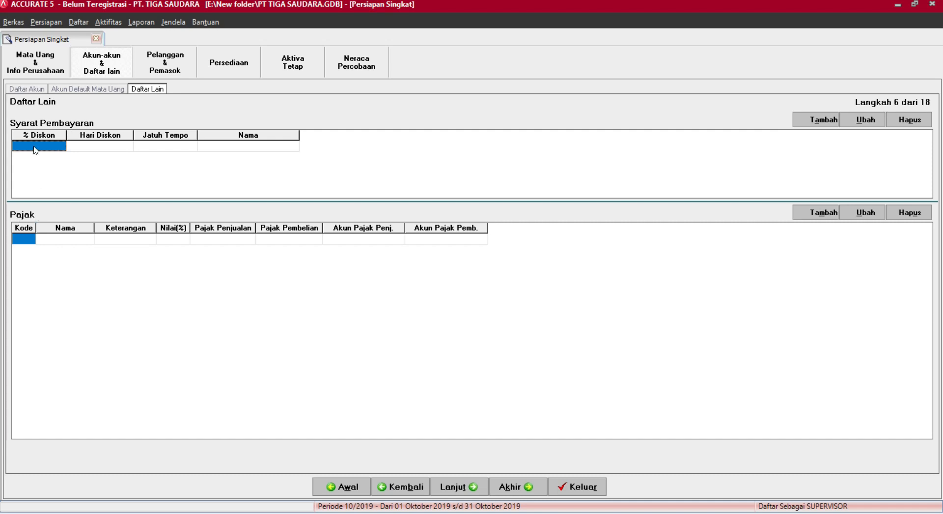
Add the 2/10 n/30 payment term: 2% discount, 10 discount days, 30 due days.
{"action": "type", "text": "2"}
{"action": "key", "text": "Tab"}
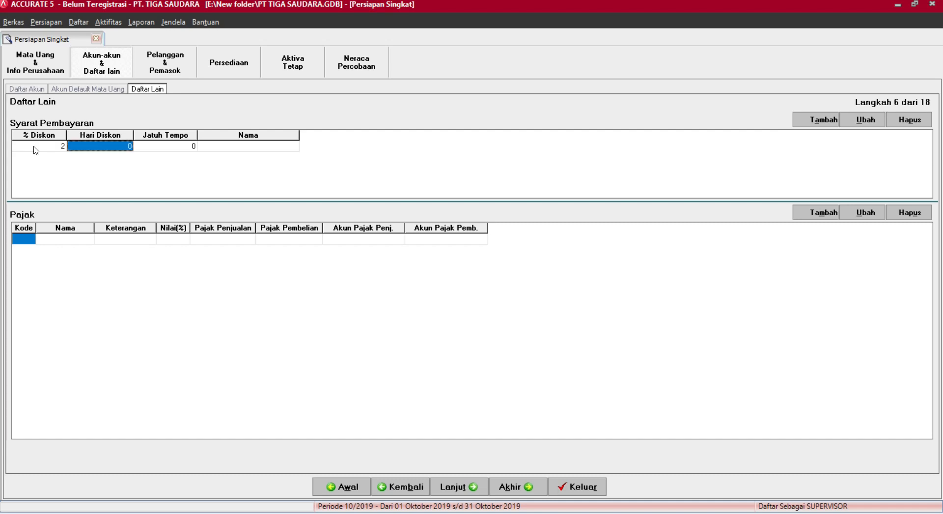
{"action": "type", "text": "10"}
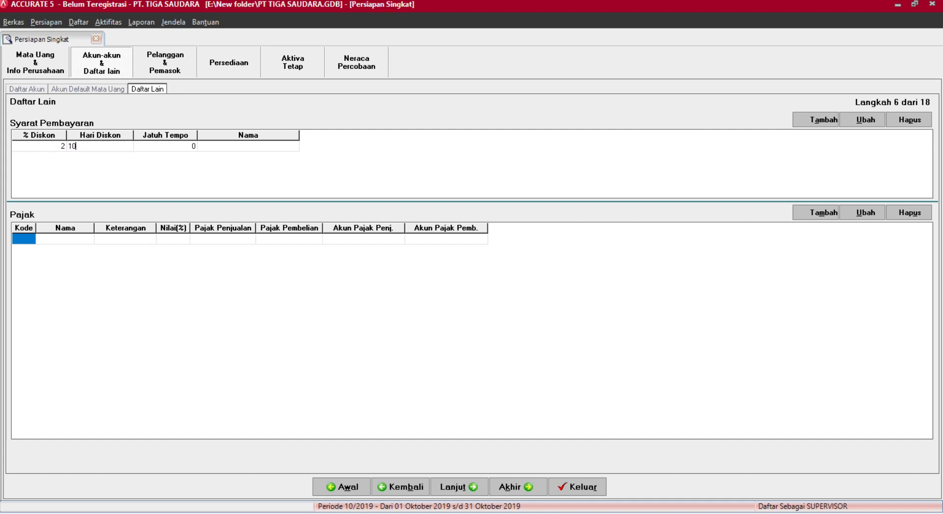
{"action": "key", "text": "Tab"}
{"action": "type", "text": "30"}
{"action": "key", "text": "Tab"}
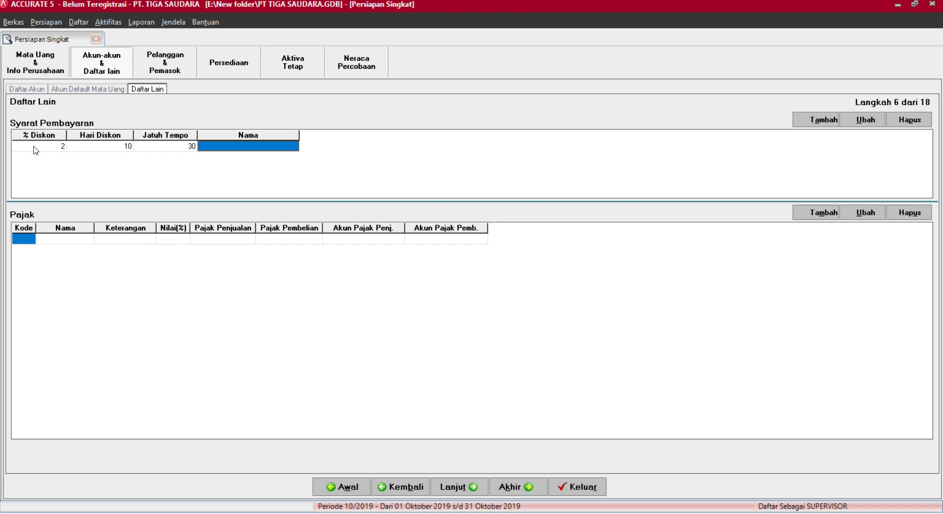
{"action": "key", "text": "Tab"}
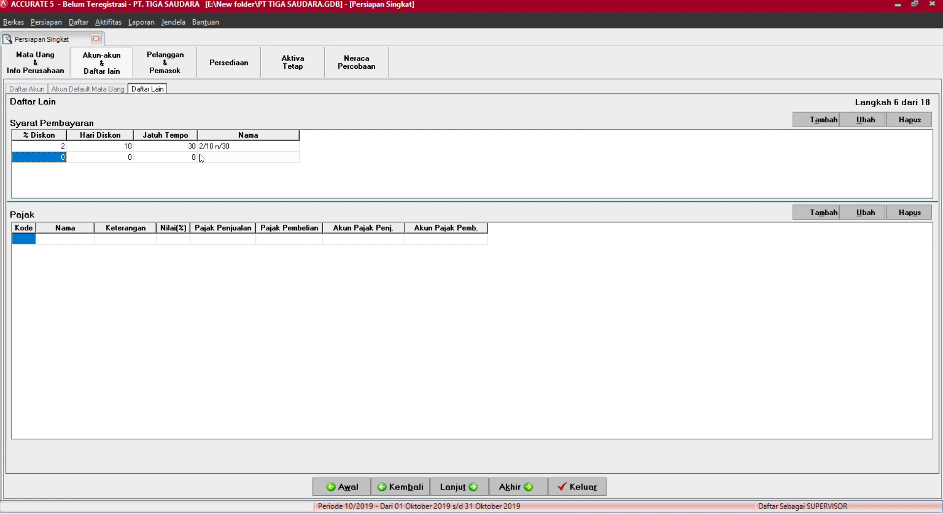
Add the C.O.D payment term and a 30-day Net 30 term.
{"action": "key", "text": "Tab"}
{"action": "key", "text": "Tab"}
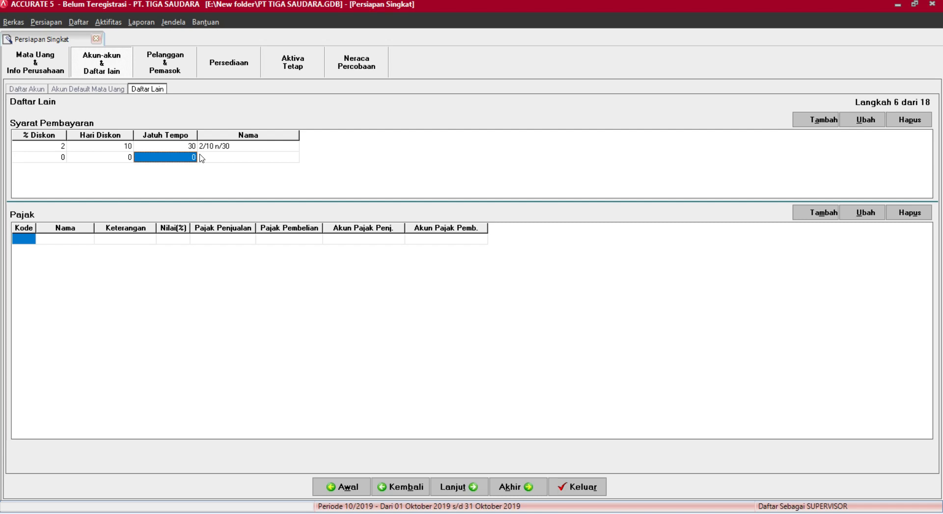
{"action": "key", "text": "Tab"}
{"action": "type", "text": "C.O.D"}
{"action": "key", "text": "Tab"}
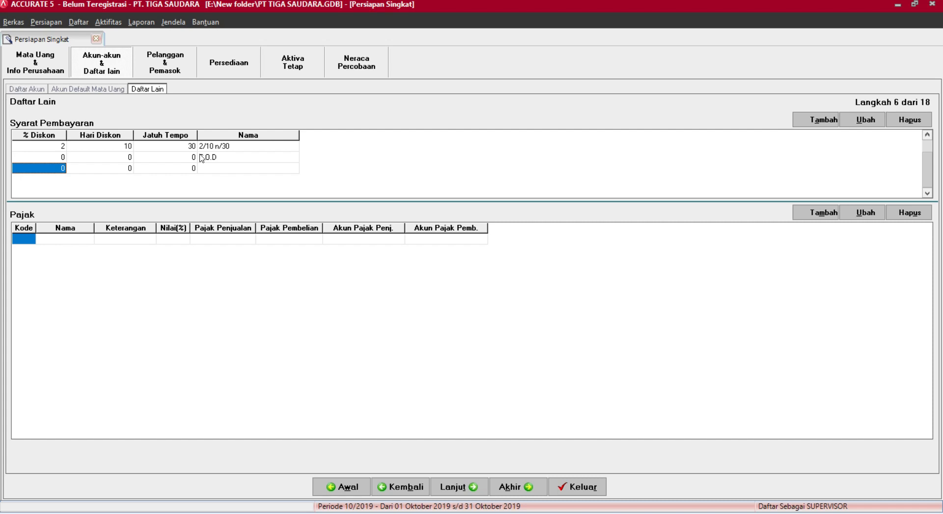
{"action": "key", "text": "Tab"}
{"action": "key", "text": "Tab"}
{"action": "type", "text": "30"}
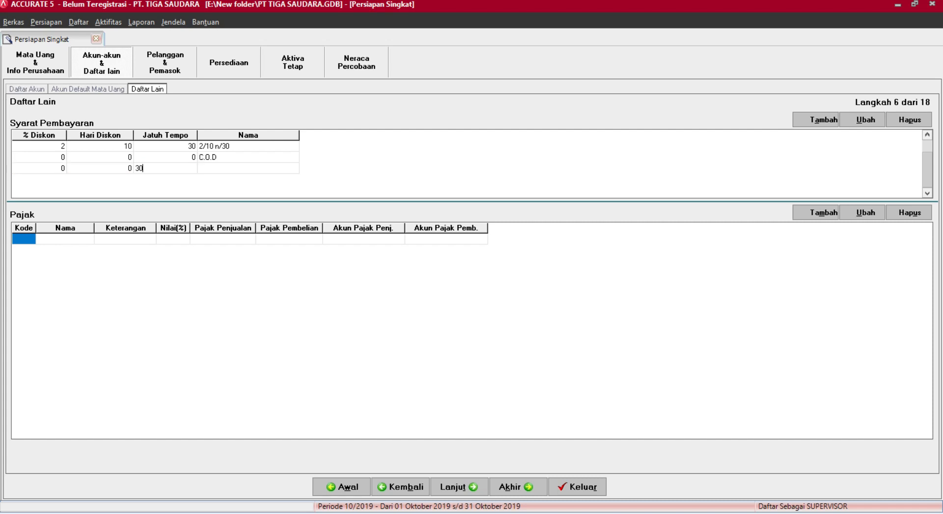
{"action": "key", "text": "Tab"}
{"action": "type", "text": "Net 30"}
{"action": "key", "text": "Tab"}
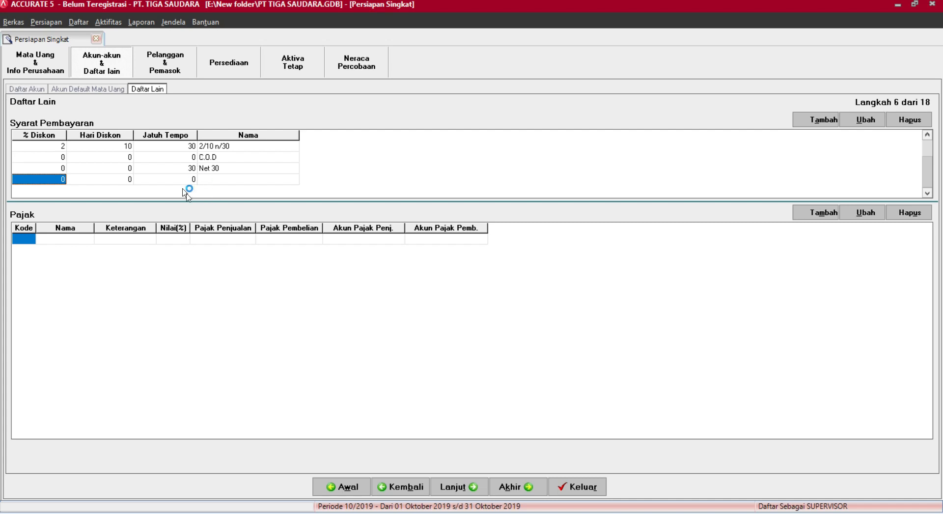
Try adding another payment term and dismiss the duplicate C.O.D warning.
{"action": "left_click", "coordinate": [248, 173]}
{"action": "left_click", "coordinate": [247, 175]}
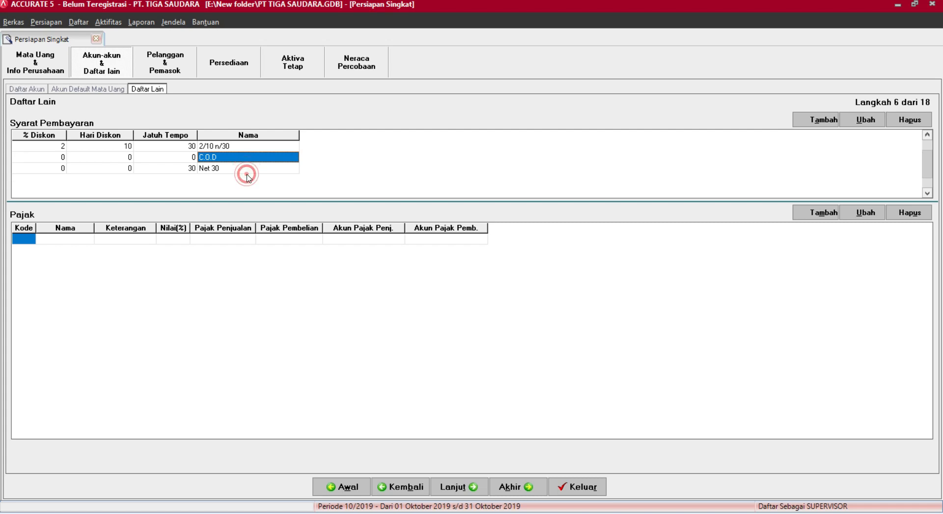
{"action": "left_click", "coordinate": [239, 171]}
{"action": "key", "text": "Down"}
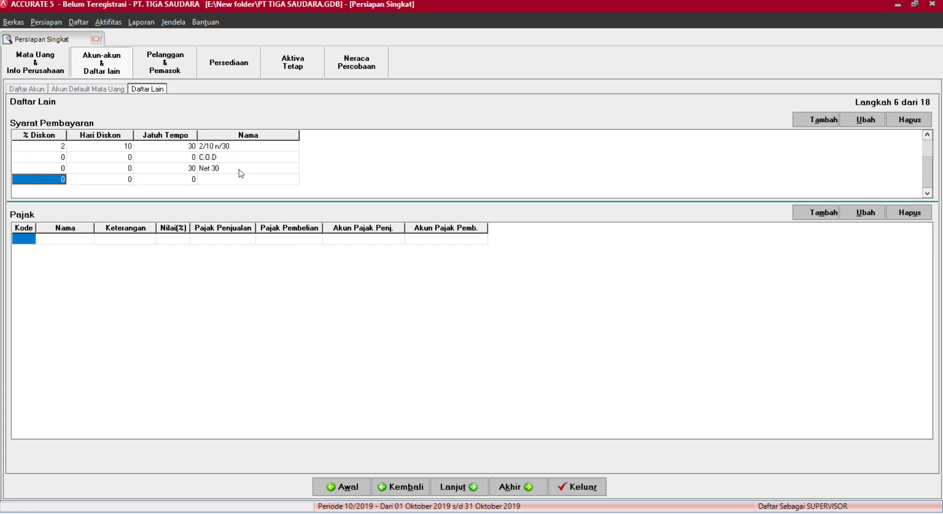
{"action": "right_click", "coordinate": [324, 175]}
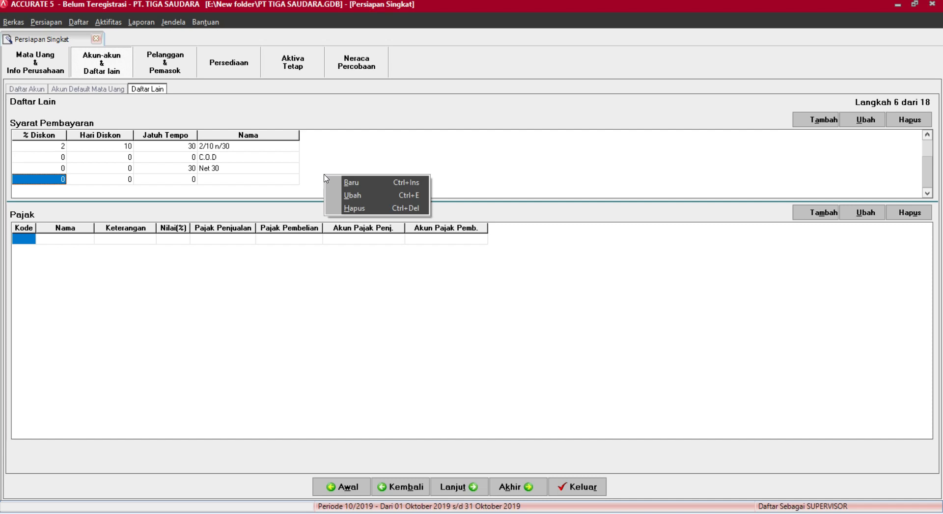
{"action": "left_click", "coordinate": [347, 183]}
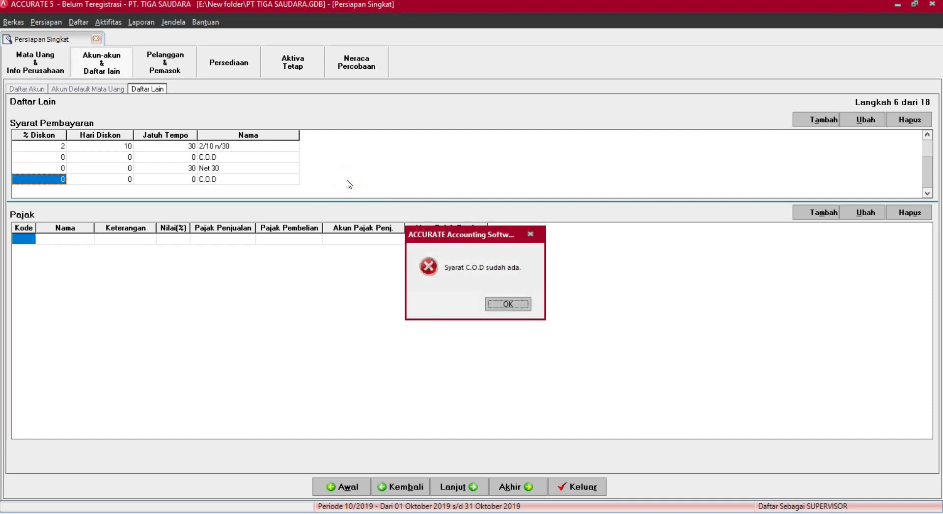
{"action": "left_click", "coordinate": [531, 233]}
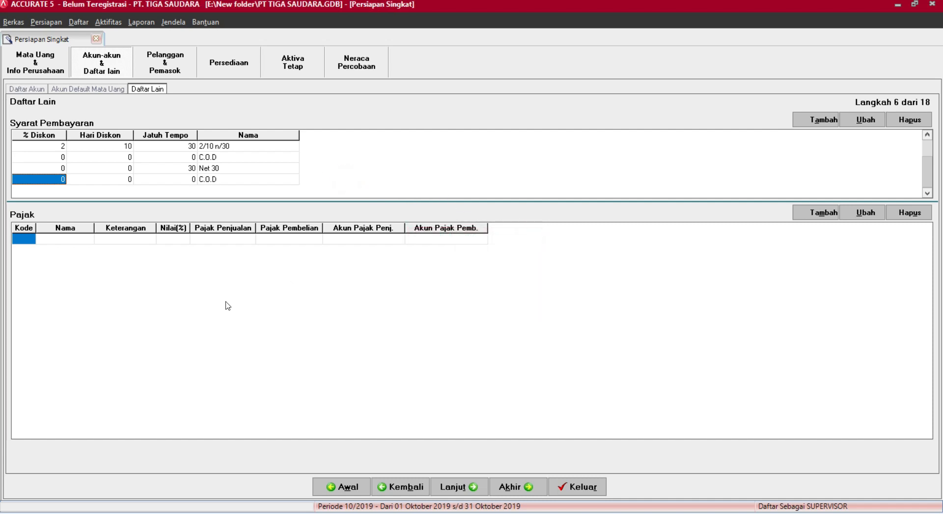
{"action": "left_click", "coordinate": [27, 239]}
Enter tax code T named PPN 10% with a 10% rate.
{"action": "type", "text": "T"}
{"action": "left_click", "coordinate": [49, 242]}
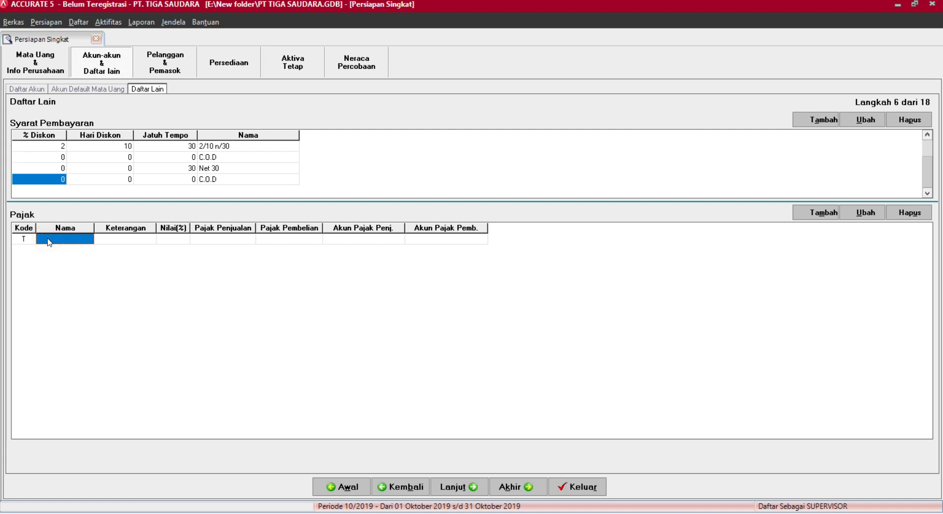
{"action": "type", "text": "Pajak Pertama"}
{"action": "key", "text": "BackSpace"}
{"action": "type", "text": "bahan Nilai"}
{"action": "double_click", "coordinate": [131, 244]}
{"action": "type", "text": "PPN 10%"}
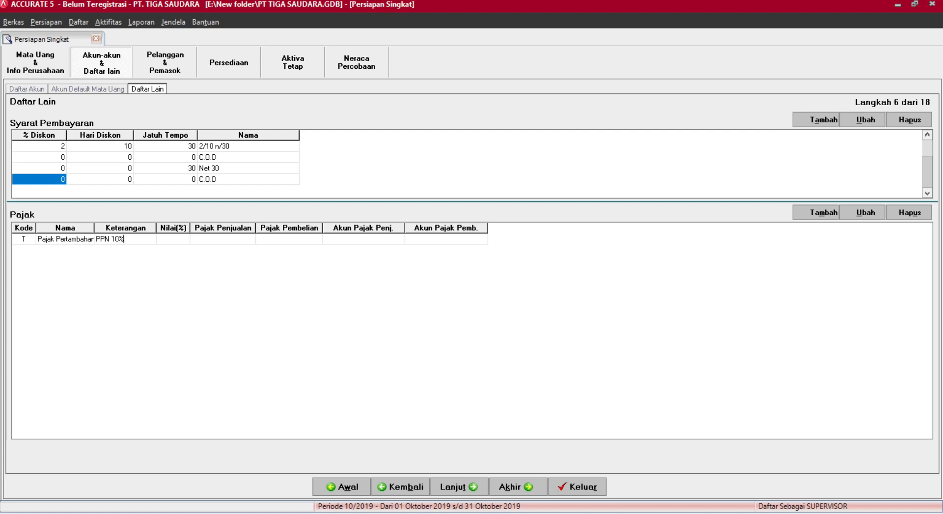
{"action": "left_click", "coordinate": [165, 239]}
{"action": "type", "text": "10"}
{"action": "left_click", "coordinate": [203, 241]}
Post sales tax to 2103 PPN Keluaran and purchase tax to 1107 PPN Masukan, then try continuing.
{"action": "left_click", "coordinate": [202, 241]}
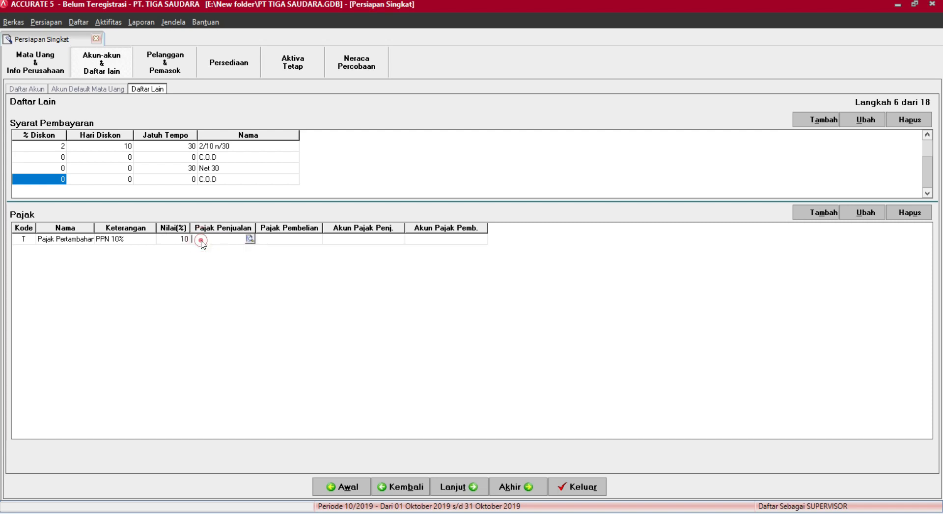
{"action": "left_click", "coordinate": [249, 239]}
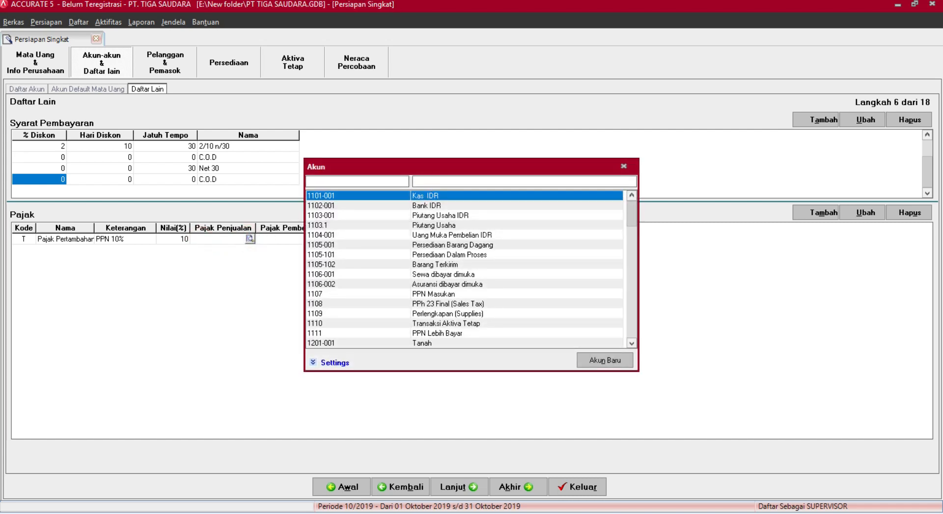
{"action": "type", "text": "PPN"}
{"action": "left_click", "coordinate": [470, 189]}
{"action": "double_click", "coordinate": [472, 192]}
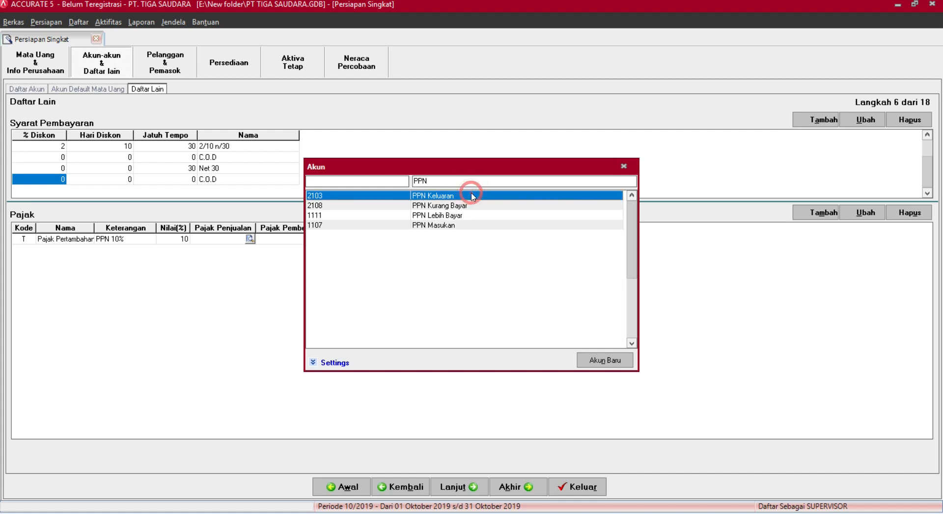
{"action": "left_click", "coordinate": [299, 238]}
{"action": "left_click", "coordinate": [314, 240]}
{"action": "left_click", "coordinate": [315, 239]}
{"action": "left_click", "coordinate": [430, 182]}
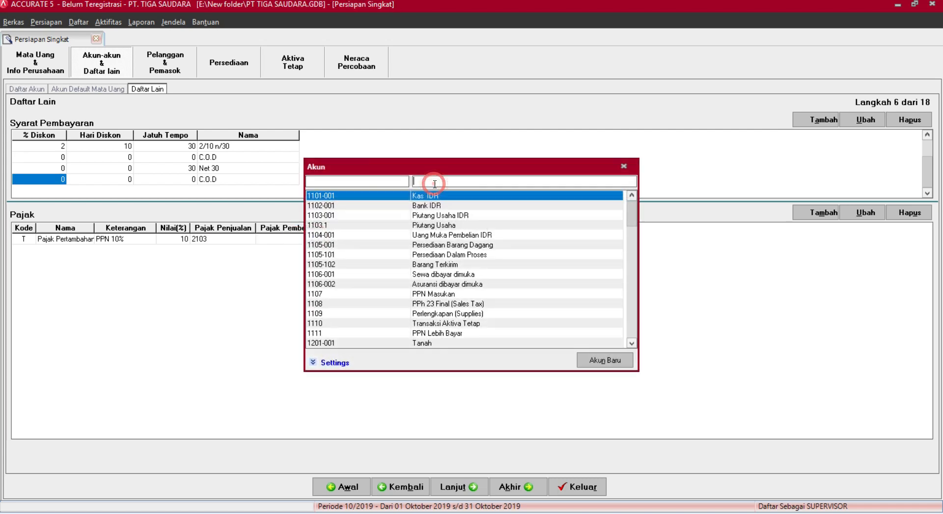
{"action": "type", "text": "PPN"}
{"action": "double_click", "coordinate": [417, 226]}
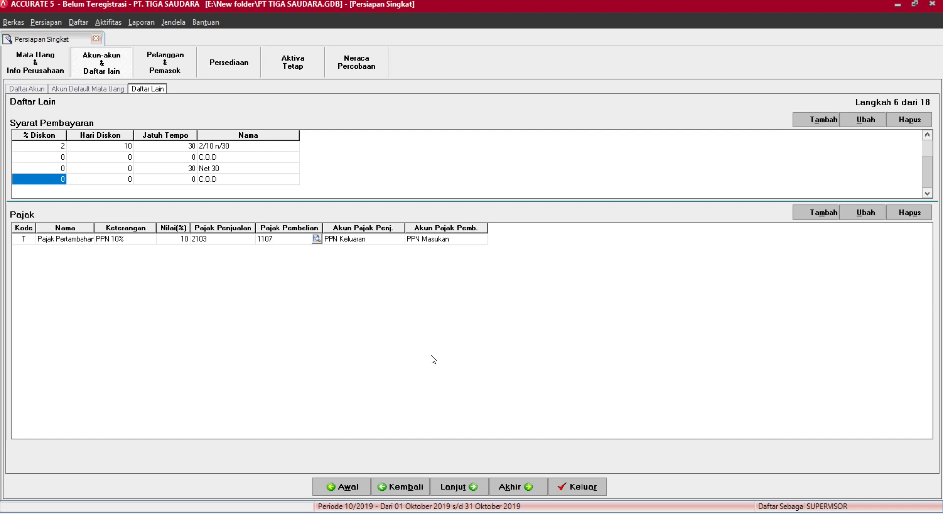
{"action": "left_click", "coordinate": [461, 492]}
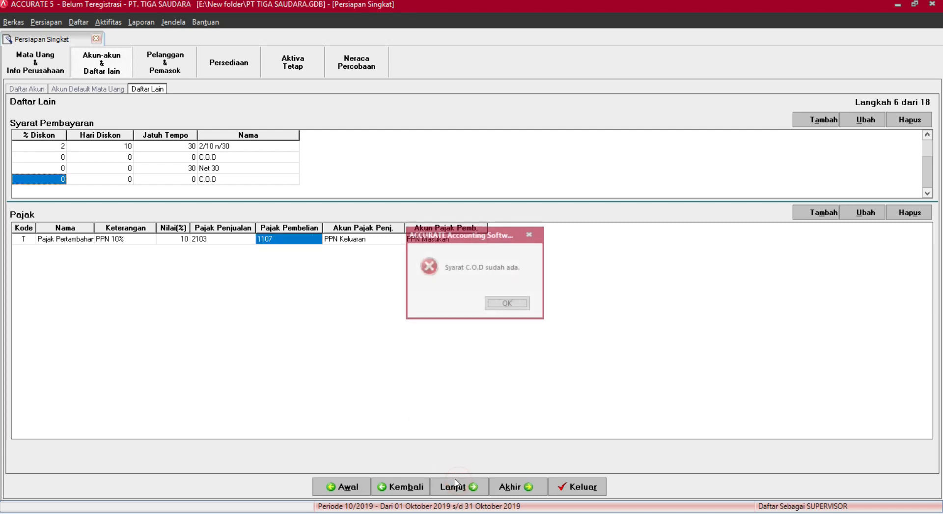
Dismiss the duplicate C.O.D warnings and change the fourth payment term to 1/1 n/1.
{"action": "left_click", "coordinate": [508, 304]}
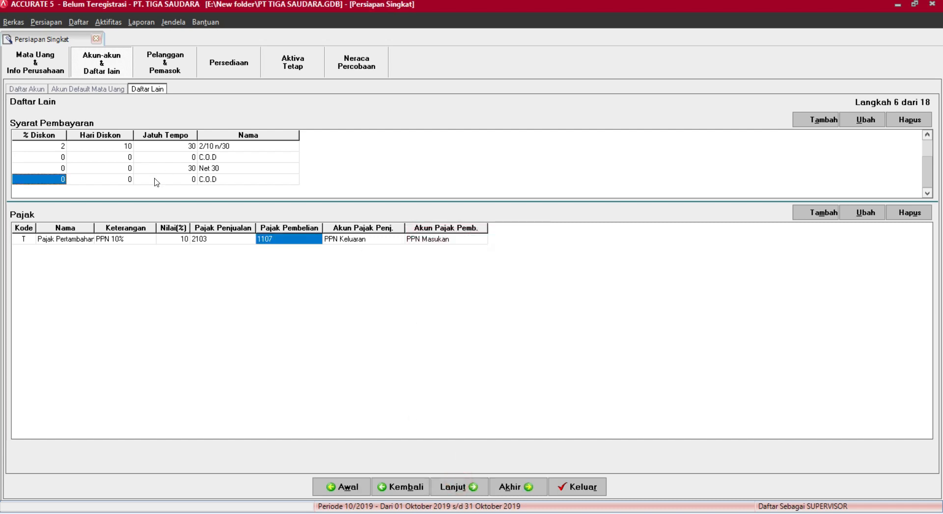
{"action": "left_click", "coordinate": [236, 180]}
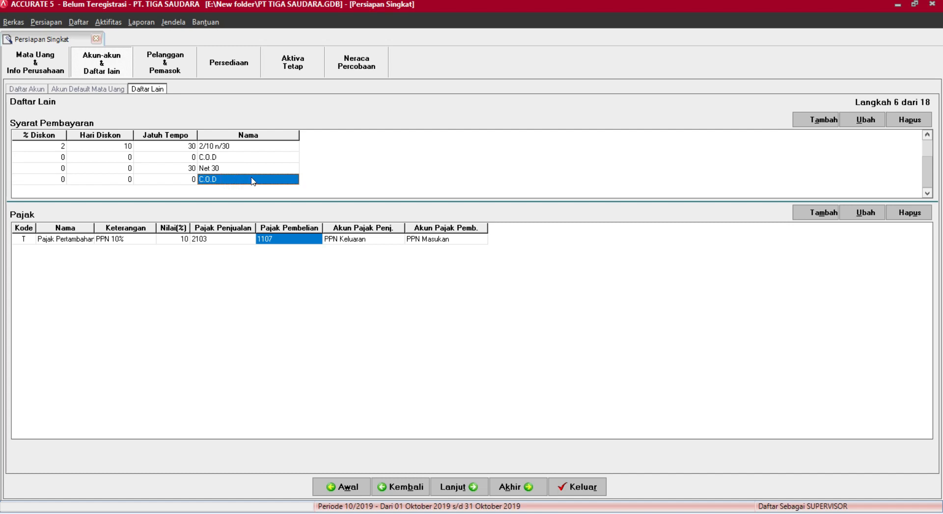
{"action": "left_click", "coordinate": [158, 179]}
{"action": "left_click", "coordinate": [198, 179]}
{"action": "left_click", "coordinate": [51, 178]}
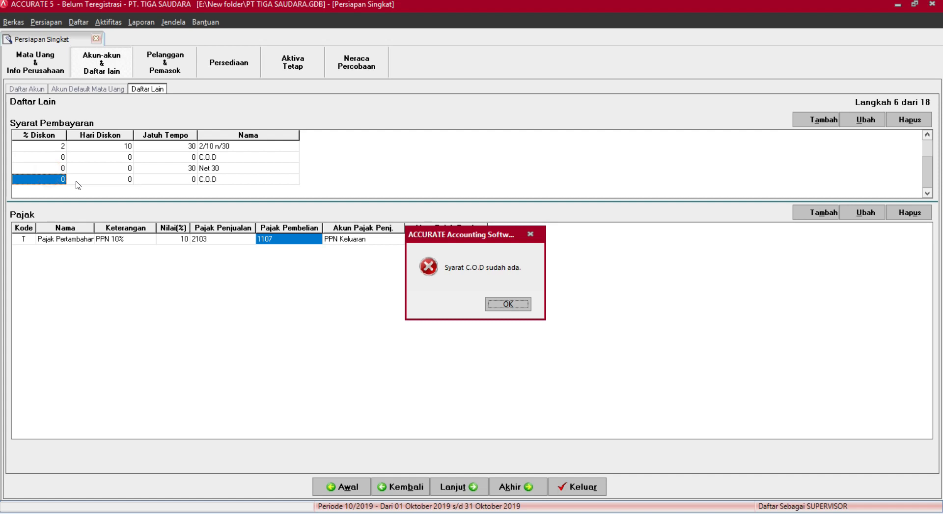
{"action": "left_click", "coordinate": [503, 302]}
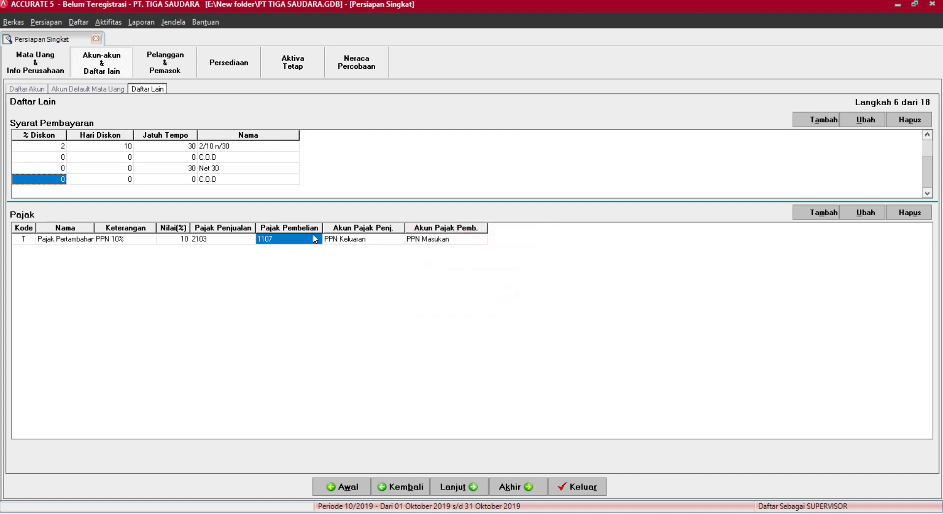
{"action": "type", "text": "1"}
{"action": "key", "text": "Tab"}
{"action": "type", "text": "1"}
{"action": "key", "text": "Tab"}
{"action": "type", "text": "1"}
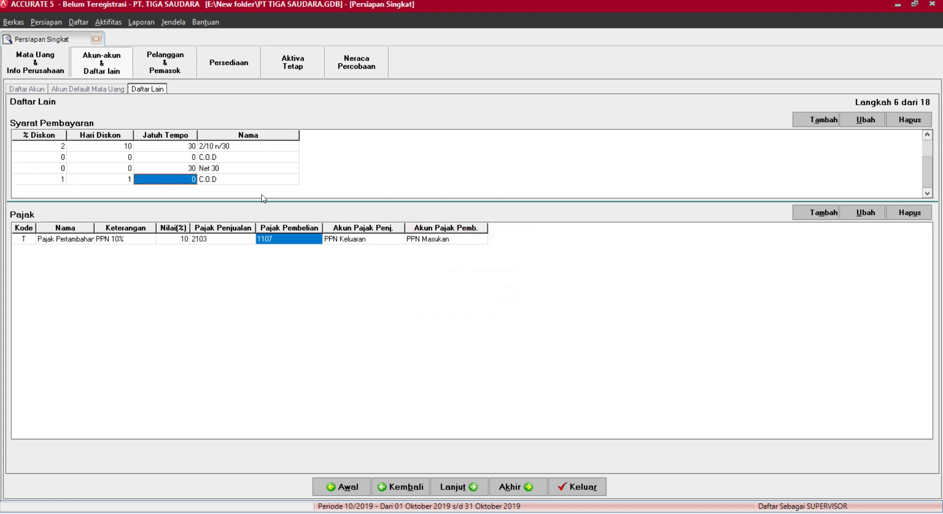
{"action": "key", "text": "Tab"}
{"action": "key", "text": "Tab"}
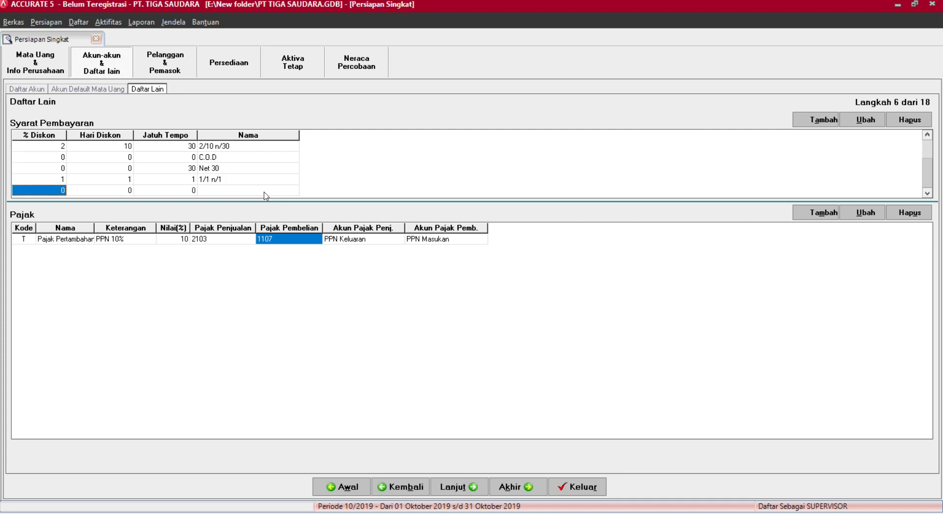
Delete the 1/1 n/1 payment term.
{"action": "right_click", "coordinate": [242, 177]}
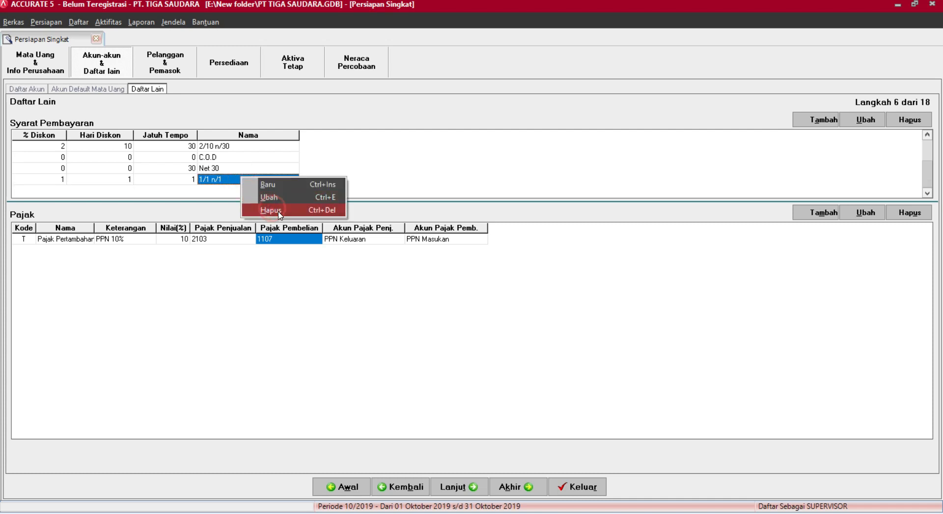
{"action": "left_click", "coordinate": [280, 210]}
{"action": "left_click", "coordinate": [450, 291]}
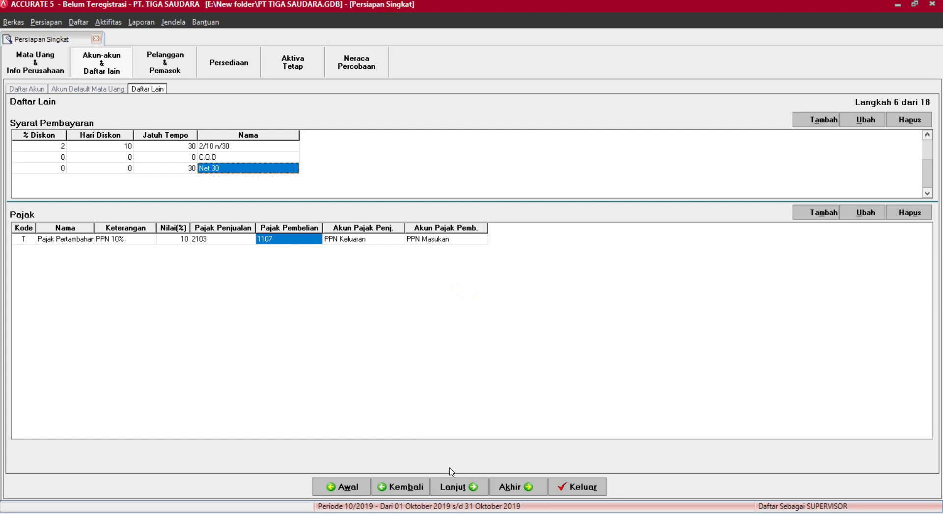
Advance to step 7 and add an ECERAN customer type.
{"action": "left_click", "coordinate": [456, 487]}
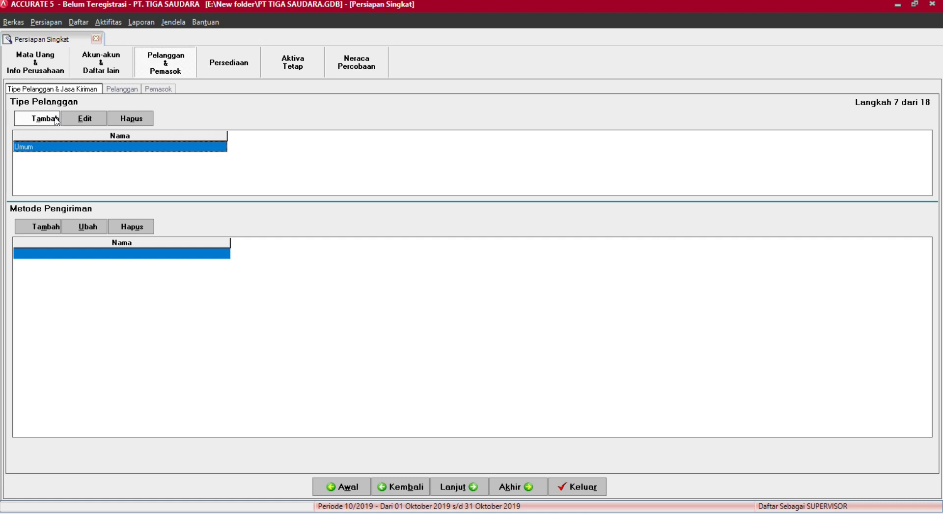
{"action": "left_click", "coordinate": [55, 119]}
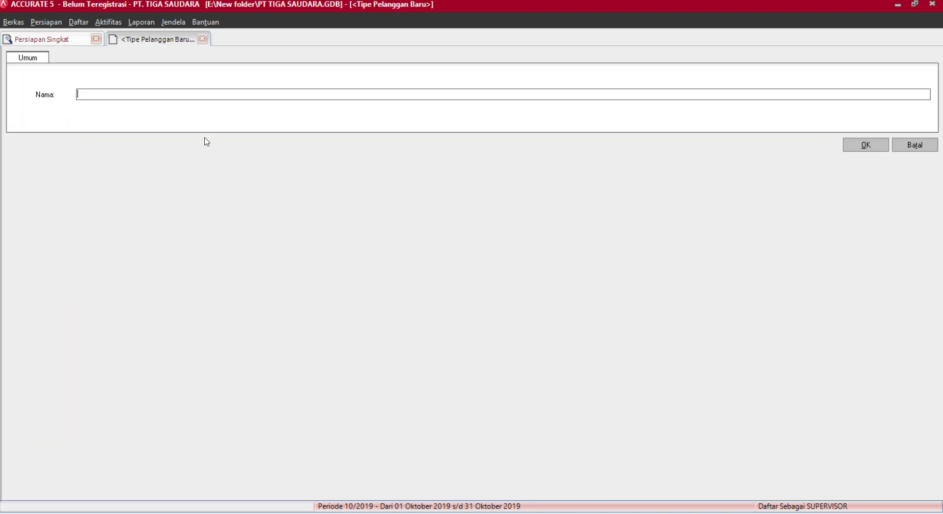
{"action": "left_click", "coordinate": [137, 94]}
{"action": "left_click", "coordinate": [871, 147]}
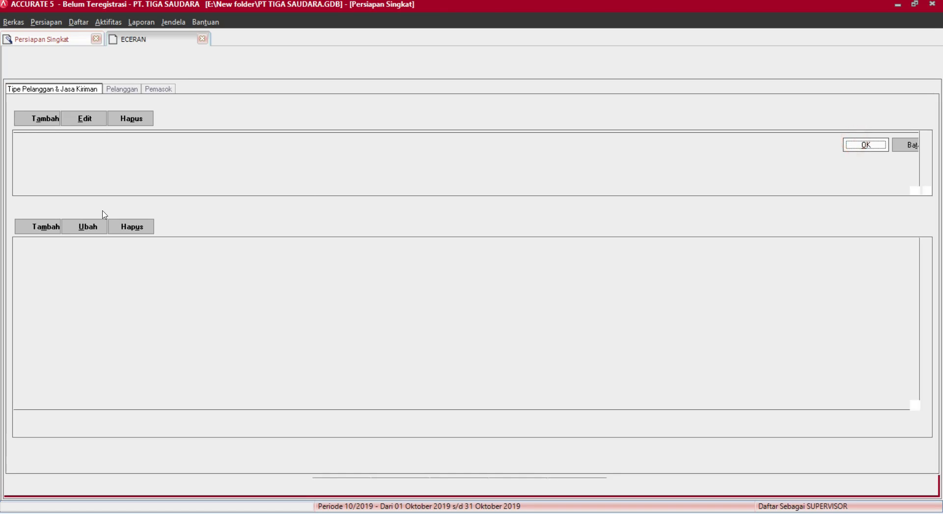
{"action": "left_click", "coordinate": [39, 146]}
{"action": "left_click", "coordinate": [63, 179]}
{"action": "left_click", "coordinate": [251, 164]}
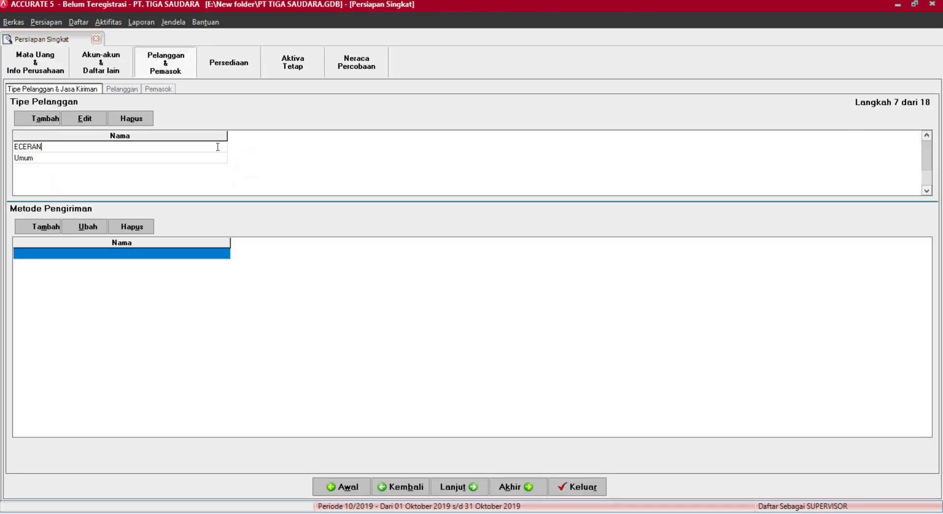
Delete the ECERAN customer type, leaving Umum as the only one.
{"action": "right_click", "coordinate": [217, 146]}
{"action": "left_click", "coordinate": [238, 178]}
{"action": "left_click", "coordinate": [110, 176]}
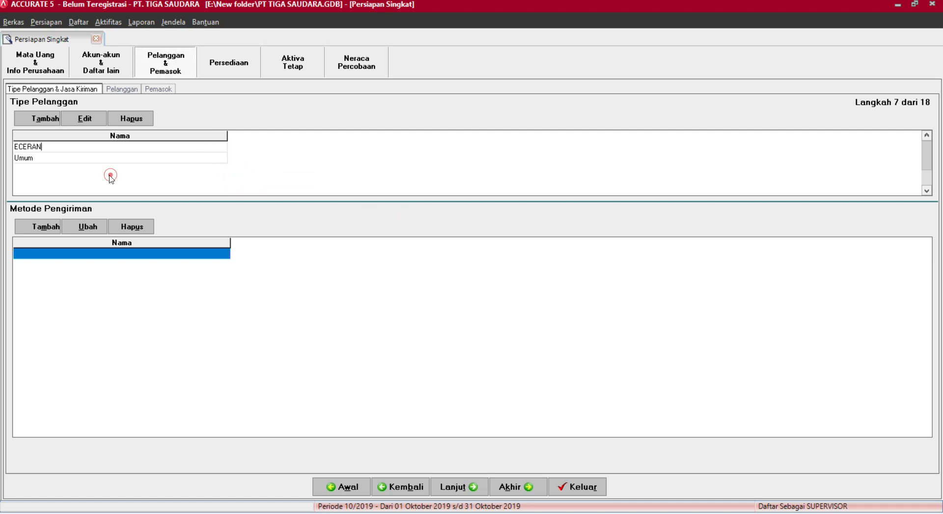
{"action": "left_click", "coordinate": [92, 250]}
{"action": "right_click", "coordinate": [75, 149]}
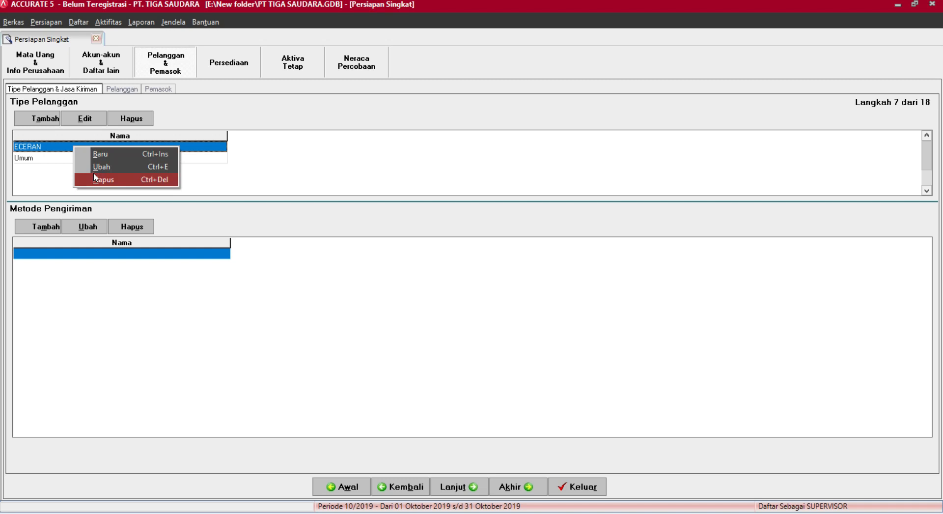
{"action": "left_click", "coordinate": [91, 179]}
{"action": "left_click", "coordinate": [426, 294]}
{"action": "left_click", "coordinate": [59, 158]}
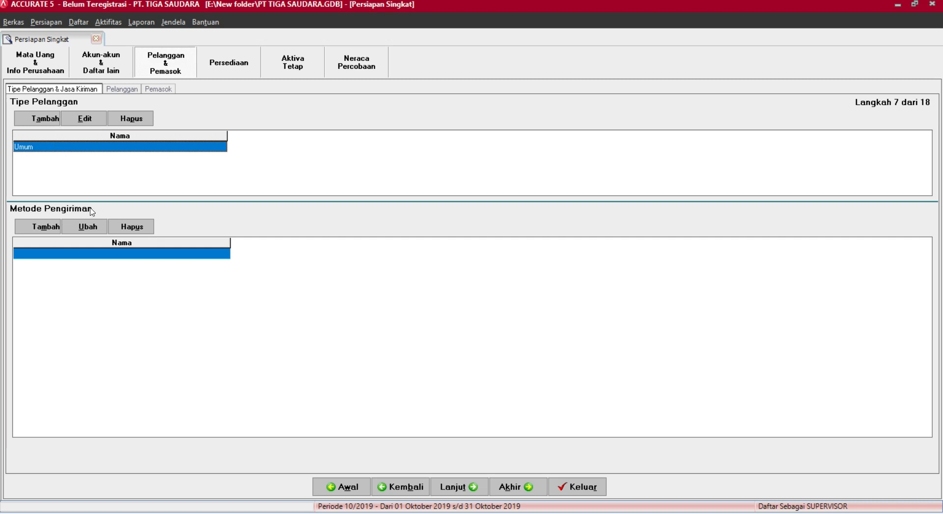
{"action": "left_click", "coordinate": [52, 230]}
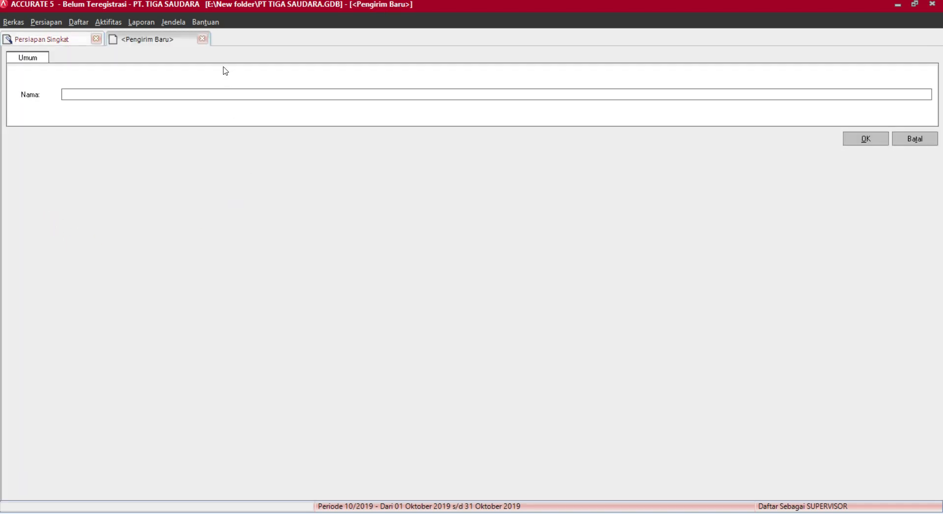
{"action": "left_click", "coordinate": [202, 39]}
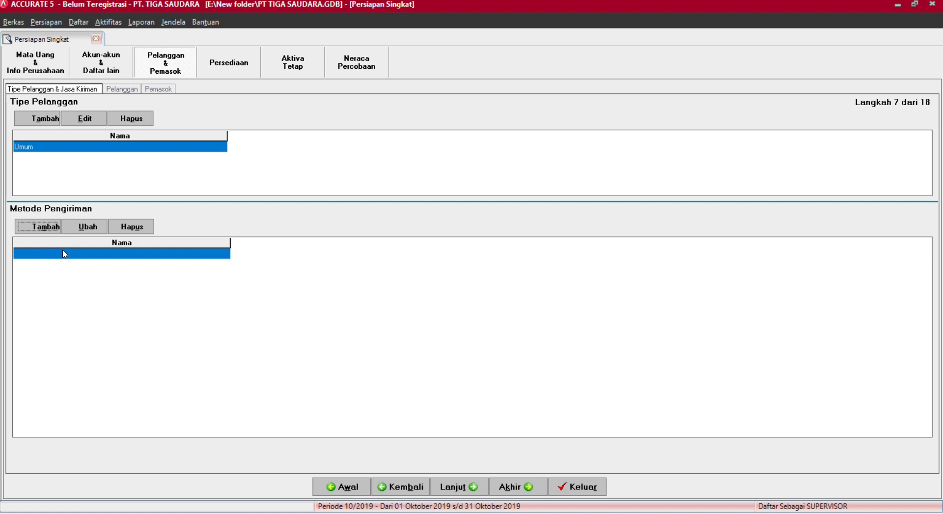
{"action": "left_click", "coordinate": [58, 254]}
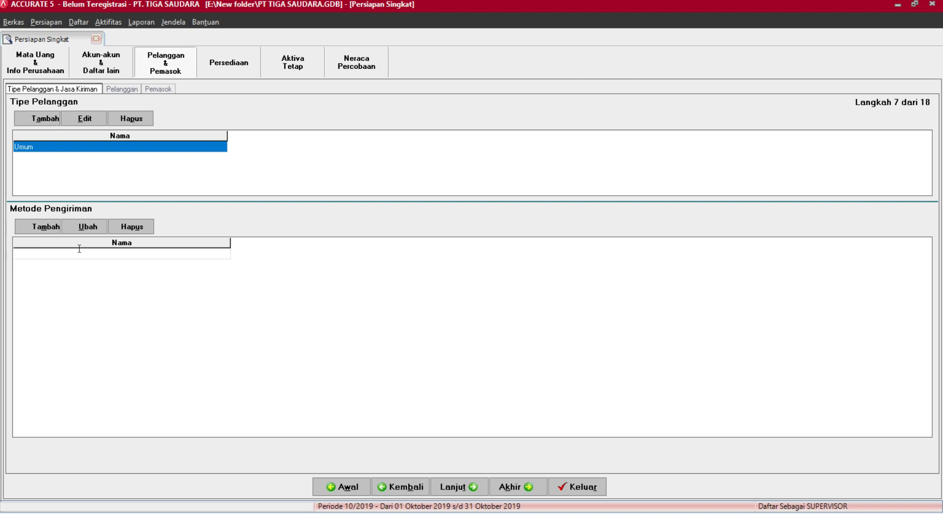
{"action": "right_click", "coordinate": [109, 166]}
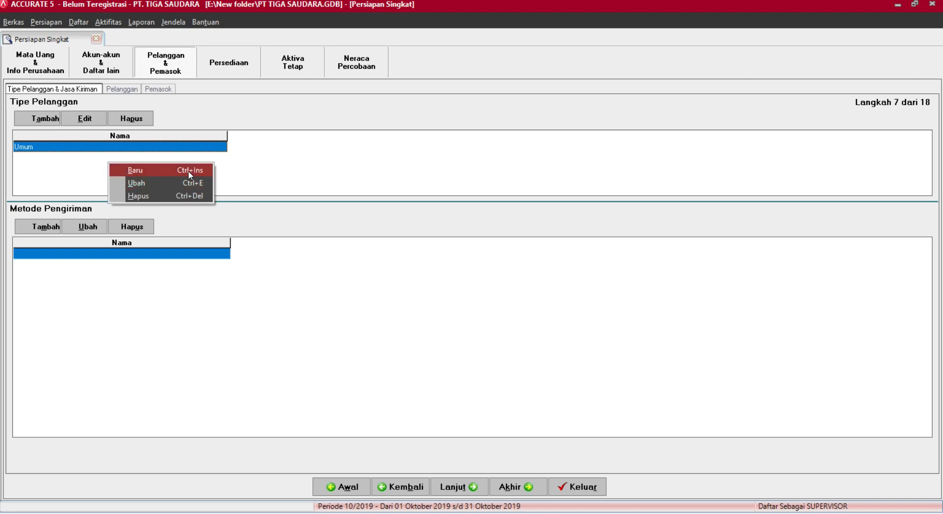
{"action": "left_click", "coordinate": [246, 172]}
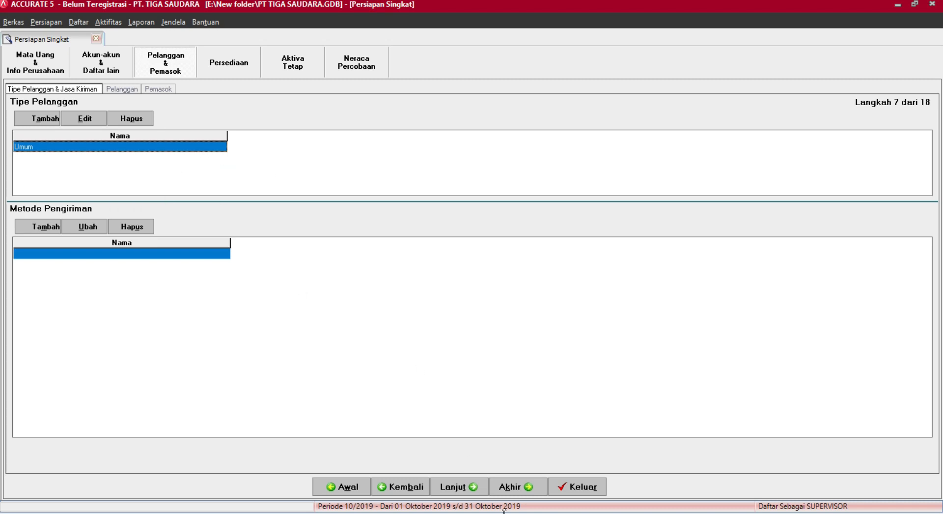
Advance to the customer list step and begin importing customers from a file.
{"action": "left_click", "coordinate": [474, 488]}
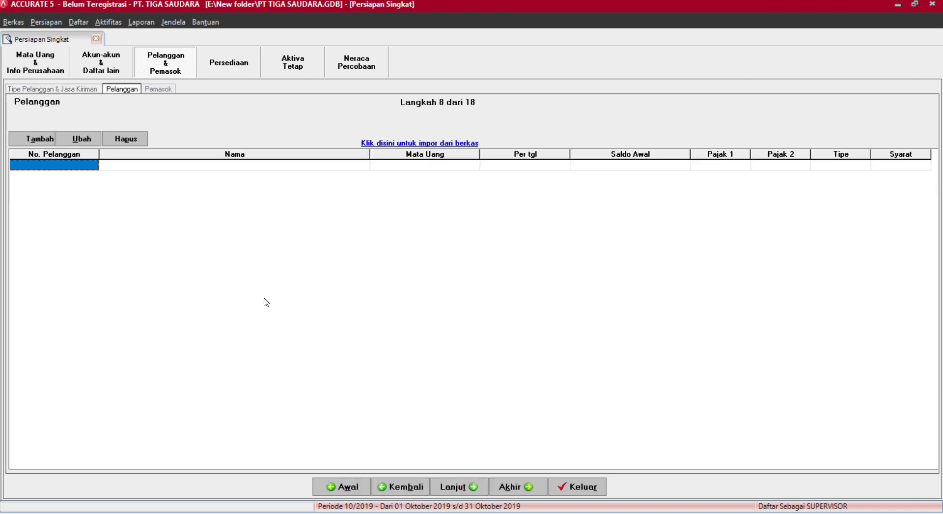
{"action": "left_click", "coordinate": [455, 145]}
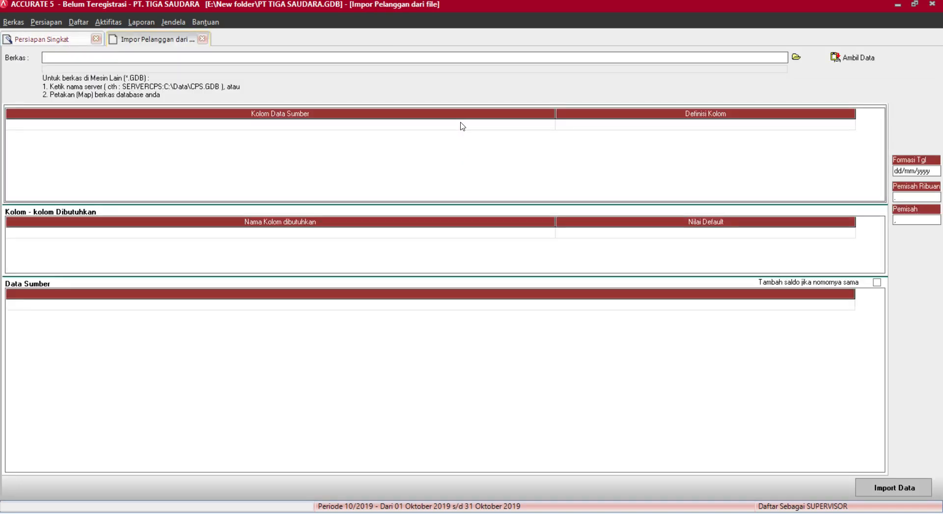
{"action": "left_click", "coordinate": [797, 59]}
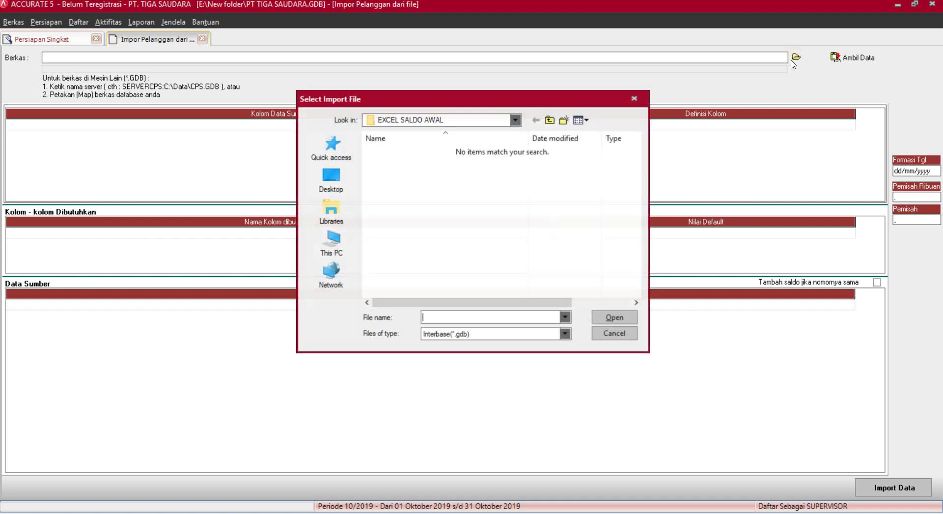
Filter the file picker to Excel (*.xls), select Informasi Pelanggan, and bring up the Drive spreadsheets.
{"action": "left_click", "coordinate": [490, 334]}
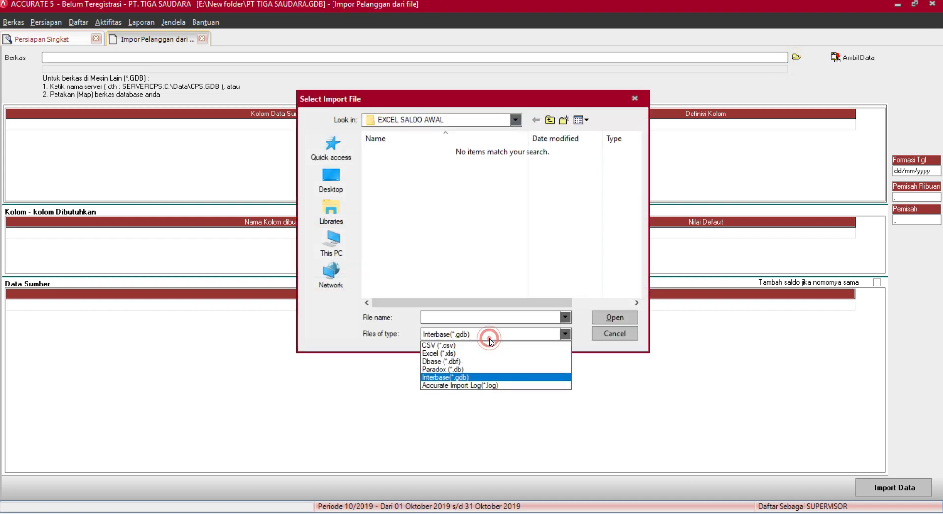
{"action": "left_click", "coordinate": [467, 353]}
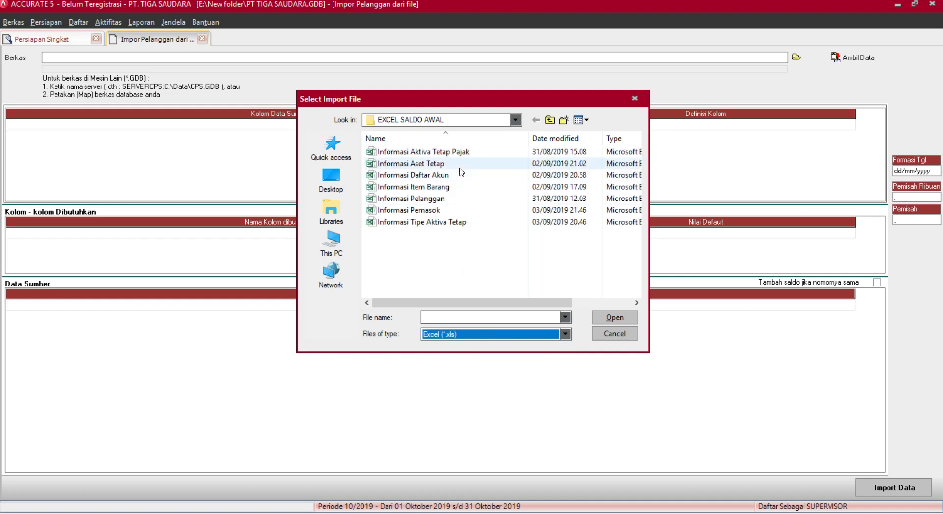
{"action": "left_click", "coordinate": [441, 198]}
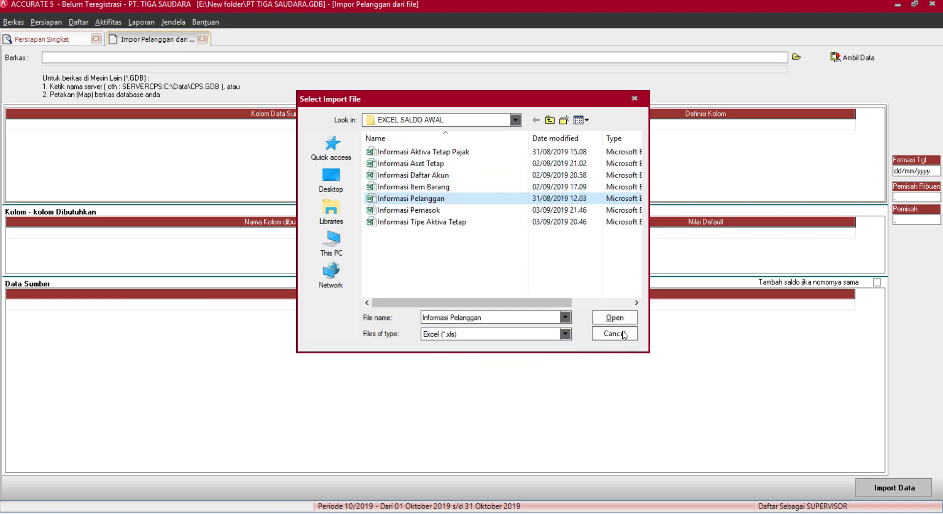
{"action": "left_click", "coordinate": [595, 321]}
{"action": "left_click", "coordinate": [356, 513]}
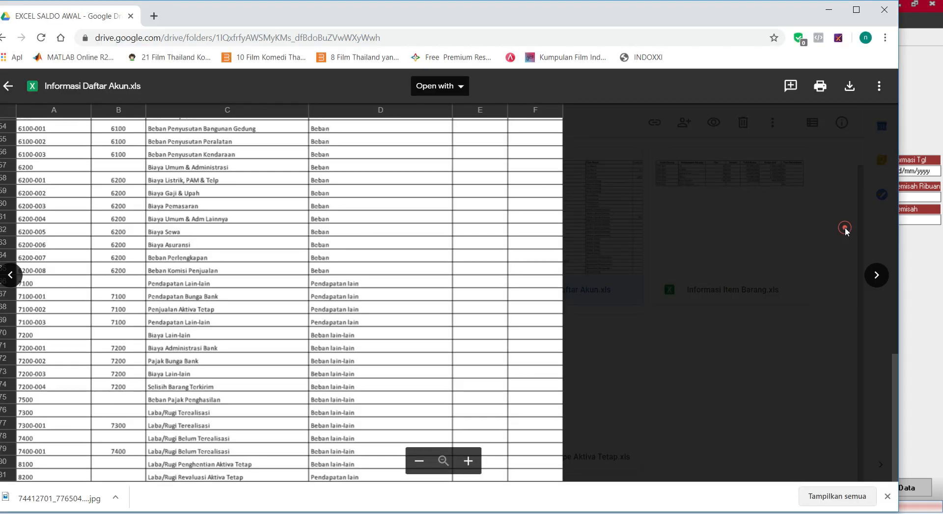
Close the Daftar Akun preview, check the Informasi Pelanggan.xls customer rows, and return to Accurate.
{"action": "left_click", "coordinate": [9, 86]}
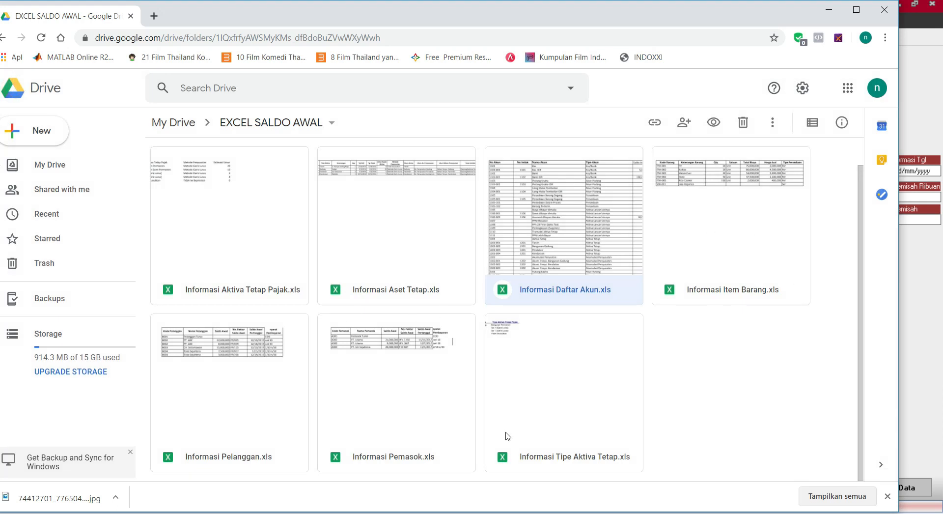
{"action": "double_click", "coordinate": [242, 399]}
{"action": "left_click", "coordinate": [242, 400]}
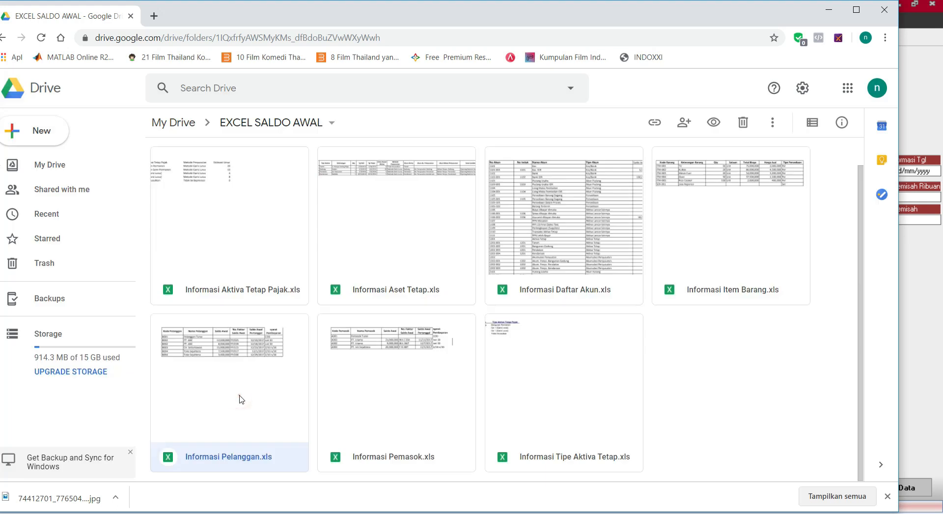
{"action": "double_click", "coordinate": [241, 395]}
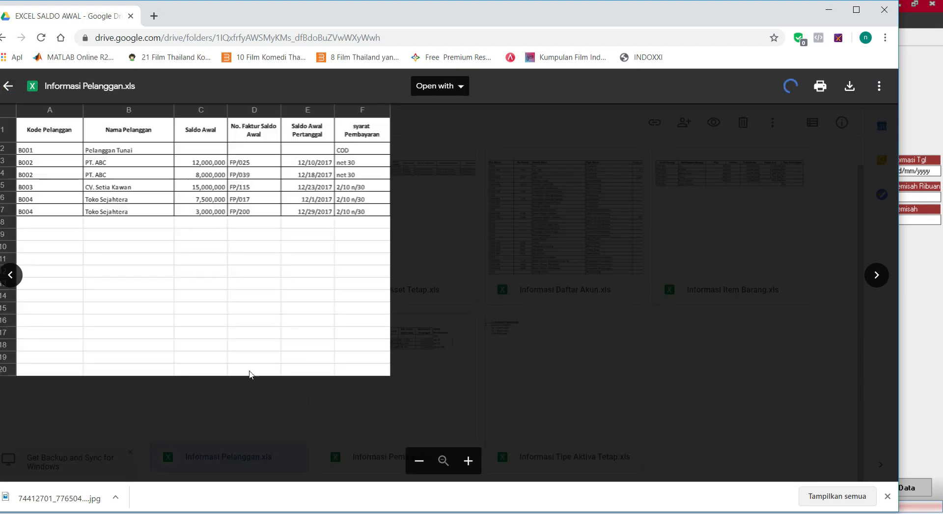
{"action": "left_click_drag", "start_coordinate": [52, 152], "coordinate": [392, 213]}
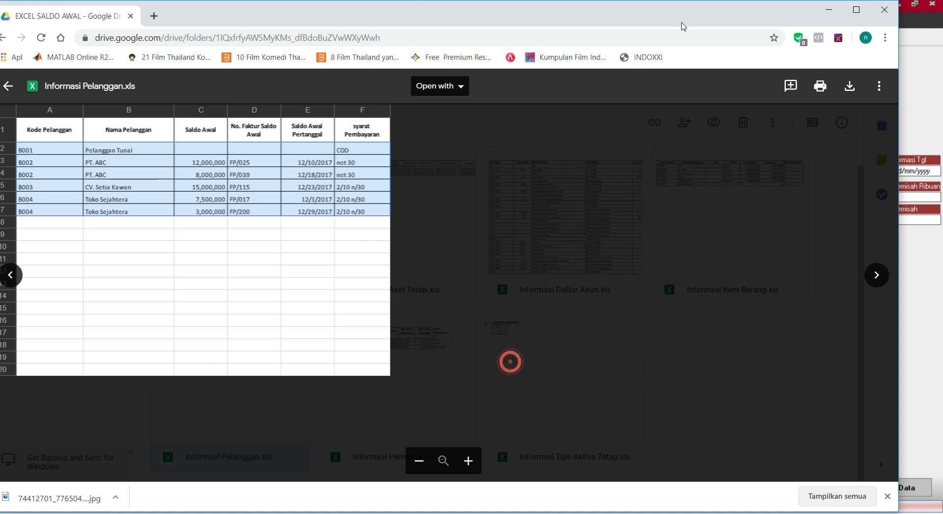
{"action": "left_click", "coordinate": [829, 10]}
Load Informasi Pelanggan.xls into the import preview and check customer rows B001–B004.
{"action": "left_click", "coordinate": [614, 317]}
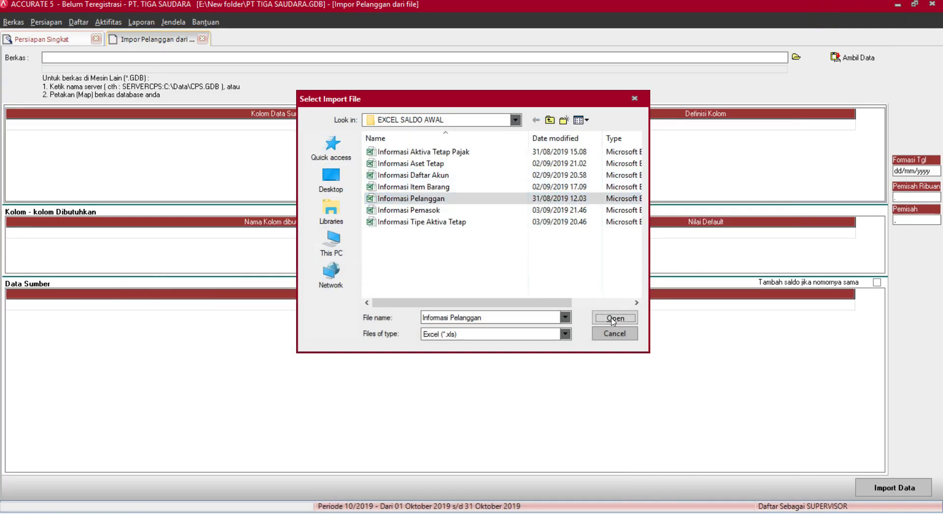
{"action": "left_click", "coordinate": [849, 57]}
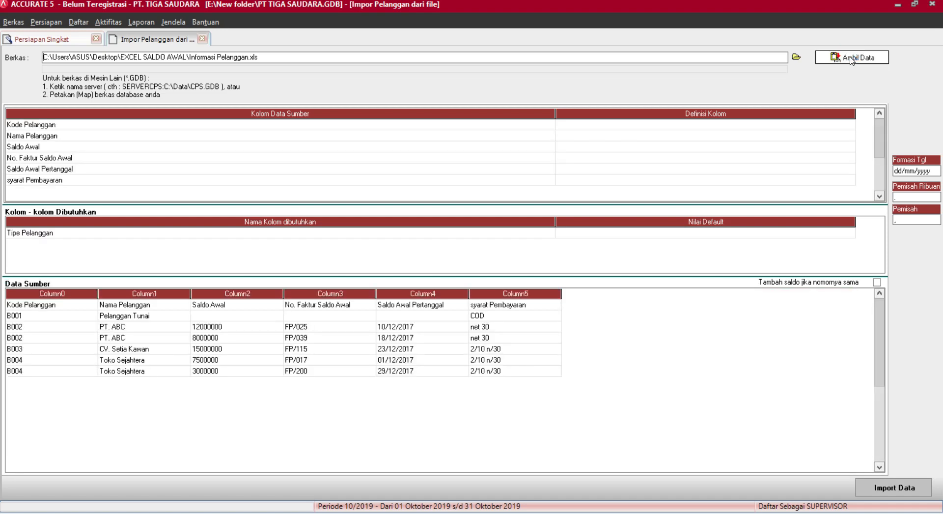
{"action": "left_click", "coordinate": [30, 317]}
{"action": "left_click", "coordinate": [30, 338]}
{"action": "left_click", "coordinate": [30, 349]}
{"action": "left_click", "coordinate": [30, 369]}
{"action": "left_click", "coordinate": [30, 360]}
{"action": "left_click", "coordinate": [23, 372]}
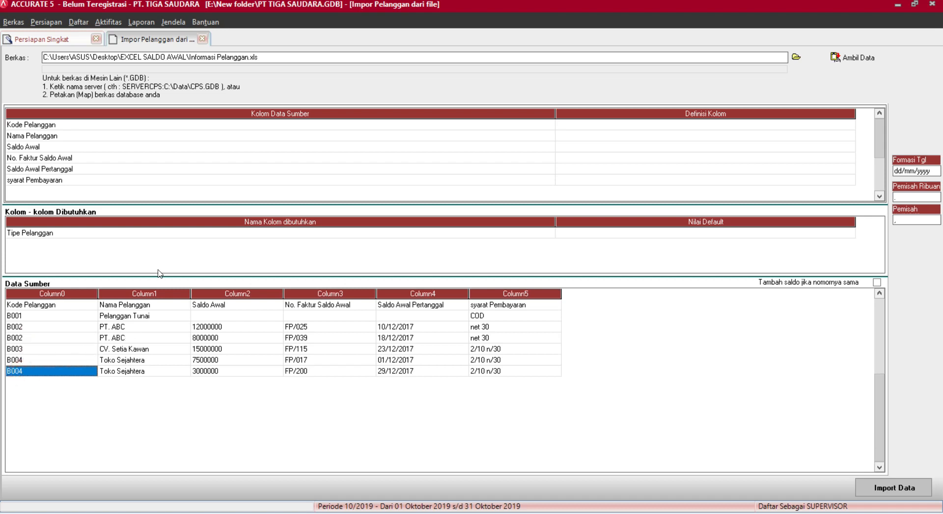
Review the source header columns, from Kode Pelanggan through syarat Pembayaran.
{"action": "left_click", "coordinate": [42, 303]}
{"action": "left_click", "coordinate": [143, 305]}
{"action": "left_click", "coordinate": [242, 305]}
{"action": "left_click", "coordinate": [338, 305]}
{"action": "left_click", "coordinate": [456, 306]}
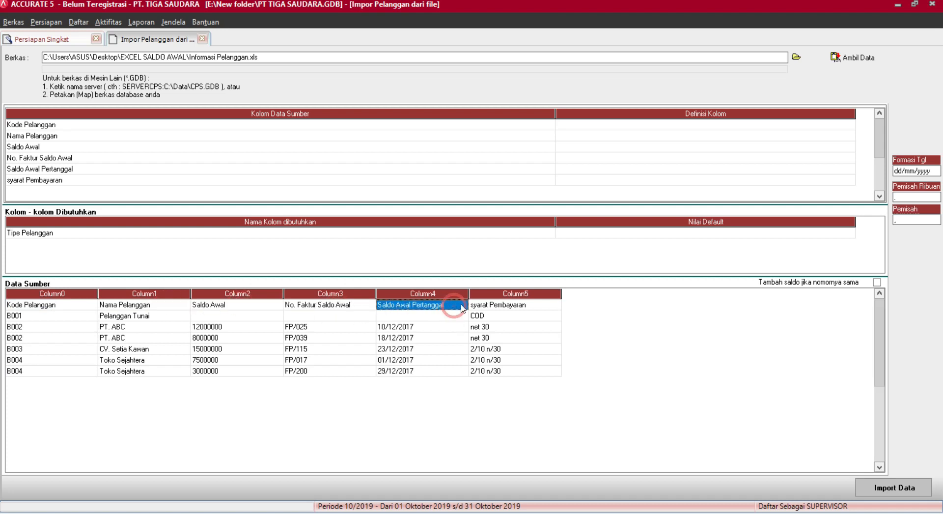
{"action": "left_click", "coordinate": [503, 305]}
{"action": "left_click", "coordinate": [656, 126]}
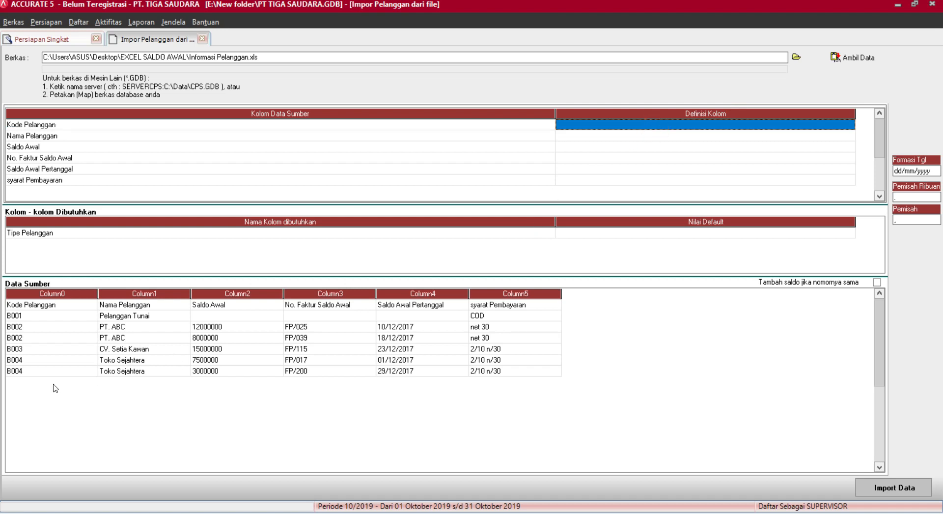
Map Kode Pelanggan to No. Pelanggan and Nama Pelanggan to the Nama Pelanggan field.
{"action": "left_click", "coordinate": [59, 296]}
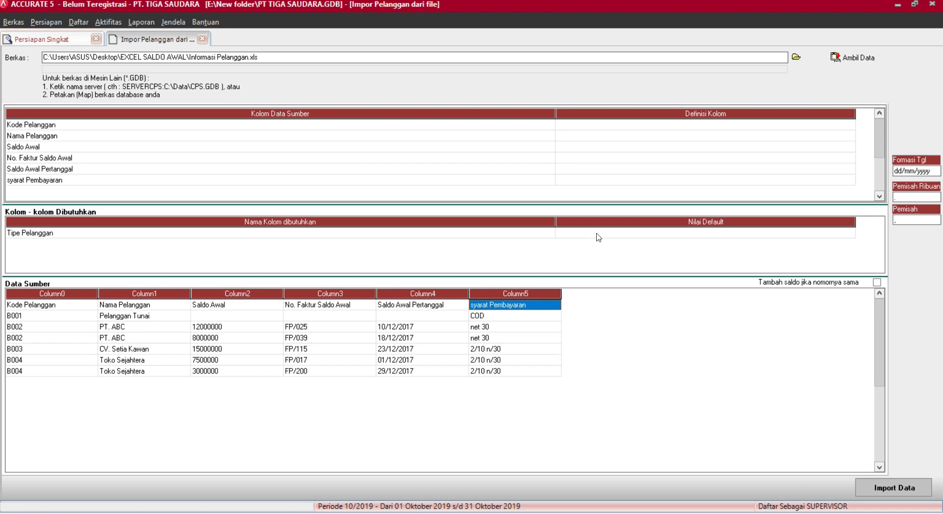
{"action": "left_click", "coordinate": [851, 126]}
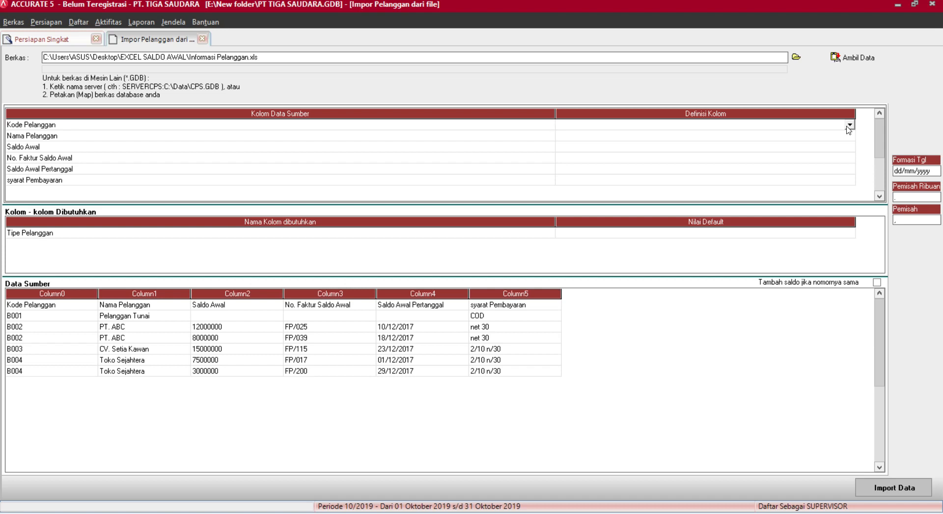
{"action": "left_click", "coordinate": [850, 126]}
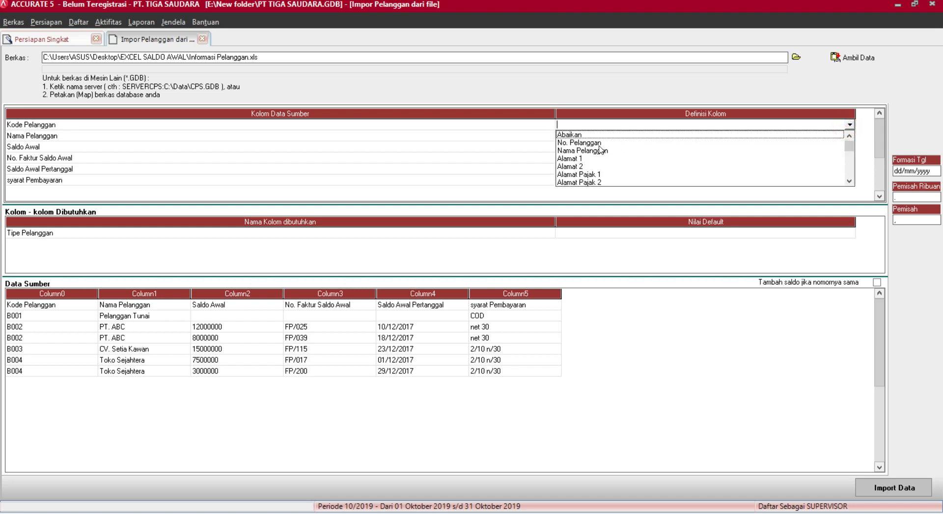
{"action": "left_click", "coordinate": [597, 144]}
{"action": "left_click", "coordinate": [842, 140]}
{"action": "left_click", "coordinate": [850, 136]}
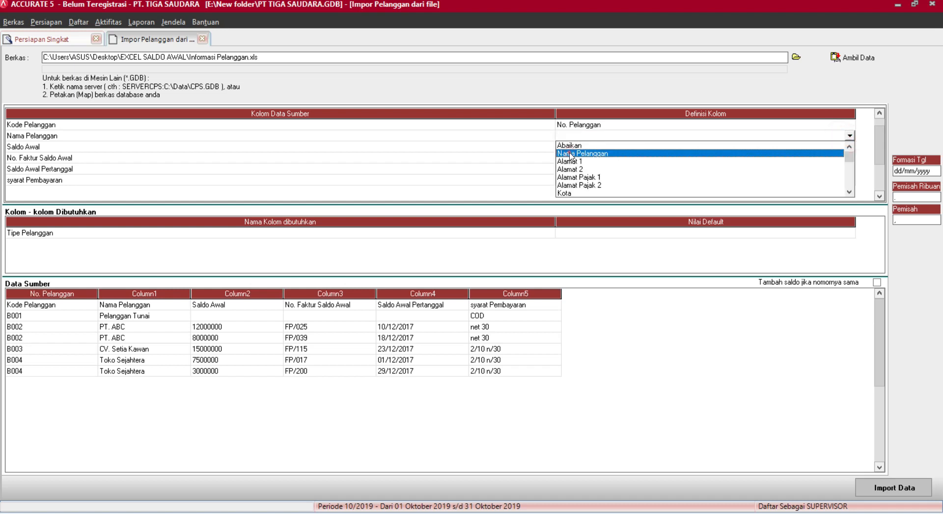
{"action": "left_click", "coordinate": [572, 153]}
Map the Saldo Awal column to the Saldo Awal field.
{"action": "left_click", "coordinate": [769, 147]}
{"action": "left_click", "coordinate": [850, 147]}
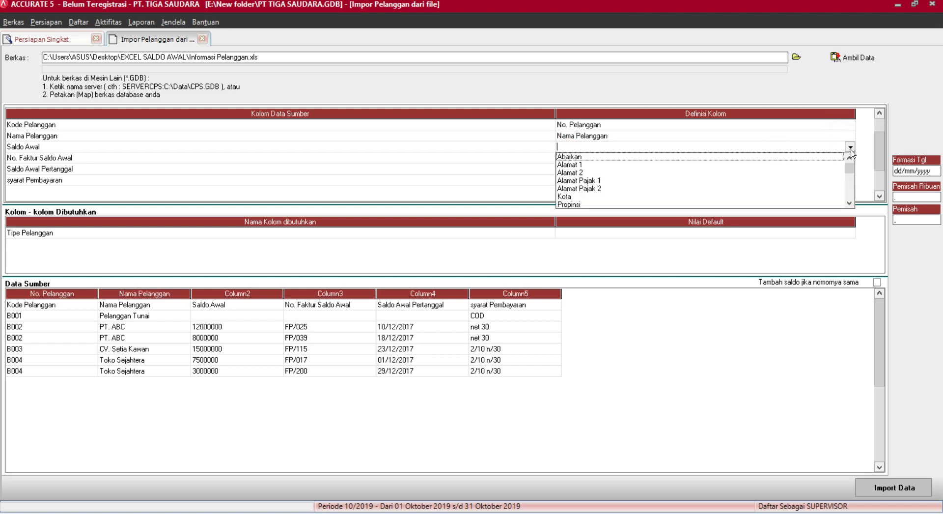
{"action": "scroll", "coordinate": [850, 174], "scroll_direction": "down", "scroll_amount": 3}
{"action": "scroll", "coordinate": [850, 178], "scroll_direction": "down", "scroll_amount": 3}
{"action": "scroll", "coordinate": [850, 179], "scroll_direction": "down", "scroll_amount": 1}
{"action": "left_click", "coordinate": [600, 205]}
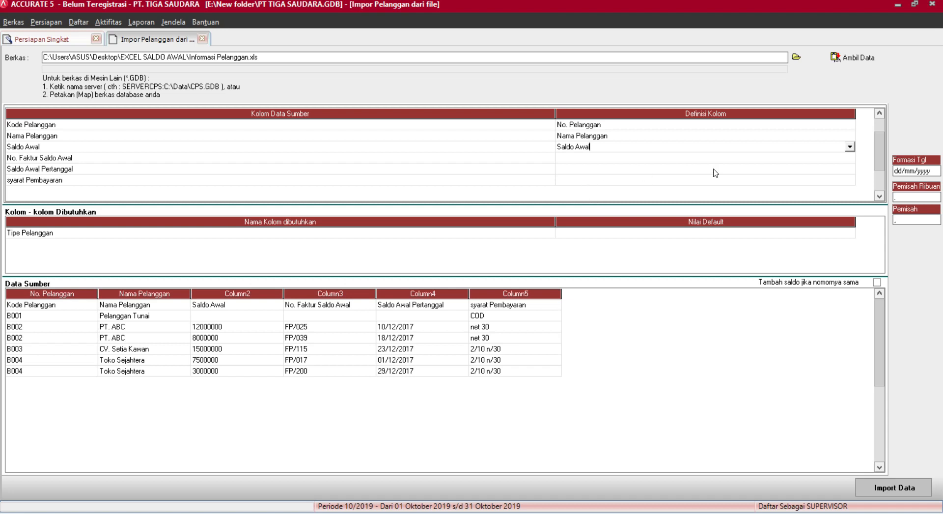
Map No. Faktur Saldo Awal to No. Faktur Saldo Awal and Saldo Awal Pertanggal to Saldo per tgl.
{"action": "left_click", "coordinate": [755, 158]}
{"action": "left_click", "coordinate": [754, 158]}
{"action": "left_click", "coordinate": [849, 158]}
{"action": "left_click_drag", "start_coordinate": [850, 179], "coordinate": [849, 191]}
{"action": "left_click", "coordinate": [612, 215]}
{"action": "left_click", "coordinate": [643, 179]}
{"action": "left_click", "coordinate": [737, 172]}
{"action": "left_click", "coordinate": [736, 172]}
{"action": "left_click", "coordinate": [850, 168]}
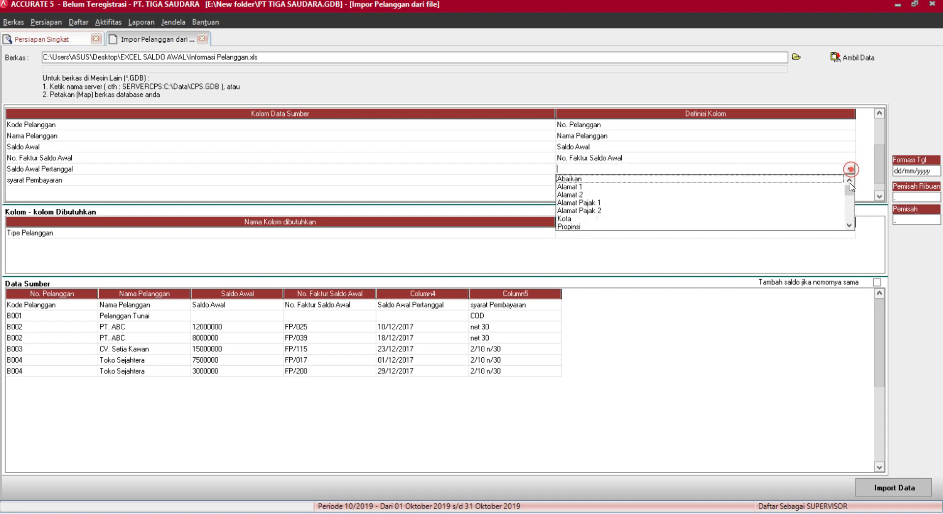
{"action": "scroll", "coordinate": [688, 201], "scroll_direction": "down", "scroll_amount": 5}
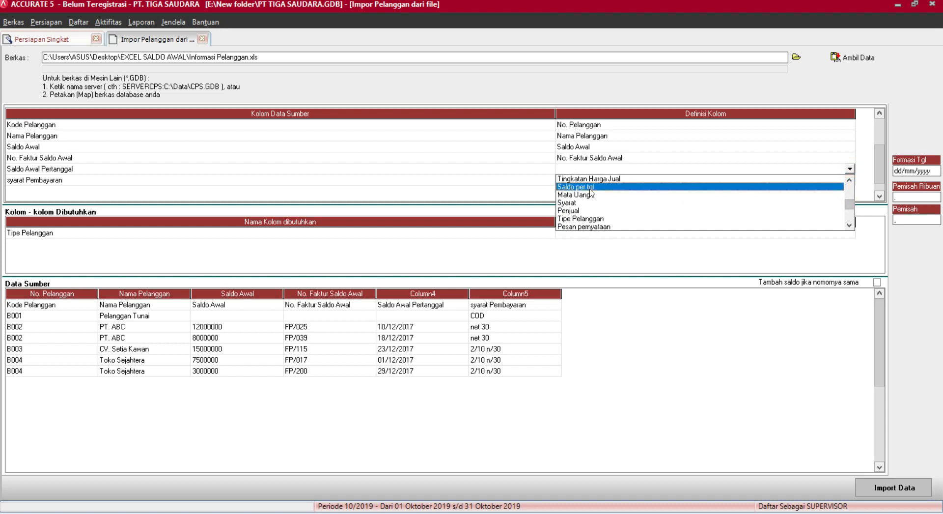
{"action": "left_click", "coordinate": [610, 191]}
Bring up the target field list for the syarat Pembayaran column.
{"action": "left_click", "coordinate": [610, 181]}
{"action": "left_click", "coordinate": [610, 181]}
{"action": "left_click", "coordinate": [850, 180]}
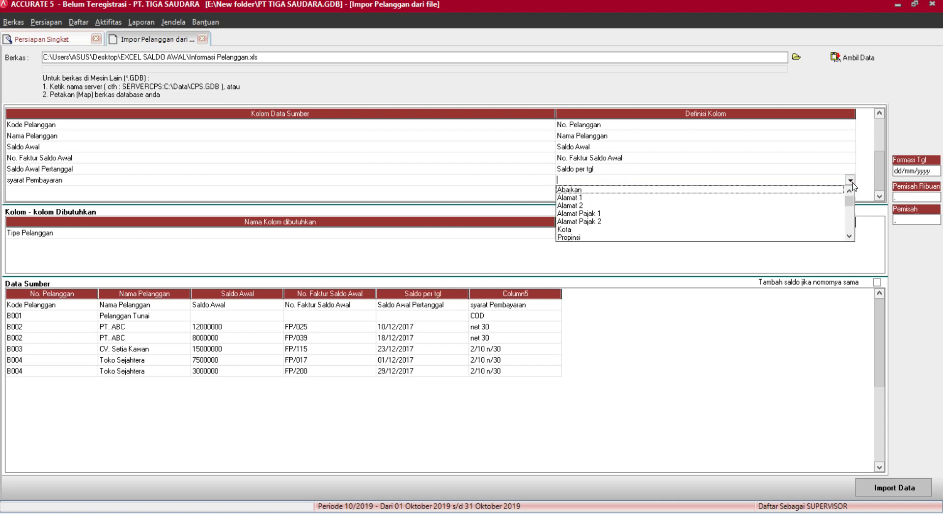
{"action": "scroll", "coordinate": [848, 202], "scroll_direction": "down", "scroll_amount": 8}
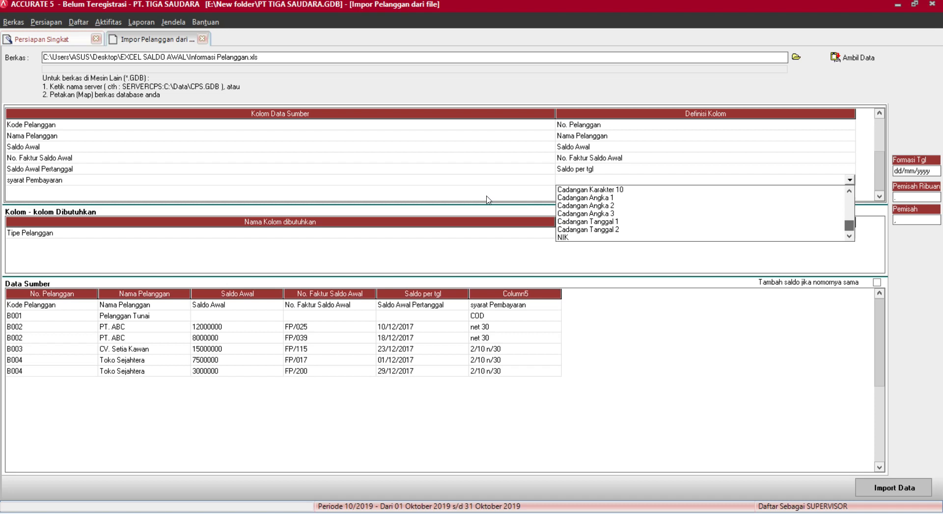
{"action": "left_click_drag", "start_coordinate": [850, 226], "coordinate": [850, 214]}
Map syarat Pembayaran to Syarat and match the COD term to C.O.D.
{"action": "left_click", "coordinate": [582, 229]}
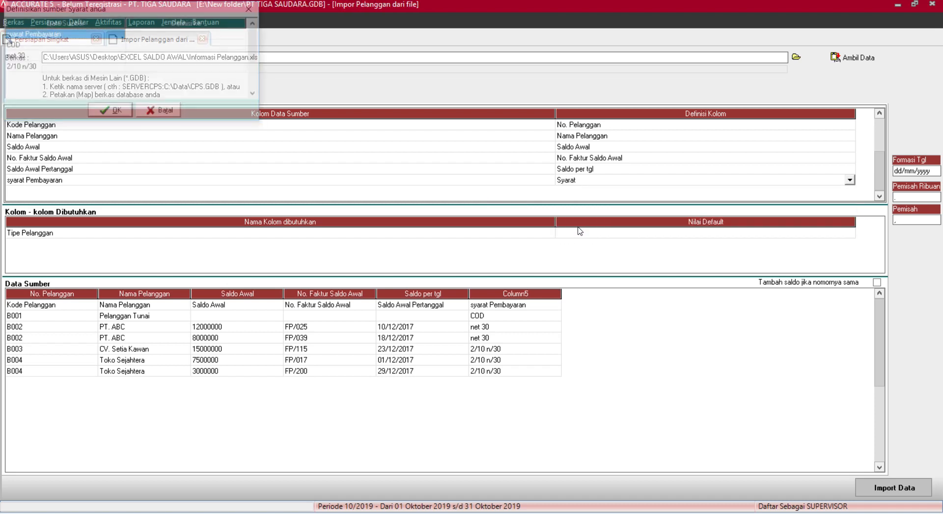
{"action": "left_click", "coordinate": [211, 44]}
{"action": "left_click", "coordinate": [214, 43]}
{"action": "left_click", "coordinate": [244, 44]}
{"action": "left_click", "coordinate": [148, 62]}
{"action": "left_click", "coordinate": [205, 55]}
Match net 30 to Net 30 and 2/10 n/30 to 2/10 n/30, then confirm.
{"action": "left_click", "coordinate": [206, 55]}
{"action": "left_click", "coordinate": [244, 55]}
{"action": "left_click", "coordinate": [172, 82]}
{"action": "left_click", "coordinate": [210, 67]}
{"action": "left_click", "coordinate": [210, 68]}
{"action": "left_click", "coordinate": [243, 67]}
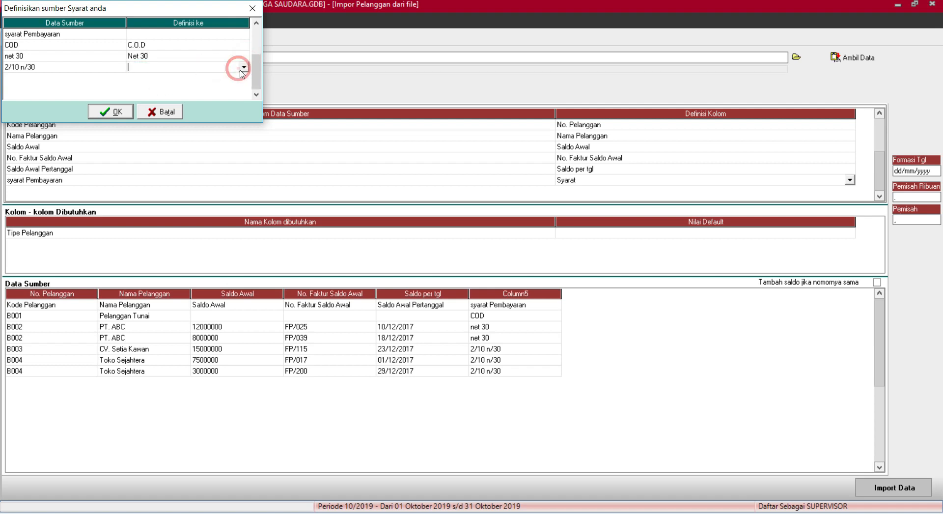
{"action": "left_click", "coordinate": [186, 78]}
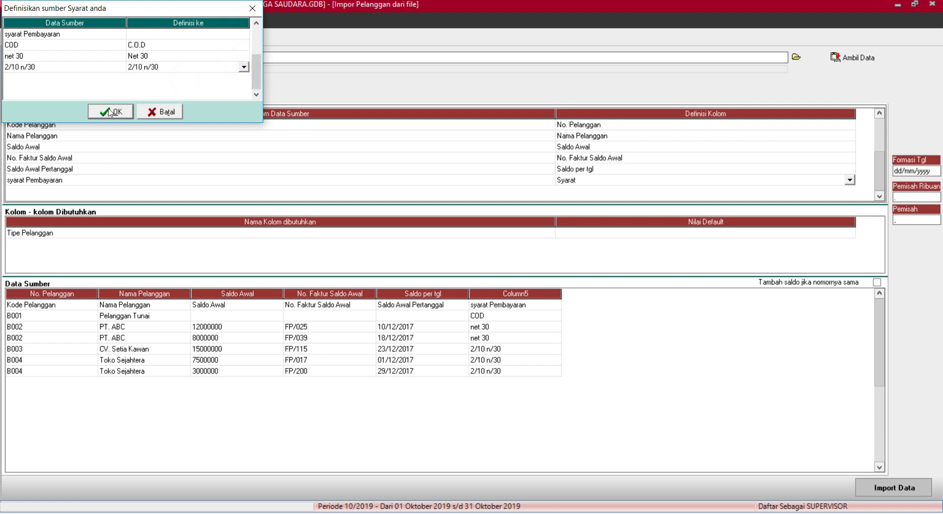
{"action": "left_click", "coordinate": [110, 113]}
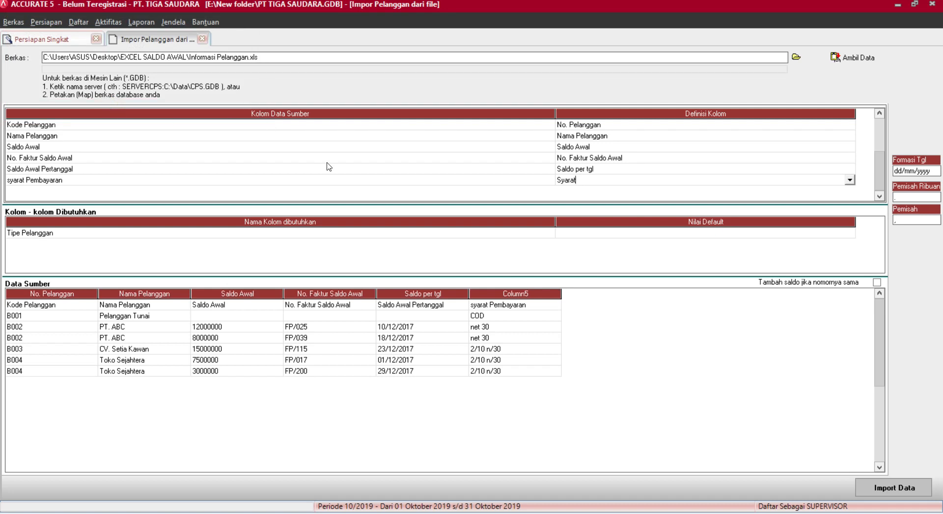
{"action": "left_click", "coordinate": [685, 234]}
{"action": "left_click", "coordinate": [685, 234]}
Set default customer type Umum, delete the source header row, and start importing the customers.
{"action": "left_click", "coordinate": [850, 233]}
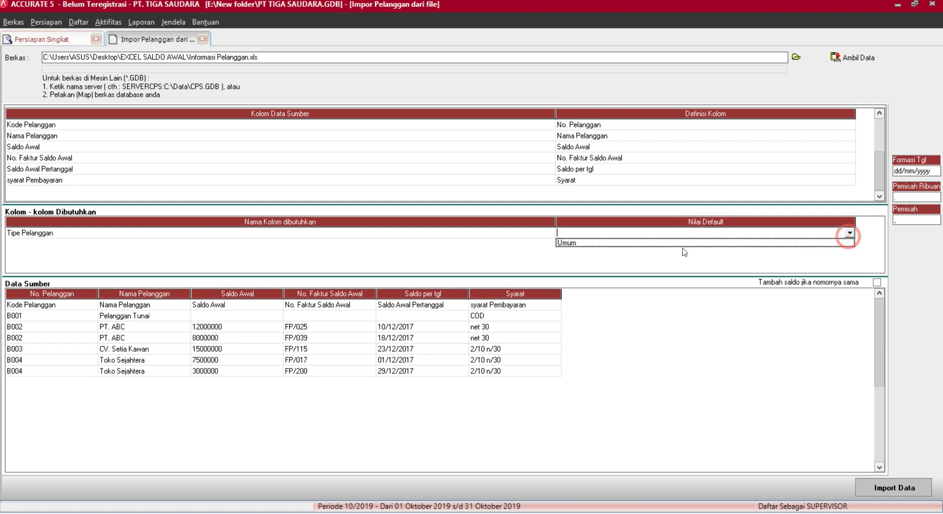
{"action": "left_click", "coordinate": [618, 247]}
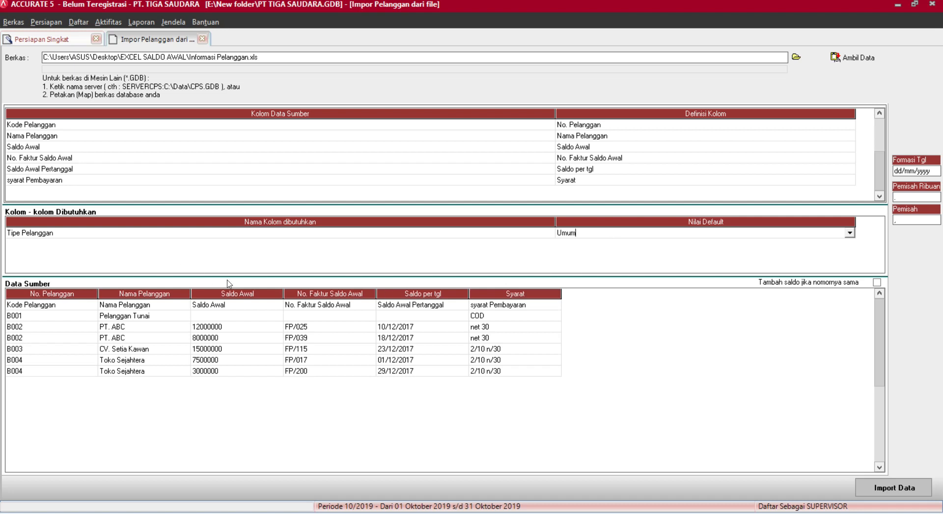
{"action": "left_click", "coordinate": [315, 305]}
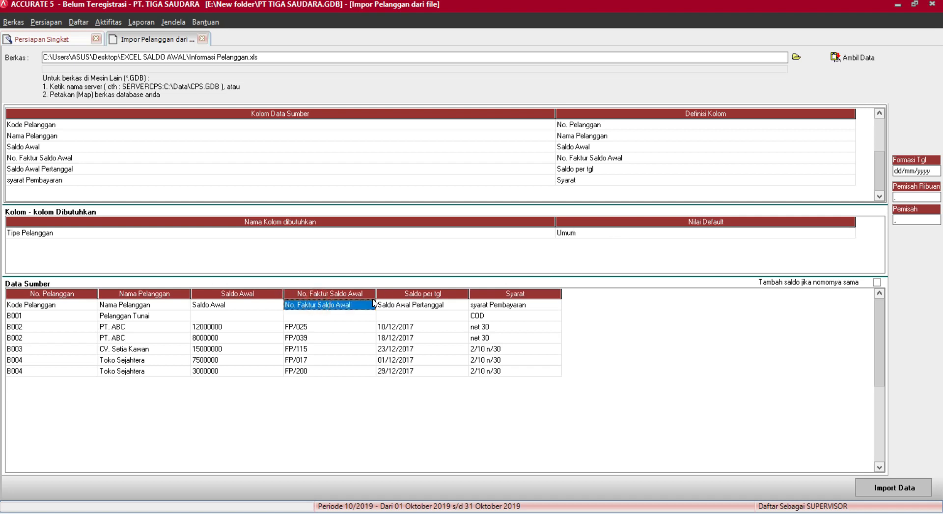
{"action": "left_click", "coordinate": [402, 305]}
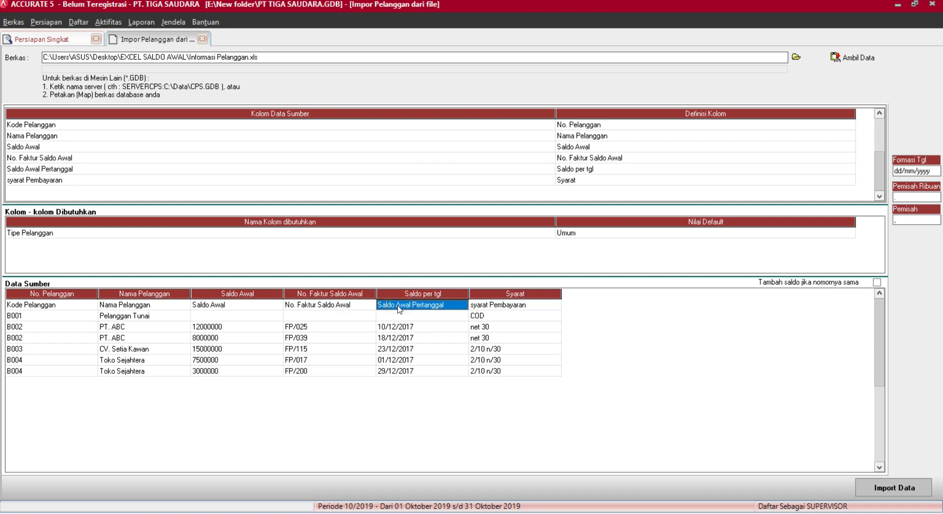
{"action": "key", "text": "ctrl+Delete"}
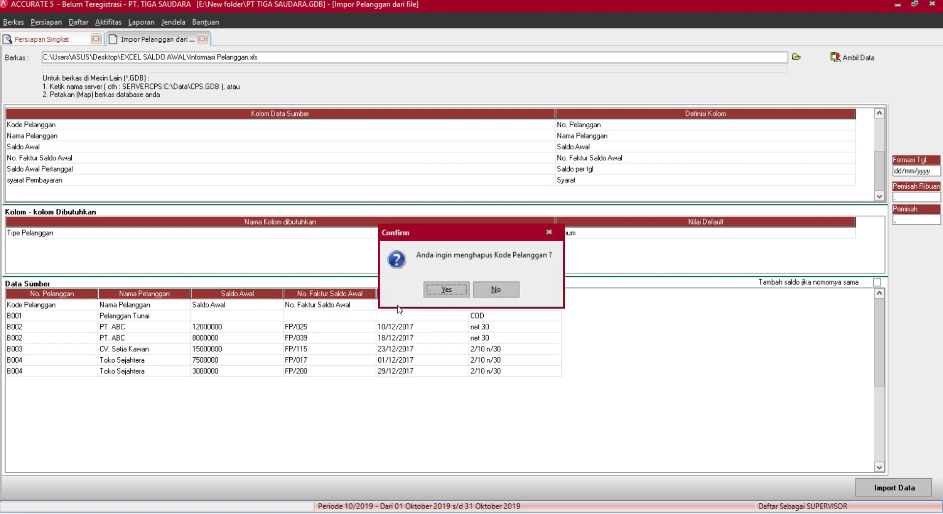
{"action": "key", "text": "Return"}
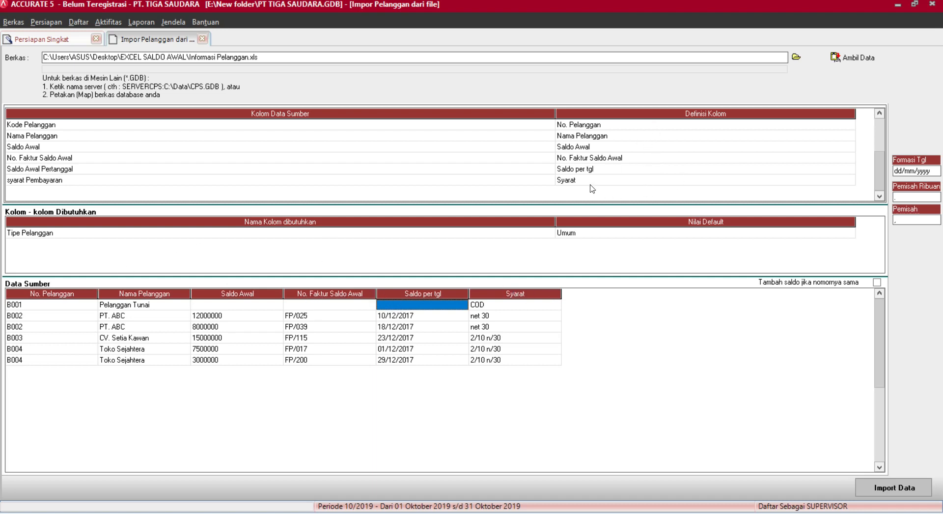
{"action": "left_click", "coordinate": [903, 484]}
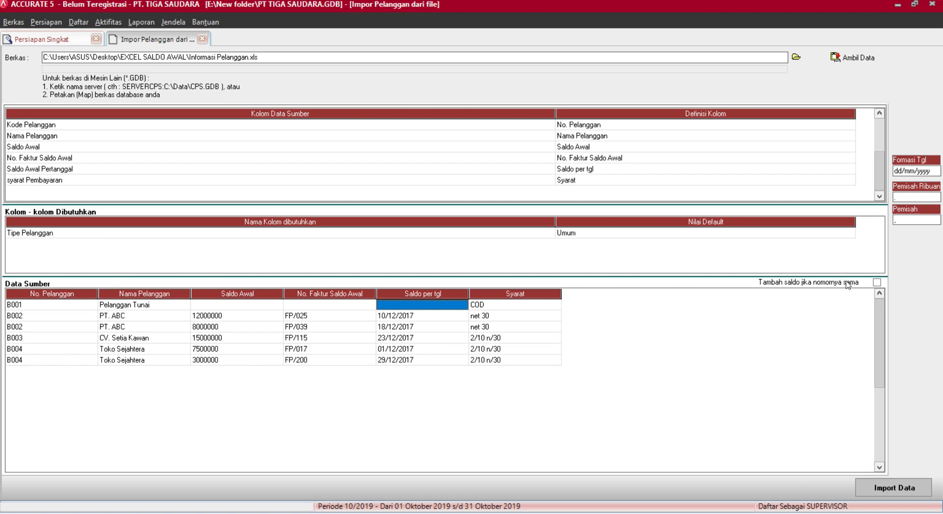
Tick 'Tambah saldo jika nomornya sama', import the customer rows, and acknowledge '6 data terimpor'.
{"action": "left_click", "coordinate": [878, 283]}
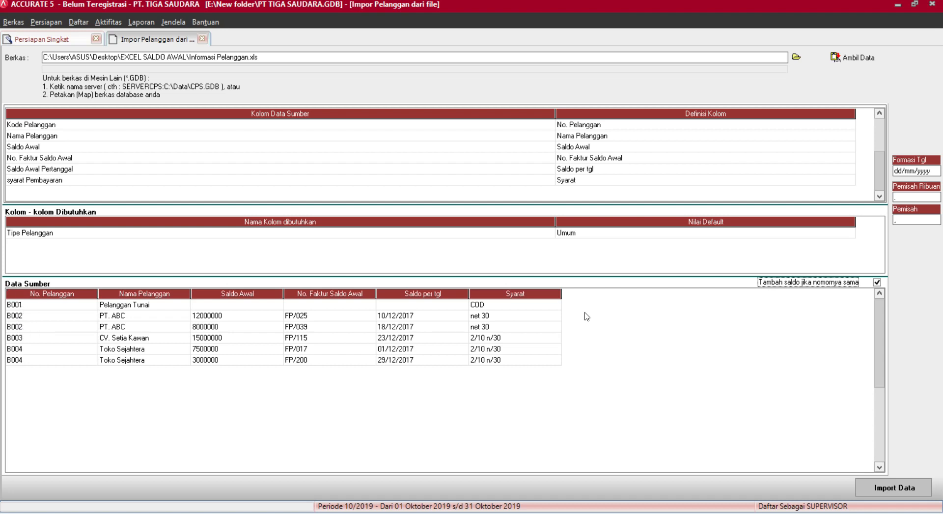
{"action": "left_click", "coordinate": [895, 485]}
{"action": "left_click", "coordinate": [896, 484]}
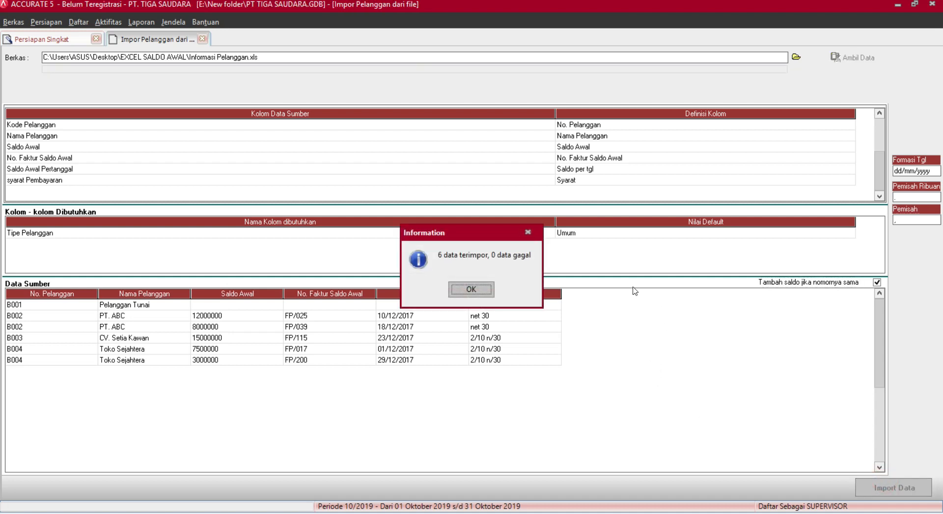
{"action": "left_click", "coordinate": [471, 291]}
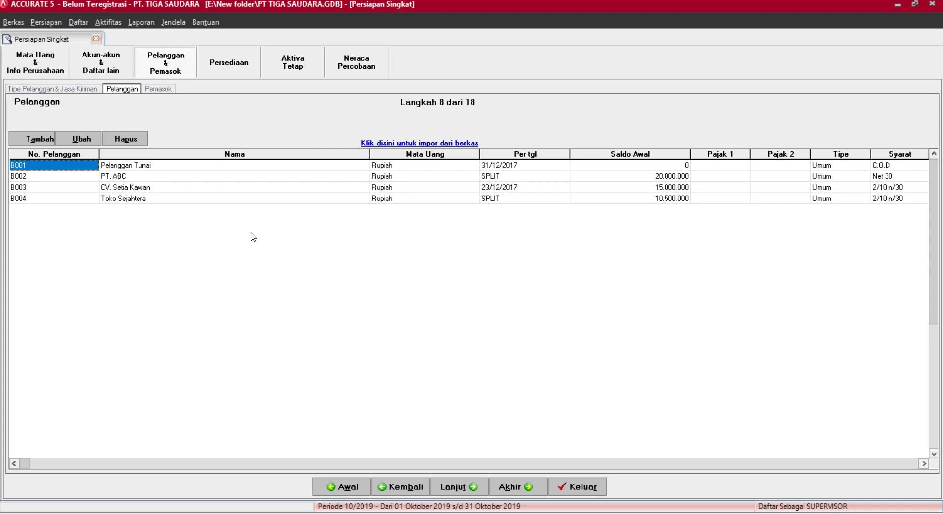
{"action": "left_click", "coordinate": [499, 178]}
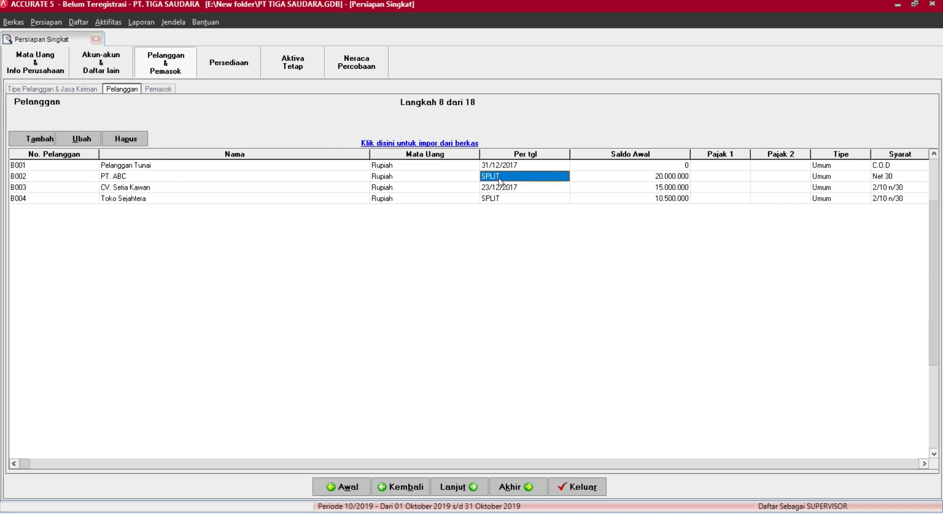
{"action": "left_click", "coordinate": [654, 179]}
{"action": "left_click", "coordinate": [653, 178]}
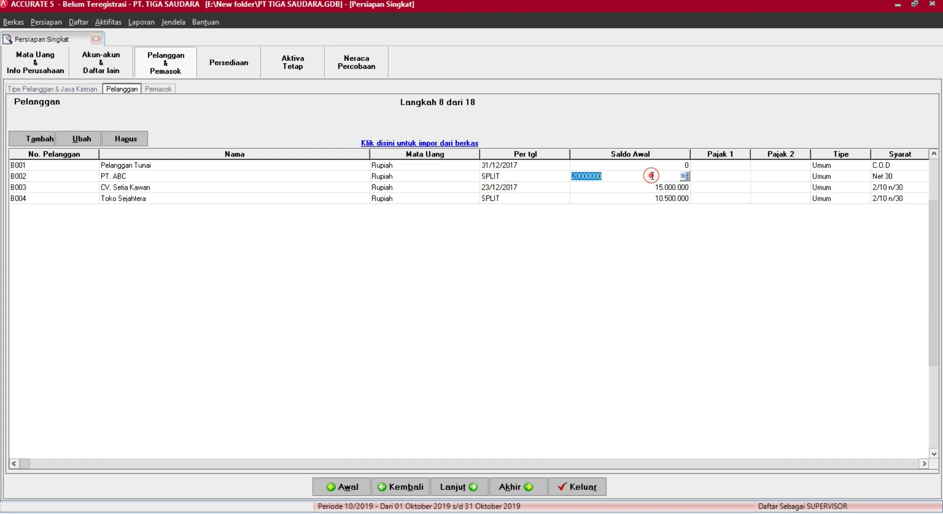
{"action": "left_click", "coordinate": [684, 176]}
{"action": "left_click_drag", "start_coordinate": [511, 167], "coordinate": [445, 163]}
{"action": "left_click", "coordinate": [306, 240]}
{"action": "left_click", "coordinate": [306, 232]}
{"action": "left_click", "coordinate": [305, 240]}
{"action": "left_click", "coordinate": [305, 231]}
{"action": "left_click", "coordinate": [309, 241]}
{"action": "left_click", "coordinate": [308, 231]}
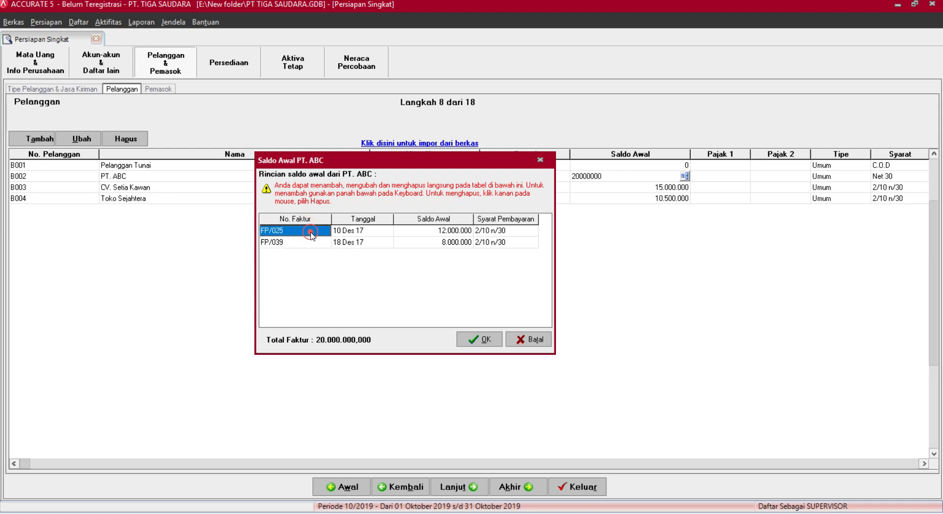
{"action": "left_click", "coordinate": [313, 243]}
{"action": "left_click_drag", "start_coordinate": [364, 160], "coordinate": [429, 278]}
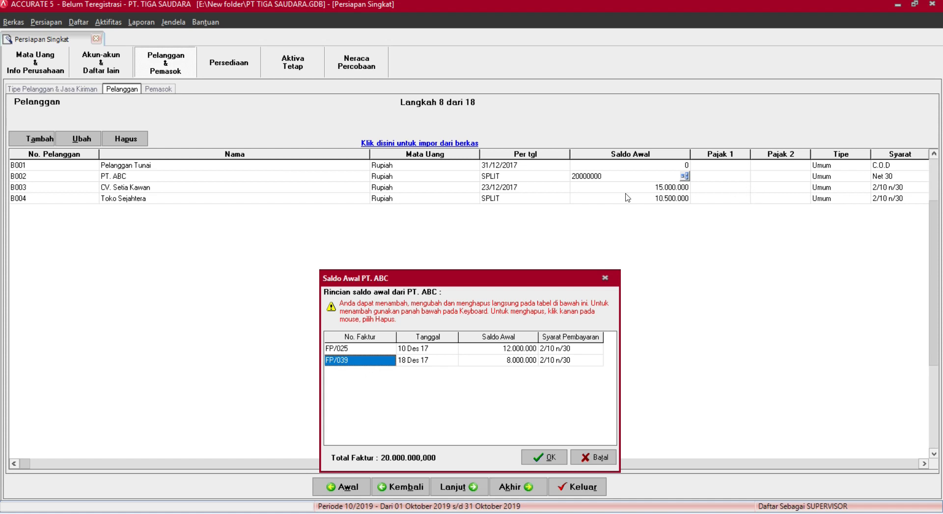
{"action": "left_click", "coordinate": [547, 458]}
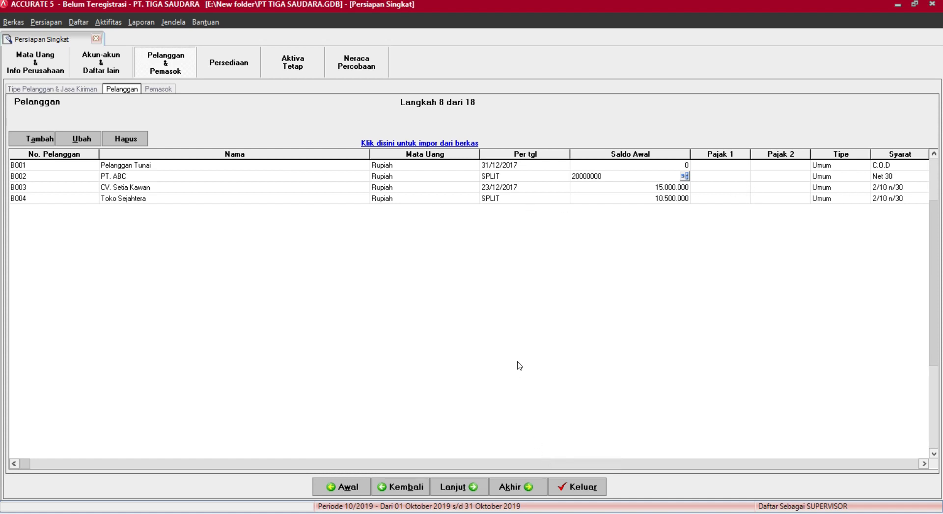
Advance to supplier setup and load Informasi Pemasok.xls into the supplier import.
{"action": "left_click", "coordinate": [450, 489]}
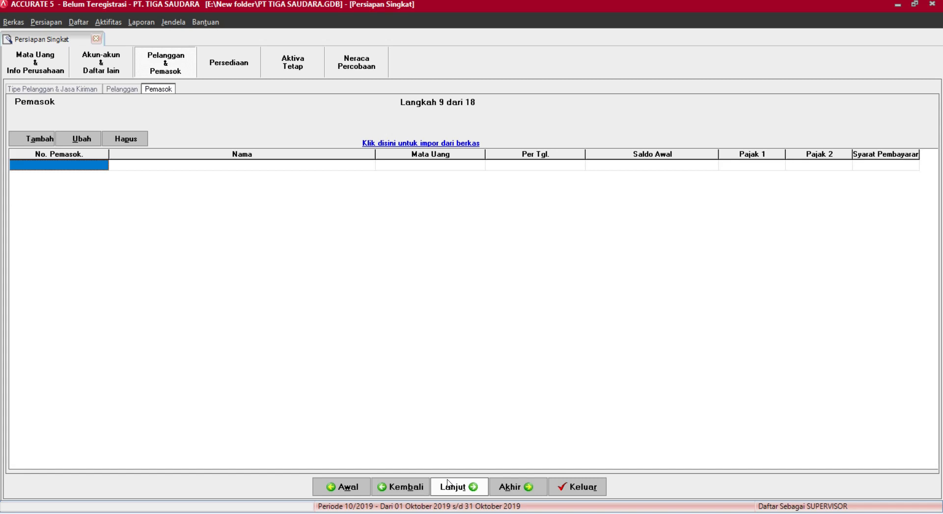
{"action": "left_click", "coordinate": [387, 141]}
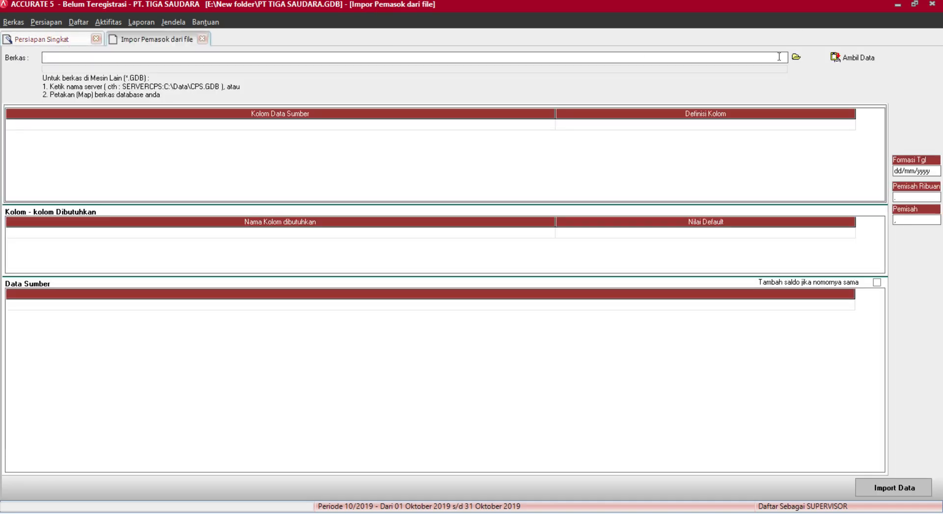
{"action": "left_click", "coordinate": [796, 57]}
{"action": "left_click", "coordinate": [461, 339]}
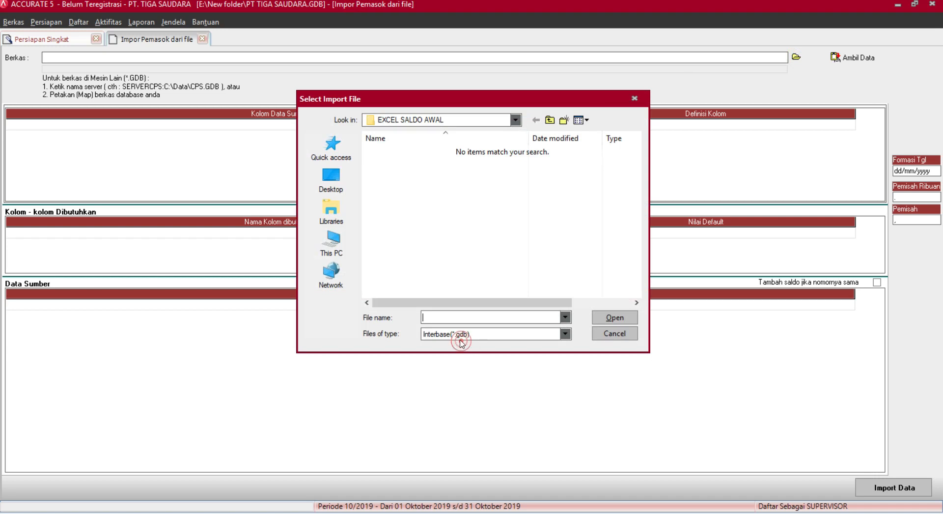
{"action": "left_click", "coordinate": [459, 352]}
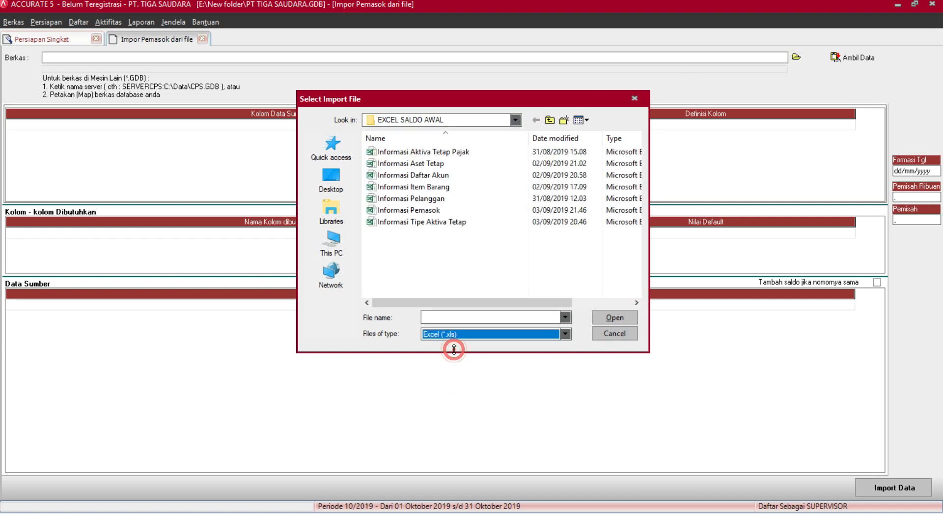
{"action": "left_click", "coordinate": [478, 210]}
{"action": "left_click", "coordinate": [621, 319]}
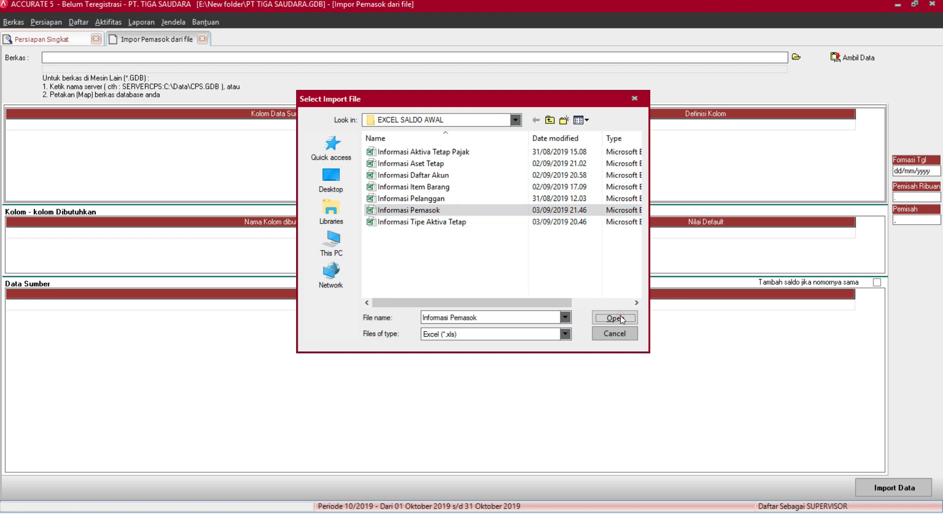
{"action": "left_click", "coordinate": [846, 62]}
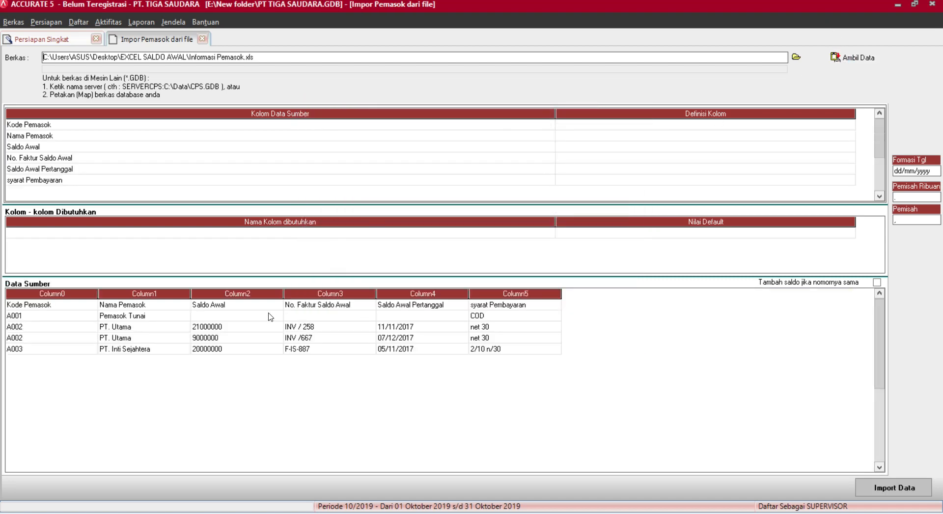
Map Kode Pemasok to supplier number, Nama Pemasok to name, and Saldo Awal to opening balance.
{"action": "left_click", "coordinate": [843, 126]}
{"action": "left_click", "coordinate": [844, 126]}
{"action": "left_click", "coordinate": [849, 124]}
{"action": "left_click", "coordinate": [588, 143]}
{"action": "left_click", "coordinate": [674, 136]}
{"action": "left_click", "coordinate": [675, 136]}
{"action": "left_click", "coordinate": [850, 136]}
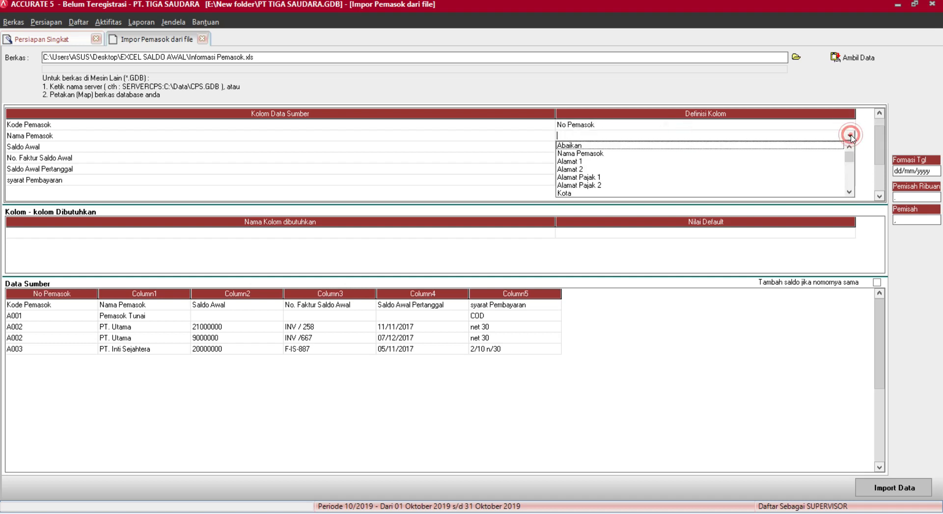
{"action": "left_click", "coordinate": [638, 153]}
{"action": "left_click", "coordinate": [637, 147]}
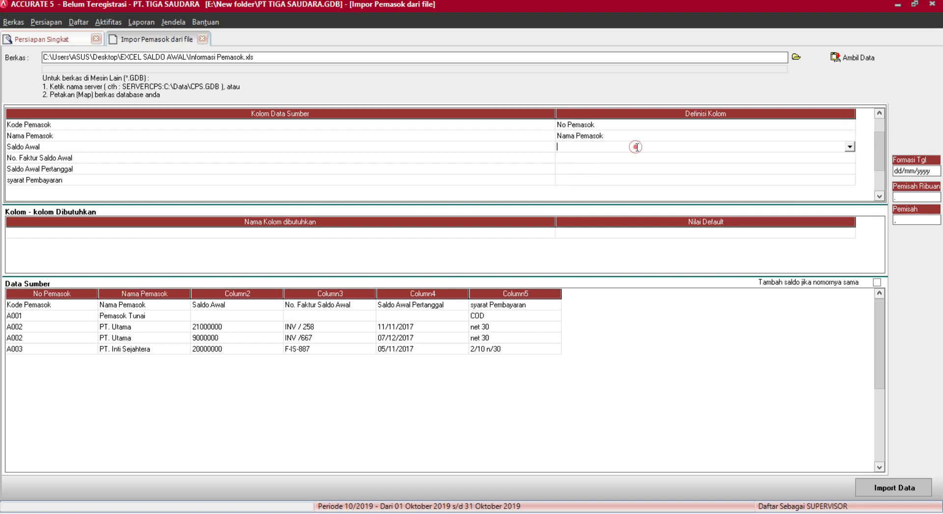
{"action": "left_click", "coordinate": [850, 146]}
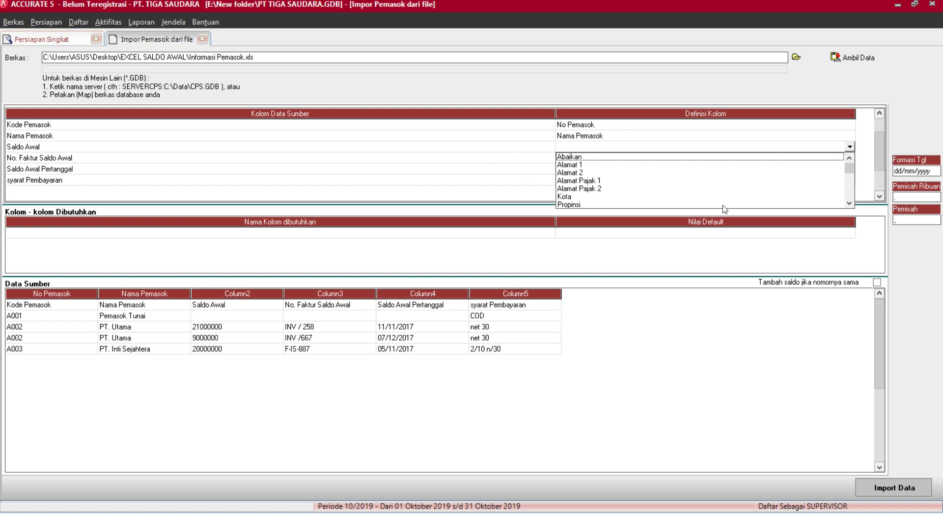
{"action": "left_click_drag", "start_coordinate": [852, 170], "coordinate": [835, 186]}
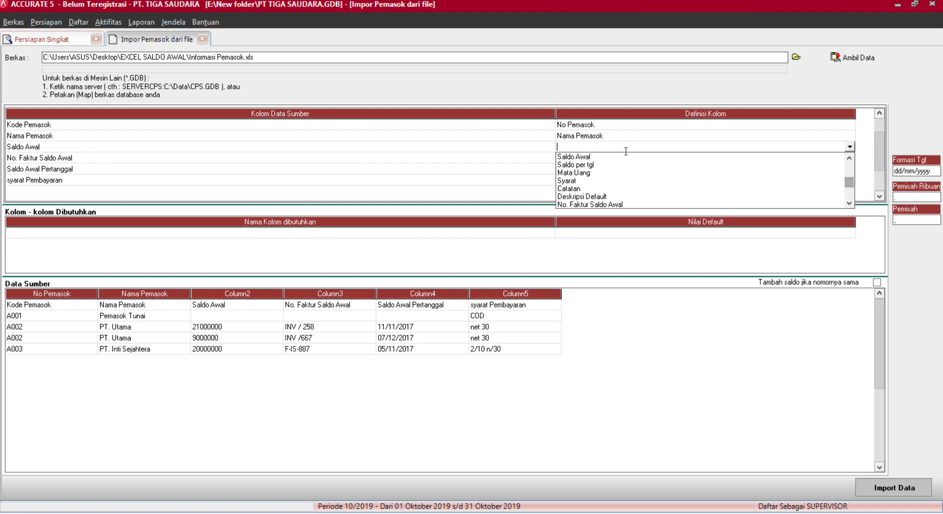
{"action": "left_click", "coordinate": [590, 156]}
{"action": "left_click", "coordinate": [668, 159]}
Map the invoice column to No. Faktur Saldo Awal and the date column to Saldo per tgl.
{"action": "left_click", "coordinate": [668, 158]}
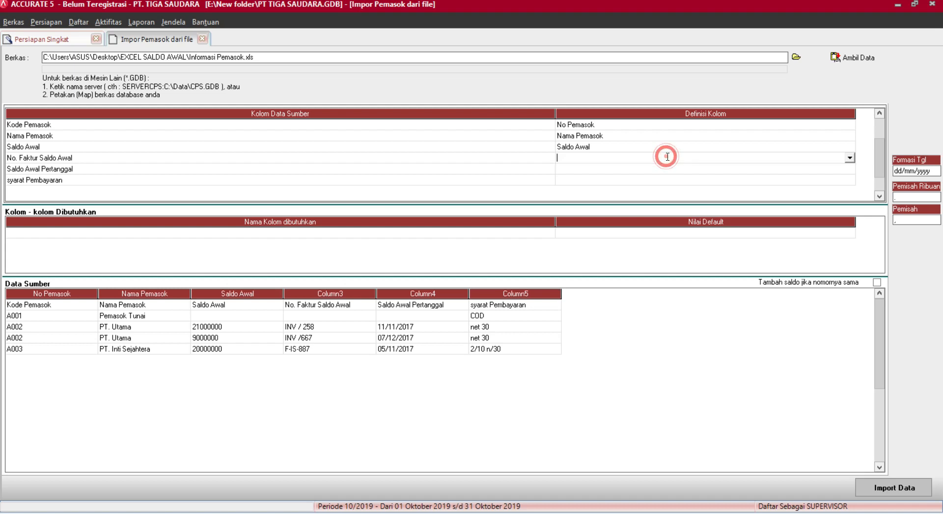
{"action": "left_click", "coordinate": [849, 157]}
{"action": "left_click_drag", "start_coordinate": [850, 173], "coordinate": [848, 197]}
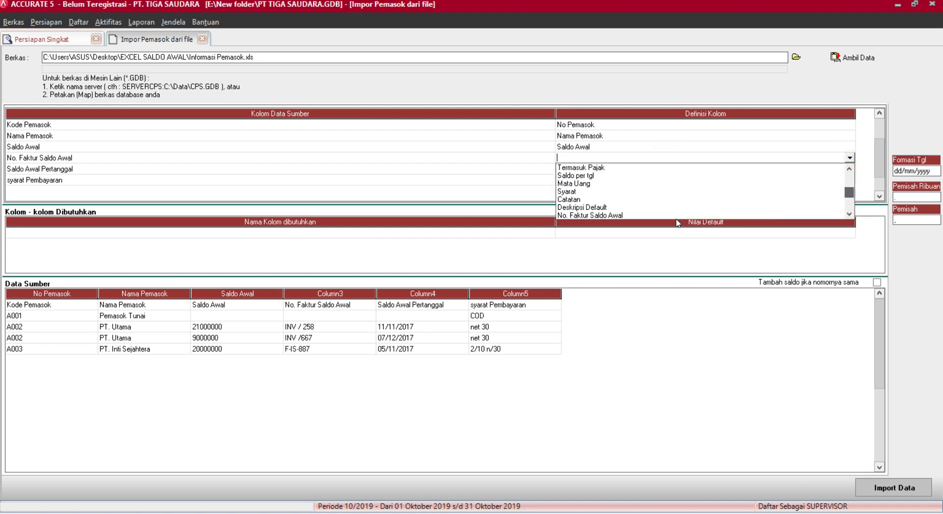
{"action": "left_click", "coordinate": [677, 215]}
{"action": "left_click", "coordinate": [776, 172]}
{"action": "left_click", "coordinate": [775, 169]}
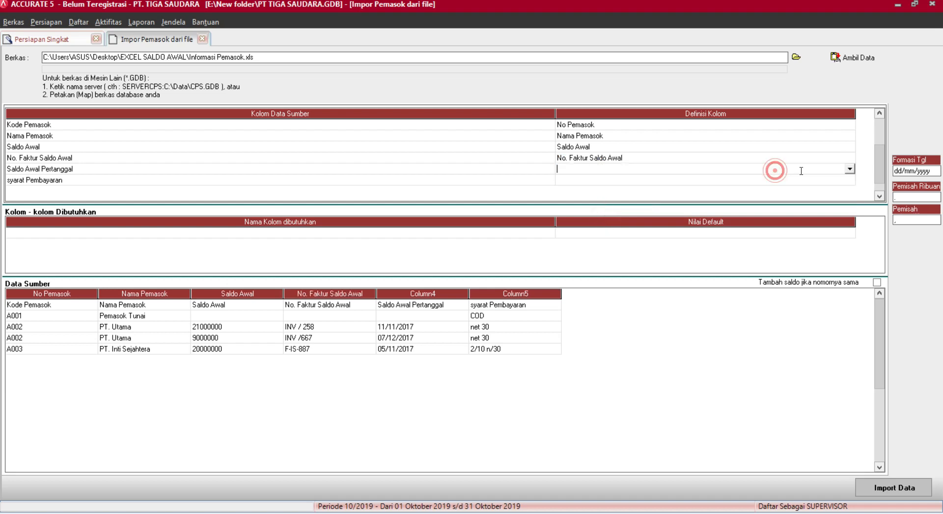
{"action": "left_click", "coordinate": [849, 168]}
{"action": "left_click_drag", "start_coordinate": [851, 193], "coordinate": [849, 207]}
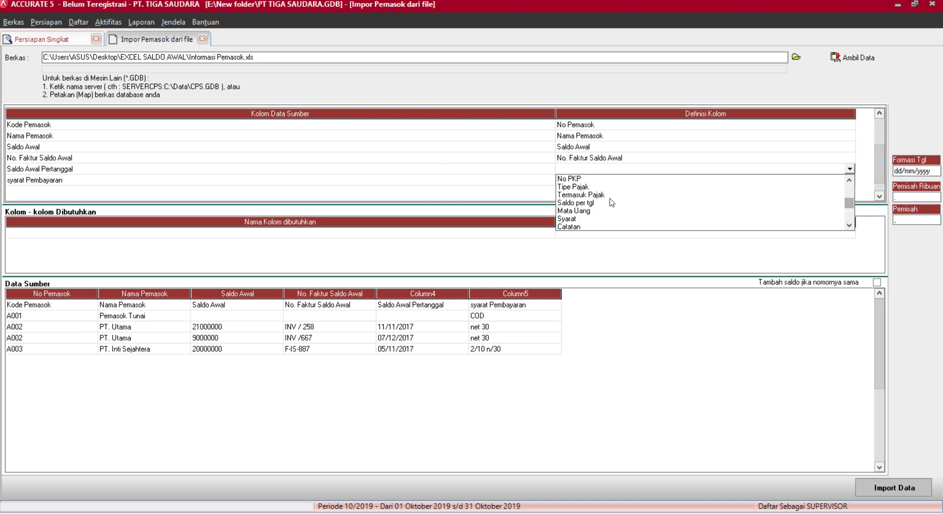
{"action": "left_click", "coordinate": [590, 203]}
{"action": "left_click", "coordinate": [685, 186]}
{"action": "left_click", "coordinate": [685, 185]}
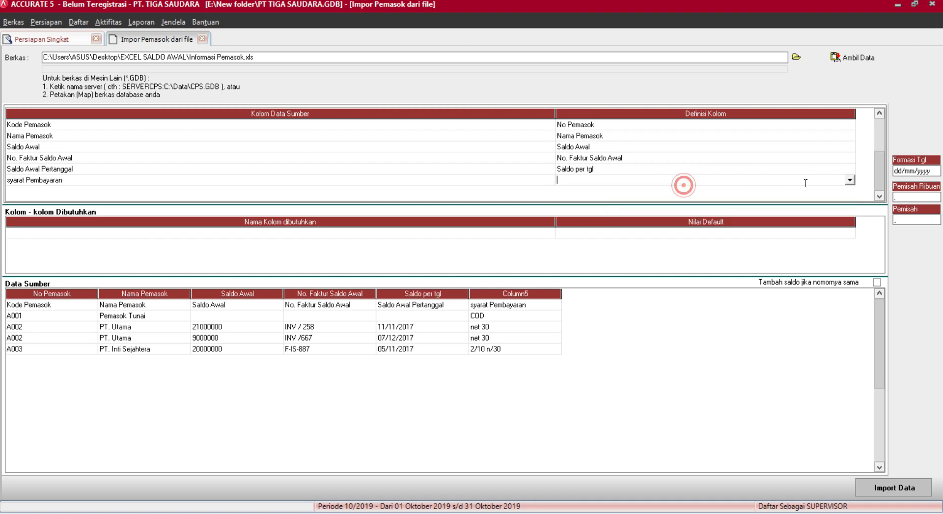
{"action": "left_click", "coordinate": [849, 180]}
{"action": "left_click_drag", "start_coordinate": [849, 193], "coordinate": [849, 217]}
Map payment terms to Syarat, matching COD to C.O.D, net 30 to Net 30, 2/10 n/30 to 2/10 n/30.
{"action": "left_click", "coordinate": [567, 214]}
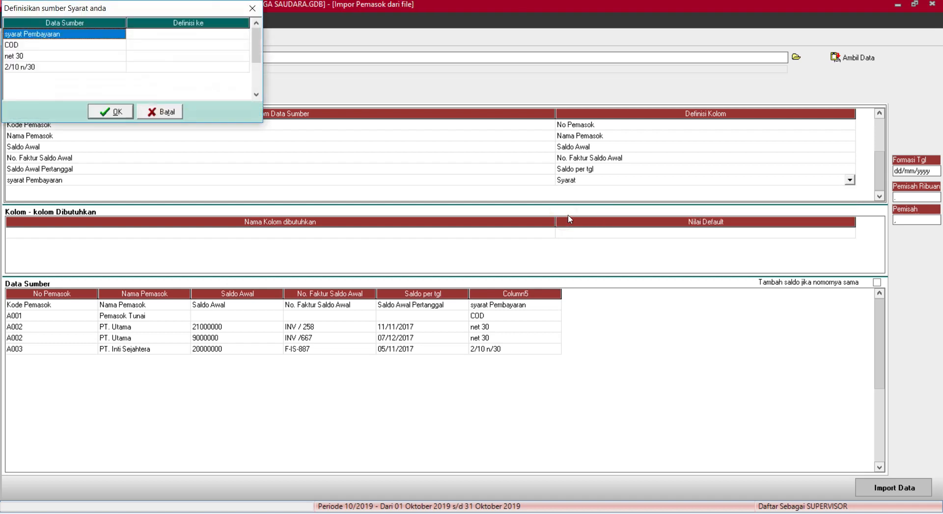
{"action": "left_click", "coordinate": [209, 44]}
{"action": "left_click", "coordinate": [212, 43]}
{"action": "left_click", "coordinate": [242, 45]}
{"action": "left_click", "coordinate": [206, 63]}
{"action": "left_click", "coordinate": [210, 57]}
{"action": "left_click", "coordinate": [209, 58]}
{"action": "left_click", "coordinate": [243, 56]}
{"action": "left_click", "coordinate": [184, 82]}
{"action": "left_click", "coordinate": [234, 65]}
{"action": "left_click", "coordinate": [234, 65]}
{"action": "left_click", "coordinate": [243, 67]}
{"action": "left_click", "coordinate": [209, 75]}
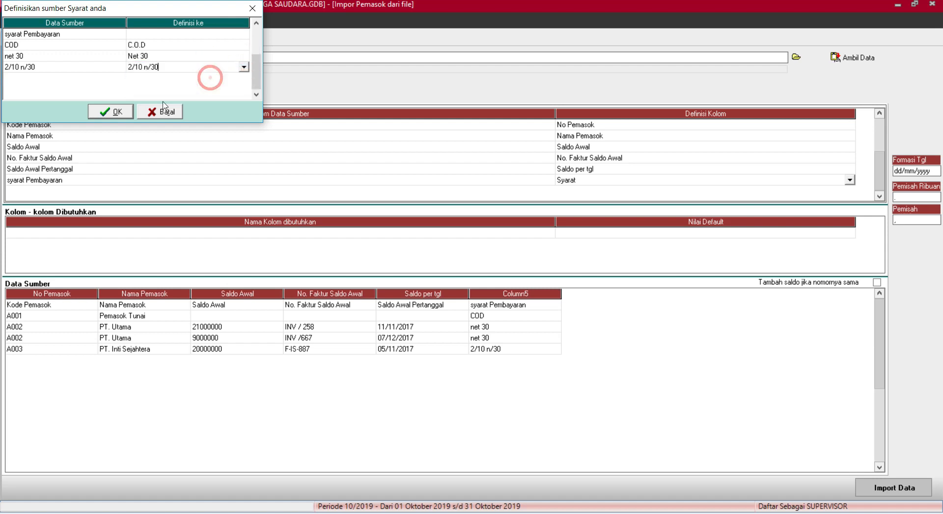
{"action": "left_click", "coordinate": [110, 110]}
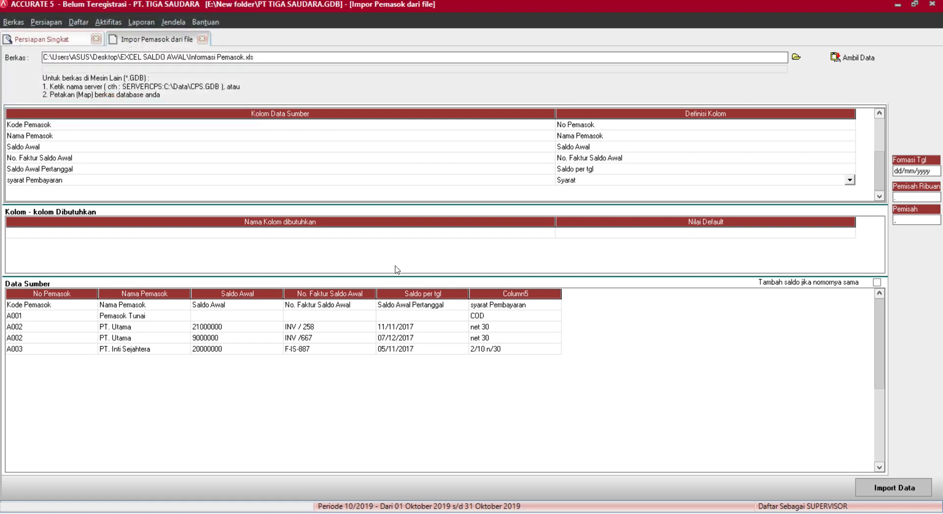
Delete the Kode Pemasok header row and import the supplier rows.
{"action": "left_click", "coordinate": [317, 305]}
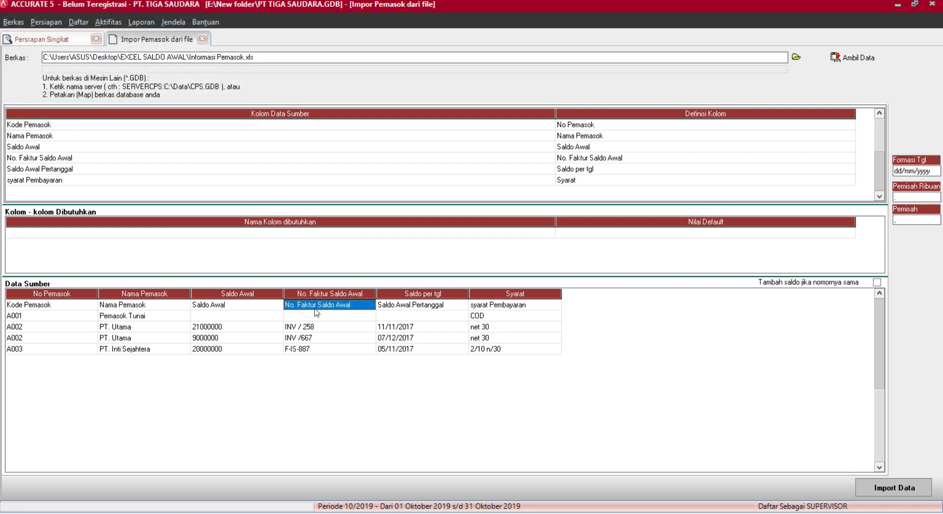
{"action": "key", "text": "Delete"}
{"action": "left_click", "coordinate": [425, 292]}
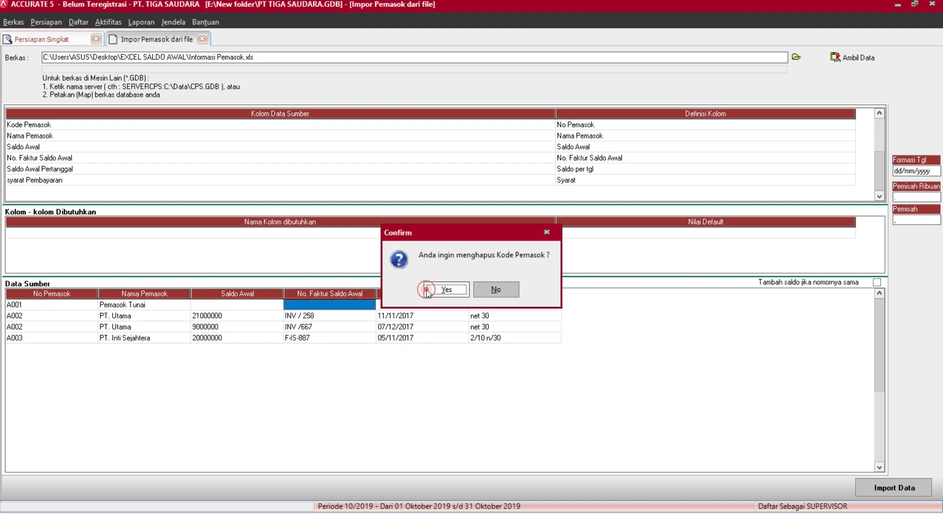
{"action": "left_click", "coordinate": [913, 490]}
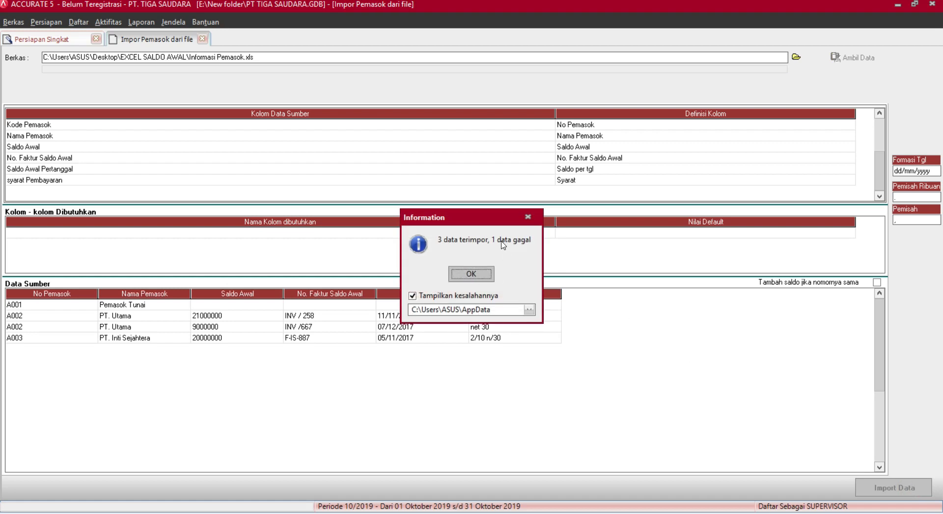
Dismiss the supplier import result and close the Notepad error log.
{"action": "left_click", "coordinate": [472, 275]}
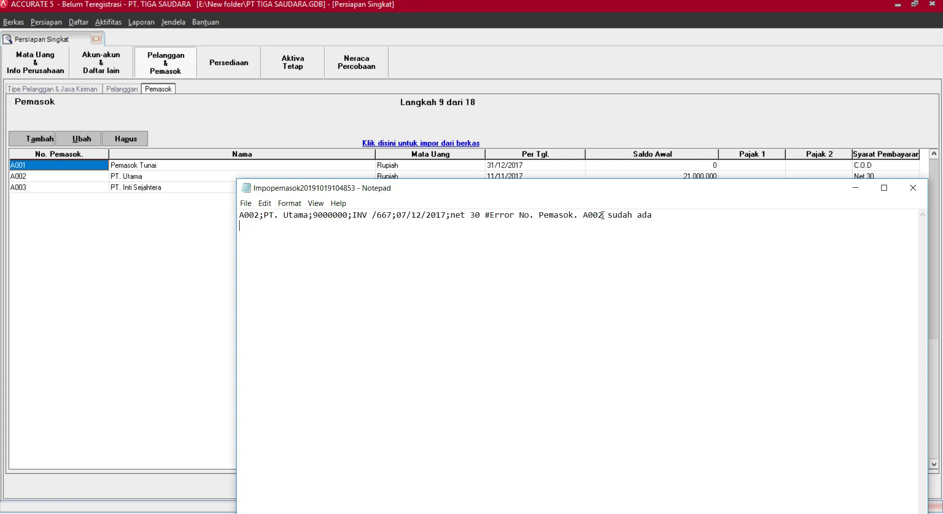
{"action": "left_click", "coordinate": [915, 190]}
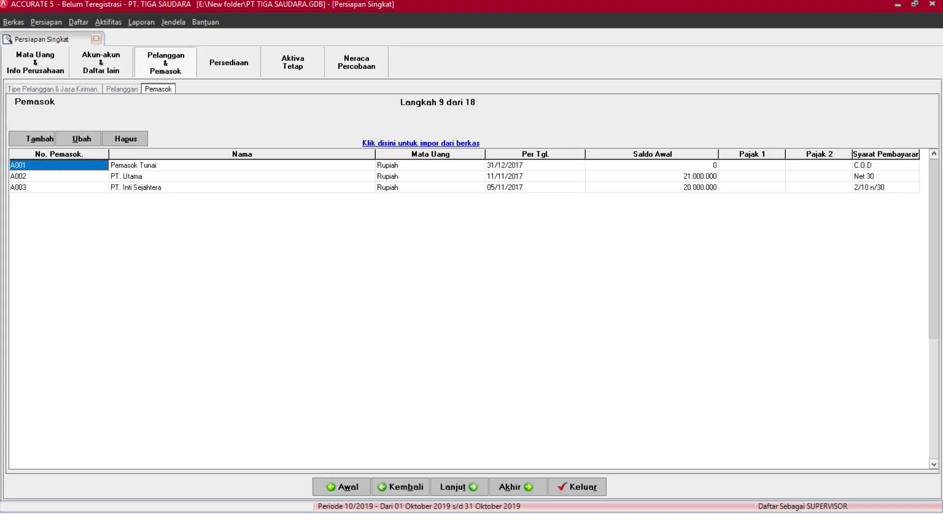
{"action": "key", "text": "alt+Tab"}
In Drive, swap the Informasi Pelanggan.xls preview for Informasi Pemasok.xls, then minimize Chrome.
{"action": "left_click", "coordinate": [680, 391]}
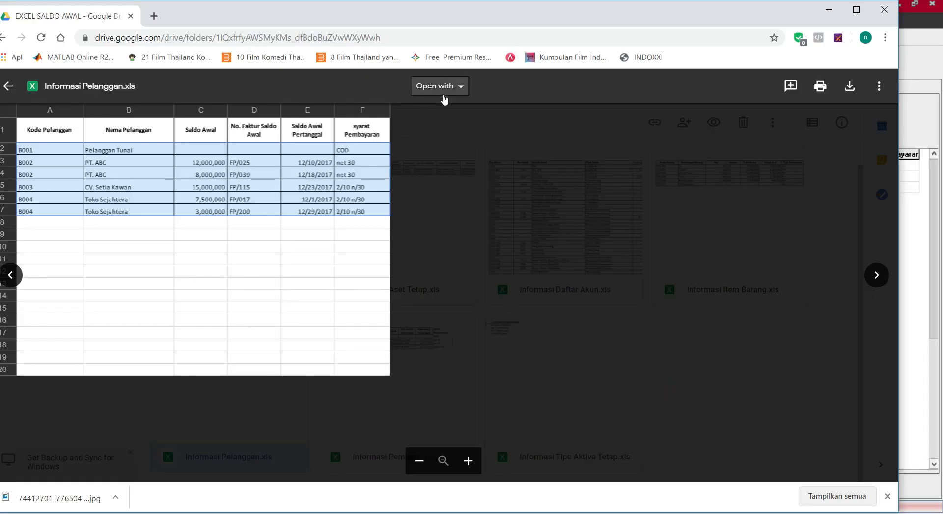
{"action": "left_click", "coordinate": [8, 86]}
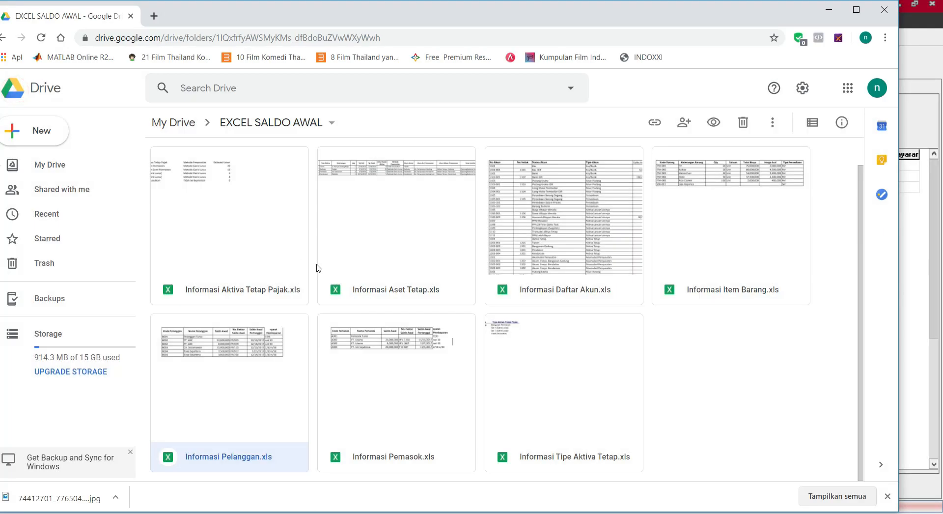
{"action": "left_click", "coordinate": [413, 391]}
{"action": "double_click", "coordinate": [413, 391]}
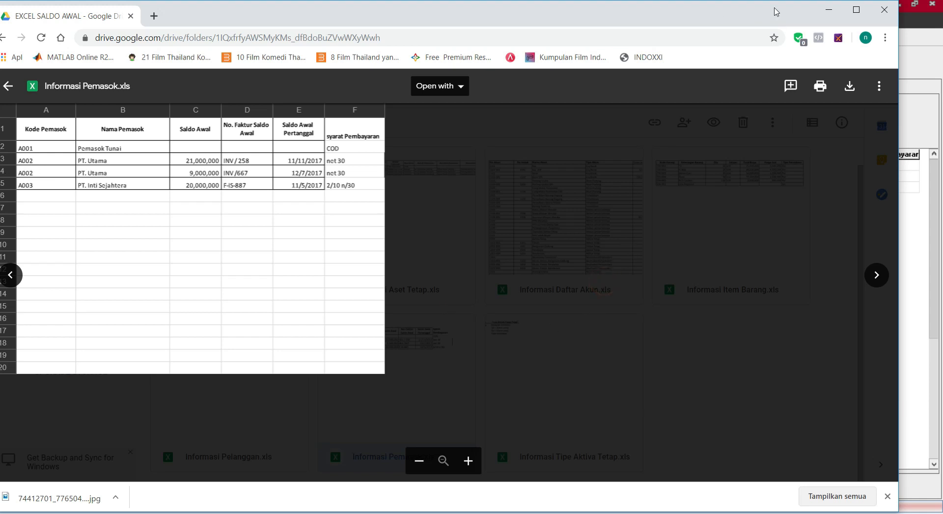
{"action": "left_click", "coordinate": [829, 10]}
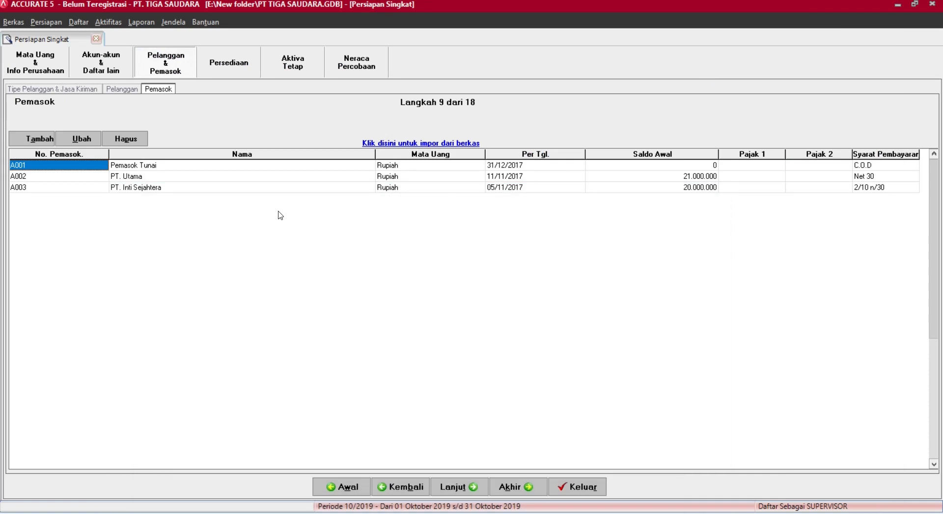
Load Informasi Pemasok.xls again into the supplier import.
{"action": "left_click", "coordinate": [385, 139]}
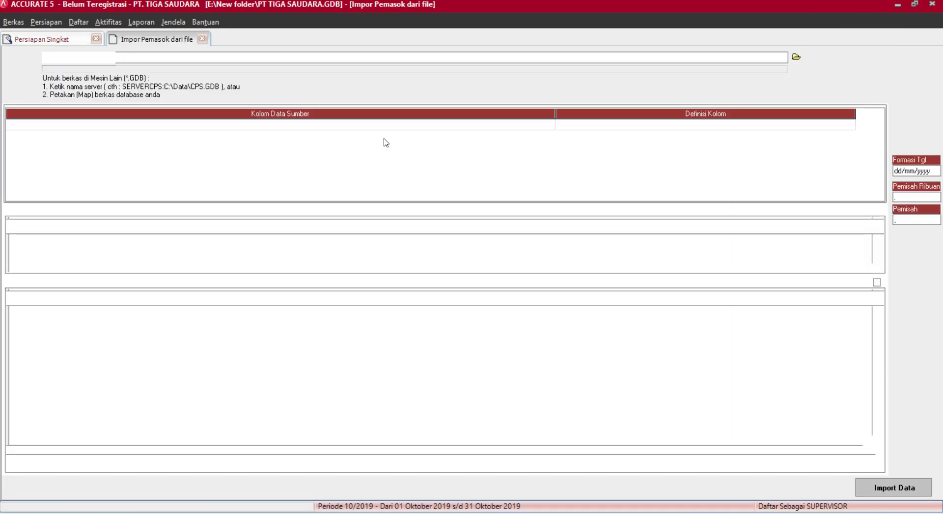
{"action": "left_click", "coordinate": [795, 56]}
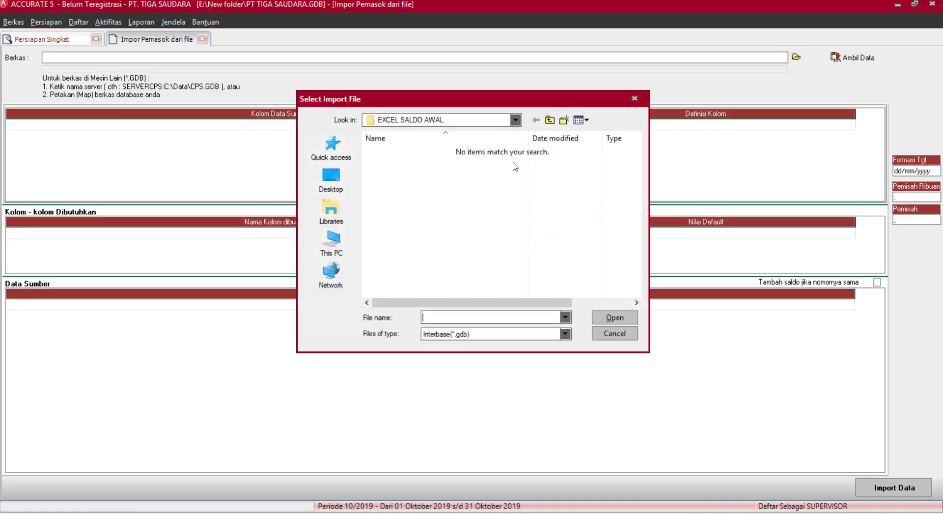
{"action": "left_click", "coordinate": [489, 334]}
{"action": "left_click", "coordinate": [465, 353]}
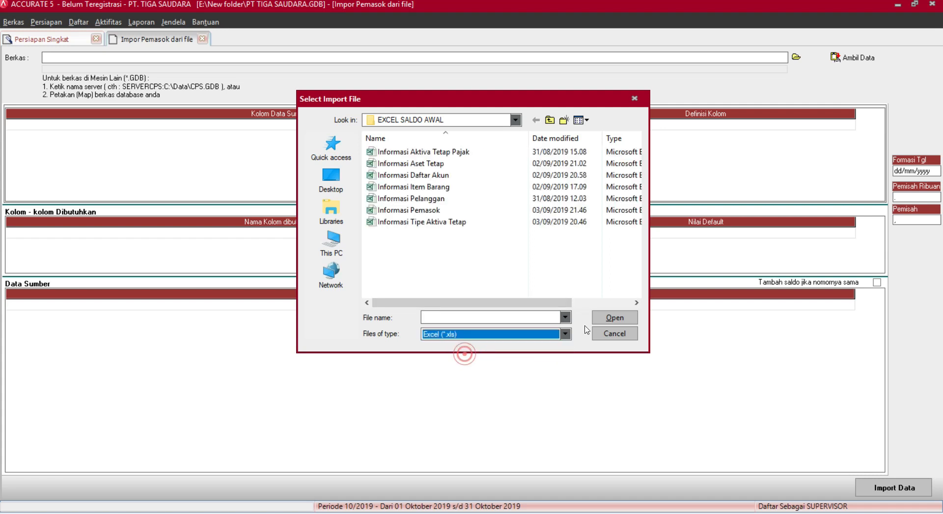
{"action": "left_click", "coordinate": [476, 210]}
{"action": "left_click", "coordinate": [618, 319]}
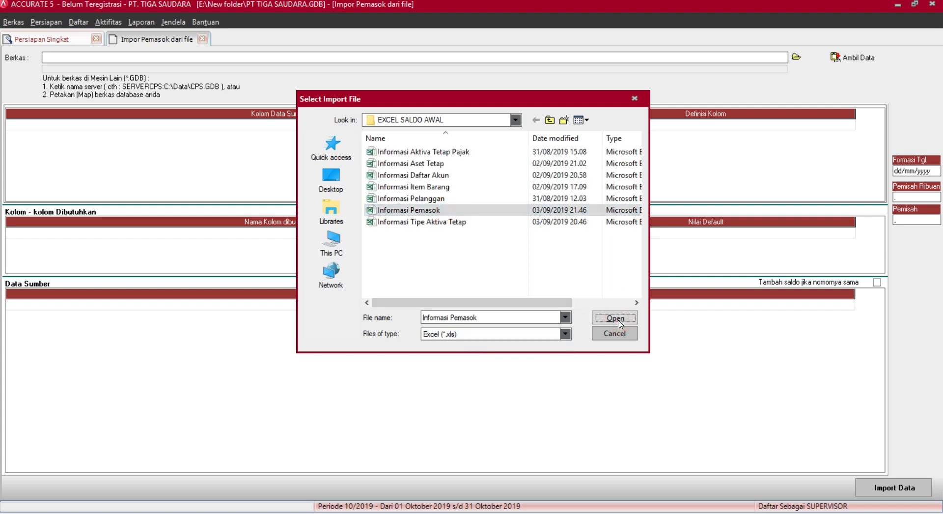
{"action": "left_click", "coordinate": [845, 56]}
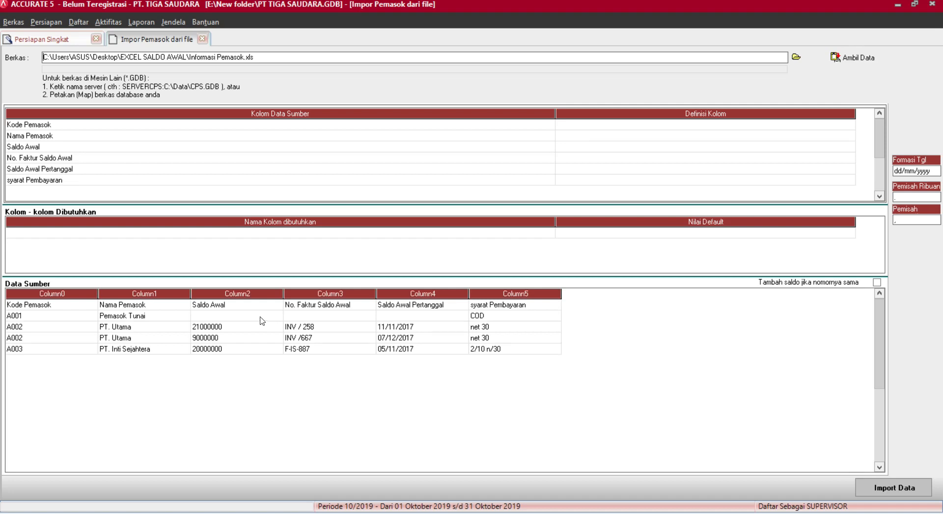
Map Kode Pemasok, Nama Pemasok, Saldo Awal and No. Faktur Saldo Awal to their matching fields.
{"action": "left_click", "coordinate": [828, 129]}
{"action": "left_click", "coordinate": [828, 125]}
{"action": "left_click", "coordinate": [596, 142]}
{"action": "left_click", "coordinate": [655, 136]}
{"action": "left_click", "coordinate": [850, 135]}
{"action": "left_click", "coordinate": [614, 153]}
{"action": "left_click", "coordinate": [656, 146]}
{"action": "left_click", "coordinate": [656, 146]}
{"action": "left_click", "coordinate": [850, 146]}
{"action": "left_click_drag", "start_coordinate": [850, 168], "coordinate": [850, 183]}
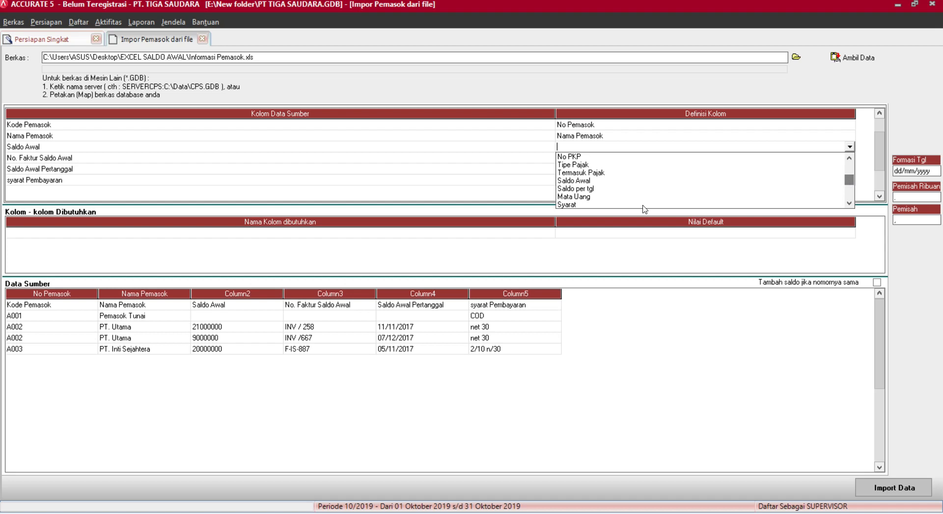
{"action": "left_click", "coordinate": [583, 181]}
{"action": "left_click", "coordinate": [728, 158]}
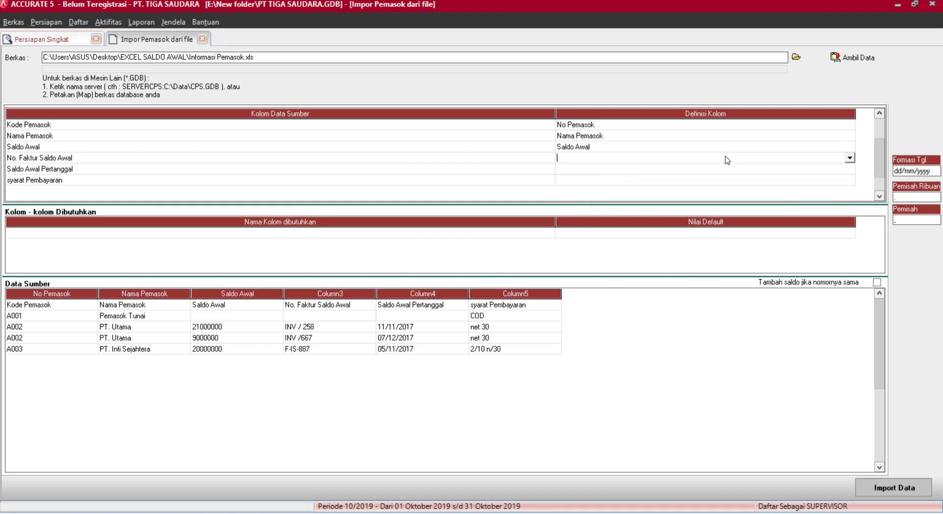
{"action": "left_click", "coordinate": [849, 158]}
{"action": "left_click_drag", "start_coordinate": [849, 172], "coordinate": [849, 192]}
{"action": "left_click", "coordinate": [598, 215]}
Map Saldo Awal Pertanggal to Saldo per tgl and syarat Pembayaran to Syarat.
{"action": "left_click", "coordinate": [708, 169]}
{"action": "left_click", "coordinate": [708, 167]}
{"action": "left_click", "coordinate": [849, 169]}
{"action": "left_click_drag", "start_coordinate": [850, 182], "coordinate": [851, 206]}
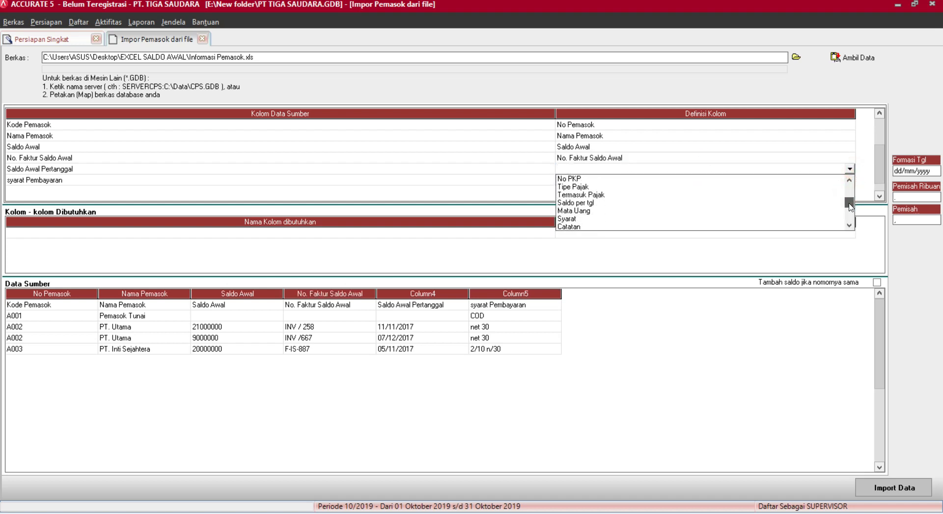
{"action": "left_click", "coordinate": [604, 203]}
{"action": "left_click", "coordinate": [678, 179]}
{"action": "left_click", "coordinate": [677, 179]}
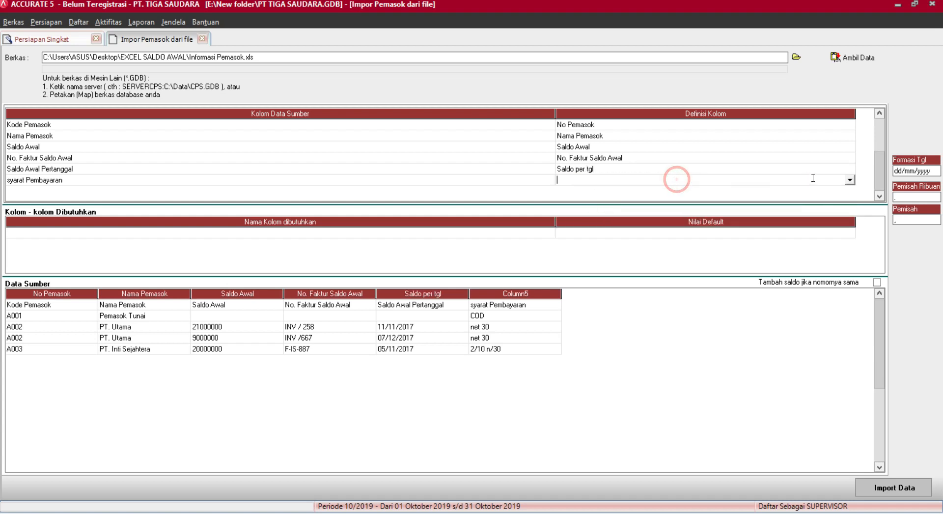
{"action": "left_click", "coordinate": [849, 180]}
{"action": "left_click_drag", "start_coordinate": [851, 203], "coordinate": [850, 217]}
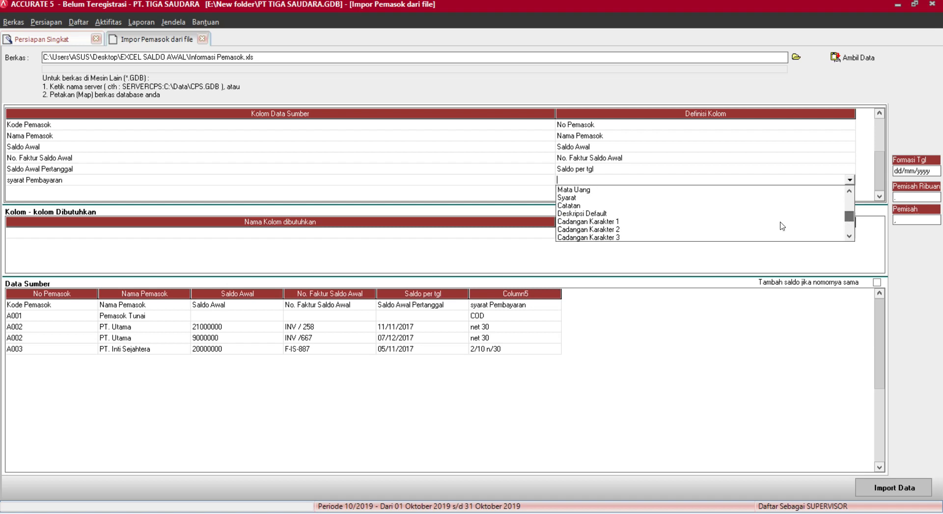
{"action": "left_click", "coordinate": [571, 199]}
Match COD to C.O.D, net 30 to Net 30, and 2/10 n/30 to 2/10 n/30.
{"action": "left_click", "coordinate": [232, 46]}
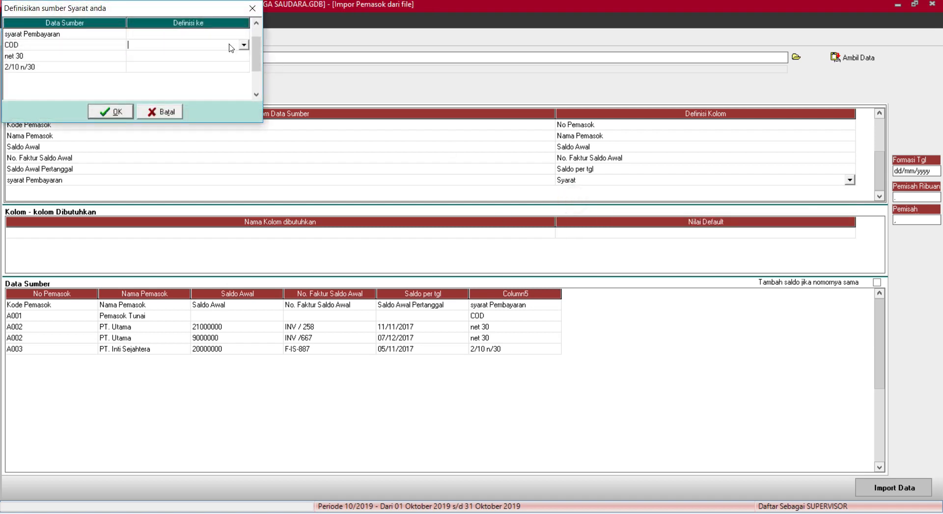
{"action": "left_click", "coordinate": [243, 45]}
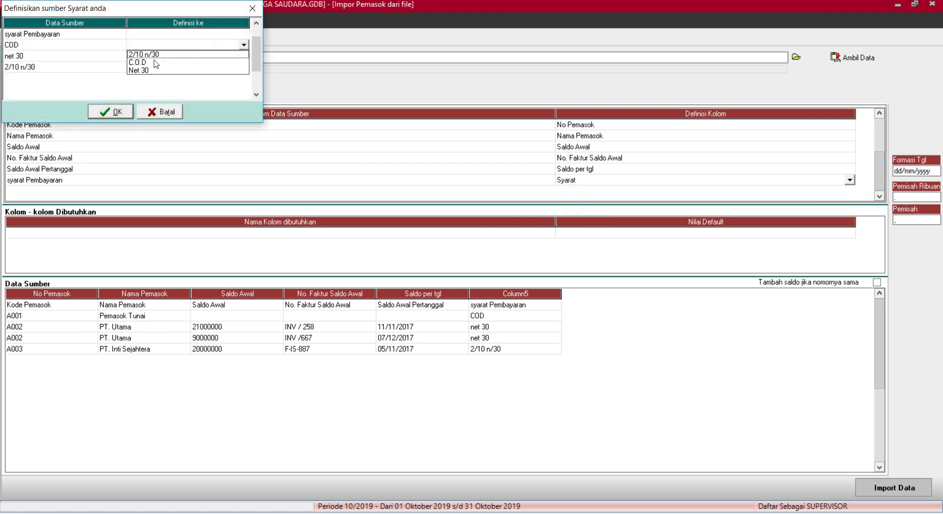
{"action": "left_click", "coordinate": [155, 62]}
{"action": "left_click", "coordinate": [152, 56]}
{"action": "left_click", "coordinate": [244, 57]}
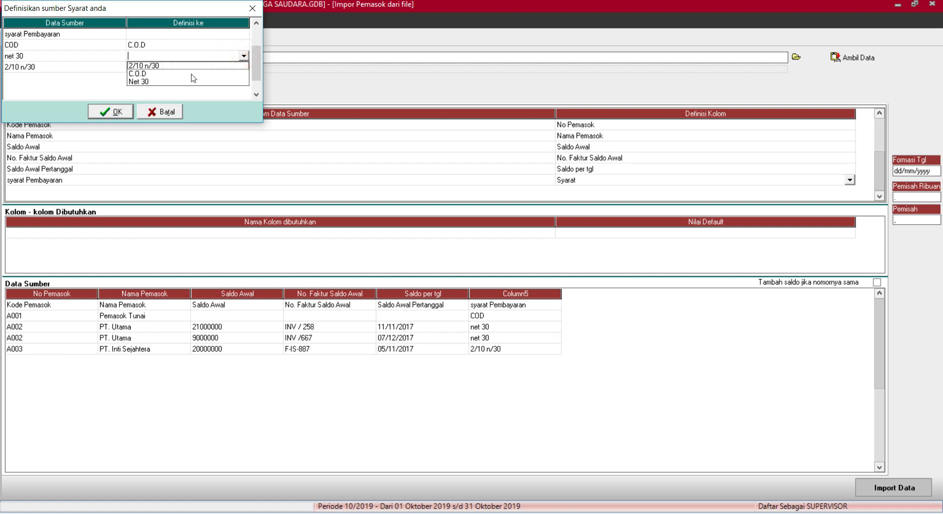
{"action": "left_click", "coordinate": [140, 81]}
{"action": "left_click", "coordinate": [220, 66]}
{"action": "left_click", "coordinate": [243, 67]}
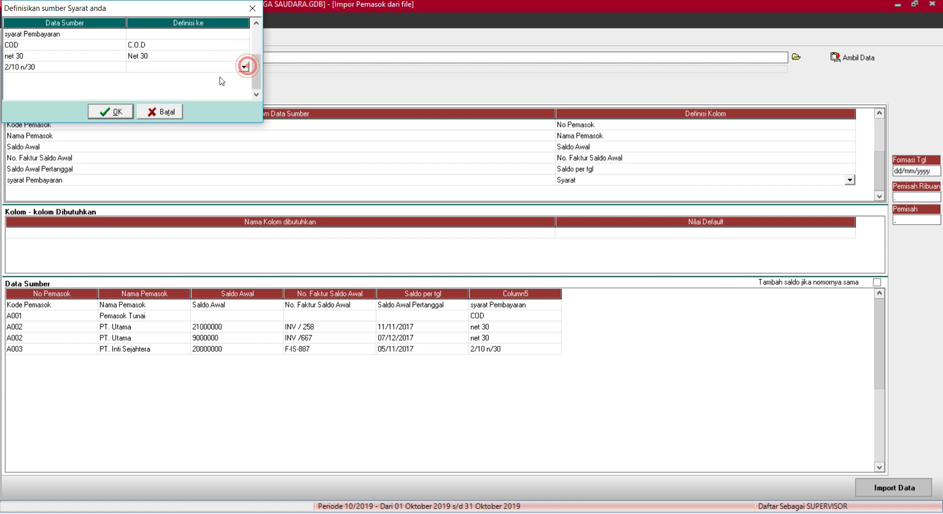
{"action": "left_click", "coordinate": [148, 75]}
{"action": "left_click", "coordinate": [111, 111]}
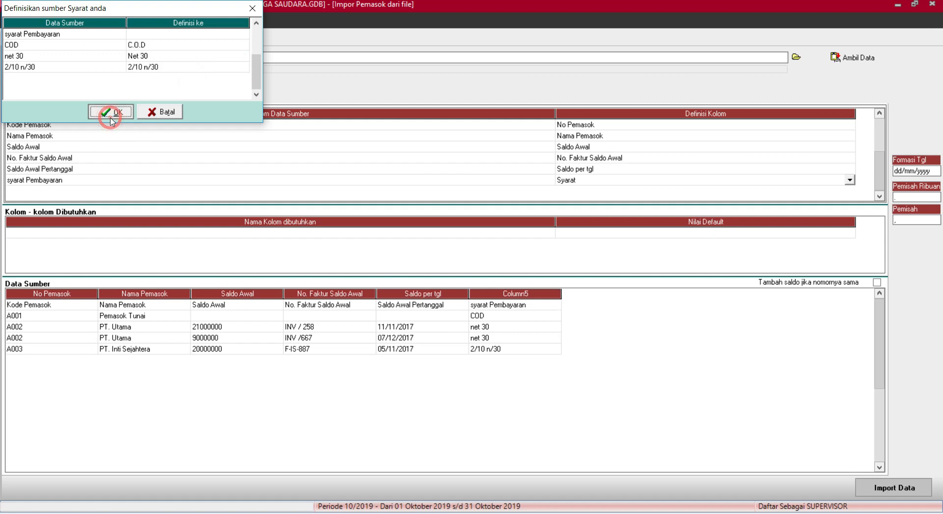
Delete the header row, tick adding balances for repeated numbers, and run the import.
{"action": "left_click", "coordinate": [475, 306]}
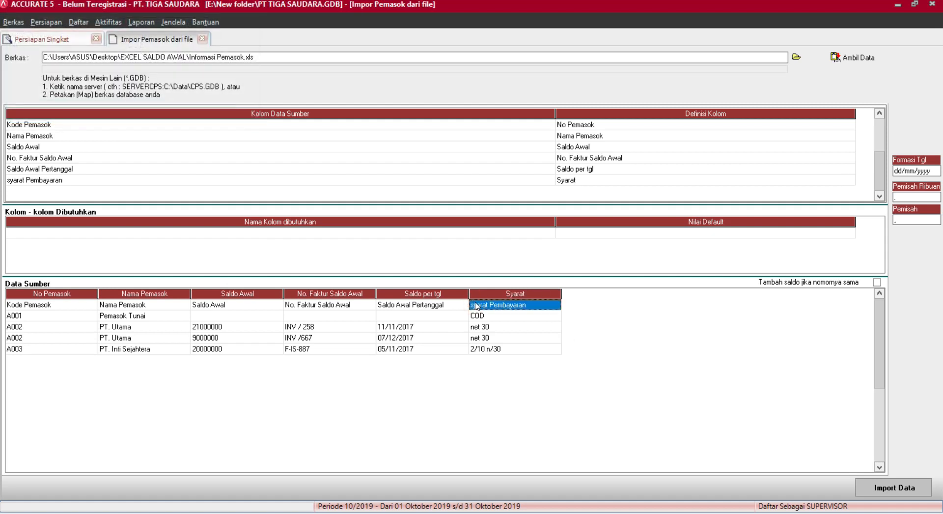
{"action": "key", "text": "ctrl+Delete"}
{"action": "key", "text": "Return"}
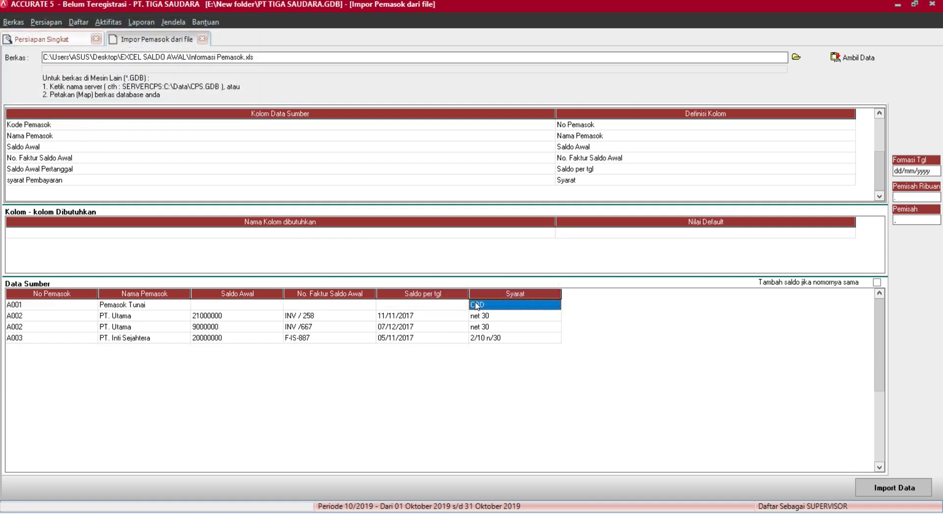
{"action": "left_click", "coordinate": [878, 282]}
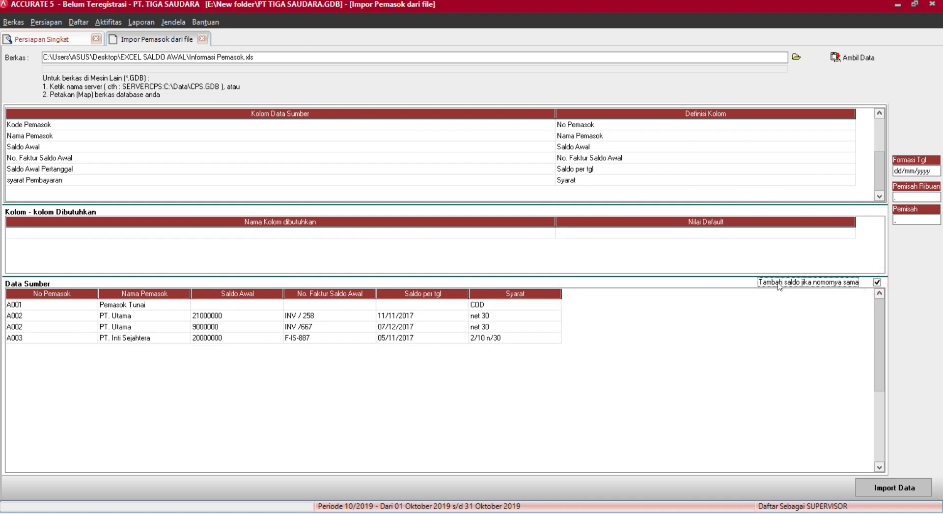
{"action": "left_click", "coordinate": [913, 491]}
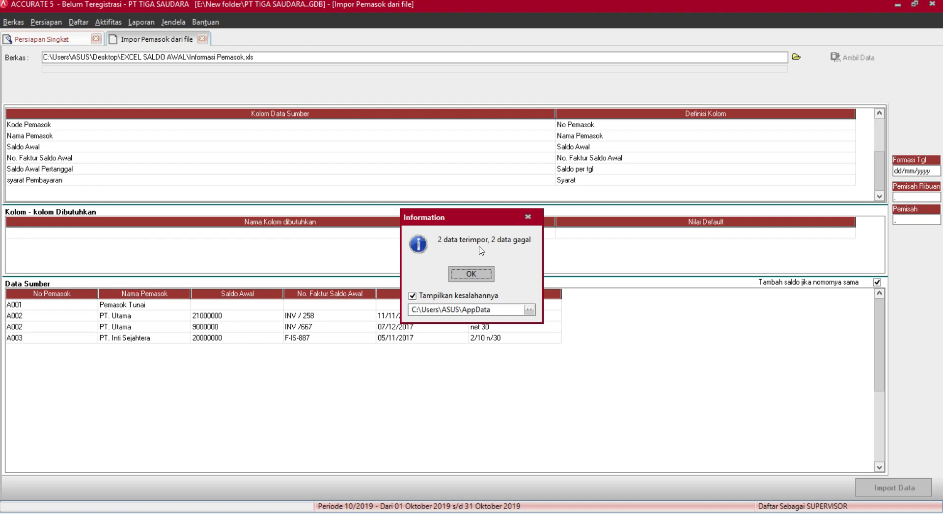
Read the Impopemasok error log showing INV / 258 and F-IS-887 already exist, then return to Accurate.
{"action": "left_click", "coordinate": [489, 284]}
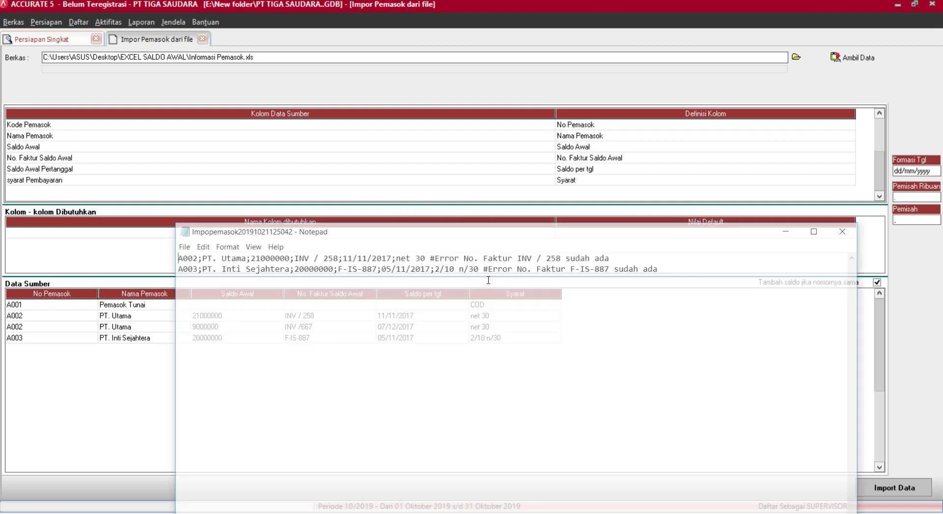
{"action": "key", "text": "super"}
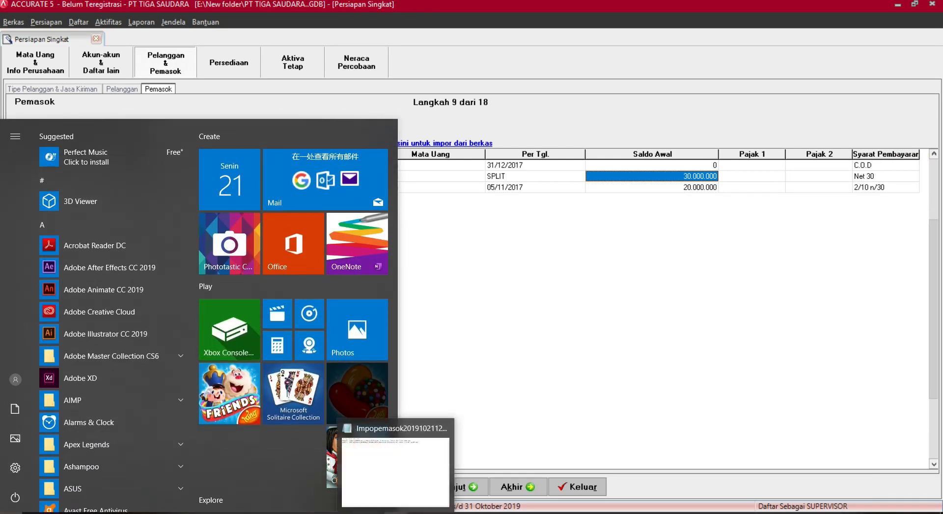
{"action": "left_click", "coordinate": [395, 513]}
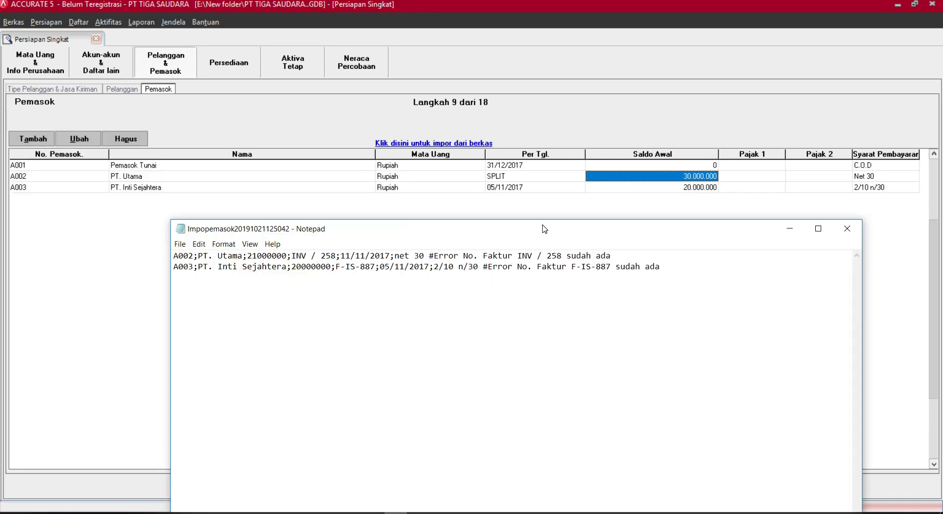
{"action": "left_click_drag", "start_coordinate": [542, 226], "coordinate": [570, 222]}
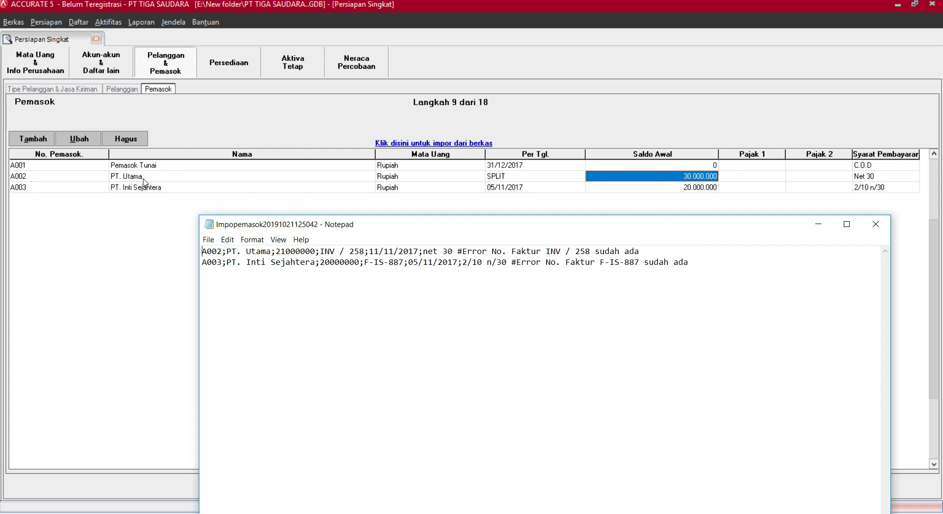
{"action": "left_click", "coordinate": [681, 166]}
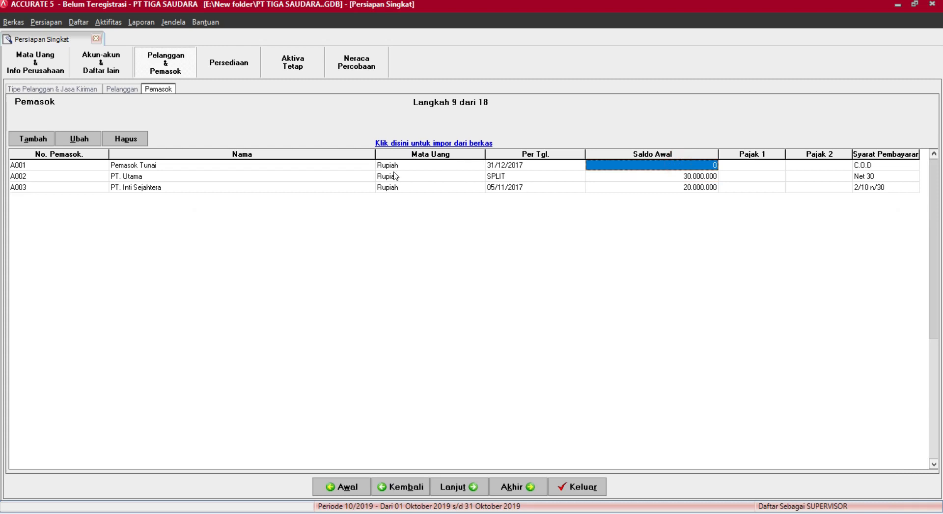
Review PT. Utama's opening balance breakdown across invoices INV / 258 and INV /667.
{"action": "left_click", "coordinate": [273, 165]}
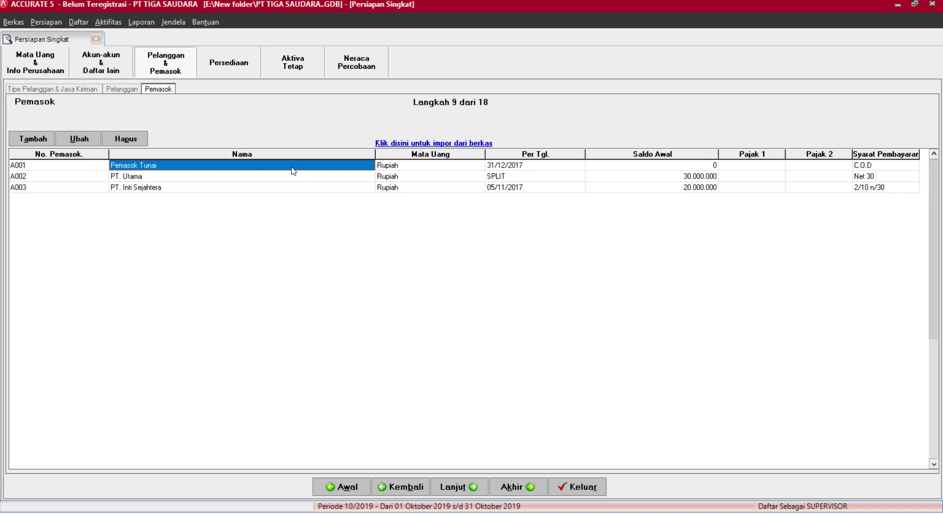
{"action": "left_click", "coordinate": [317, 177]}
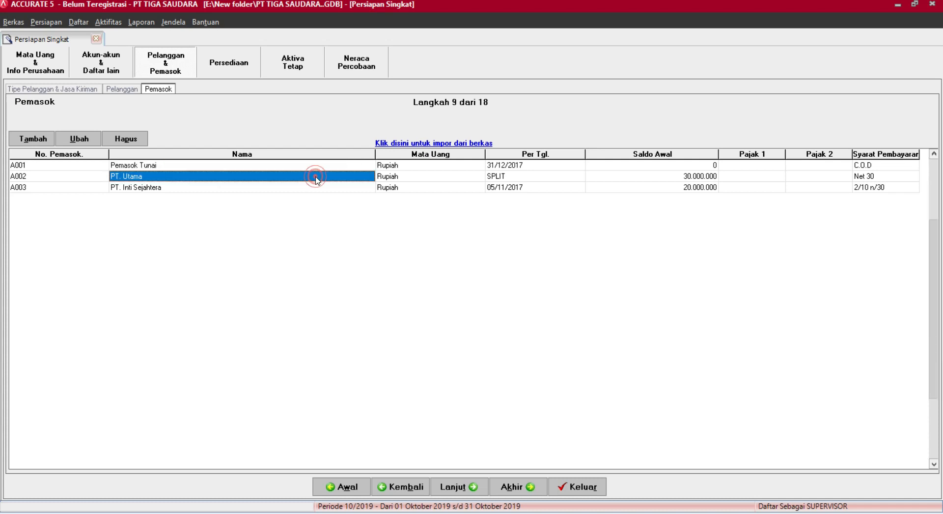
{"action": "left_click", "coordinate": [669, 177]}
{"action": "left_click", "coordinate": [670, 176]}
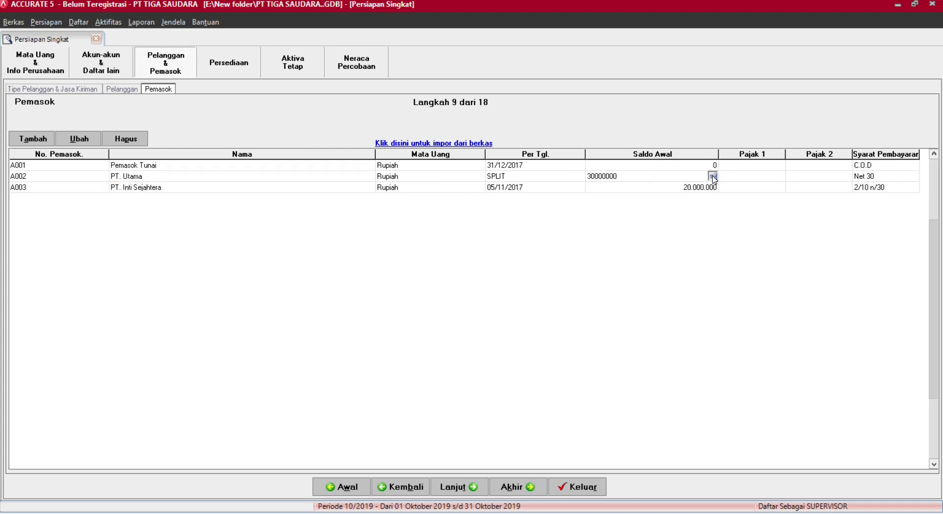
{"action": "left_click", "coordinate": [713, 176]}
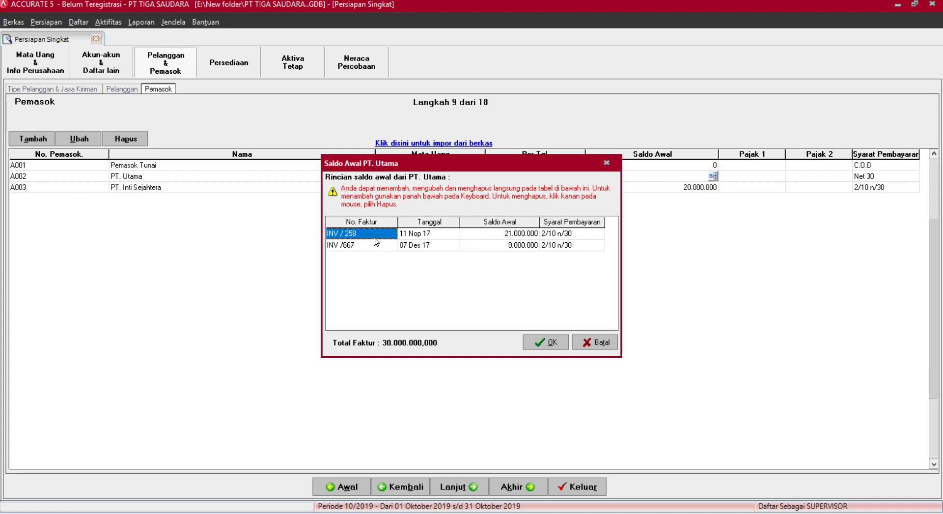
{"action": "left_click", "coordinate": [501, 234]}
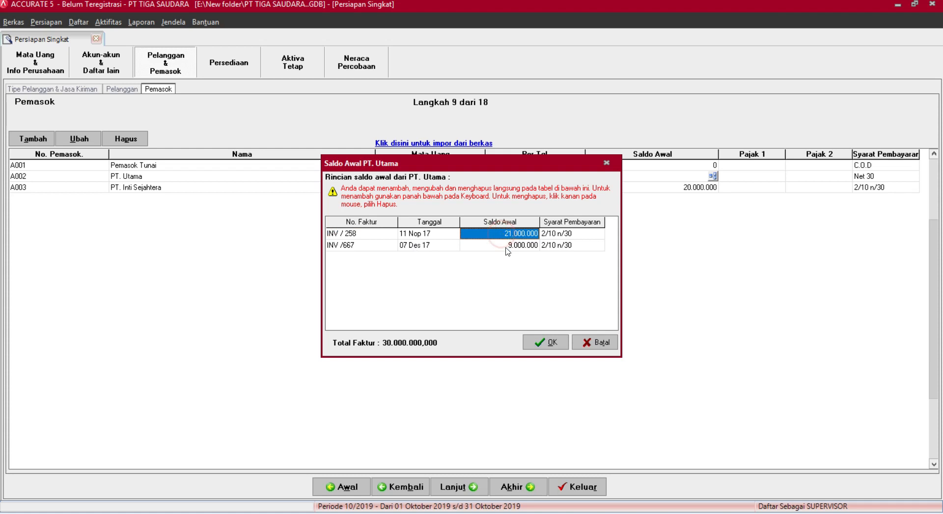
{"action": "left_click", "coordinate": [501, 245]}
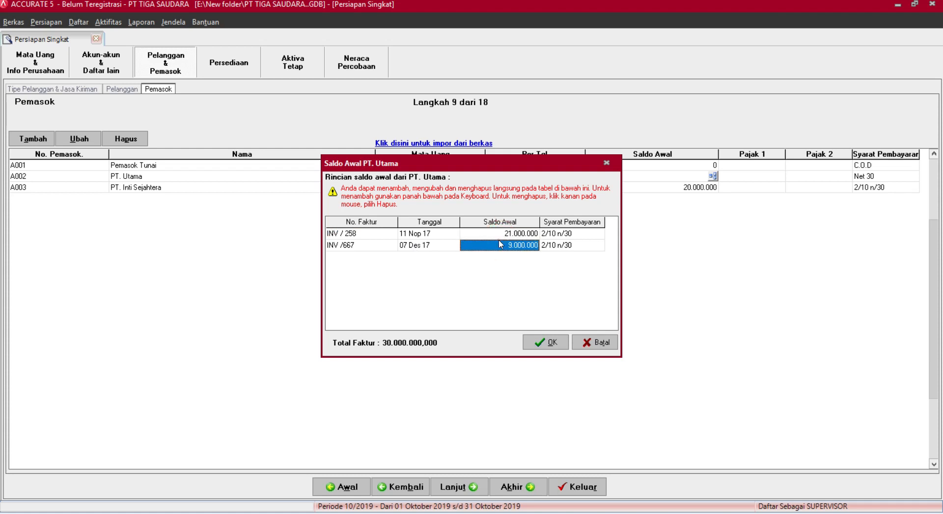
{"action": "left_click", "coordinate": [347, 237]}
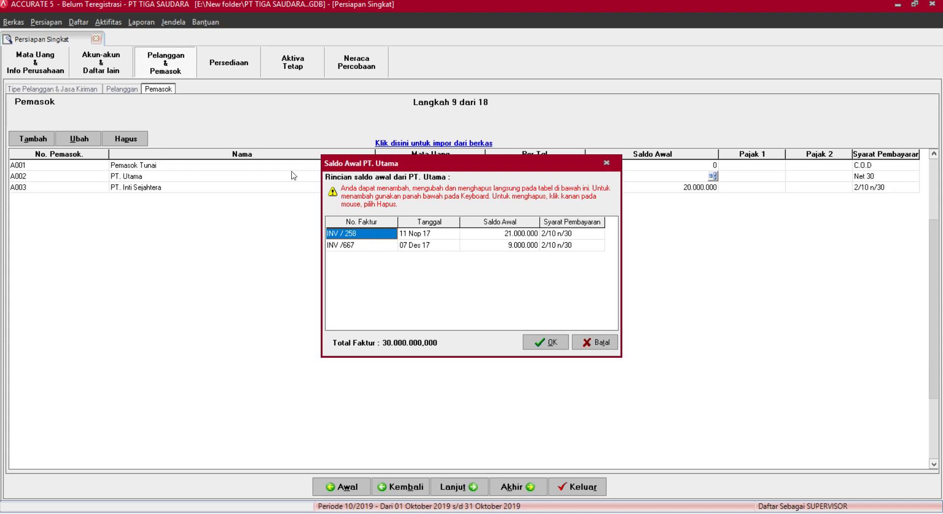
{"action": "left_click", "coordinate": [366, 245]}
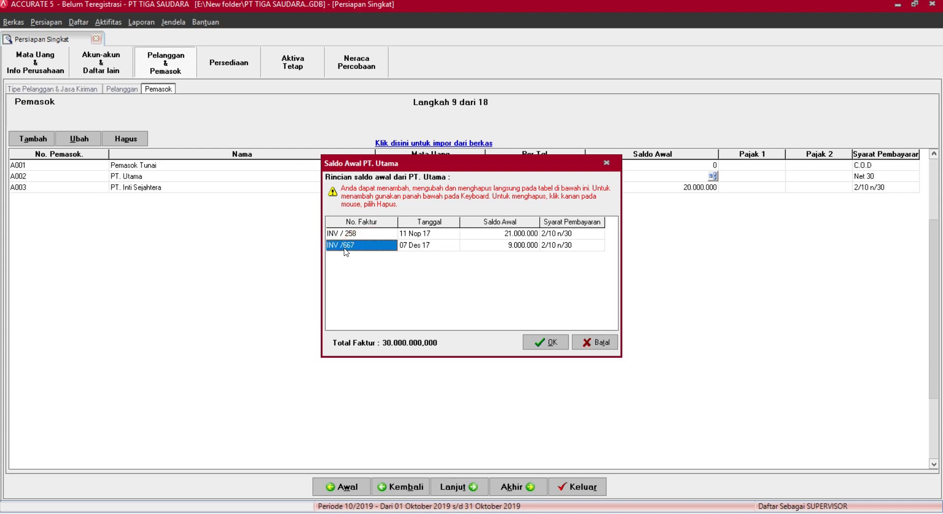
{"action": "left_click", "coordinate": [552, 342]}
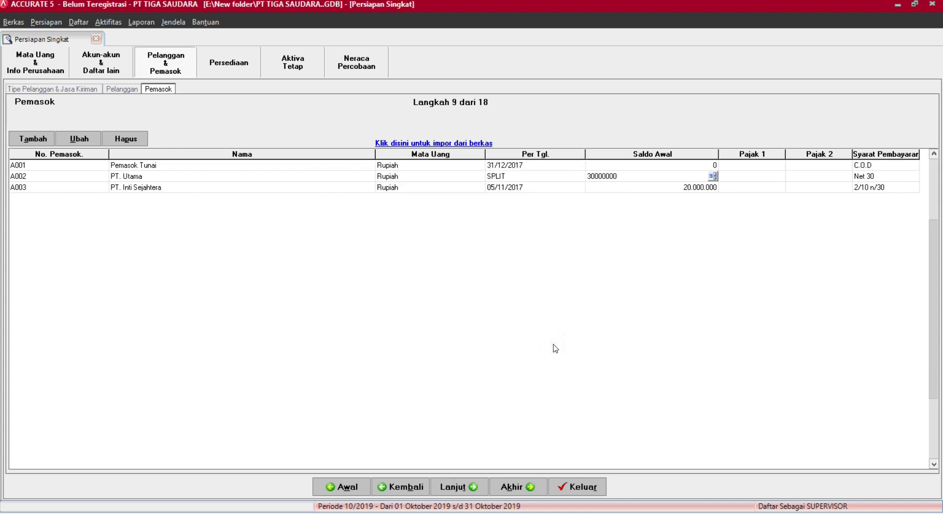
Close the breakdown unchanged and advance to the Persediaan inventory setup.
{"action": "left_click", "coordinate": [713, 176]}
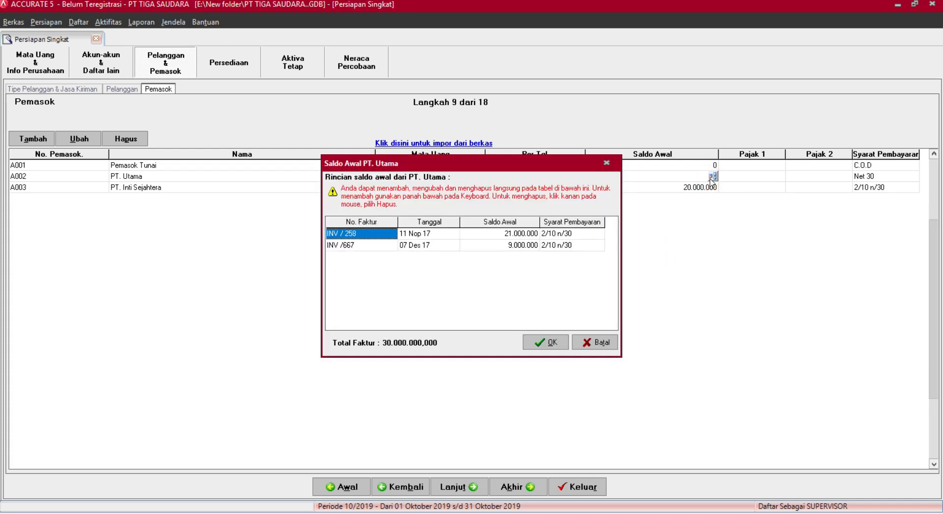
{"action": "left_click", "coordinate": [605, 163]}
{"action": "left_click", "coordinate": [529, 176]}
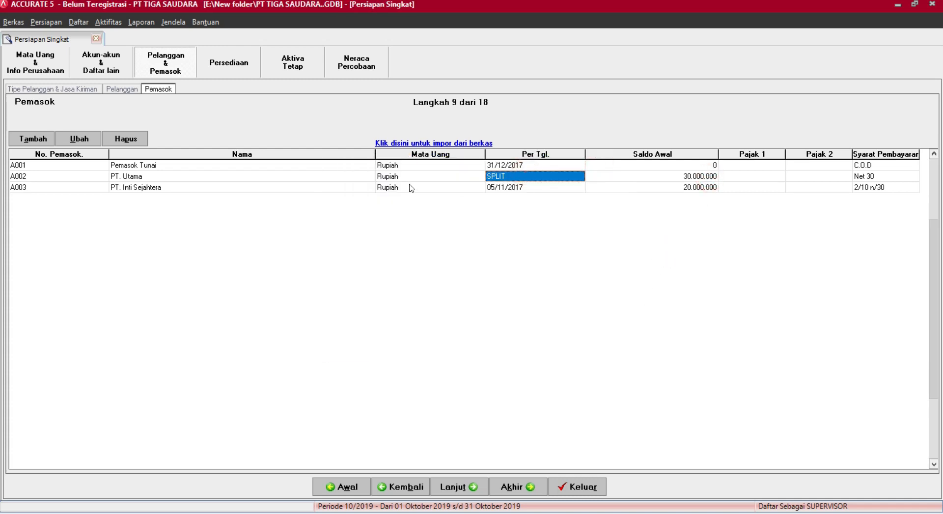
{"action": "left_click", "coordinate": [453, 493]}
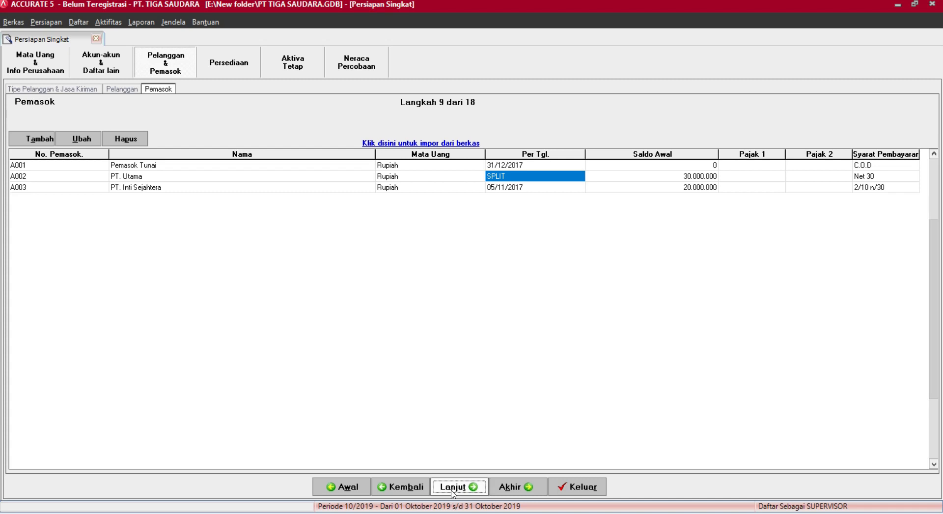
{"action": "left_click", "coordinate": [453, 487]}
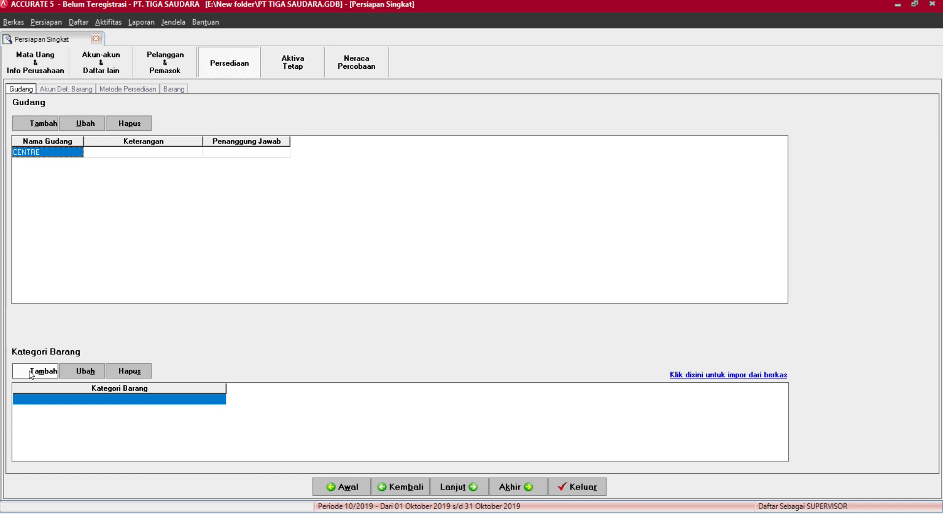
Discard the new item category, leave the CENTRE warehouse as is, and advance to Akun Default Barang.
{"action": "left_click", "coordinate": [31, 372]}
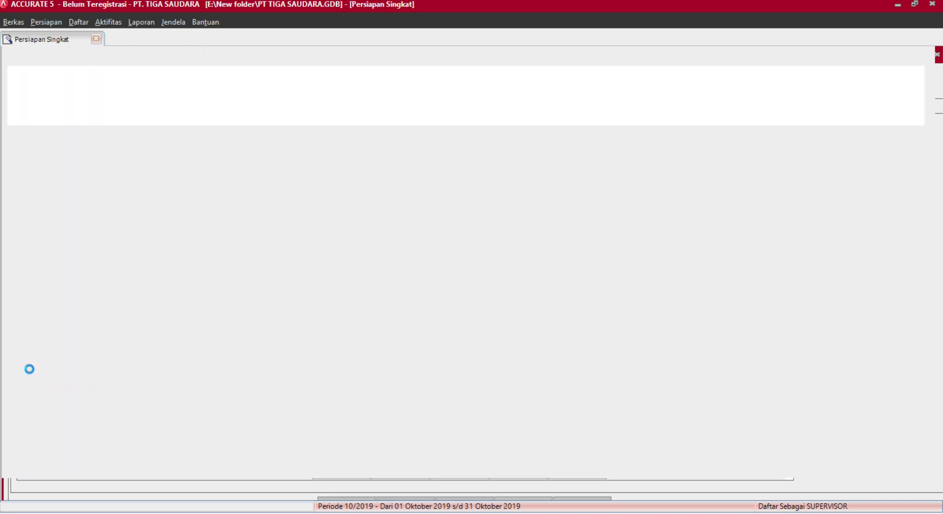
{"action": "left_click", "coordinate": [202, 39]}
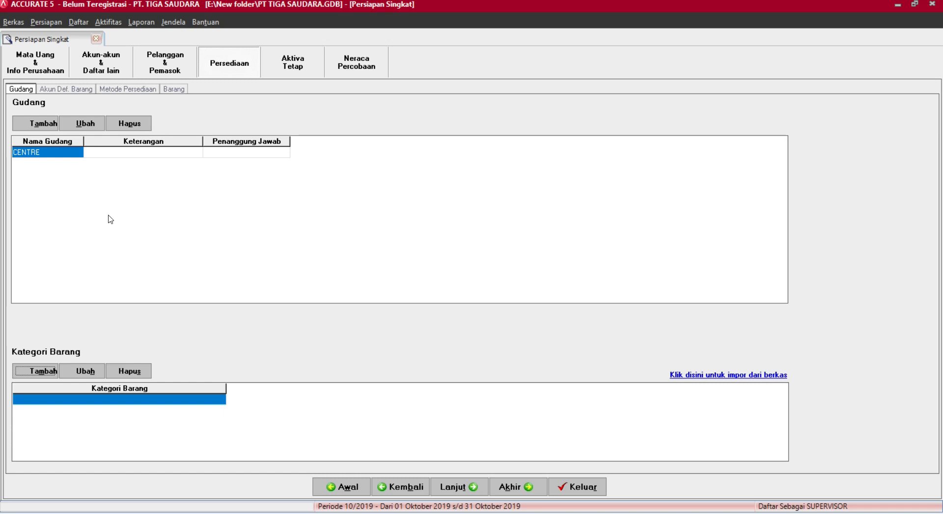
{"action": "left_click", "coordinate": [237, 153]}
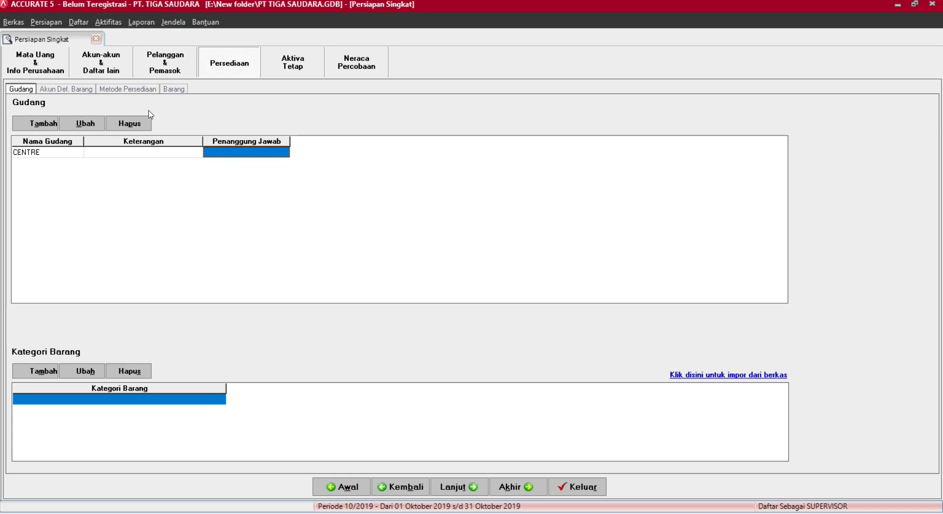
{"action": "left_click", "coordinate": [458, 487]}
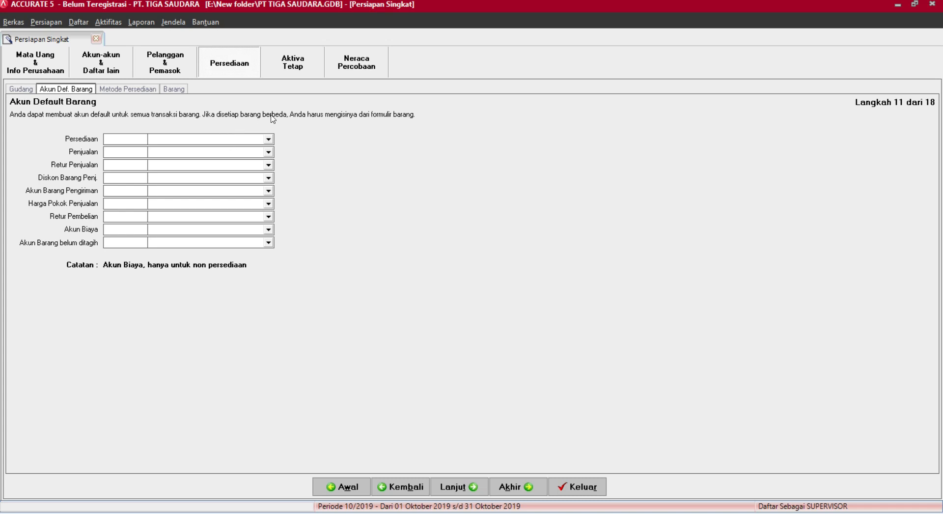
Set the inventory (1105-001), sales (4101-001), sales return (4201), sales discount (4202) and shipped goods (1105-102) accounts.
{"action": "left_click", "coordinate": [260, 141]}
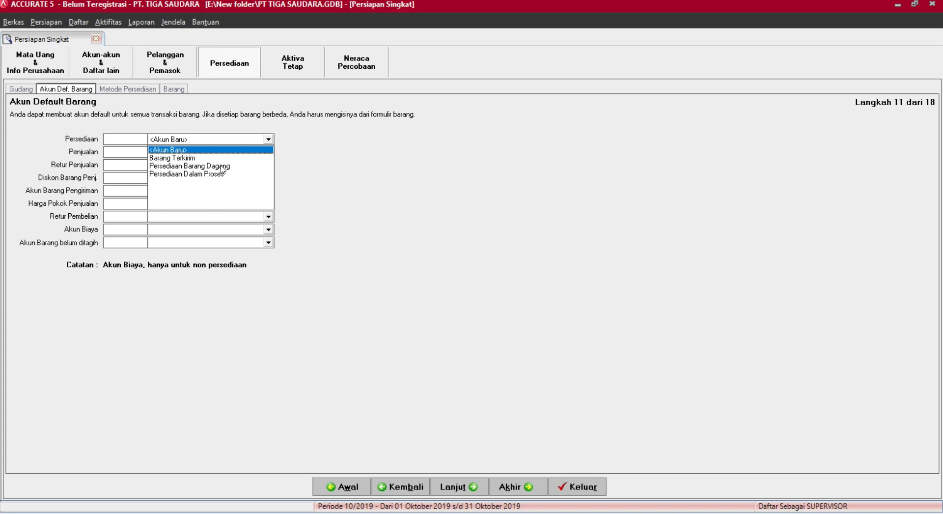
{"action": "left_click", "coordinate": [216, 166]}
{"action": "left_click", "coordinate": [263, 153]}
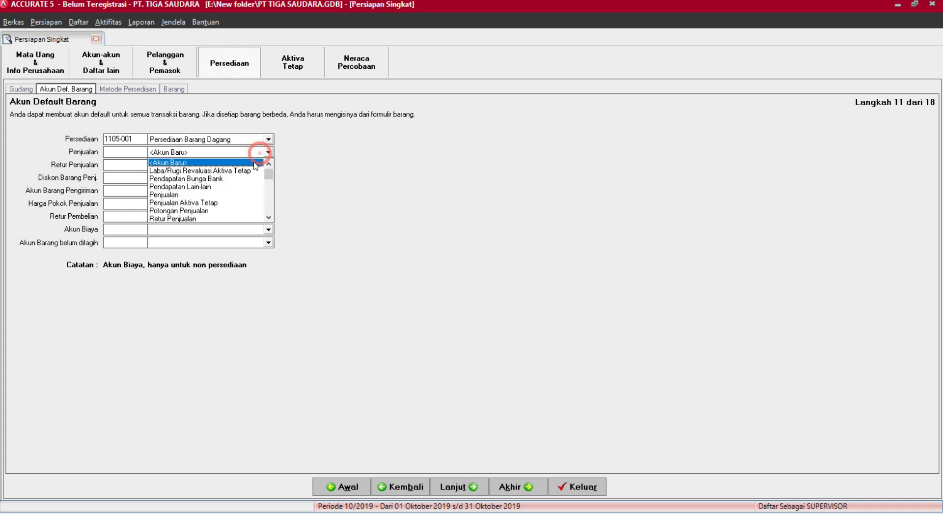
{"action": "left_click", "coordinate": [191, 196]}
{"action": "left_click", "coordinate": [231, 164]}
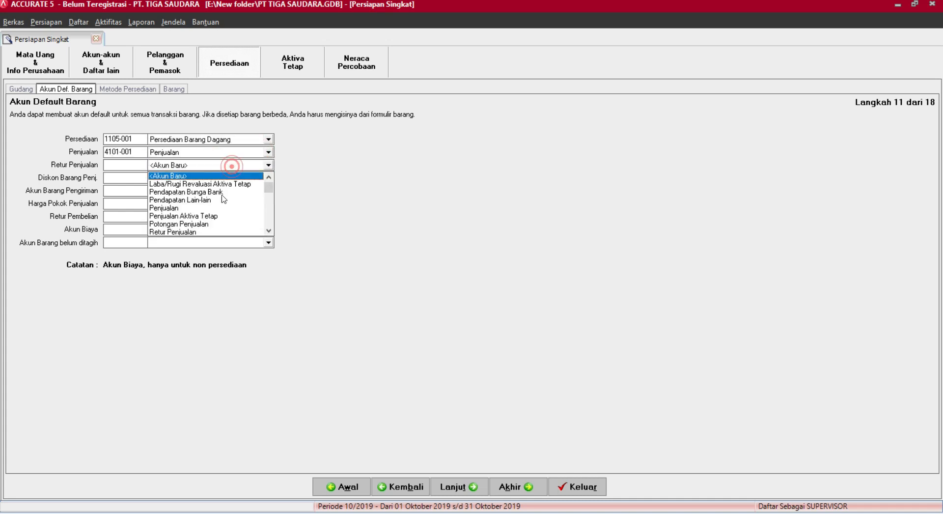
{"action": "left_click", "coordinate": [206, 232]}
{"action": "left_click", "coordinate": [240, 178]}
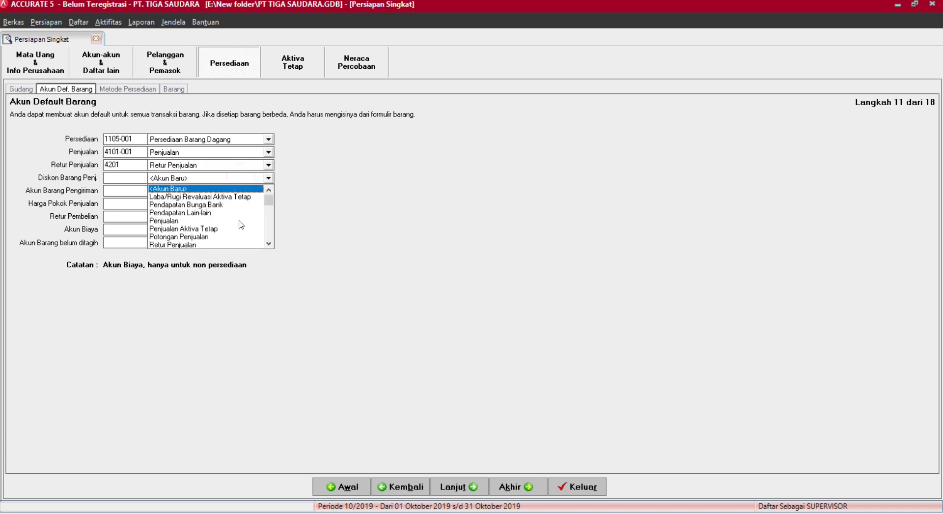
{"action": "left_click", "coordinate": [207, 238]}
{"action": "left_click", "coordinate": [235, 191]}
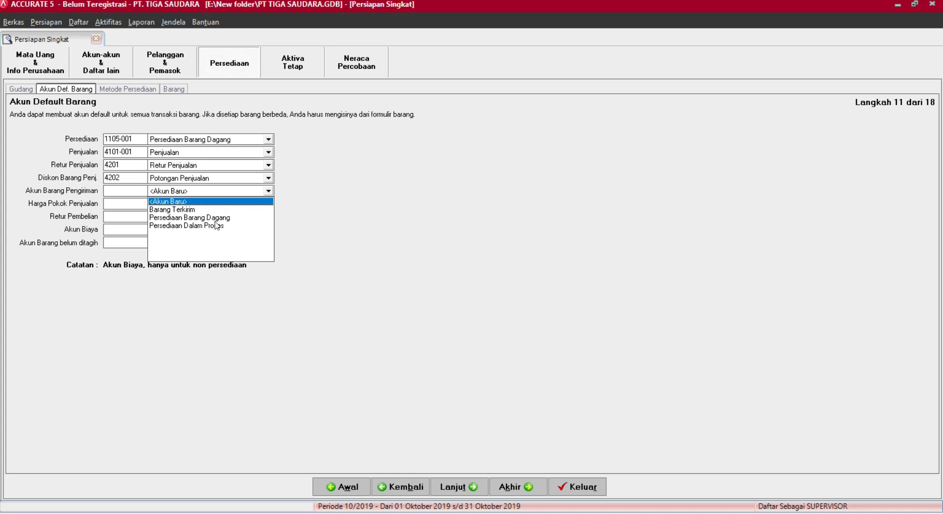
{"action": "left_click", "coordinate": [201, 210]}
Set HPP 5100-001, purchase return 1105-001, expense 7200-003 and unbilled goods 2107 accounts, then continue.
{"action": "left_click", "coordinate": [243, 203]}
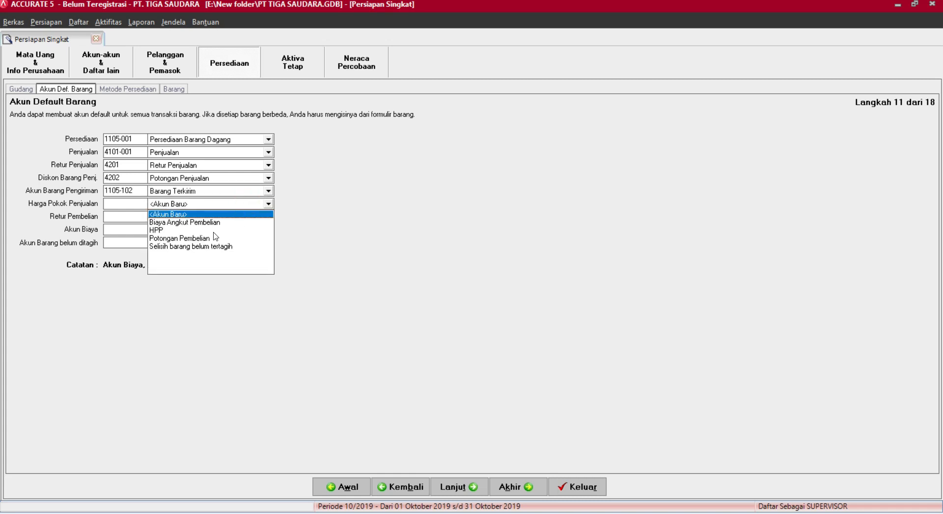
{"action": "left_click", "coordinate": [199, 231]}
{"action": "left_click", "coordinate": [223, 217]}
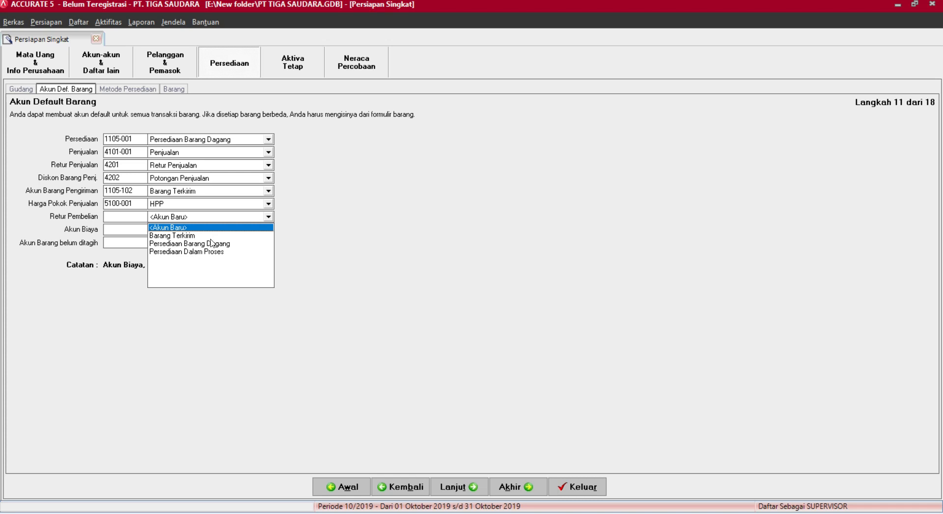
{"action": "left_click", "coordinate": [213, 244]}
{"action": "left_click", "coordinate": [214, 230]}
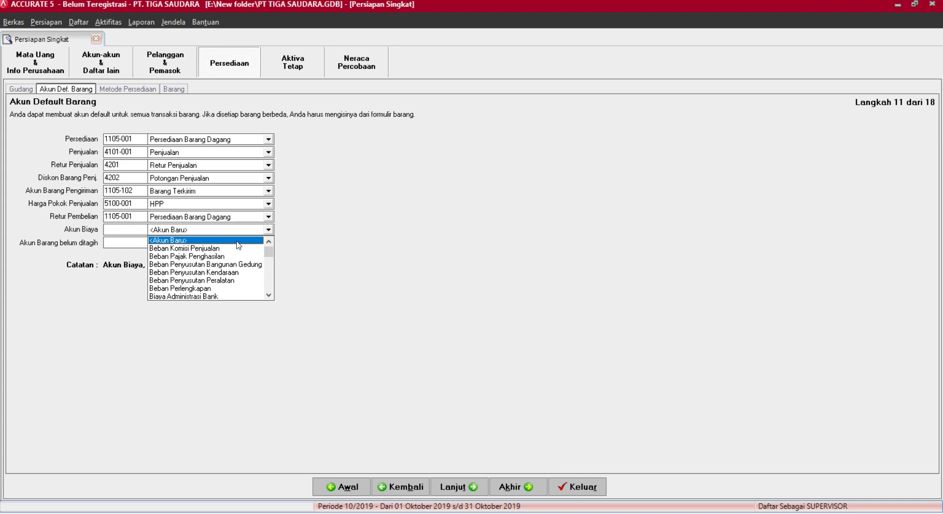
{"action": "left_click", "coordinate": [270, 278]}
{"action": "left_click", "coordinate": [206, 281]}
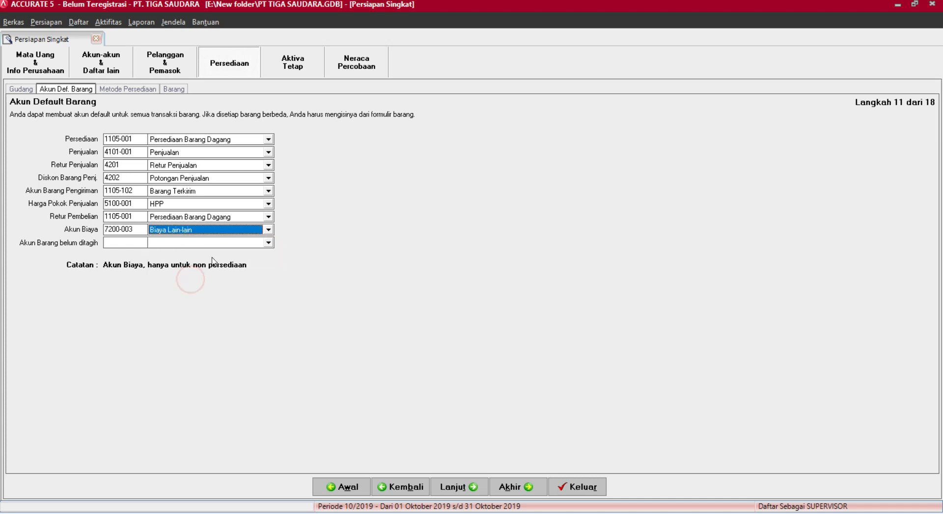
{"action": "left_click", "coordinate": [215, 243]}
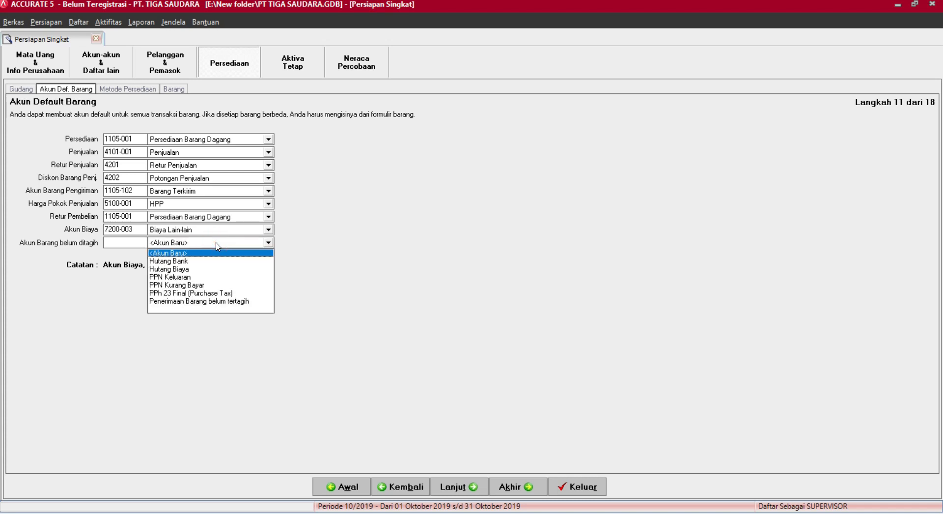
{"action": "left_click", "coordinate": [216, 301]}
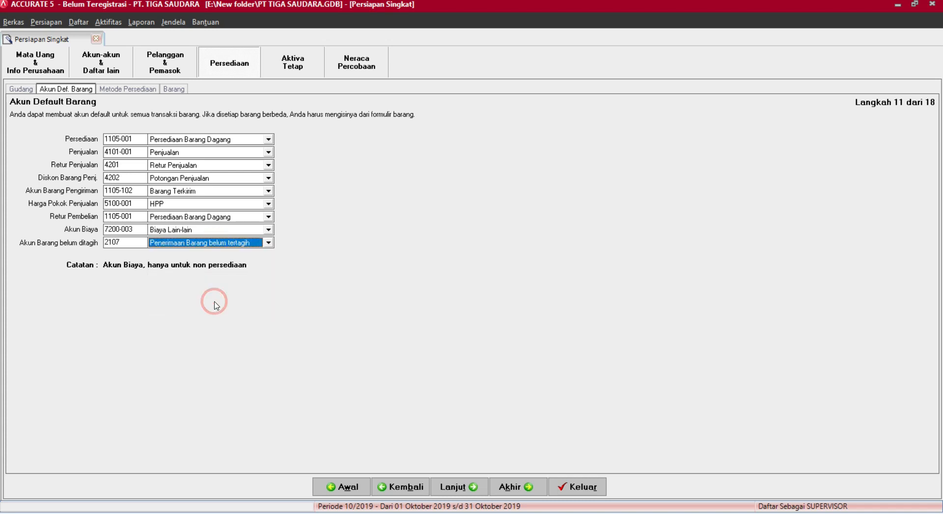
{"action": "left_click", "coordinate": [459, 483]}
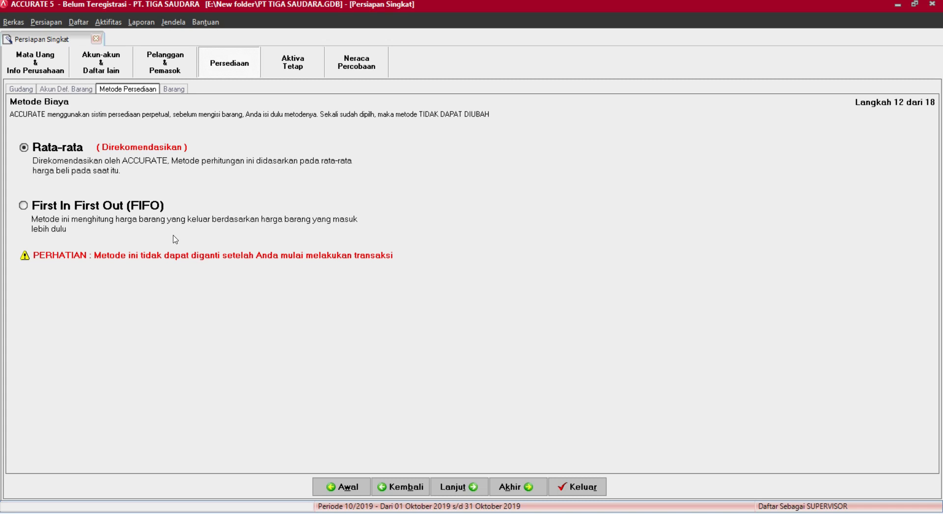
Choose First In First Out (FIFO) costing and proceed to the Informasi Barang step.
{"action": "left_click", "coordinate": [71, 214]}
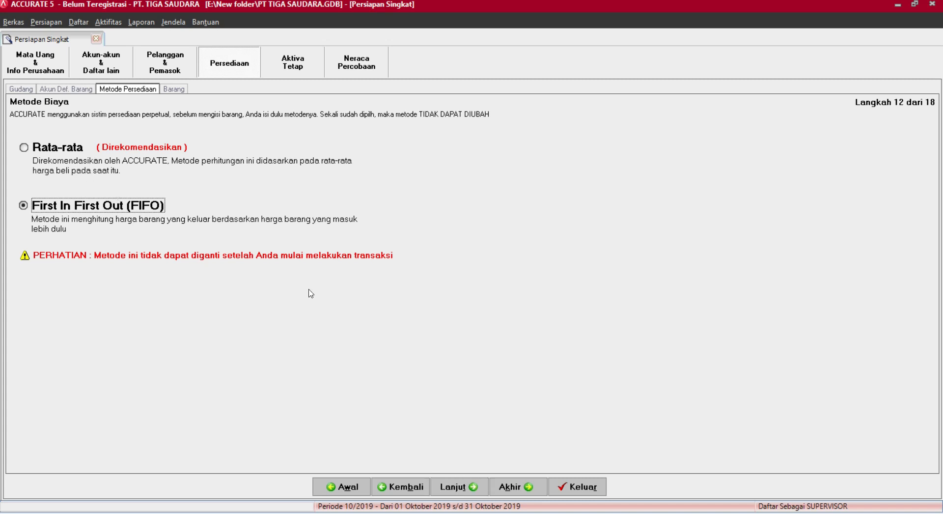
{"action": "left_click", "coordinate": [467, 487]}
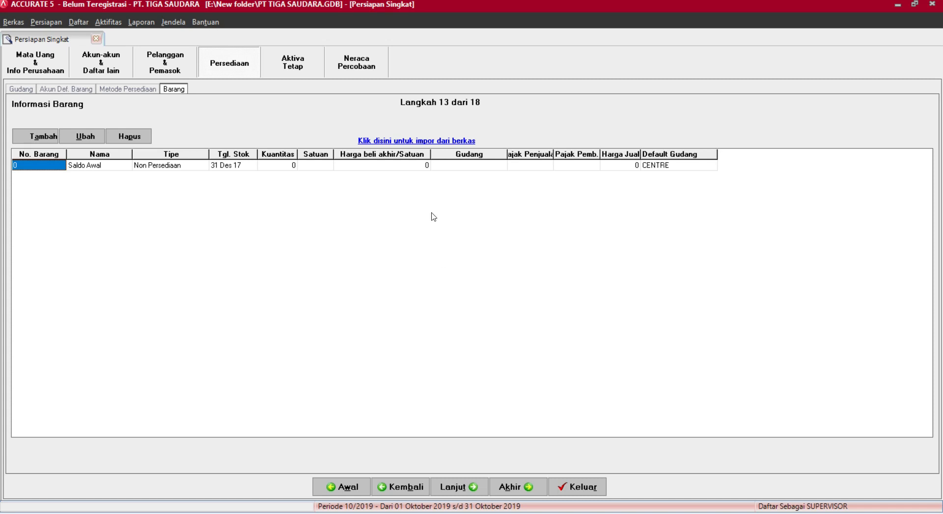
Load Informasi Item Barang.xls into the item import and fetch its six item rows.
{"action": "left_click", "coordinate": [429, 140]}
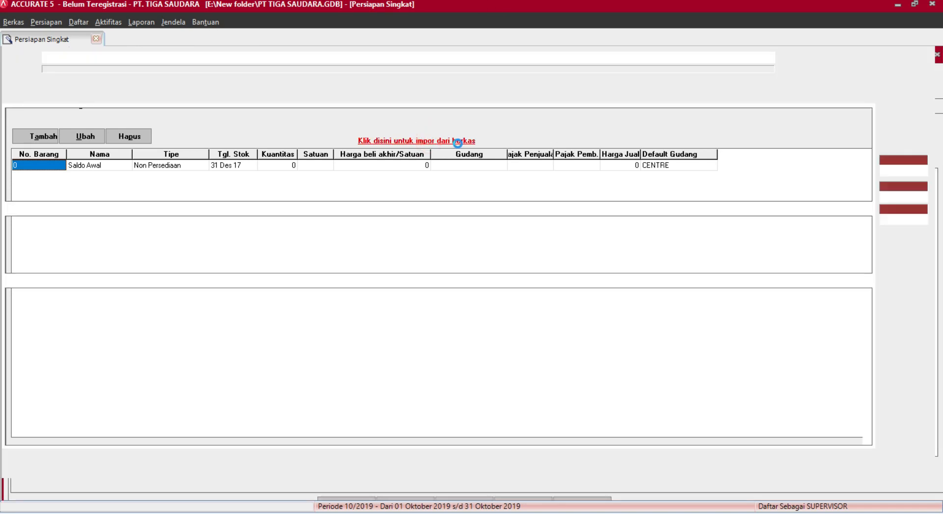
{"action": "left_click", "coordinate": [796, 57]}
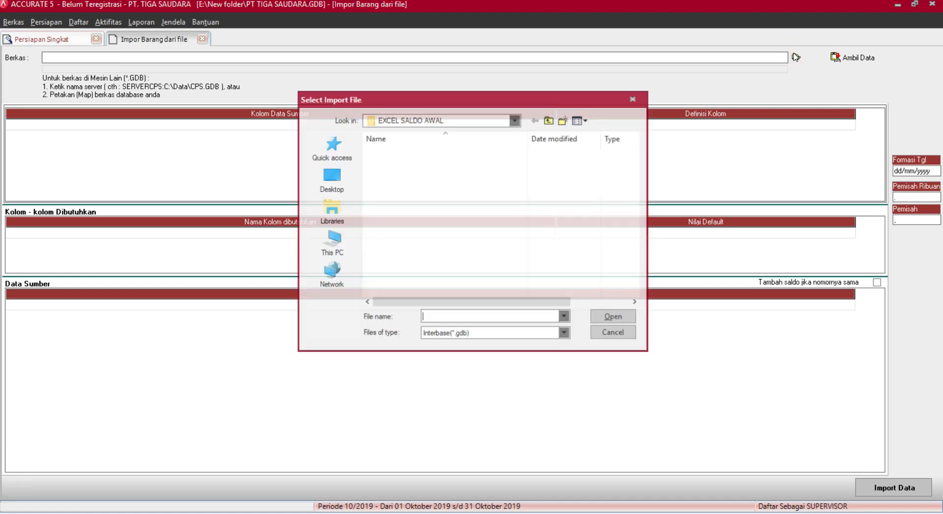
{"action": "left_click", "coordinate": [474, 334]}
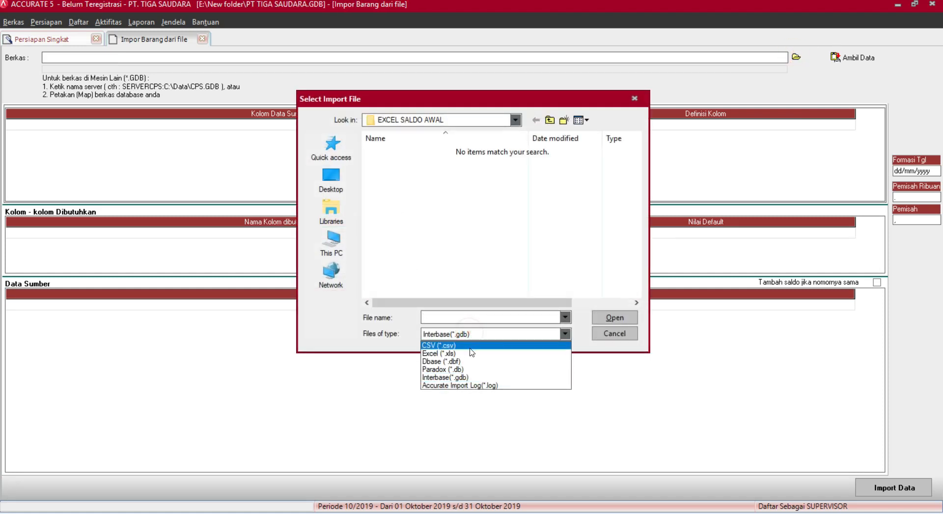
{"action": "left_click", "coordinate": [470, 344]}
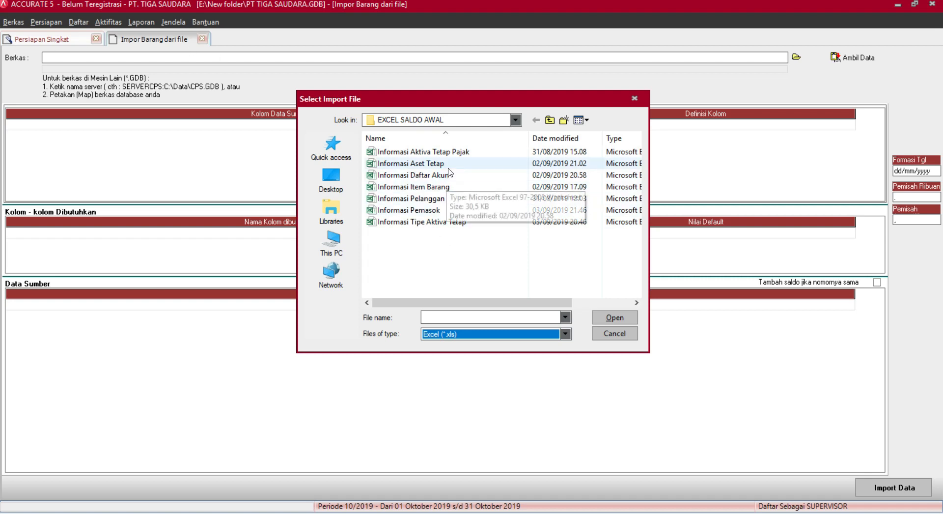
{"action": "left_click", "coordinate": [451, 187]}
{"action": "left_click", "coordinate": [604, 314]}
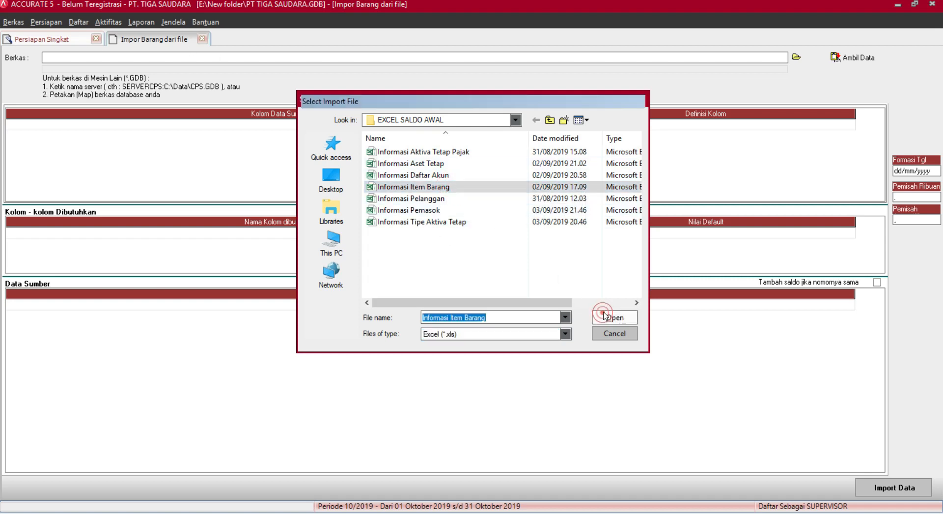
{"action": "left_click", "coordinate": [836, 57]}
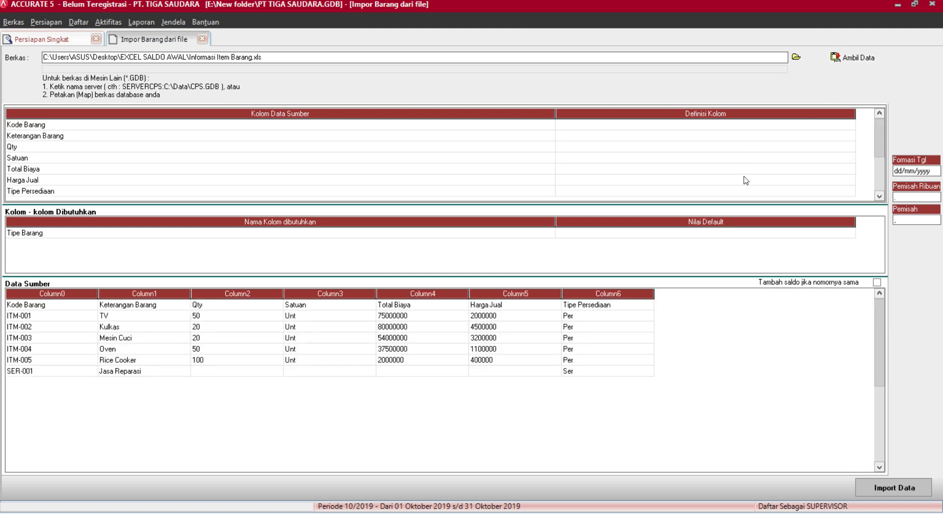
Map Kode Barang to No. Barang and Keterangan Barang to Deskripsi Barang.
{"action": "left_click", "coordinate": [843, 126]}
{"action": "left_click", "coordinate": [851, 126]}
{"action": "left_click", "coordinate": [851, 124]}
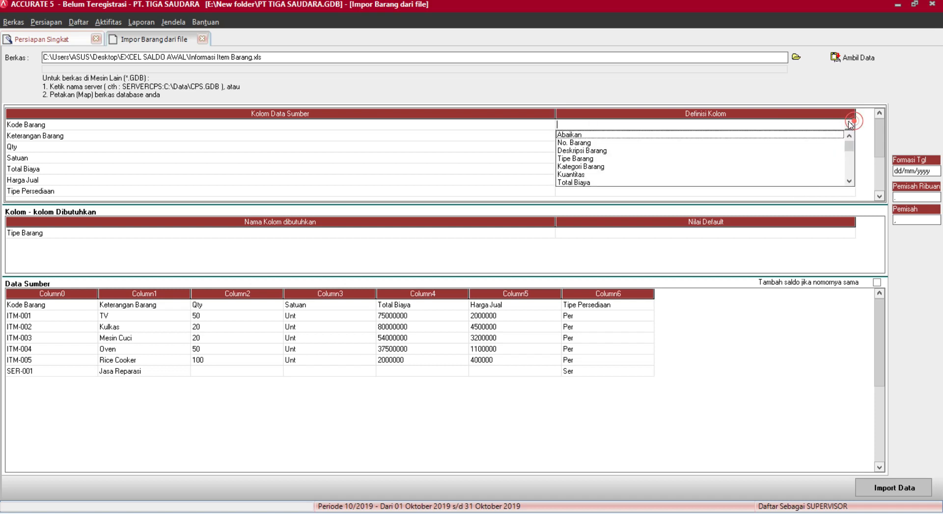
{"action": "left_click", "coordinate": [590, 139]}
{"action": "left_click", "coordinate": [625, 138]}
{"action": "left_click", "coordinate": [626, 137]}
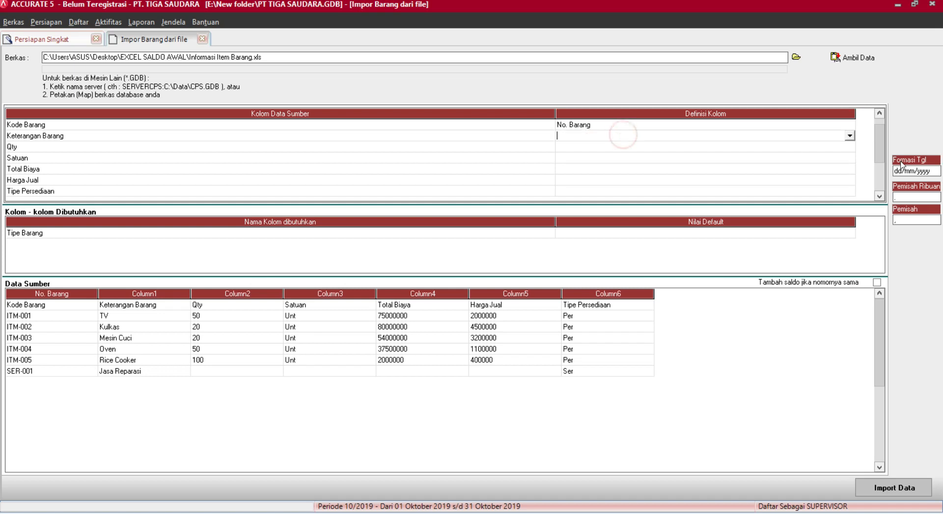
{"action": "left_click", "coordinate": [851, 136]}
{"action": "left_click", "coordinate": [596, 153]}
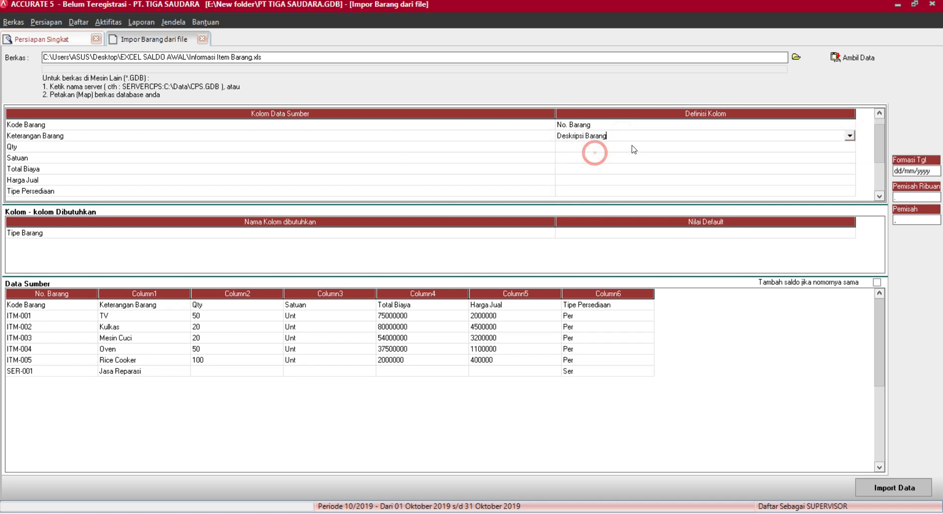
{"action": "left_click", "coordinate": [852, 153]}
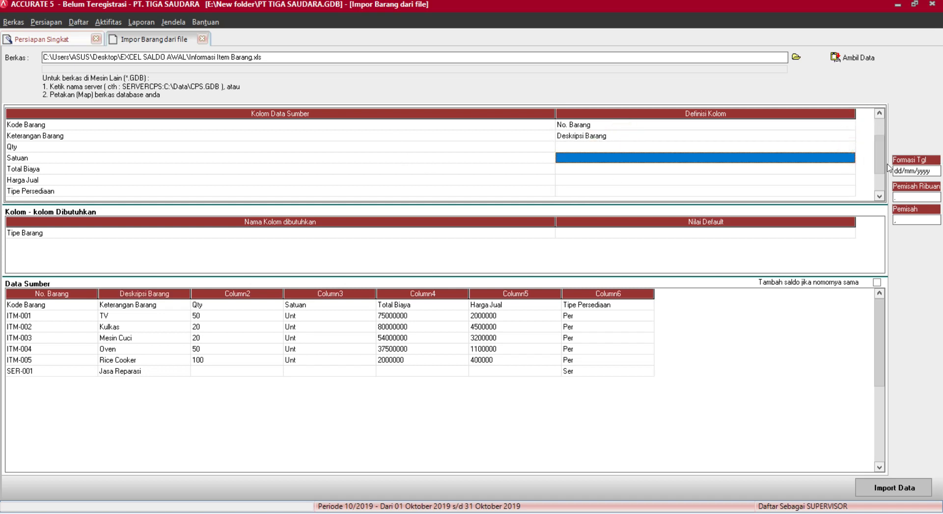
Map Qty to Kuantitas, Satuan to Unit 1, and Total Biaya to Total Biaya.
{"action": "left_click", "coordinate": [852, 147]}
{"action": "left_click", "coordinate": [852, 148]}
{"action": "left_click", "coordinate": [850, 147]}
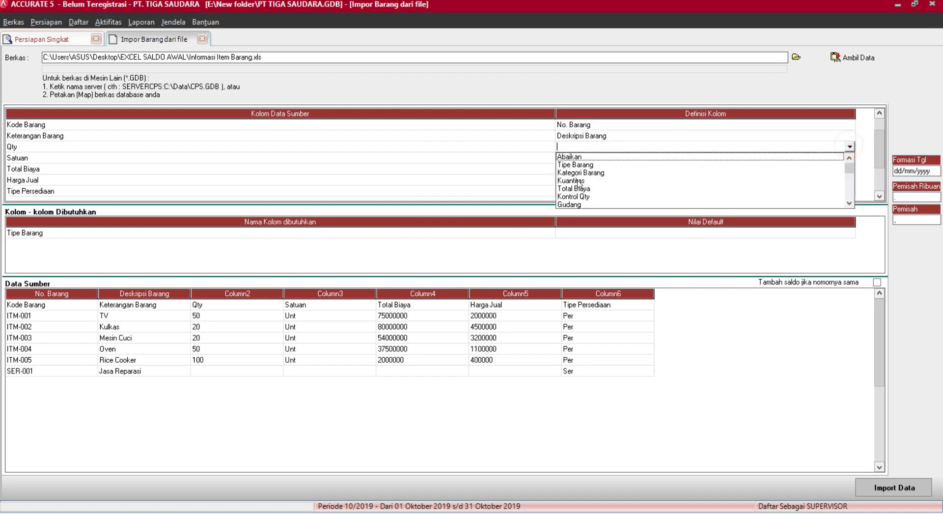
{"action": "left_click", "coordinate": [577, 180]}
{"action": "left_click", "coordinate": [615, 161]}
{"action": "left_click", "coordinate": [615, 161]}
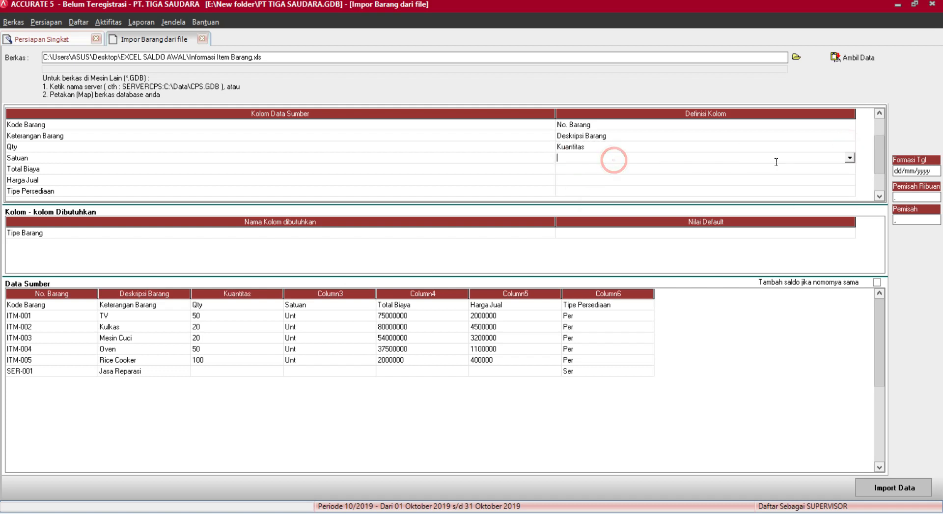
{"action": "left_click", "coordinate": [849, 157]}
{"action": "mouse_move", "coordinate": [848, 178]}
{"action": "left_mouse_down"}
{"action": "mouse_move", "coordinate": [849, 208]}
{"action": "mouse_move", "coordinate": [856, 174]}
{"action": "mouse_move", "coordinate": [850, 180]}
{"action": "left_mouse_up"}
{"action": "left_click", "coordinate": [563, 176]}
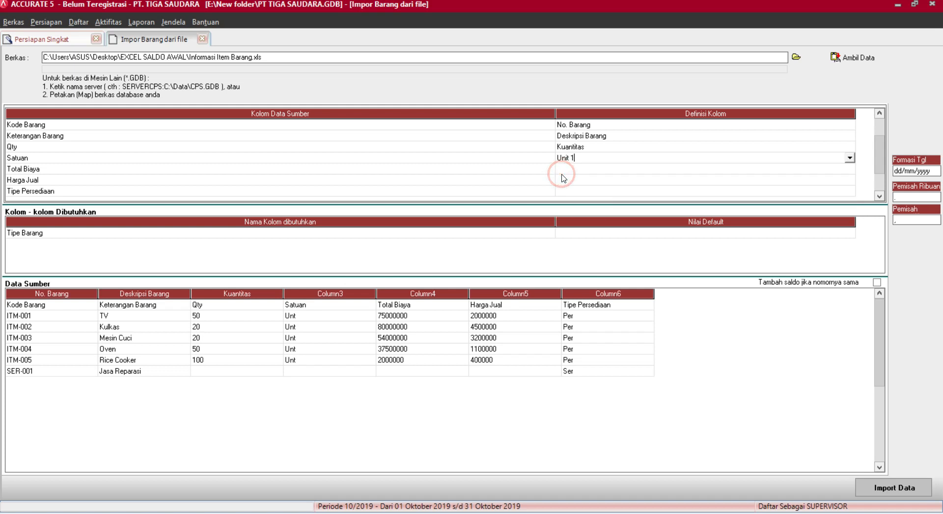
{"action": "left_click", "coordinate": [604, 172]}
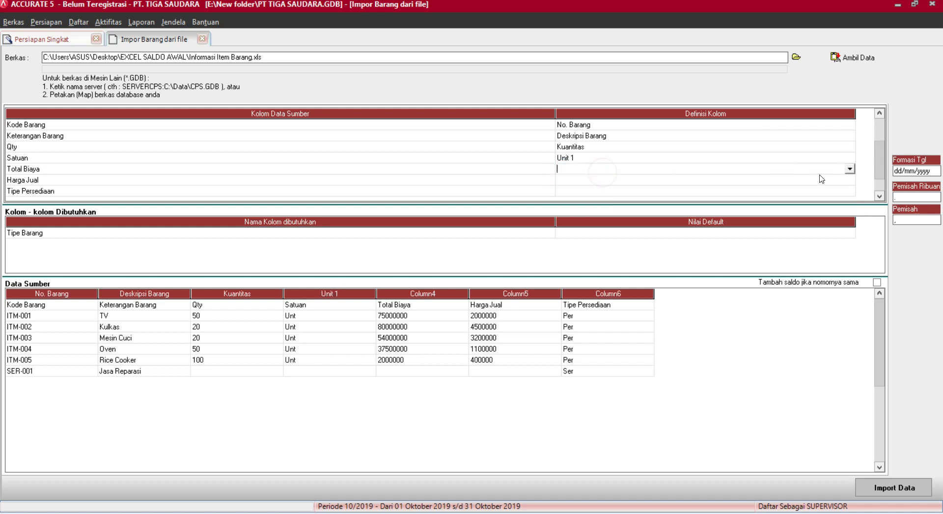
{"action": "left_click", "coordinate": [848, 170]}
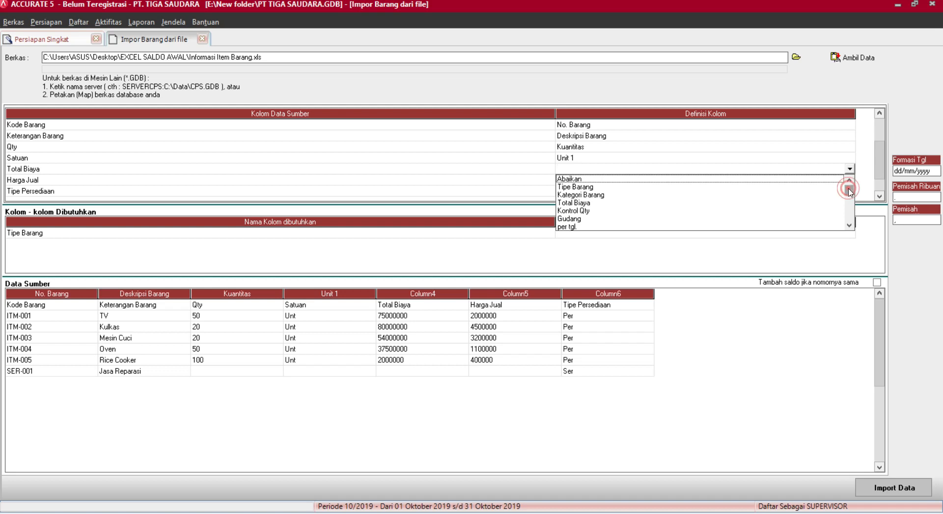
{"action": "mouse_move", "coordinate": [850, 187]}
{"action": "left_mouse_down"}
{"action": "mouse_move", "coordinate": [834, 219]}
{"action": "mouse_move", "coordinate": [839, 191]}
{"action": "left_mouse_up"}
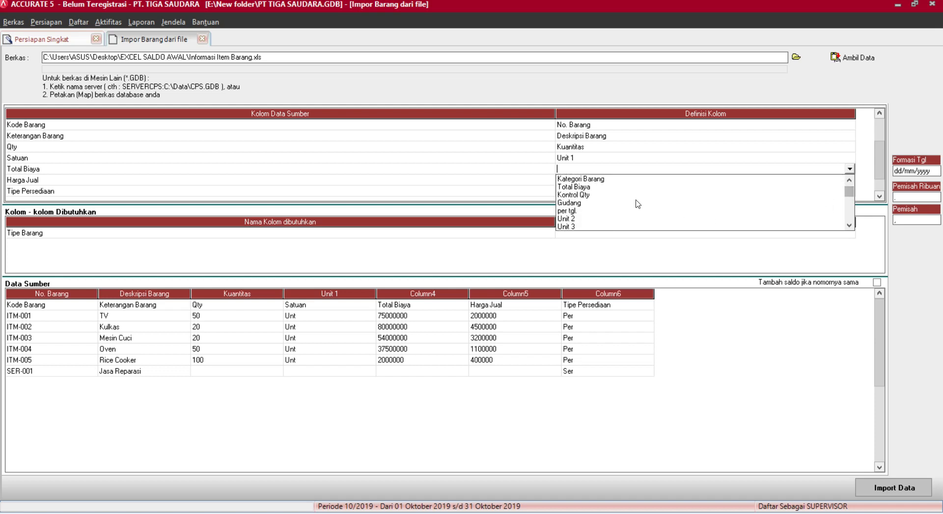
{"action": "left_click", "coordinate": [580, 188]}
Map Harga Jual to Def. Harga Jual 1 and Tipe Persediaan to Tipe Barang.
{"action": "left_click", "coordinate": [585, 182]}
{"action": "left_click", "coordinate": [585, 182]}
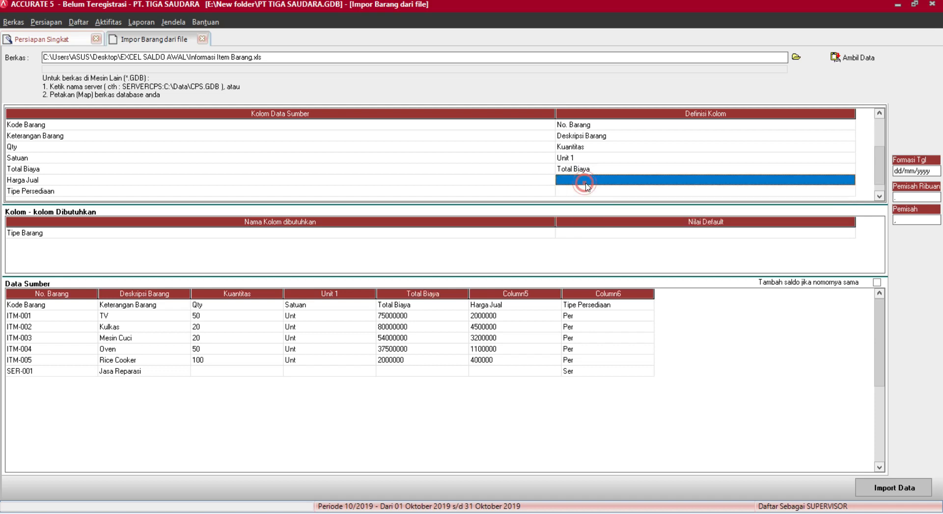
{"action": "left_click", "coordinate": [850, 180]}
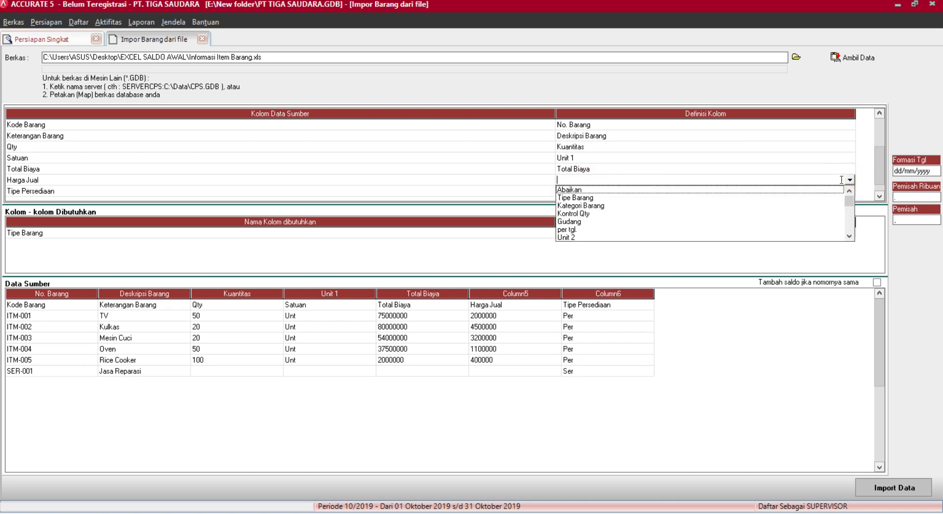
{"action": "left_click_drag", "start_coordinate": [849, 202], "coordinate": [848, 210]}
{"action": "left_click", "coordinate": [587, 221]}
{"action": "left_click", "coordinate": [625, 195]}
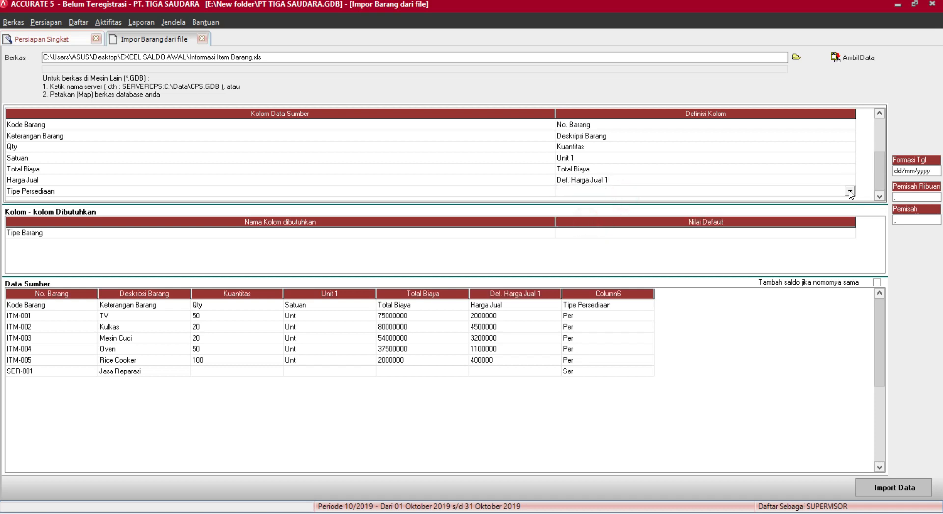
{"action": "left_click", "coordinate": [850, 193]}
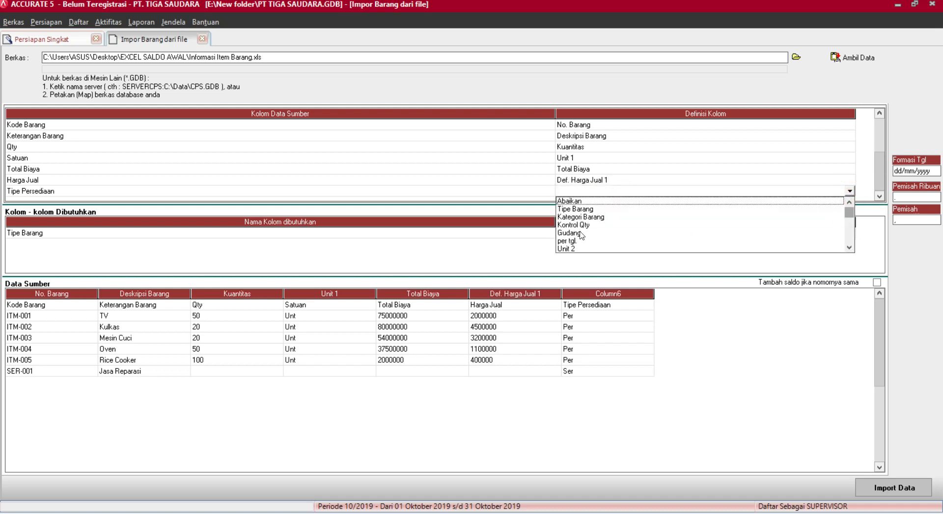
{"action": "left_click", "coordinate": [580, 209]}
Define Per values as Persediaan and Ser values as Servis for the Tipe Barang column.
{"action": "left_click", "coordinate": [221, 47]}
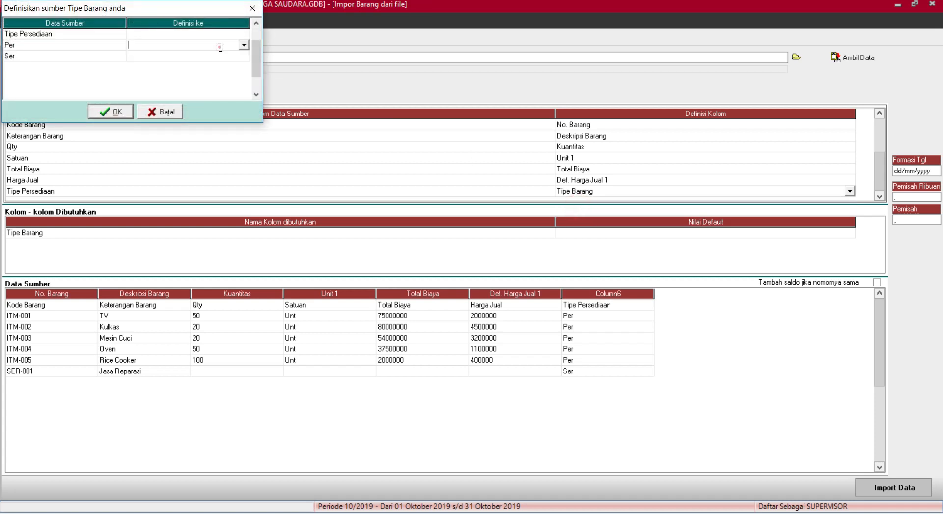
{"action": "left_click", "coordinate": [244, 45]}
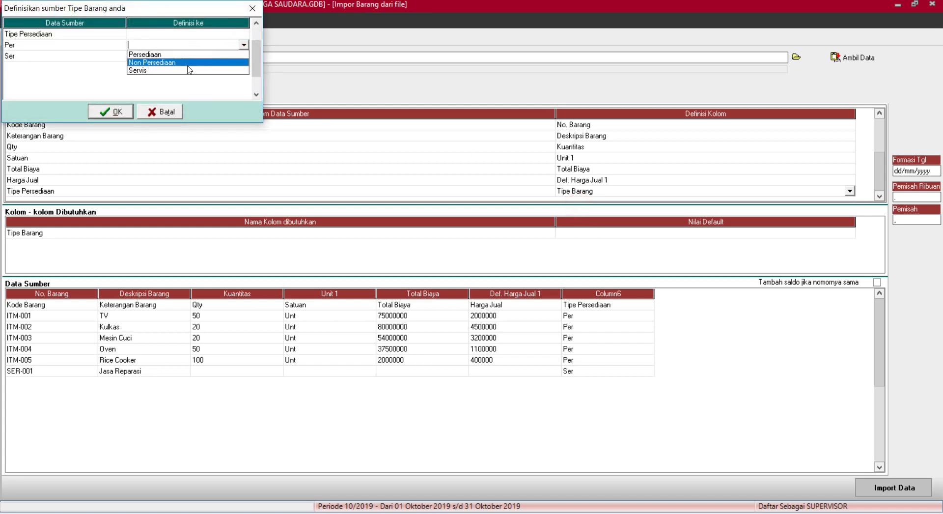
{"action": "left_click", "coordinate": [197, 55]}
{"action": "left_click", "coordinate": [227, 57]}
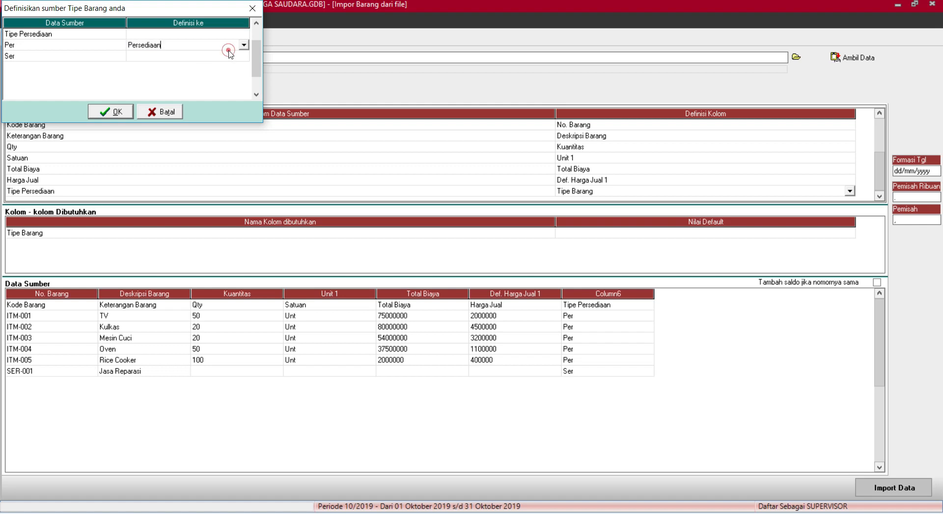
{"action": "left_click", "coordinate": [243, 56]}
{"action": "left_click", "coordinate": [180, 82]}
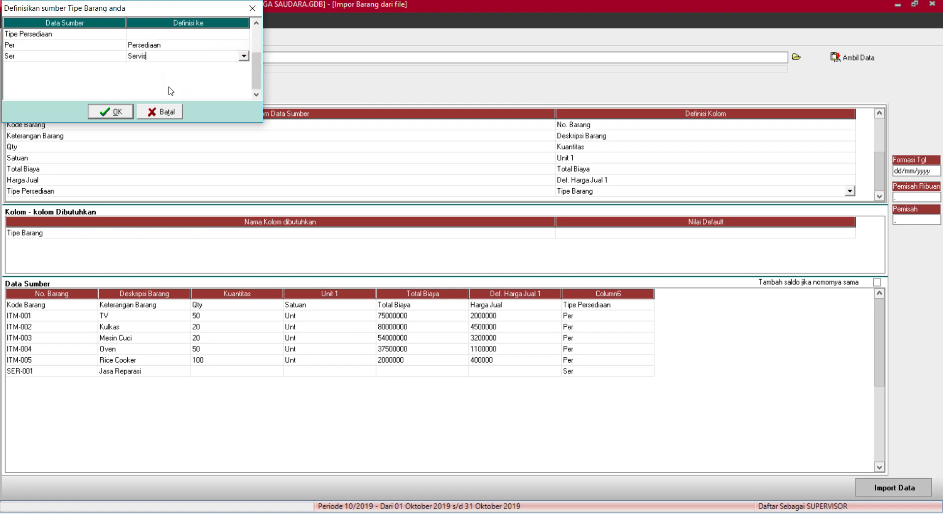
{"action": "left_click", "coordinate": [103, 112]}
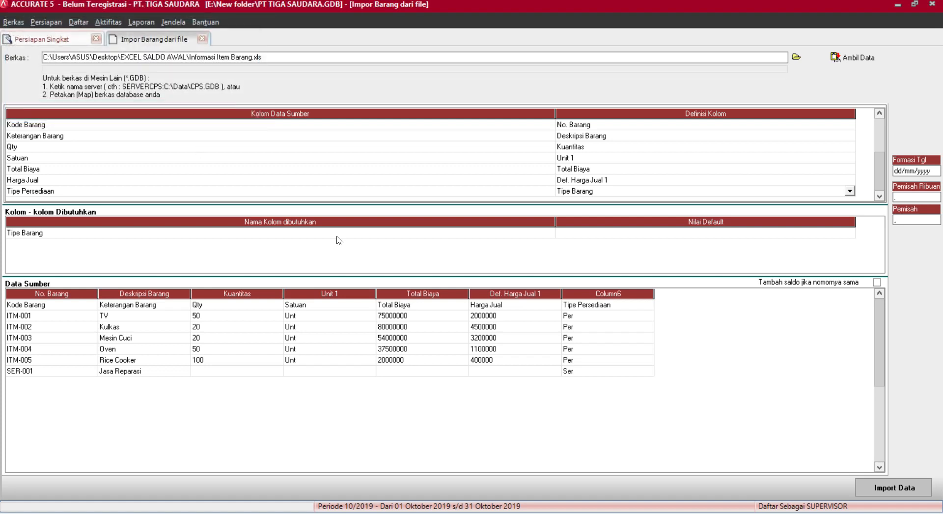
{"action": "left_click", "coordinate": [650, 232]}
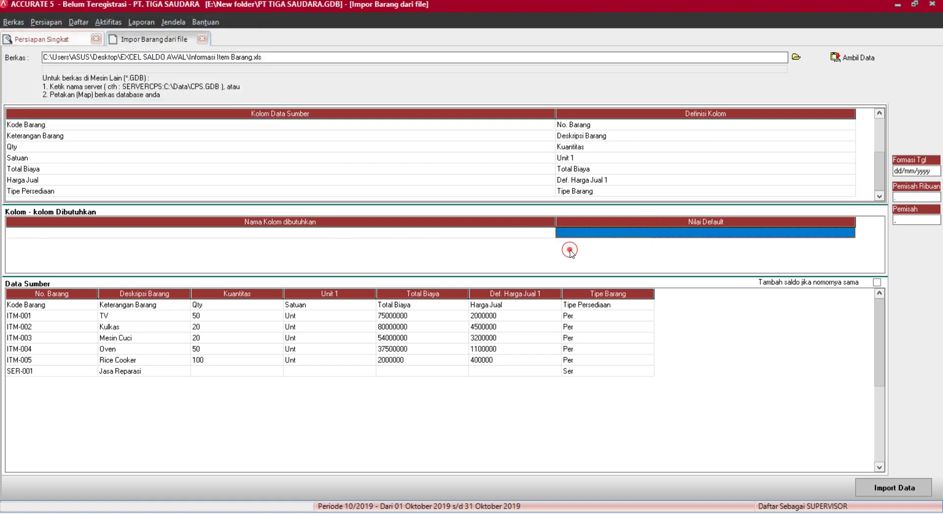
Delete the Kode Barang header row and import the six items with no failures.
{"action": "left_click", "coordinate": [537, 305]}
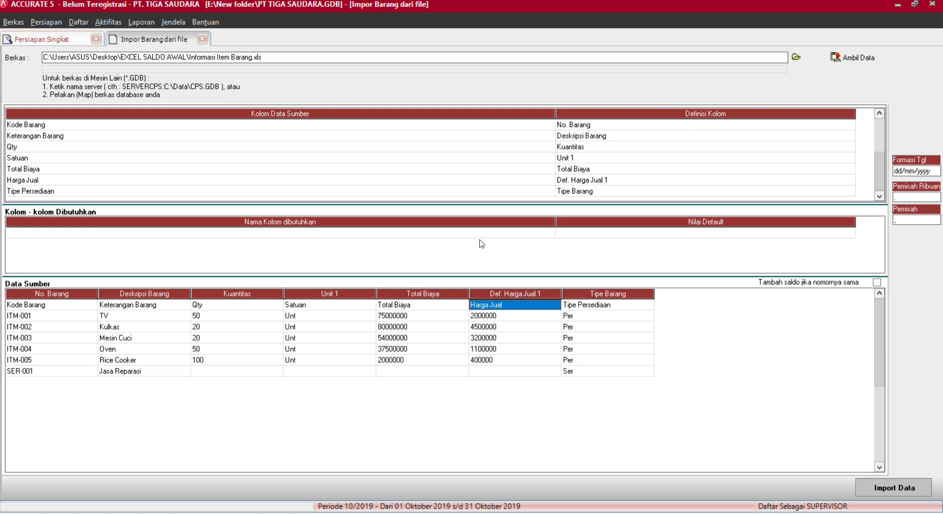
{"action": "key", "text": "Delete"}
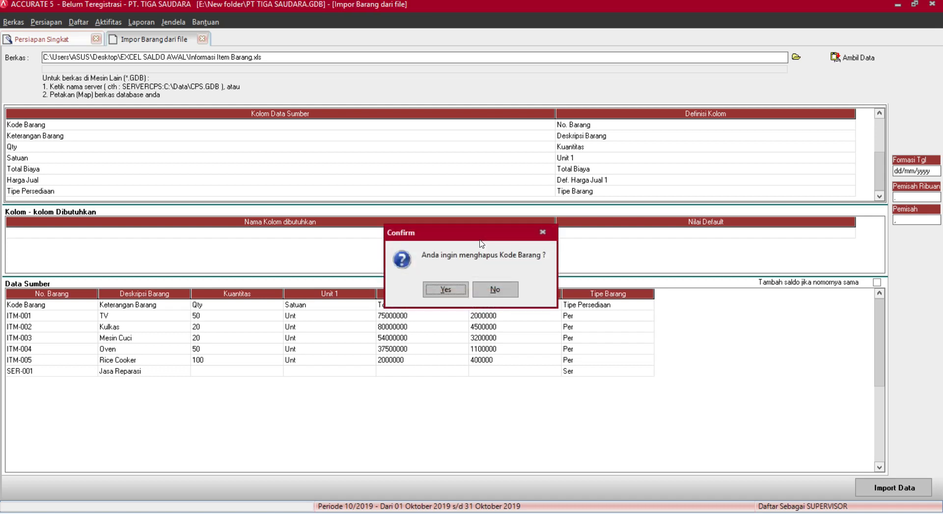
{"action": "key", "text": "Return"}
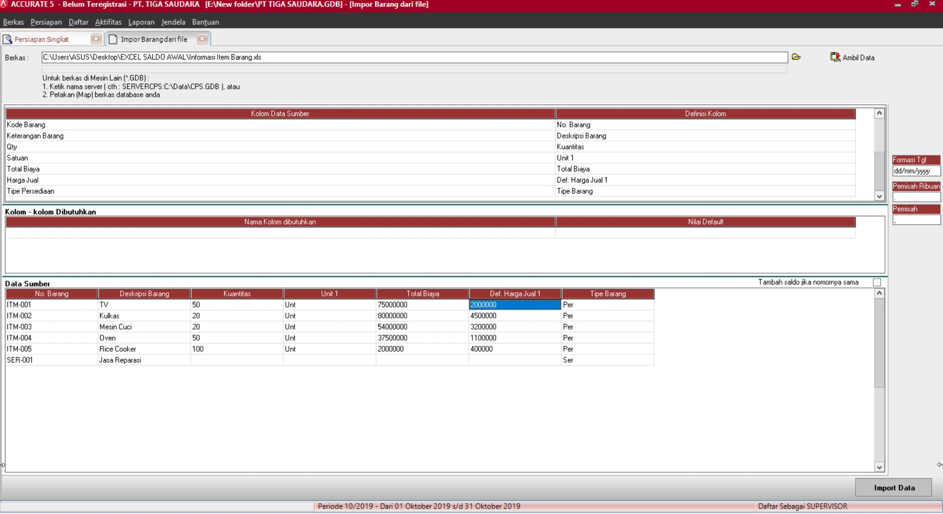
{"action": "left_click", "coordinate": [894, 487]}
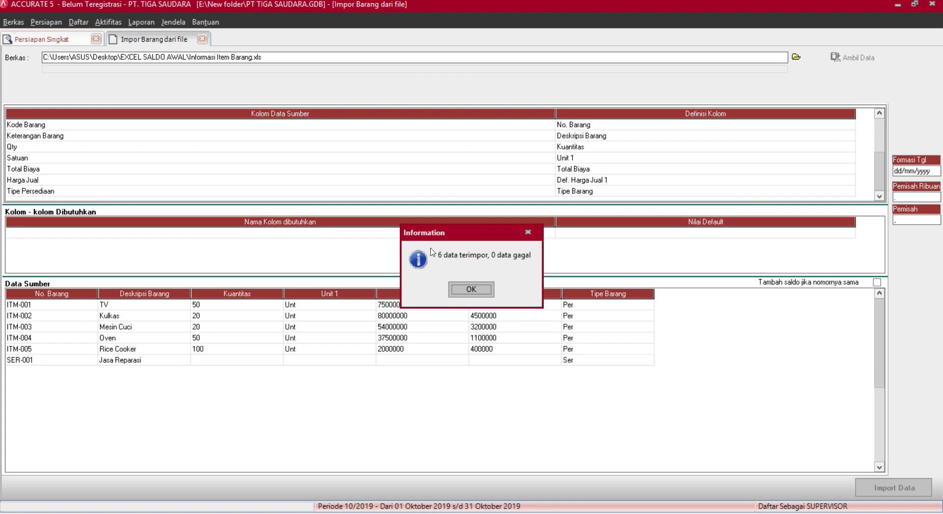
{"action": "left_click", "coordinate": [474, 290]}
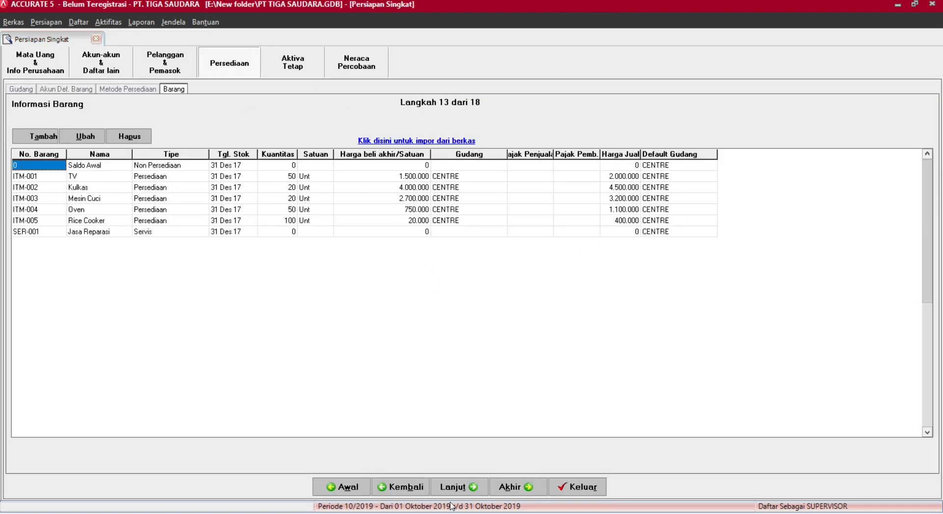
Advance to step 14 and choose Informasi Aktiva Tetap Pajak.xls as the Excel import source.
{"action": "left_click", "coordinate": [450, 488]}
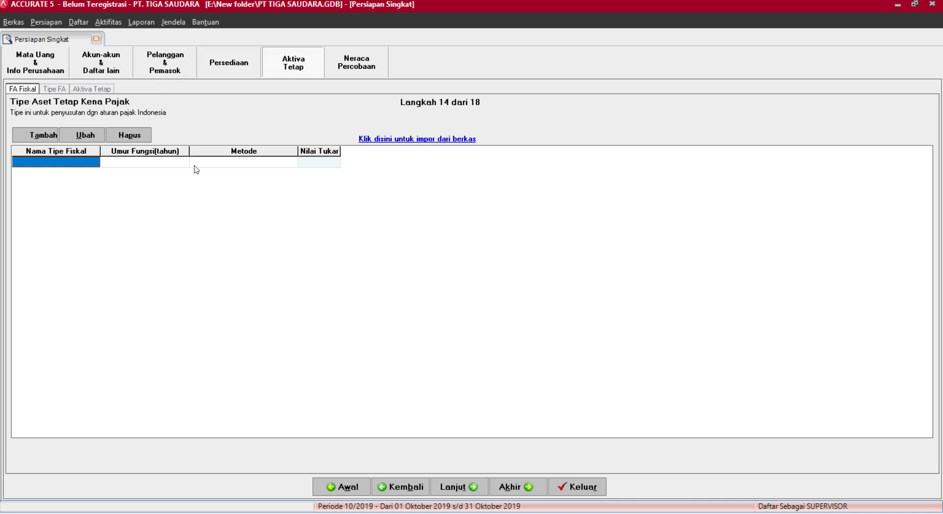
{"action": "left_click", "coordinate": [388, 139]}
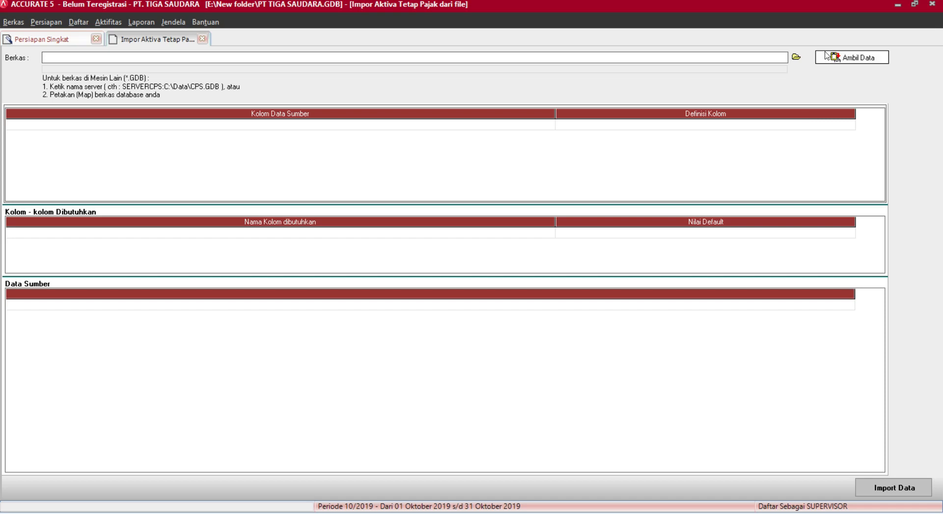
{"action": "left_click", "coordinate": [797, 57]}
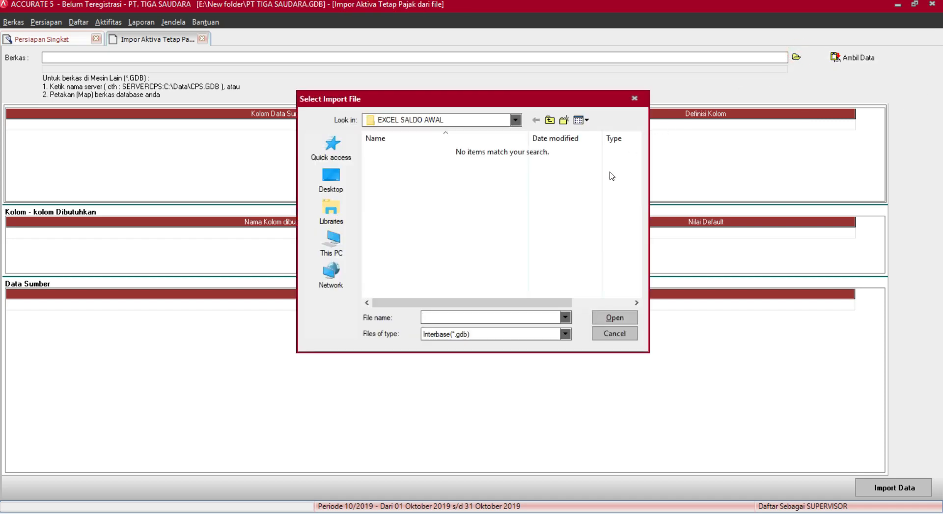
{"action": "left_click", "coordinate": [530, 339]}
{"action": "left_click", "coordinate": [515, 356]}
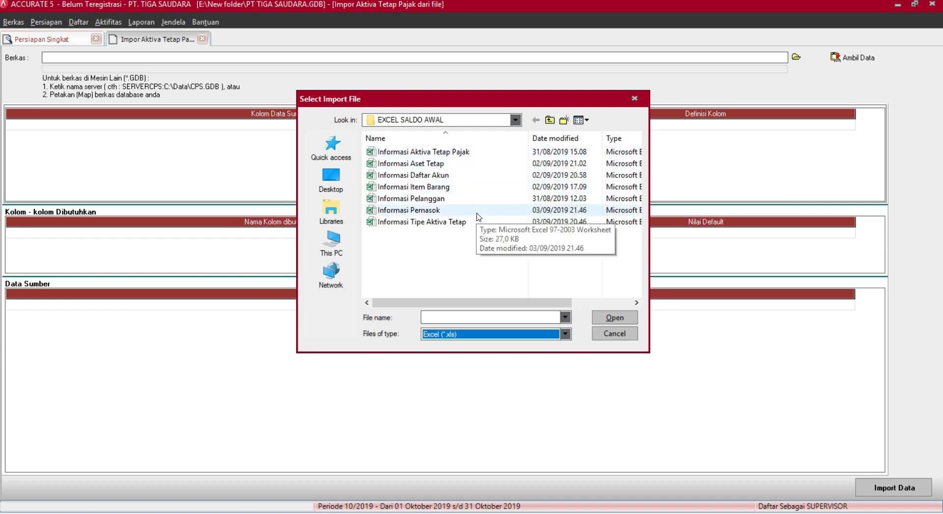
{"action": "left_click", "coordinate": [446, 147]}
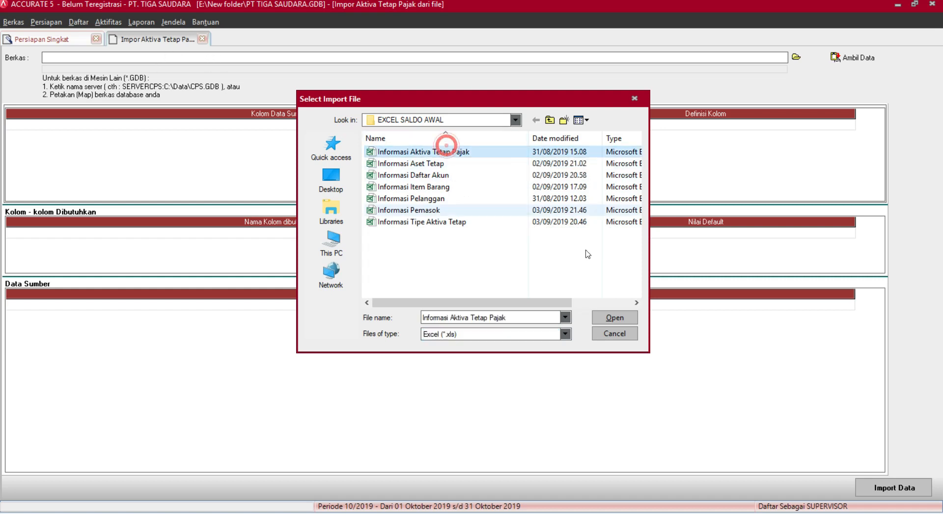
{"action": "left_click", "coordinate": [615, 317]}
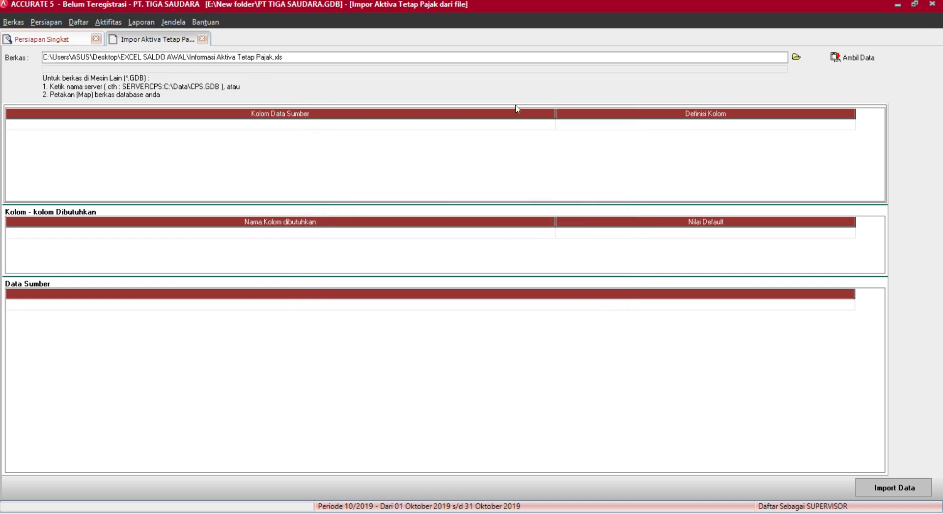
Load the data and map Tipe Aktiva Tetap Pajak to fiscal group and Metode Penyusutan to tax depreciation method.
{"action": "left_click", "coordinate": [842, 59]}
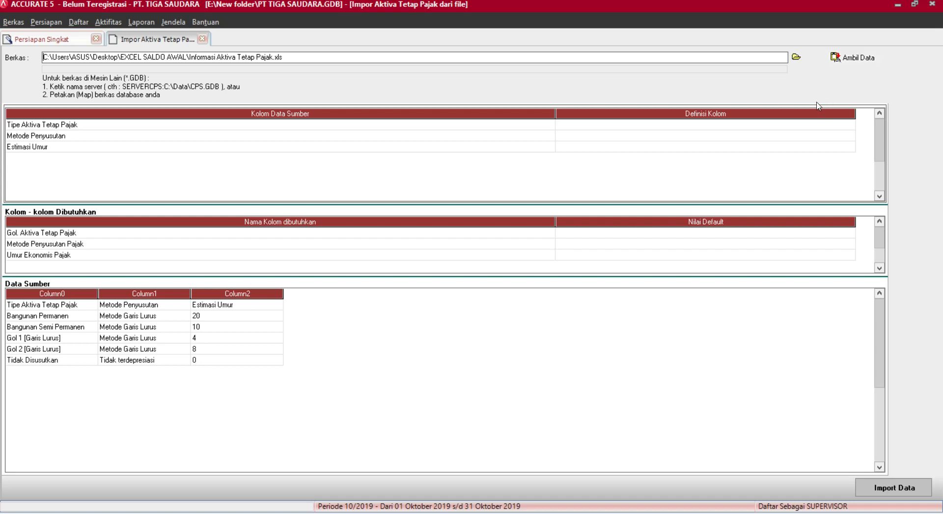
{"action": "left_click", "coordinate": [796, 127]}
{"action": "left_click", "coordinate": [796, 127]}
{"action": "left_click", "coordinate": [849, 125]}
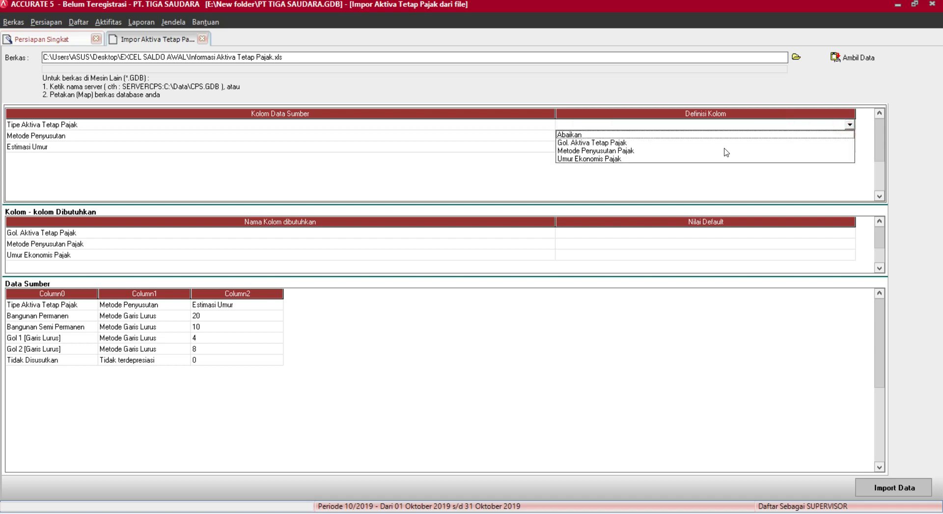
{"action": "left_click", "coordinate": [624, 143]}
{"action": "left_click", "coordinate": [835, 135]}
{"action": "left_click", "coordinate": [844, 135]}
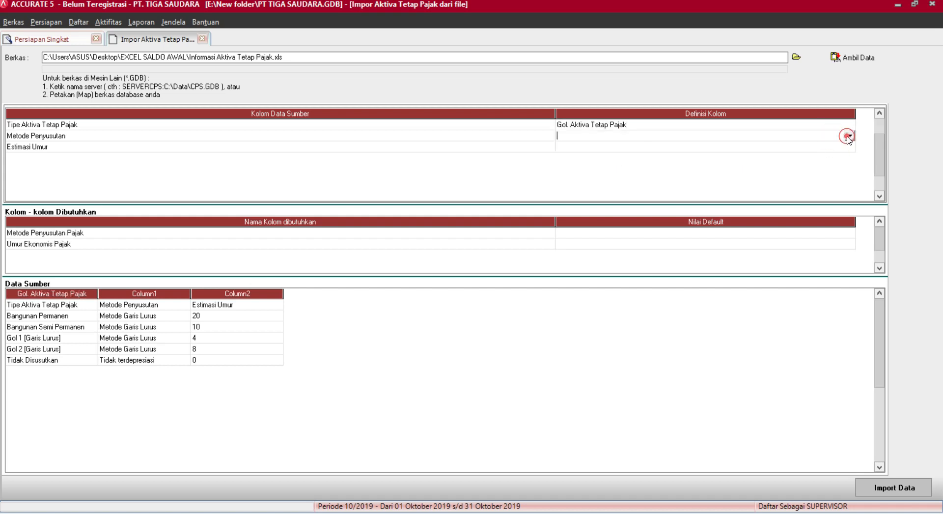
{"action": "left_click", "coordinate": [849, 136]}
{"action": "left_click", "coordinate": [639, 153]}
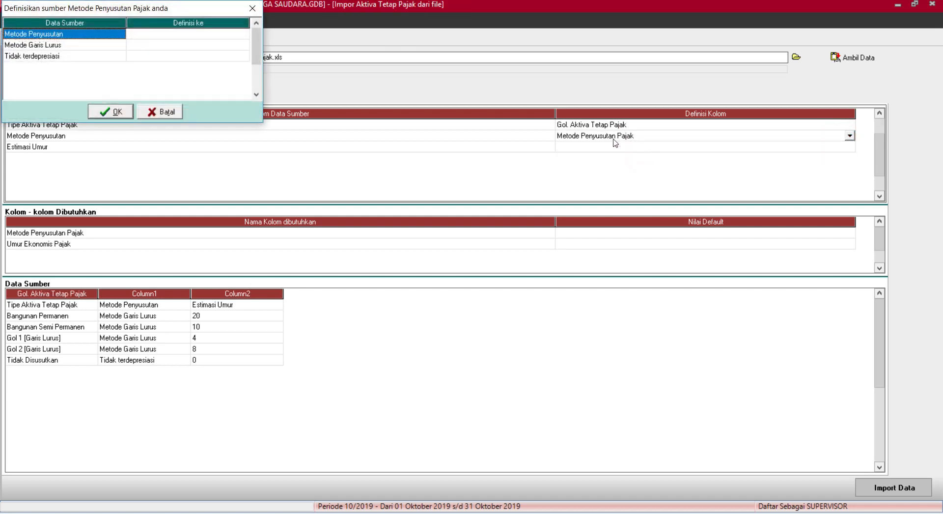
Map Metode Garis Lurus to straight-line and Tidak terdepresiasi to the non-depreciating method.
{"action": "left_click", "coordinate": [228, 45]}
{"action": "left_click", "coordinate": [228, 45]}
{"action": "left_click", "coordinate": [244, 45]}
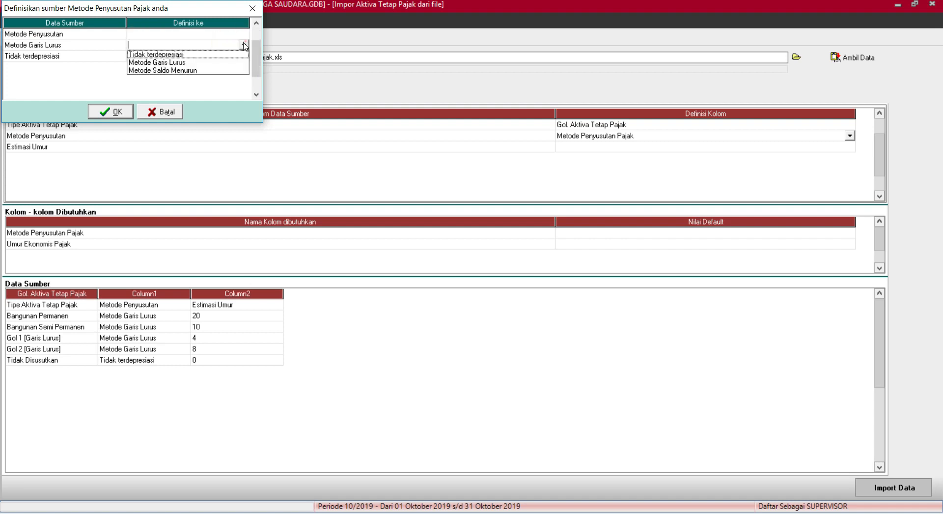
{"action": "left_click", "coordinate": [204, 63]}
{"action": "left_click", "coordinate": [227, 57]}
{"action": "left_click", "coordinate": [226, 55]}
{"action": "left_click", "coordinate": [243, 55]}
{"action": "left_click", "coordinate": [171, 66]}
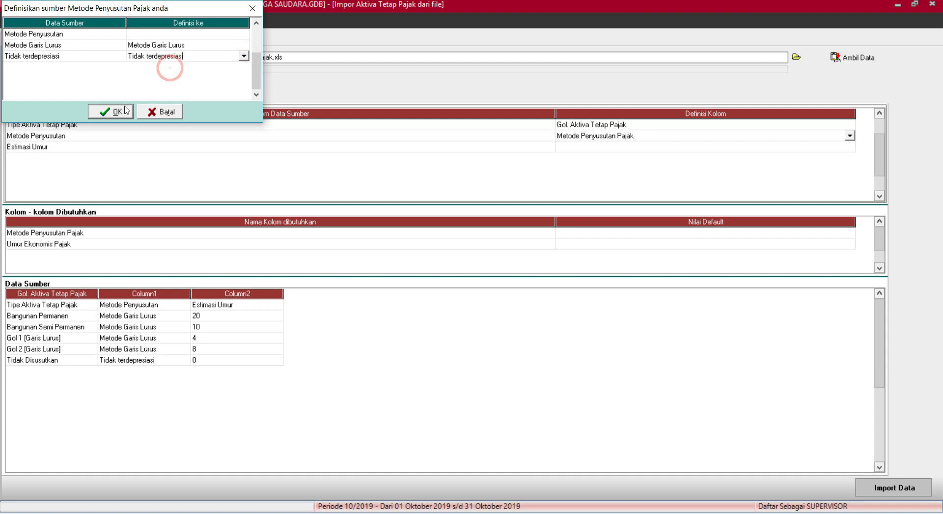
{"action": "left_click", "coordinate": [117, 112]}
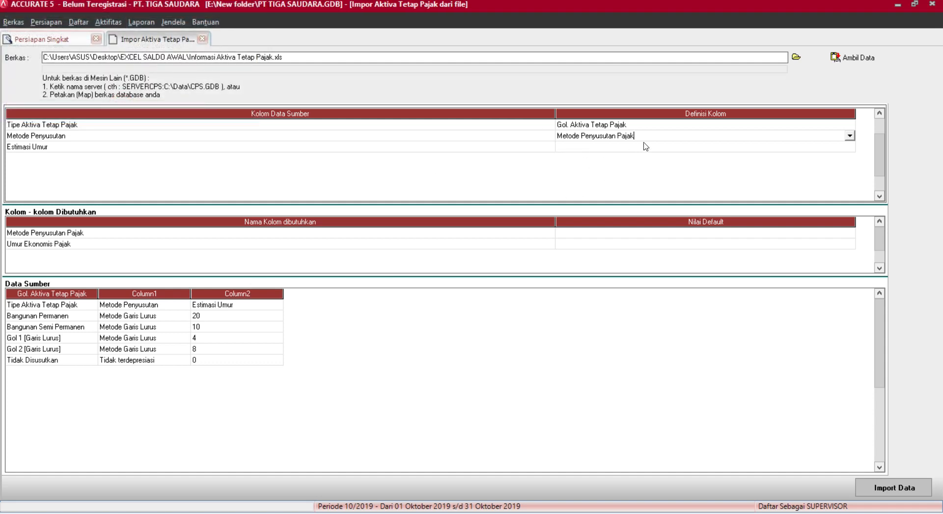
Map Estimasi Umur to tax economic life, delete the header row, and import the five asset types.
{"action": "left_click", "coordinate": [646, 146]}
{"action": "left_click", "coordinate": [850, 147]}
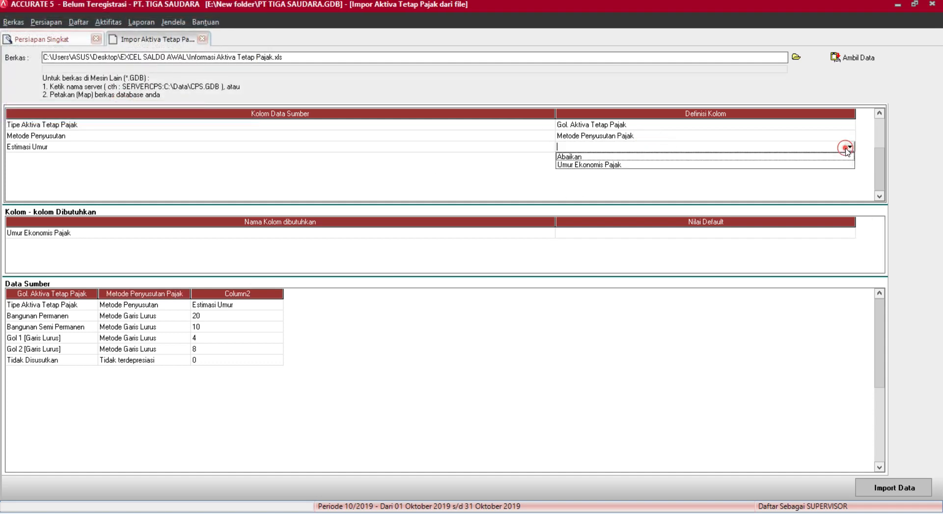
{"action": "left_click", "coordinate": [583, 163]}
{"action": "left_click", "coordinate": [459, 257]}
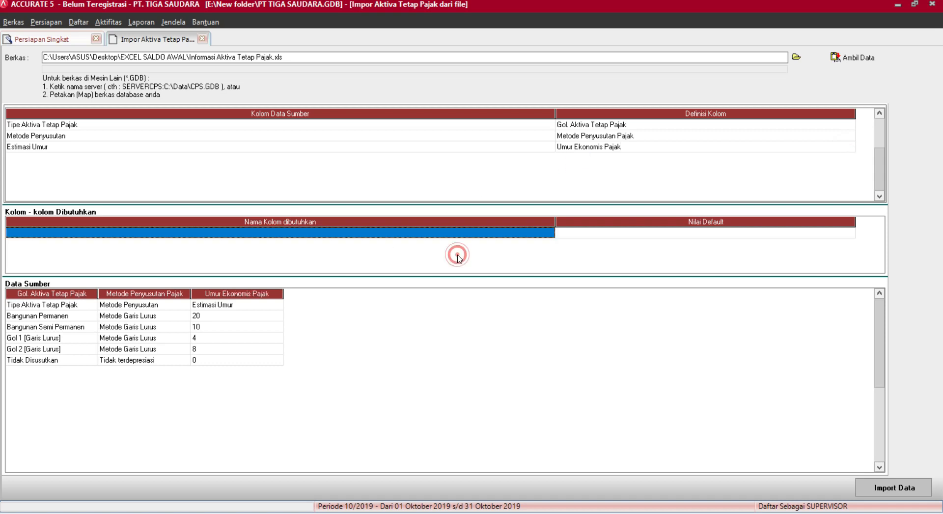
{"action": "left_click", "coordinate": [214, 306]}
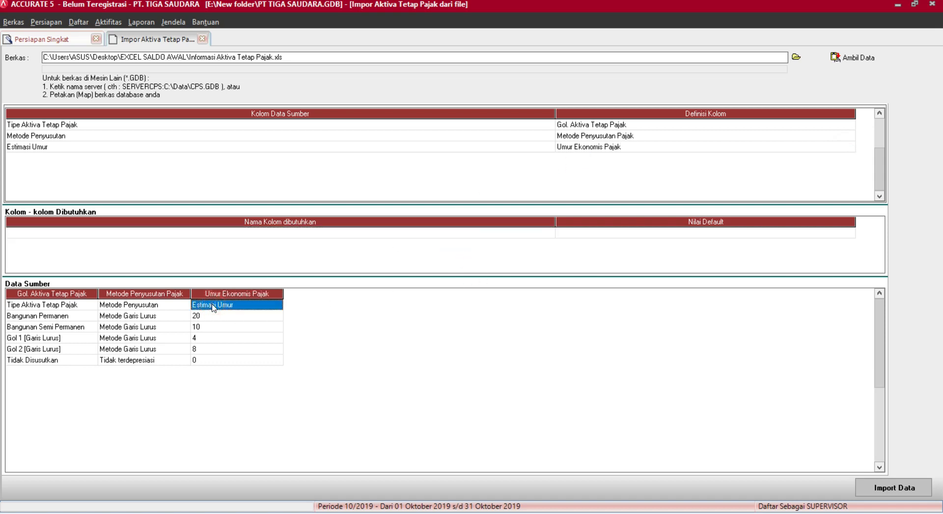
{"action": "key", "text": "Delete"}
{"action": "key", "text": "Return"}
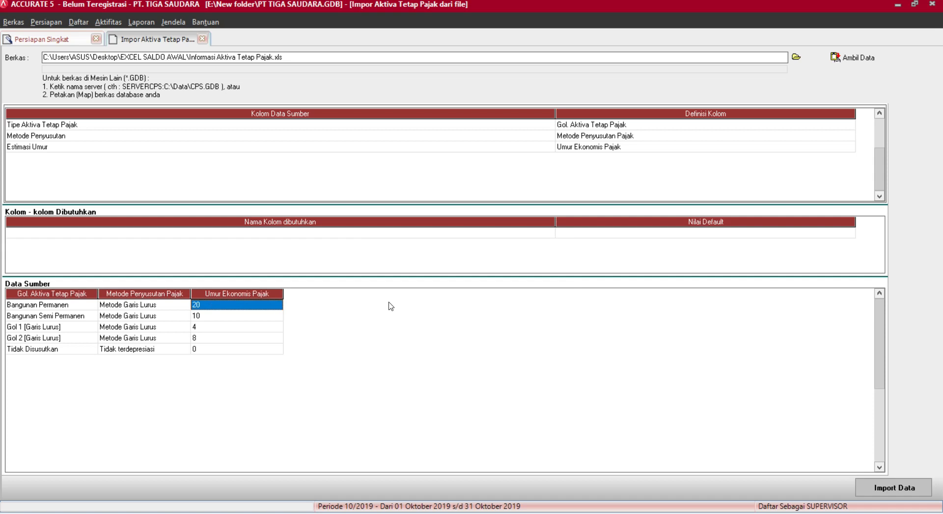
{"action": "left_click", "coordinate": [903, 487]}
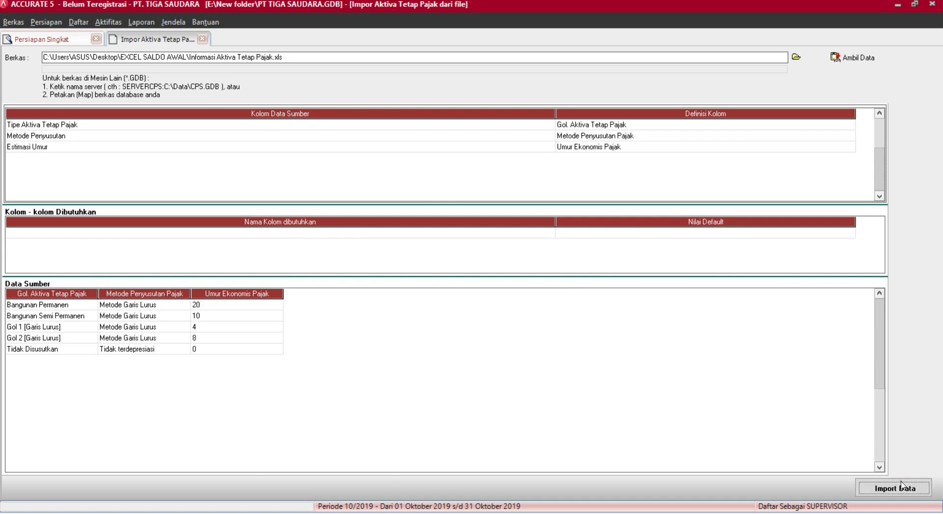
{"action": "left_click", "coordinate": [467, 291]}
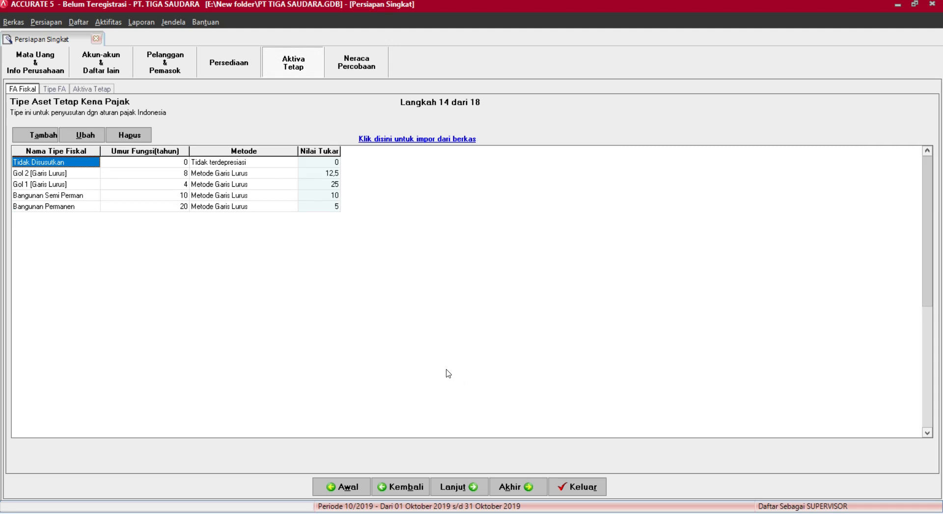
Advance to step 15, Tipe FA, and open the Impor Tipe Aktiva Tetap dari file form.
{"action": "left_click", "coordinate": [457, 487]}
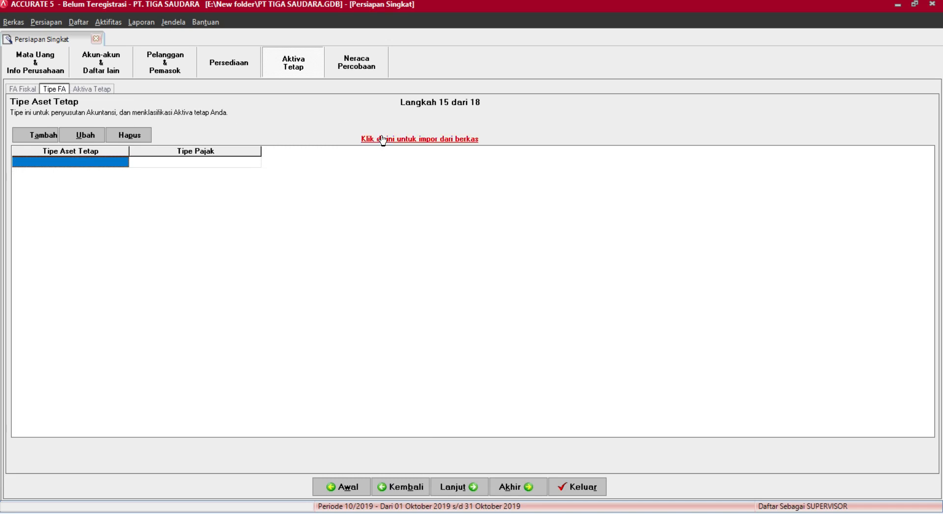
{"action": "left_click", "coordinate": [421, 140]}
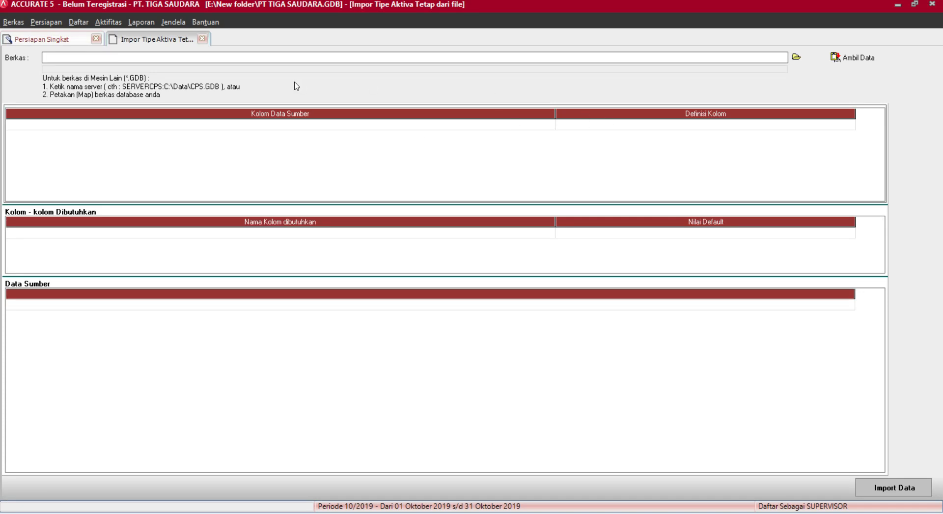
Load the Informasi Tipe Aktiva Tetap Excel file into the fixed asset type import.
{"action": "left_click", "coordinate": [797, 57]}
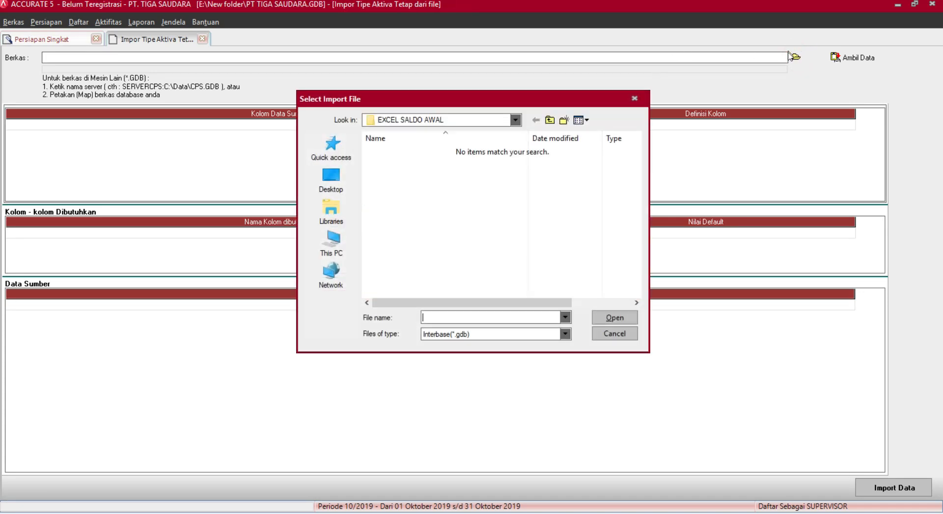
{"action": "left_click", "coordinate": [533, 334]}
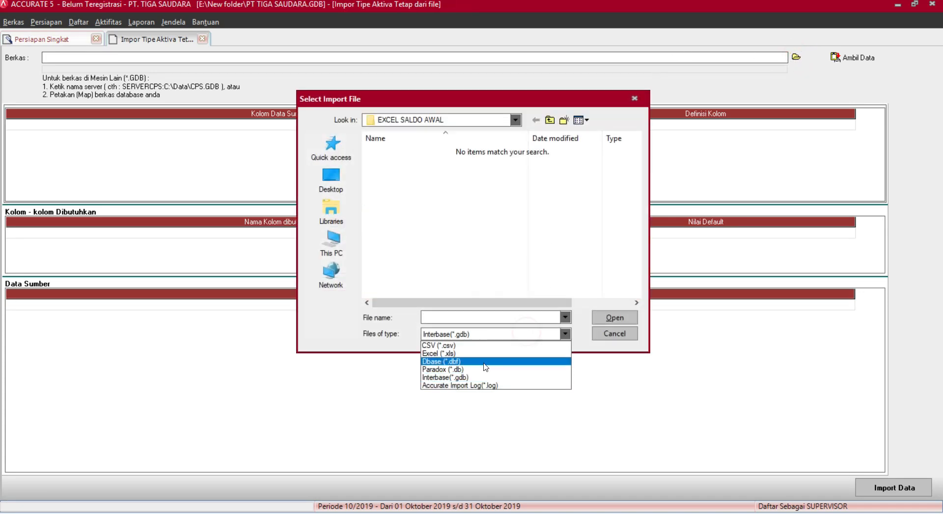
{"action": "left_click", "coordinate": [471, 356]}
{"action": "left_click", "coordinate": [442, 222]}
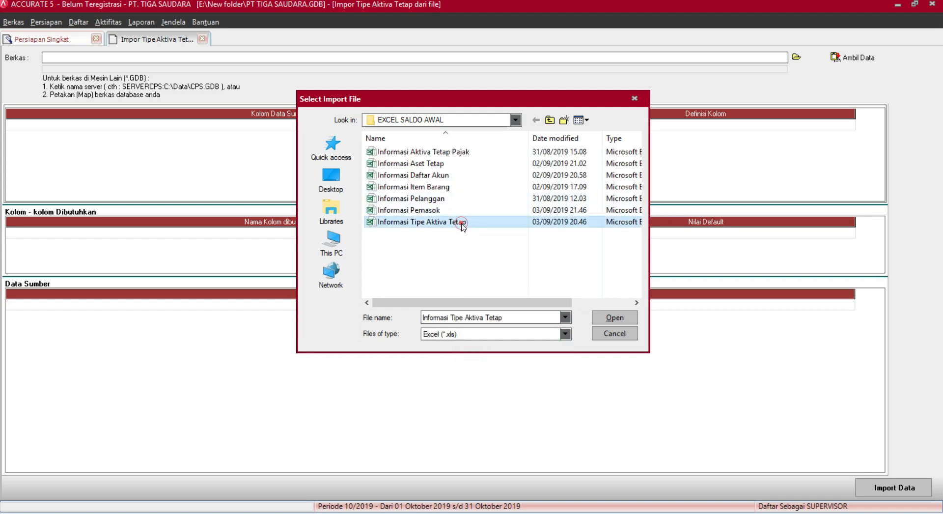
{"action": "left_click", "coordinate": [605, 318]}
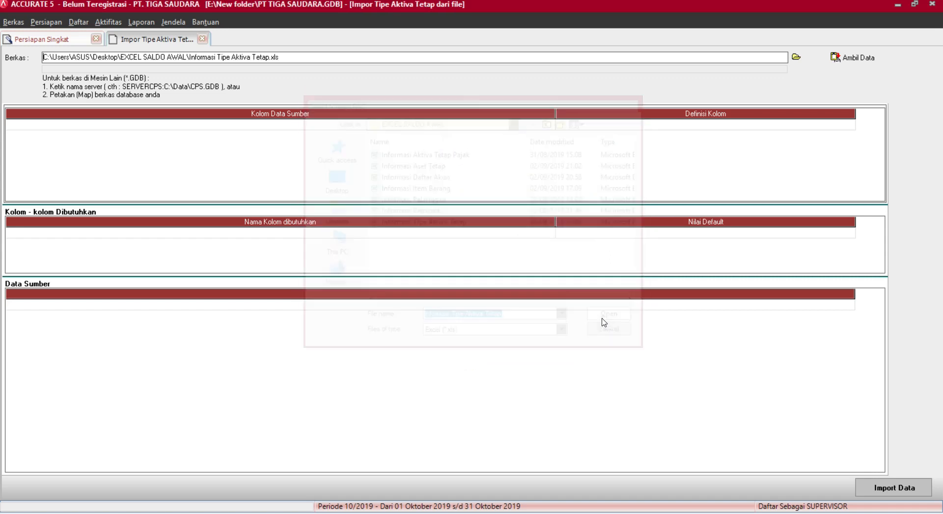
{"action": "left_click", "coordinate": [861, 58]}
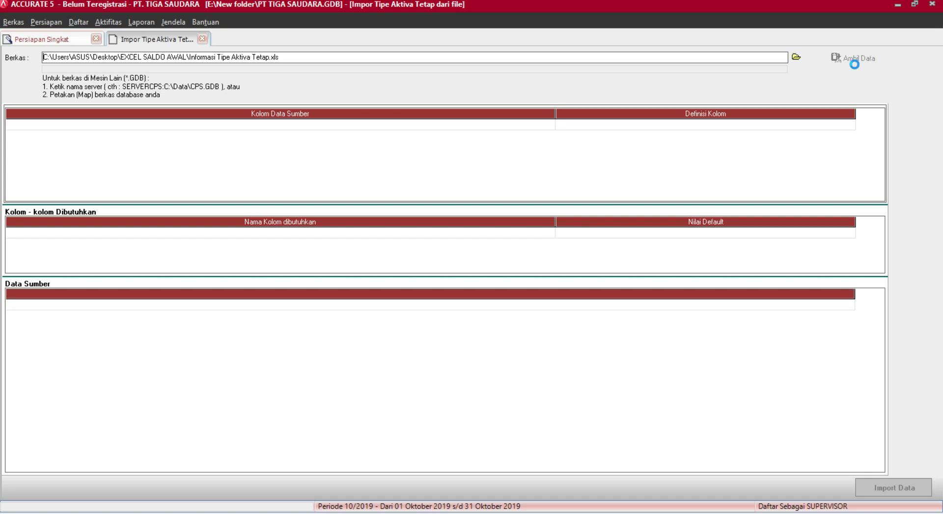
Map Tipe Aktiva to fixed asset type and Tipe Aktiva Tetap Pajak to the tax asset group.
{"action": "left_click", "coordinate": [727, 125]}
{"action": "left_click", "coordinate": [727, 124]}
{"action": "left_click", "coordinate": [849, 125]}
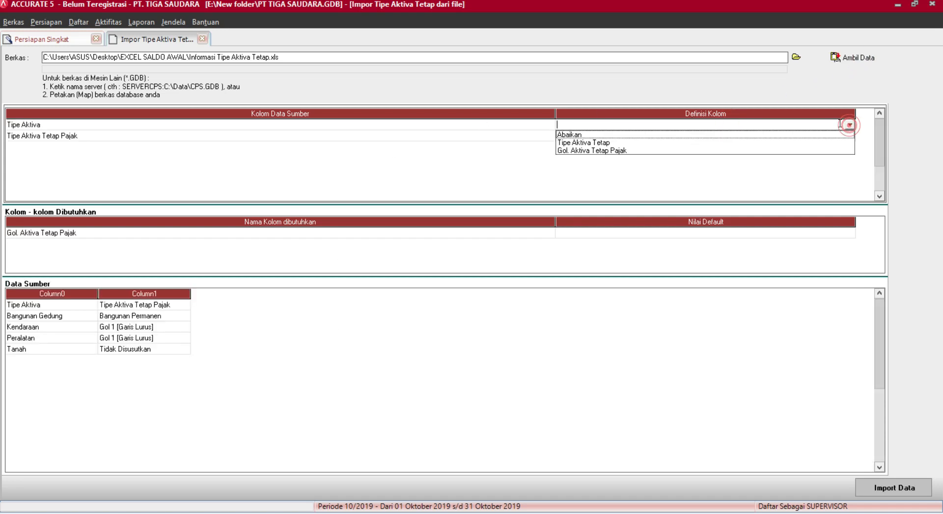
{"action": "left_click", "coordinate": [589, 143]}
{"action": "left_click", "coordinate": [670, 136]}
{"action": "left_click", "coordinate": [668, 135]}
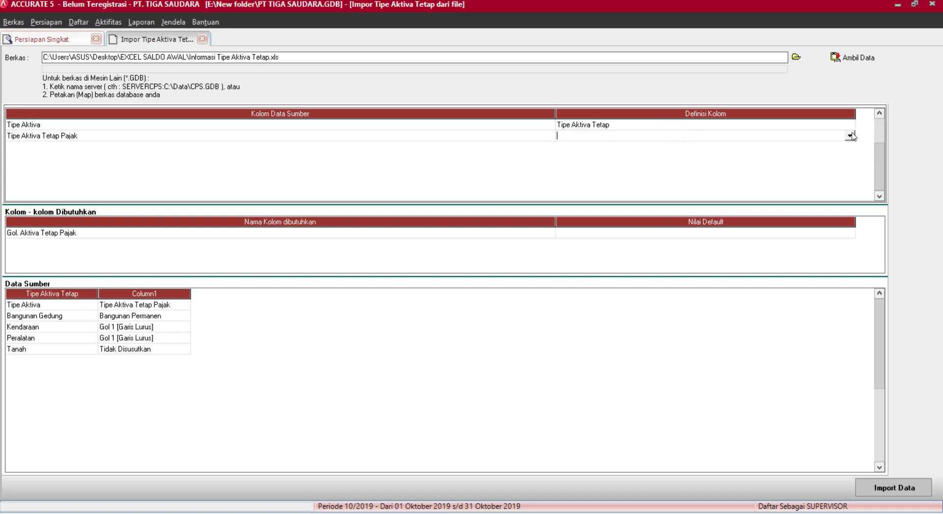
{"action": "left_click", "coordinate": [850, 135]}
{"action": "left_click", "coordinate": [596, 153]}
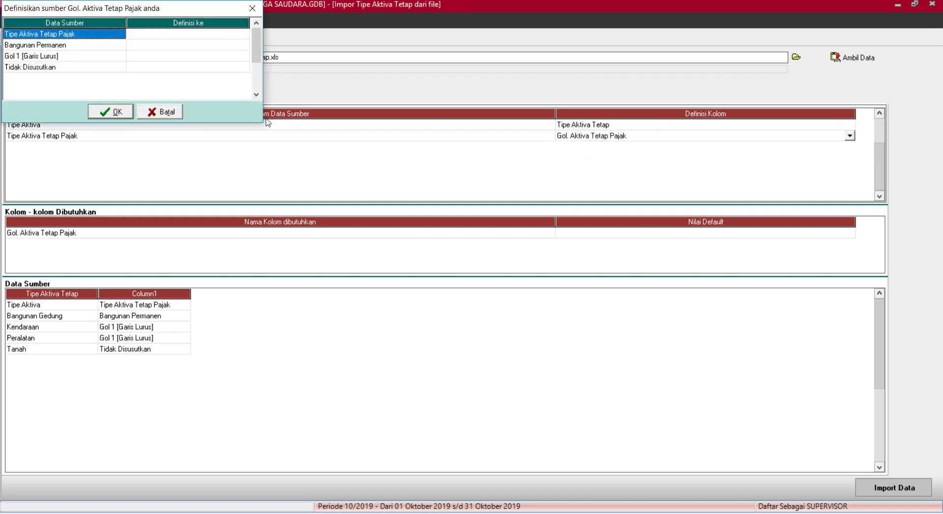
Match Bangunan Permanen, Gol 1 [Garis Lurus] and Tidak Disusutkan values to their tax groups.
{"action": "left_click", "coordinate": [199, 46]}
{"action": "left_click", "coordinate": [243, 45]}
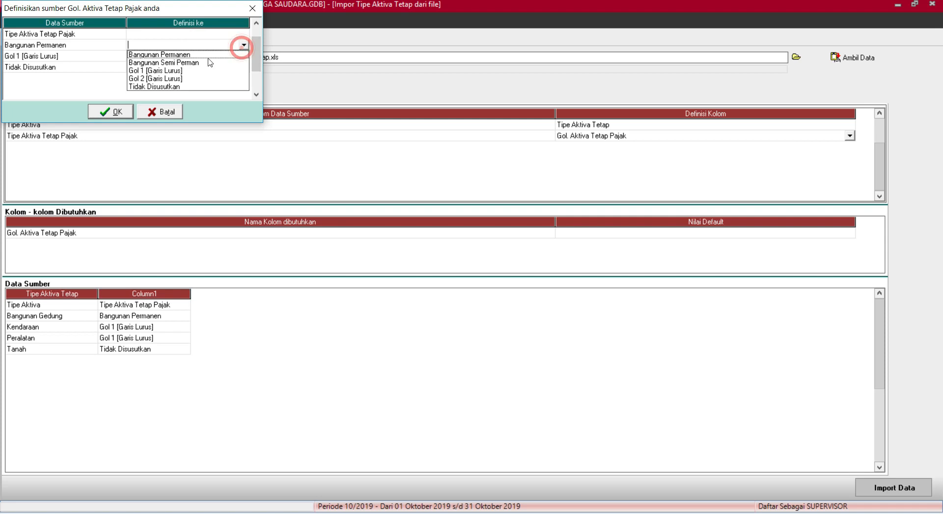
{"action": "left_click", "coordinate": [191, 56]}
{"action": "left_click", "coordinate": [243, 56]}
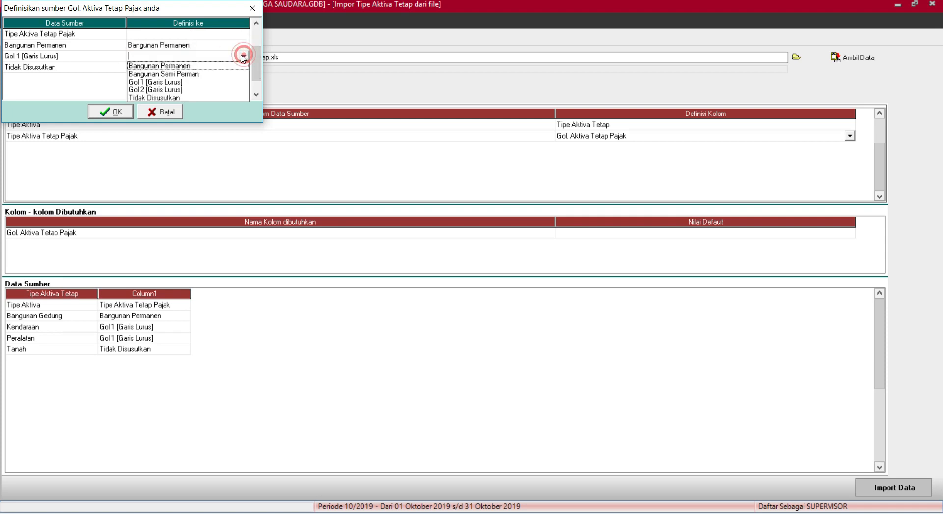
{"action": "left_click", "coordinate": [181, 82]}
{"action": "left_click", "coordinate": [204, 67]}
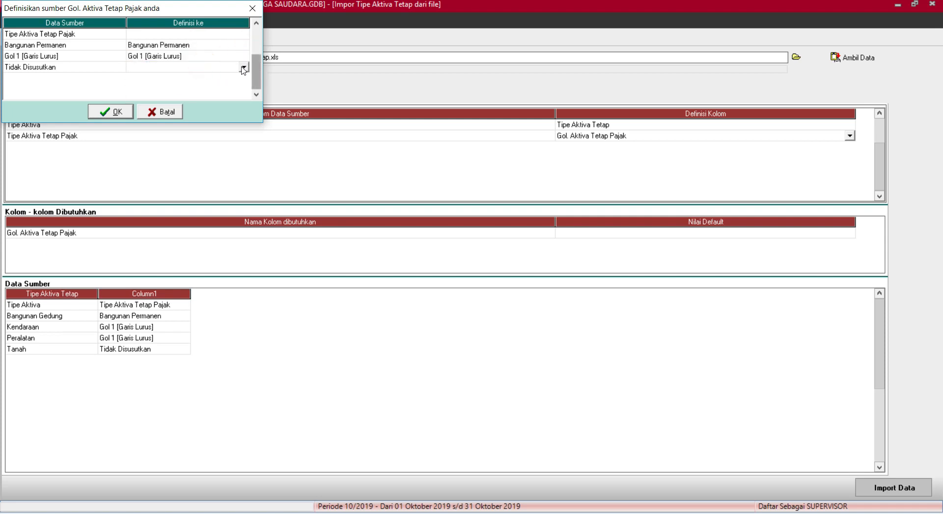
{"action": "left_click", "coordinate": [243, 67]}
{"action": "left_click", "coordinate": [182, 108]}
{"action": "left_click", "coordinate": [111, 113]}
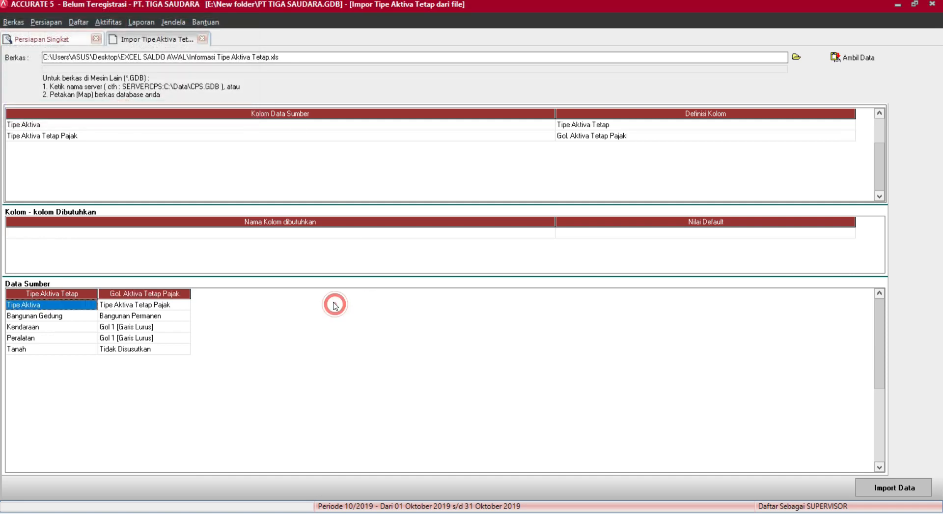
Delete the header row, import the four fixed asset types, and start the fixed asset list import.
{"action": "key", "text": "ctrl+Delete"}
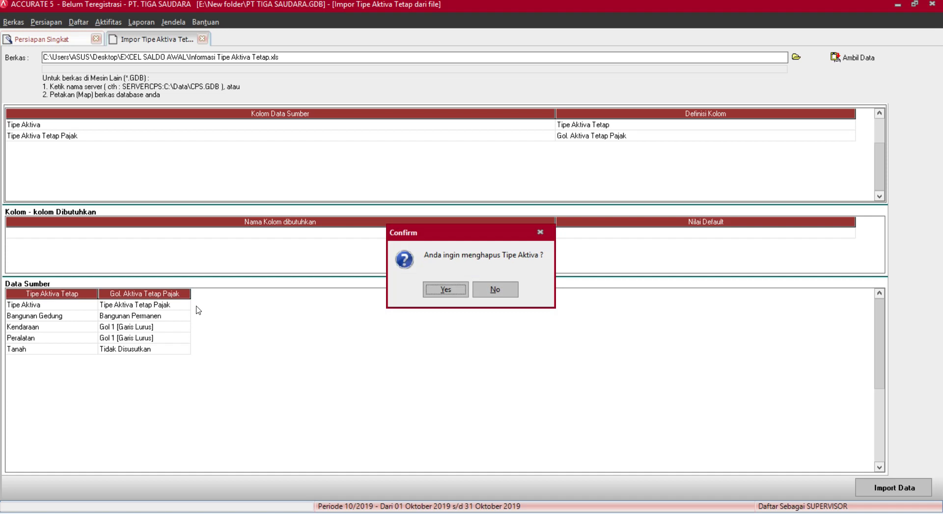
{"action": "key", "text": "Return"}
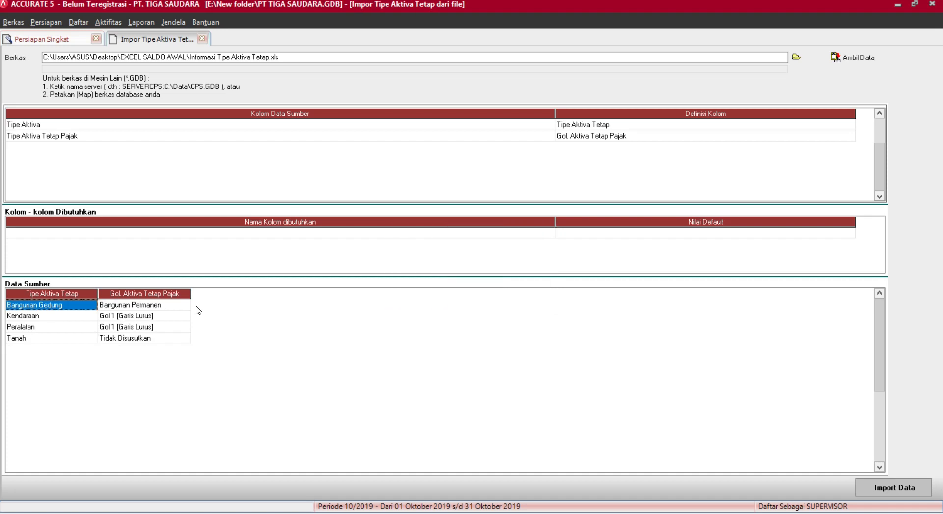
{"action": "left_click", "coordinate": [874, 487]}
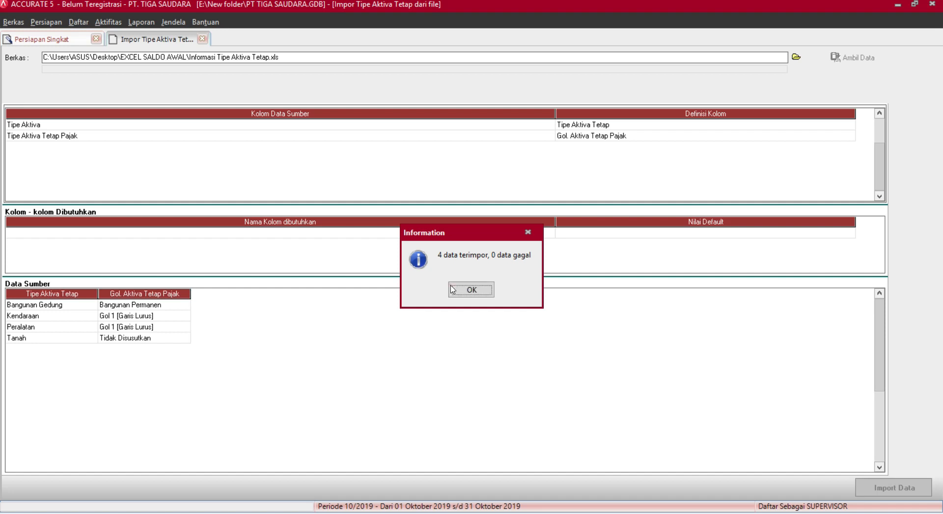
{"action": "left_click", "coordinate": [471, 289]}
{"action": "left_click", "coordinate": [458, 486]}
{"action": "left_click", "coordinate": [466, 126]}
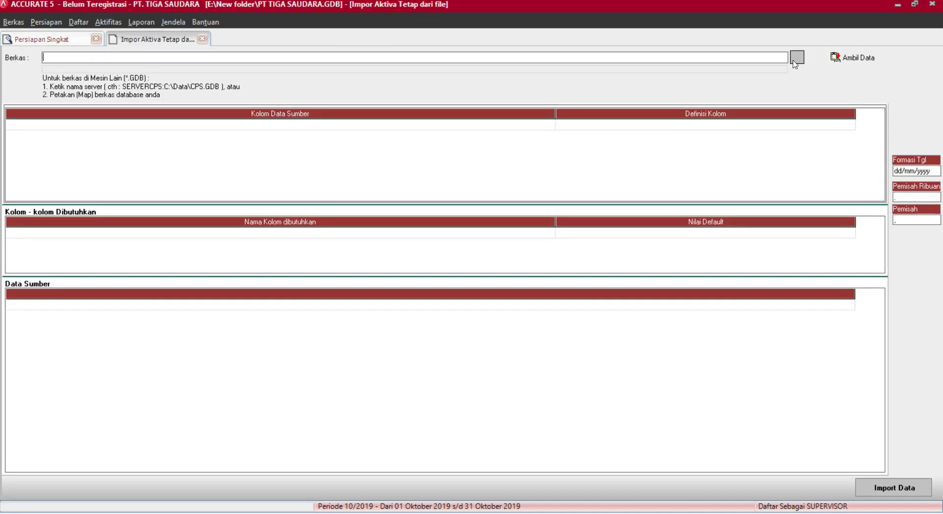
Load the Excel file Informasi Aset Tetap.xls and fetch its asset rows KA001–KA004.
{"action": "left_click", "coordinate": [796, 57]}
{"action": "left_click", "coordinate": [495, 334]}
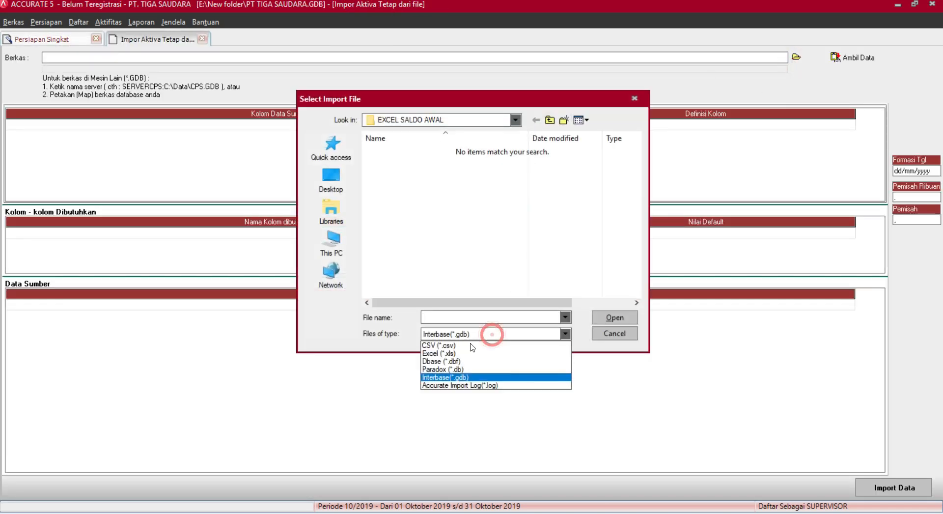
{"action": "left_click", "coordinate": [462, 352]}
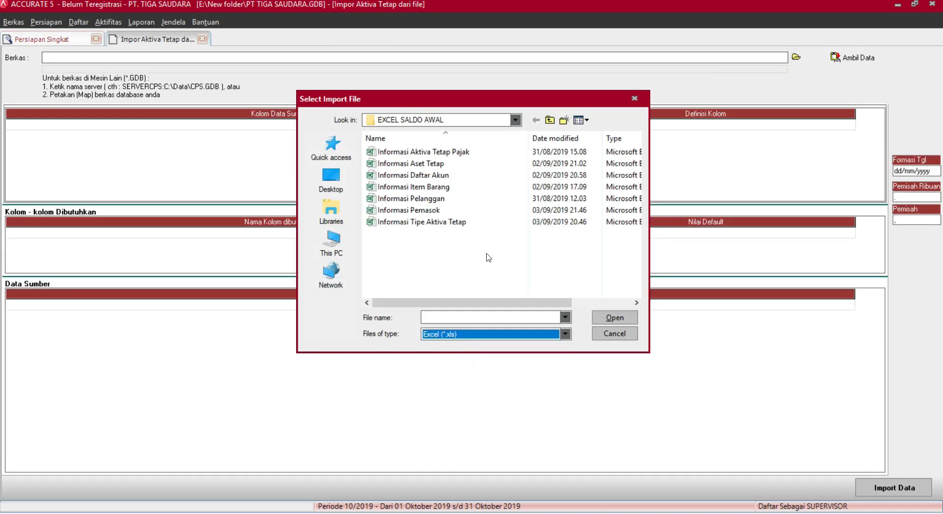
{"action": "left_click", "coordinate": [462, 163]}
{"action": "left_click", "coordinate": [600, 318]}
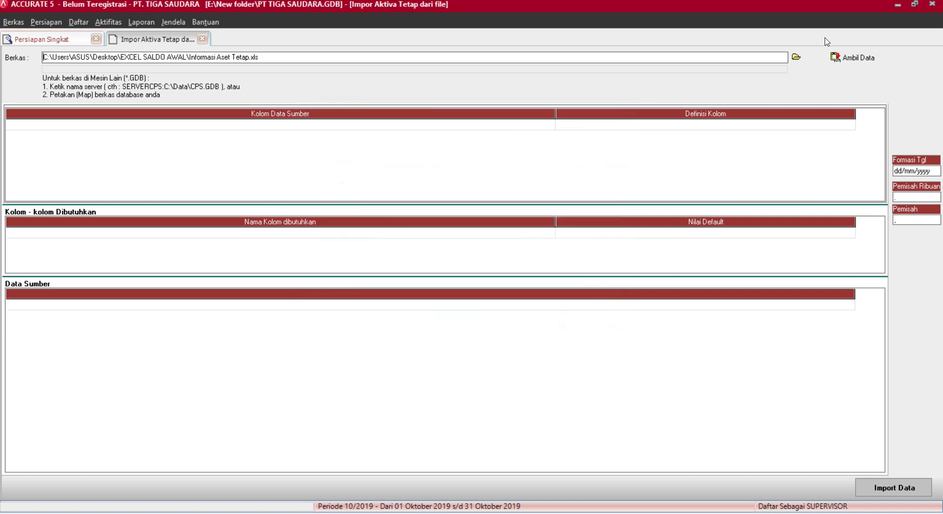
{"action": "left_click", "coordinate": [853, 57]}
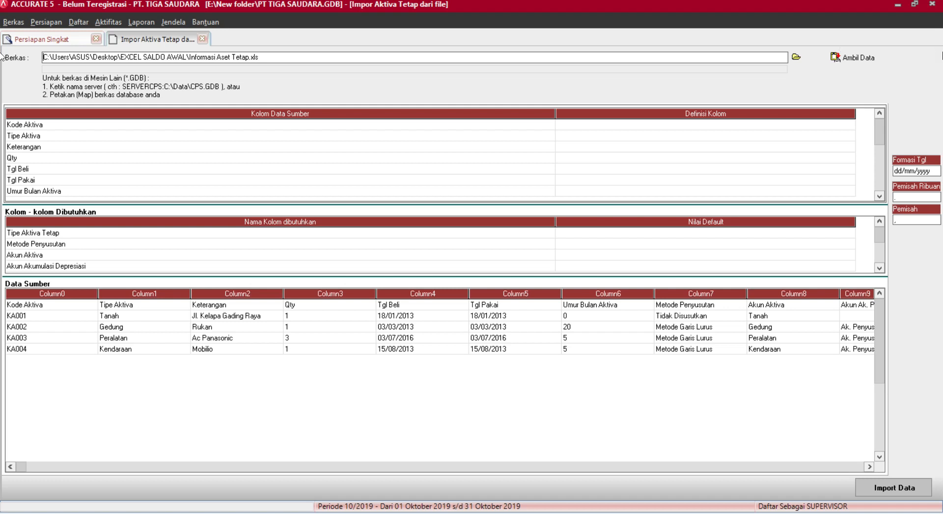
Map the Kode Aktiva column and map Tipe Aktiva to Tipe Aktiva Tetap.
{"action": "left_click", "coordinate": [844, 123]}
{"action": "left_click", "coordinate": [844, 123]}
{"action": "left_click", "coordinate": [849, 124]}
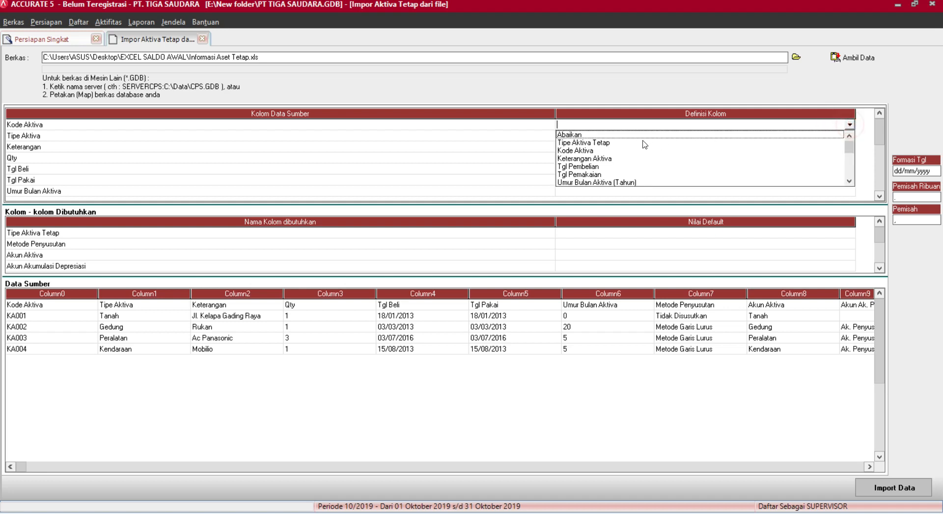
{"action": "left_click", "coordinate": [602, 150]}
{"action": "left_click", "coordinate": [683, 136]}
{"action": "left_click", "coordinate": [684, 136]}
{"action": "left_click", "coordinate": [850, 136]}
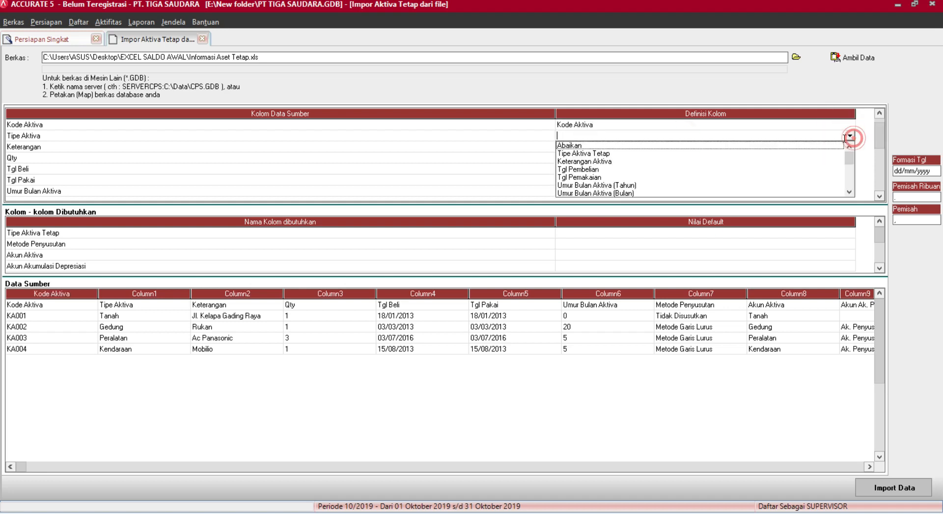
{"action": "left_click", "coordinate": [621, 161]}
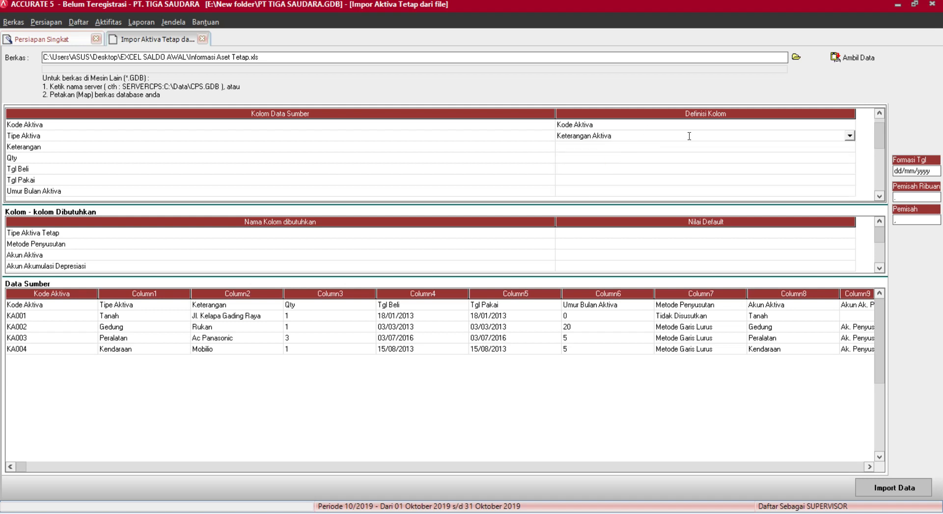
{"action": "left_click", "coordinate": [850, 136]}
{"action": "left_click", "coordinate": [629, 154]}
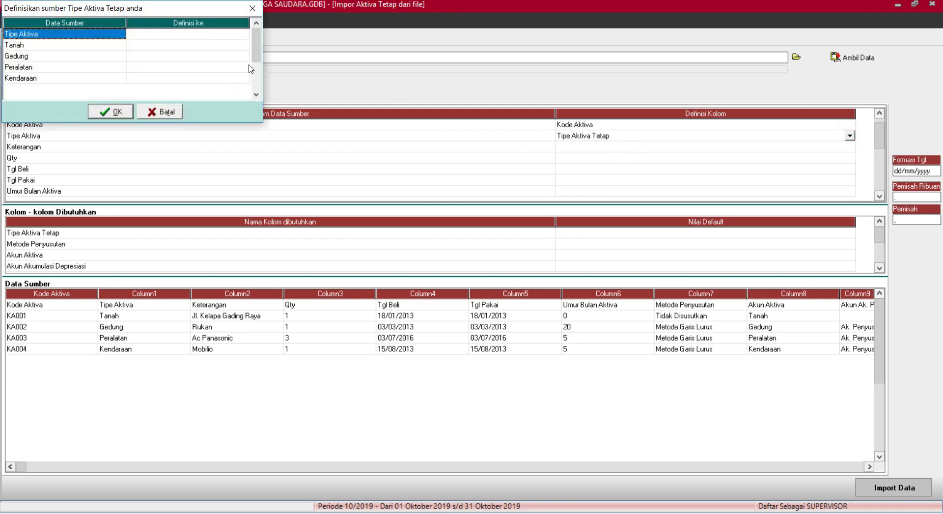
Match asset type values Tanah to Tanah and Gedung to Bangunan Gedung.
{"action": "left_click", "coordinate": [207, 47]}
{"action": "left_click", "coordinate": [244, 45]}
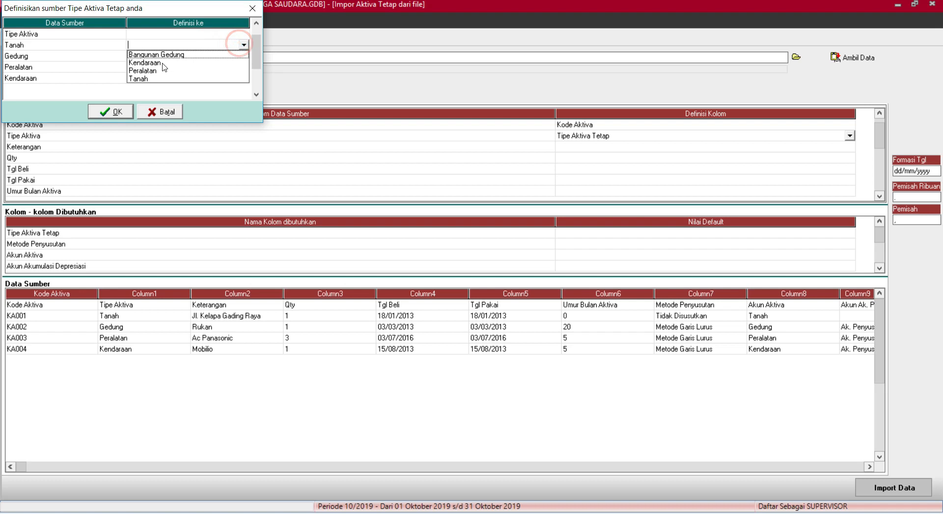
{"action": "left_click", "coordinate": [154, 80]}
{"action": "left_click", "coordinate": [200, 56]}
{"action": "left_click", "coordinate": [246, 57]}
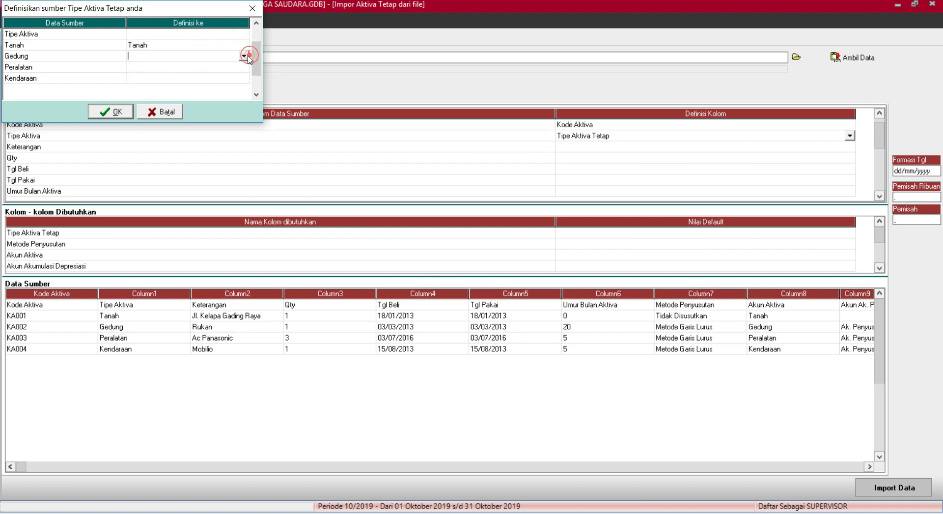
{"action": "left_click", "coordinate": [244, 56]}
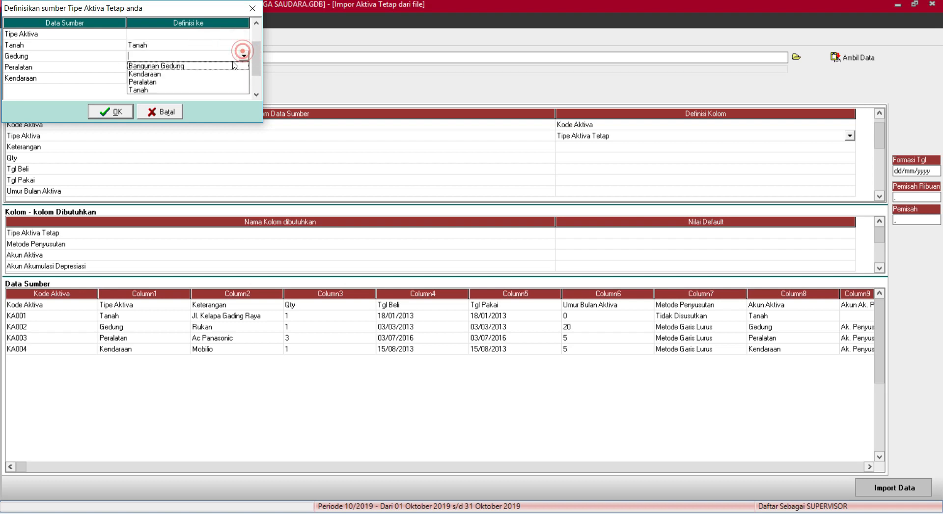
{"action": "left_click", "coordinate": [209, 65]}
{"action": "left_click", "coordinate": [211, 67]}
{"action": "left_click", "coordinate": [217, 67]}
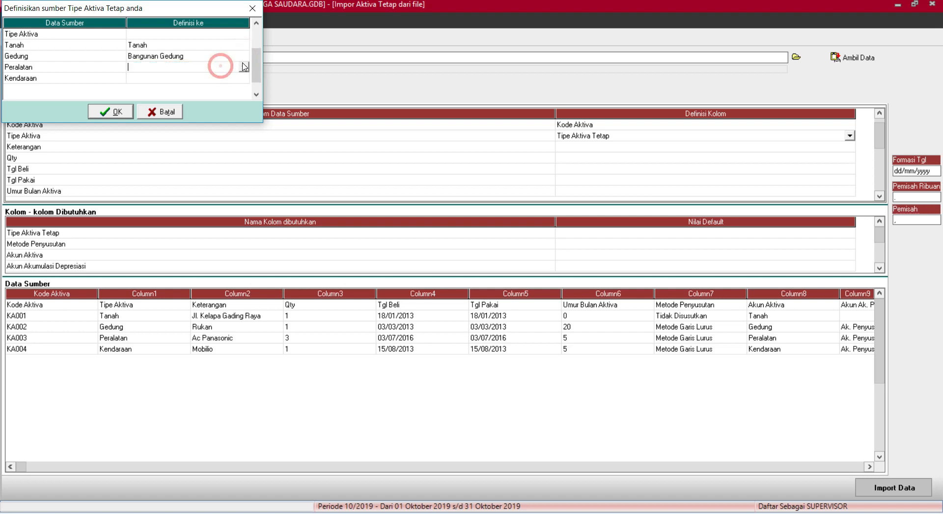
{"action": "left_click", "coordinate": [243, 66]}
Match Peralatan and Kendaraan to their asset types and confirm the type mapping.
{"action": "left_click", "coordinate": [182, 92]}
{"action": "left_click", "coordinate": [201, 79]}
{"action": "left_click", "coordinate": [200, 78]}
{"action": "left_click", "coordinate": [244, 79]}
{"action": "left_click", "coordinate": [160, 95]}
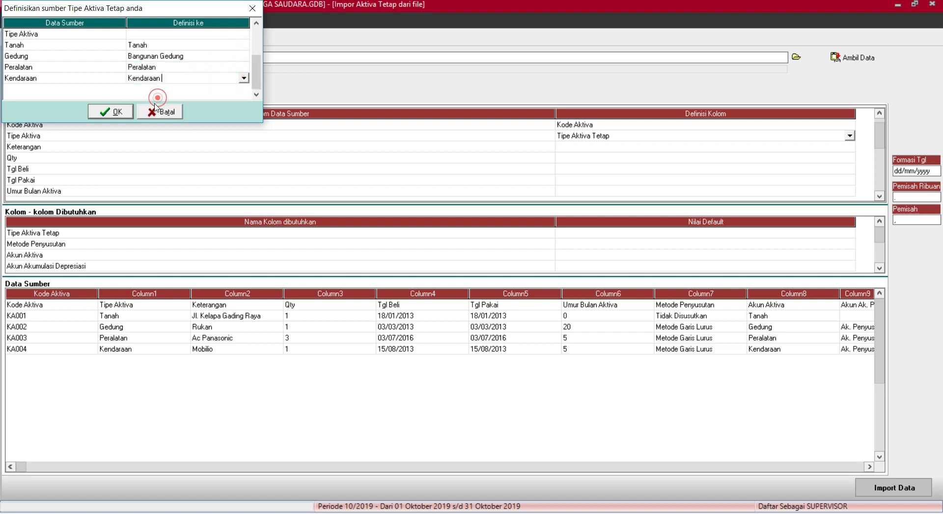
{"action": "left_click", "coordinate": [117, 112]}
{"action": "left_click", "coordinate": [624, 146]}
Map Keterangan to Keterangan Aktiva and Qty to Kuantitas.
{"action": "left_click", "coordinate": [624, 146]}
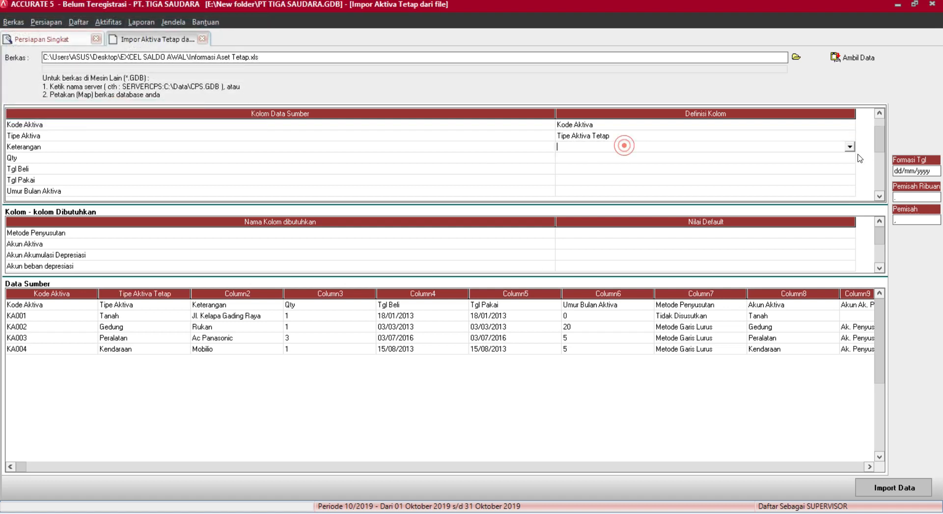
{"action": "left_click", "coordinate": [850, 147]}
{"action": "left_click", "coordinate": [609, 156]}
{"action": "left_click", "coordinate": [610, 160]}
{"action": "left_click", "coordinate": [850, 158]}
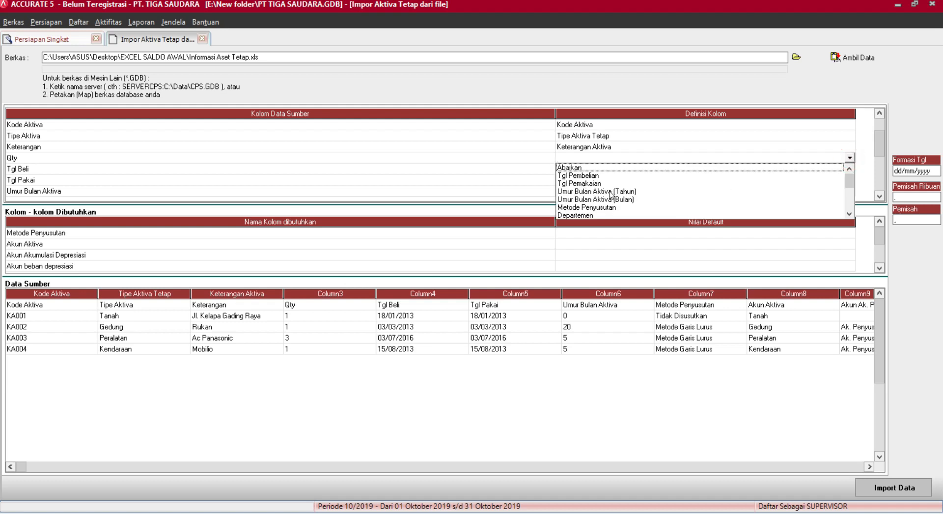
{"action": "left_click_drag", "start_coordinate": [850, 181], "coordinate": [849, 213]}
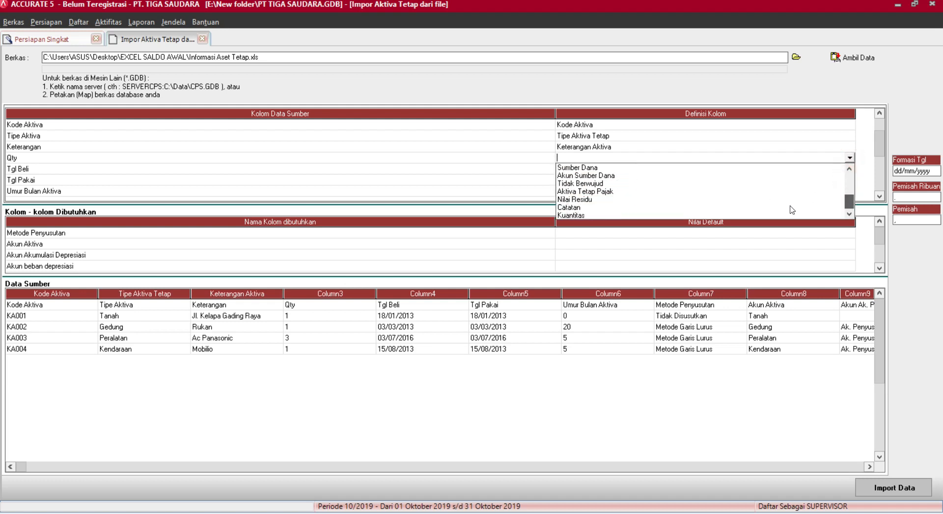
{"action": "left_click", "coordinate": [570, 214]}
{"action": "left_click", "coordinate": [611, 170]}
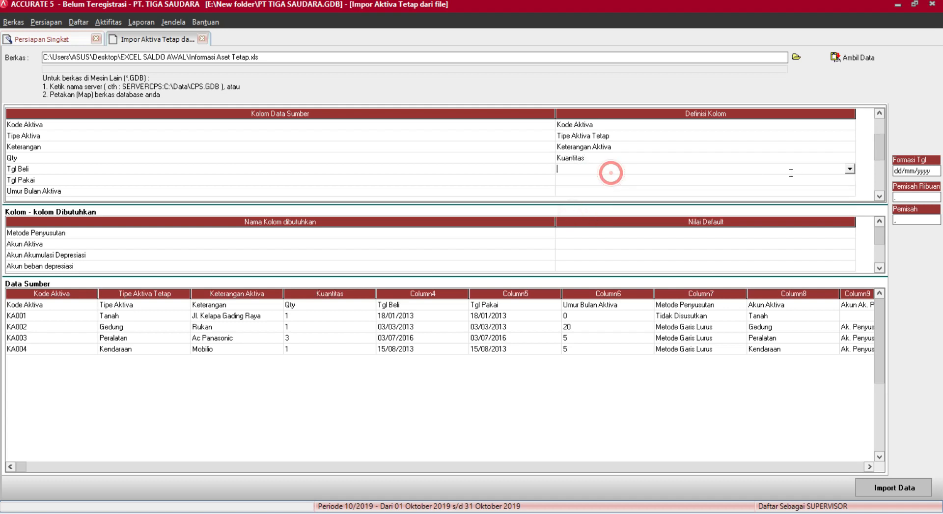
Map Tgl Beli to Tgl Pembelian and Tgl Pakai to Tgl Pemakaian.
{"action": "left_click", "coordinate": [848, 169]}
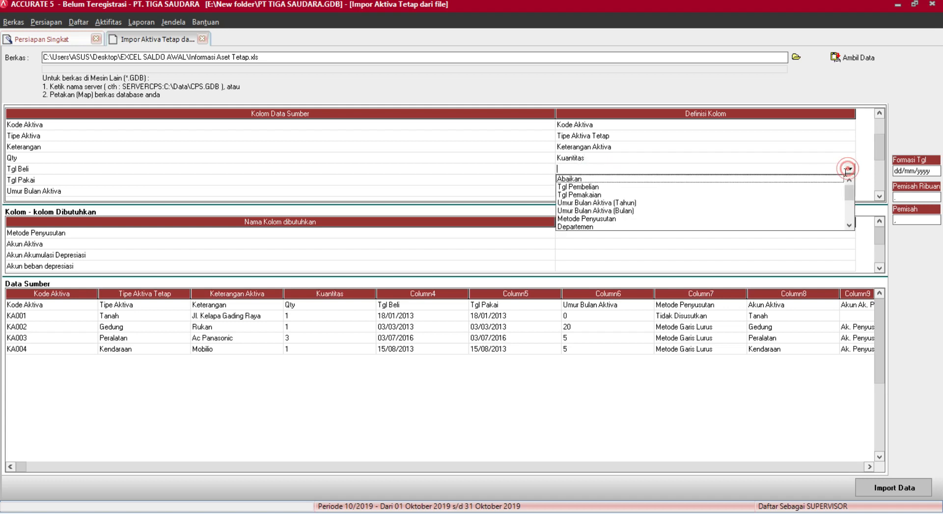
{"action": "left_click", "coordinate": [610, 187]}
{"action": "left_click", "coordinate": [645, 182]}
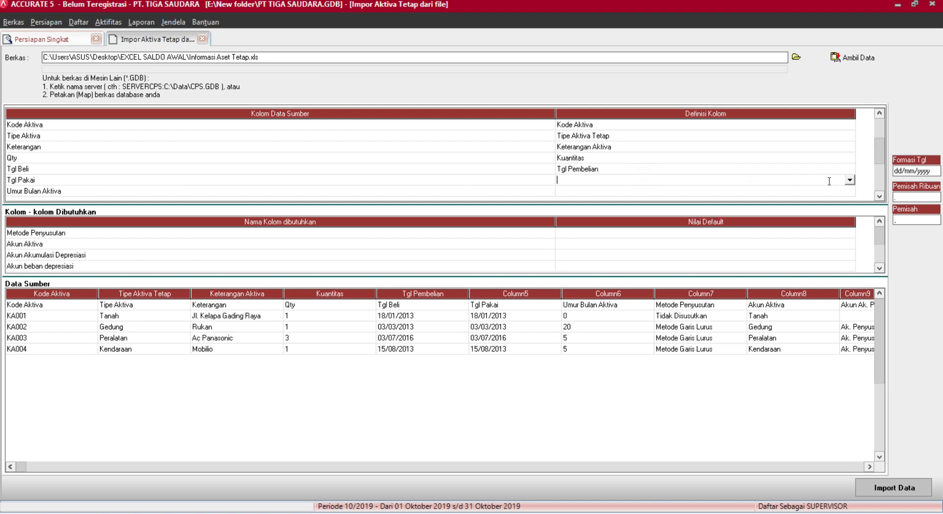
{"action": "left_click", "coordinate": [850, 180]}
{"action": "left_click", "coordinate": [629, 197]}
Map the asset life column to Umur Bulan Aktiva (Tahun).
{"action": "left_click", "coordinate": [629, 193]}
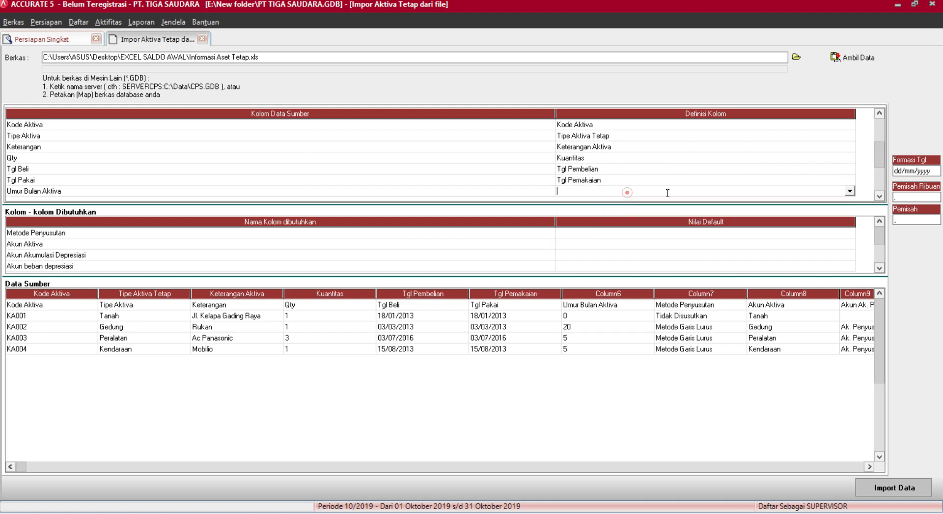
{"action": "left_click", "coordinate": [849, 191]}
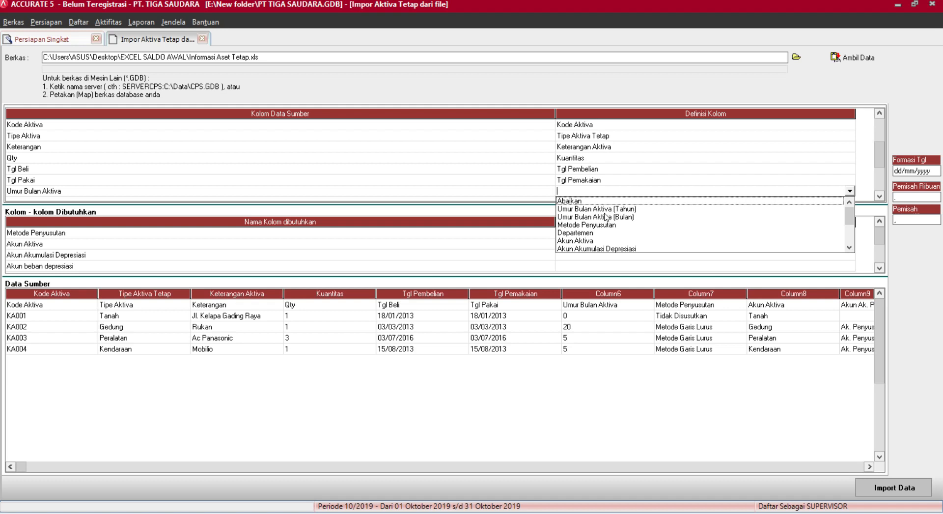
{"action": "left_click", "coordinate": [599, 208]}
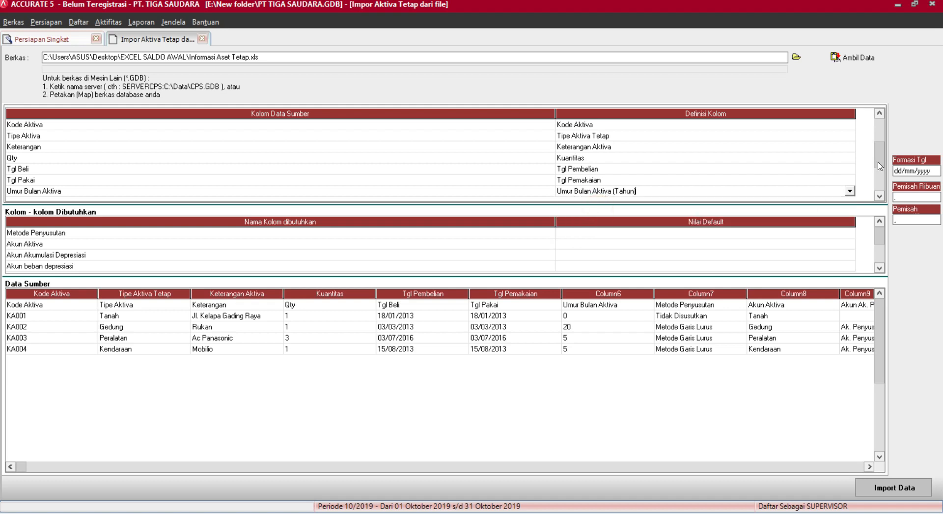
{"action": "left_click_drag", "start_coordinate": [879, 162], "coordinate": [881, 177]}
{"action": "left_click", "coordinate": [762, 147]}
{"action": "left_click", "coordinate": [762, 148]}
{"action": "left_click", "coordinate": [850, 146]}
{"action": "left_click", "coordinate": [612, 161]}
Map Metode Penyusutan, matching Tidak Disusutkan to Tidak terdepresiasi and Metode Garis Lurus to straight-line.
{"action": "left_click", "coordinate": [618, 161]}
{"action": "left_click", "coordinate": [620, 157]}
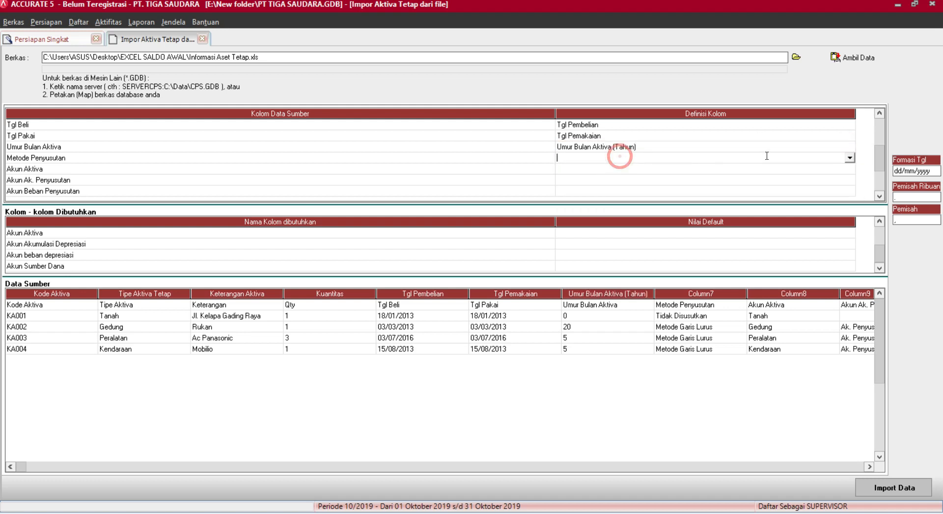
{"action": "left_click", "coordinate": [849, 158]}
{"action": "left_click", "coordinate": [586, 183]}
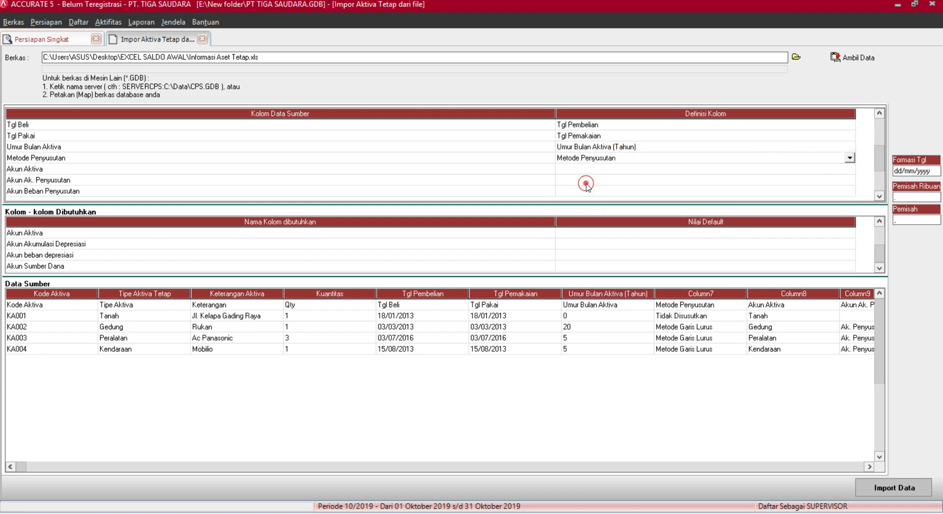
{"action": "left_click", "coordinate": [198, 45]}
{"action": "left_click", "coordinate": [199, 45]}
{"action": "left_click", "coordinate": [244, 45]}
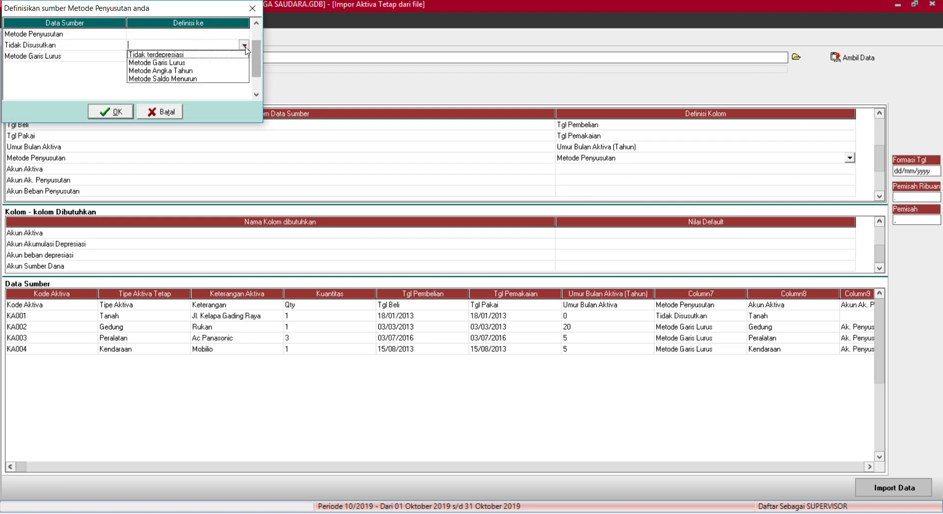
{"action": "left_click", "coordinate": [168, 57]}
{"action": "left_click", "coordinate": [173, 57]}
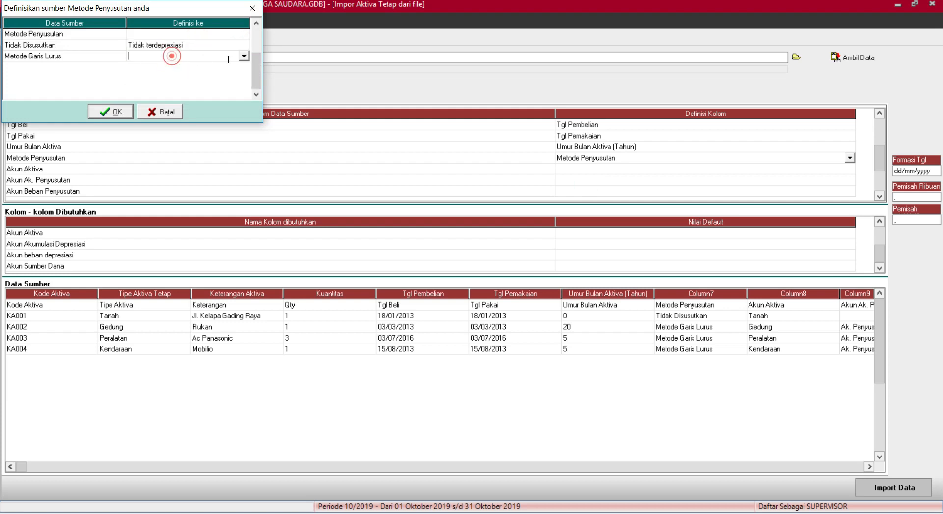
{"action": "left_click", "coordinate": [244, 56]}
{"action": "left_click", "coordinate": [181, 77]}
{"action": "left_click", "coordinate": [111, 111]}
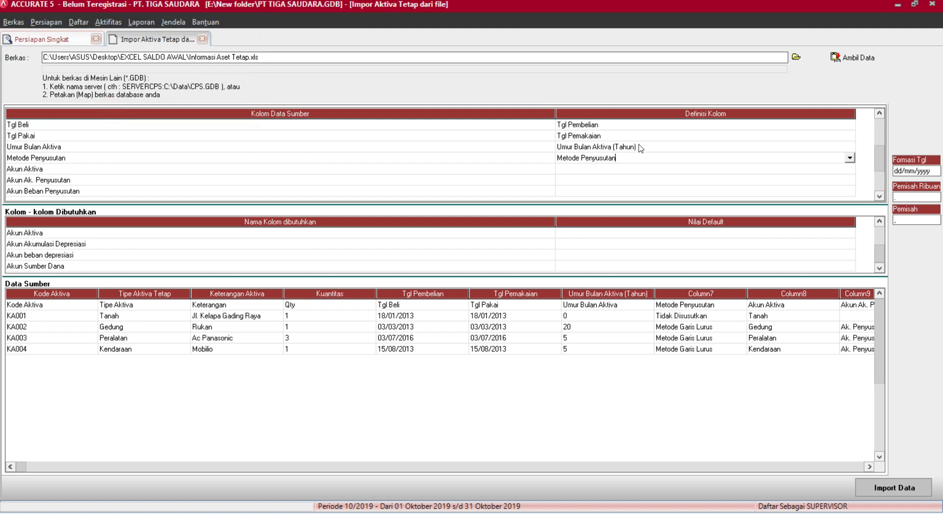
Map the Akun Aktiva column to the asset account, correcting a wrong accumulated depreciation choice.
{"action": "left_click", "coordinate": [678, 171]}
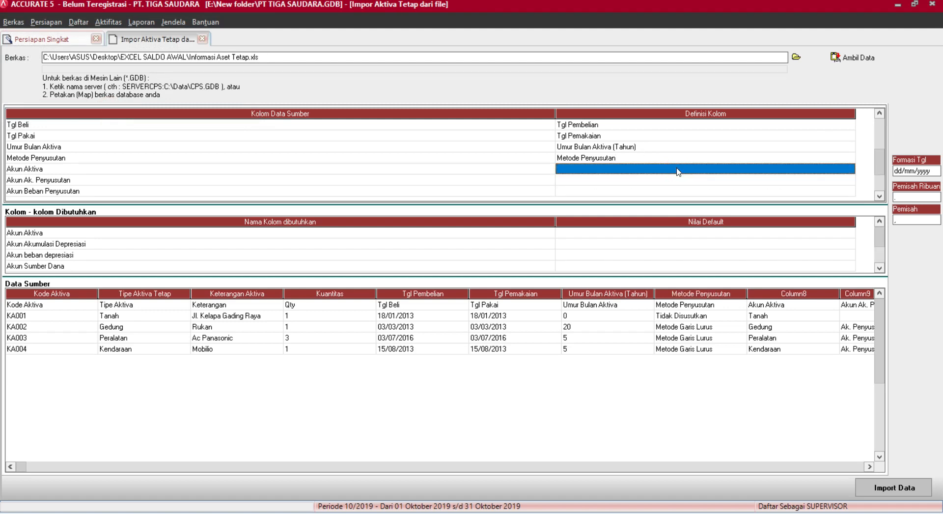
{"action": "left_click", "coordinate": [677, 171]}
{"action": "left_click", "coordinate": [849, 168]}
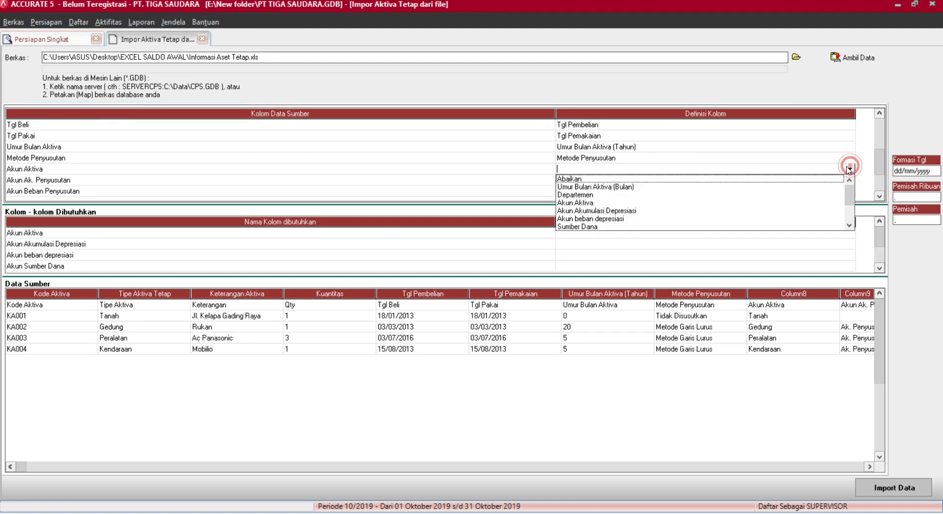
{"action": "left_click", "coordinate": [605, 208]}
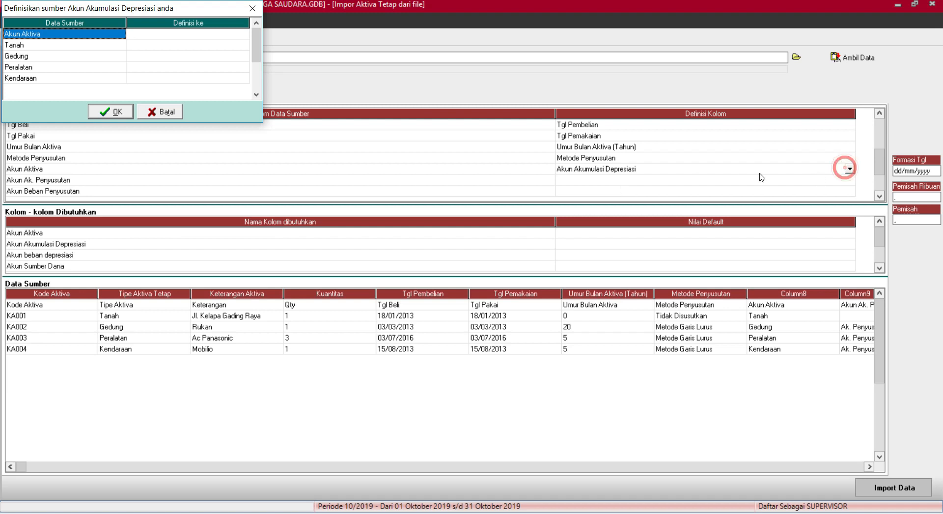
{"action": "left_click", "coordinate": [176, 111]}
{"action": "left_click", "coordinate": [850, 169]}
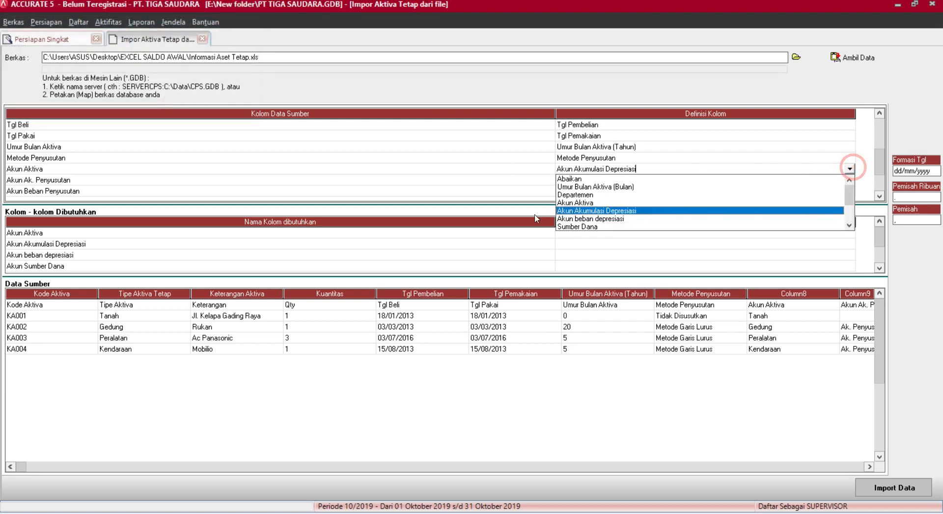
{"action": "left_click", "coordinate": [572, 203]}
Assign account 1201-001 to Tanah and 1201-002 Bangunan Gedung to Gedung.
{"action": "left_click", "coordinate": [196, 34]}
{"action": "left_click", "coordinate": [201, 45]}
{"action": "left_click", "coordinate": [199, 43]}
{"action": "left_click", "coordinate": [241, 44]}
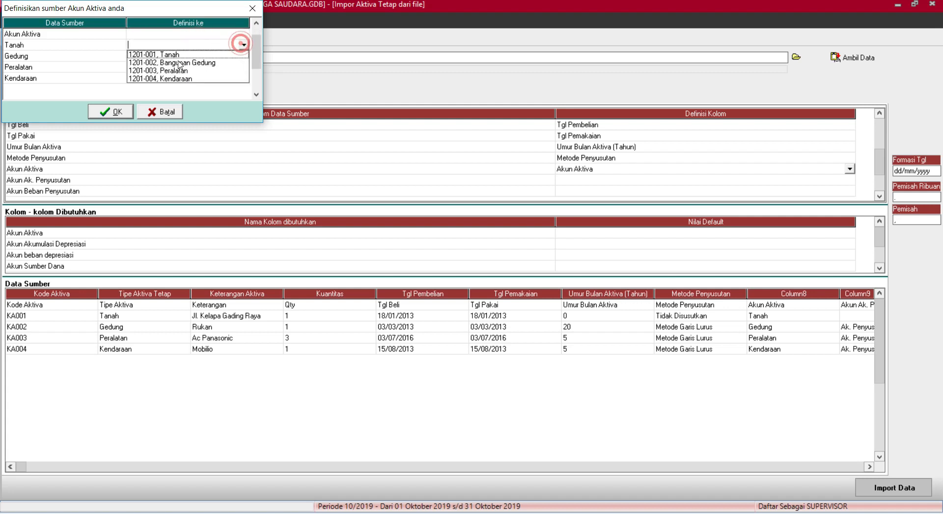
{"action": "left_click", "coordinate": [165, 54]}
{"action": "left_click", "coordinate": [183, 57]}
{"action": "left_click", "coordinate": [187, 56]}
{"action": "left_click", "coordinate": [243, 56]}
{"action": "left_click", "coordinate": [213, 74]}
Assign 1201-003 to Peralatan and 1201-004 to Kendaraan, confirm, then recheck the mapping.
{"action": "left_click", "coordinate": [221, 66]}
{"action": "left_click", "coordinate": [223, 67]}
{"action": "left_click", "coordinate": [244, 67]}
{"action": "left_click", "coordinate": [207, 93]}
{"action": "left_click", "coordinate": [212, 78]}
{"action": "left_click", "coordinate": [214, 77]}
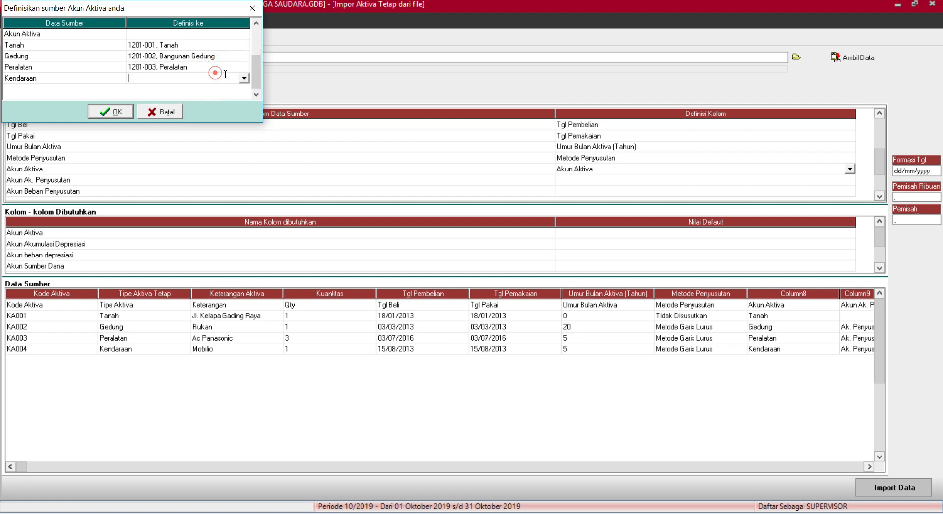
{"action": "left_click", "coordinate": [243, 77]}
{"action": "left_click", "coordinate": [194, 112]}
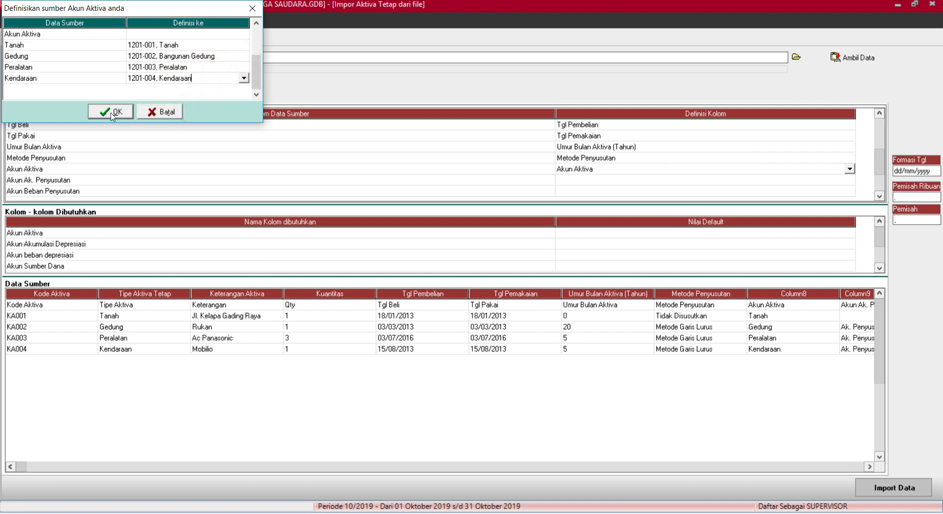
{"action": "left_click", "coordinate": [108, 114]}
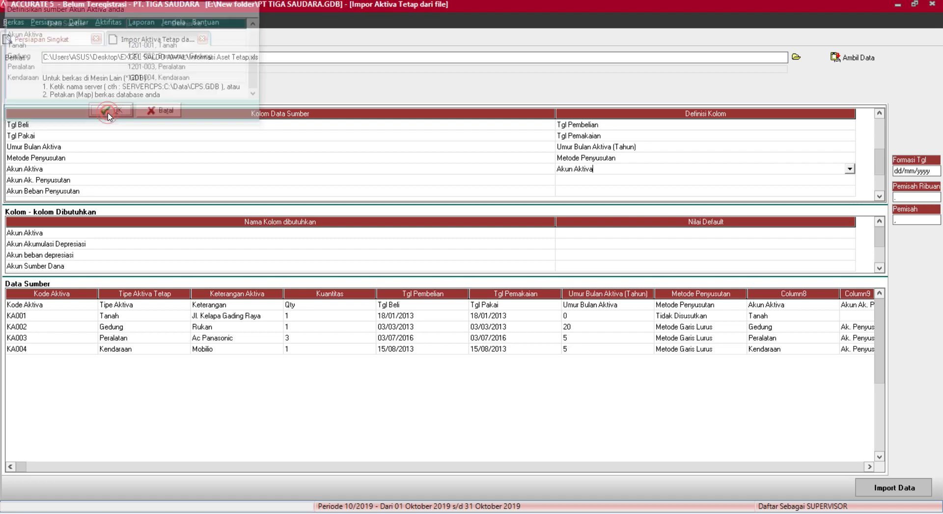
{"action": "left_click", "coordinate": [607, 183]}
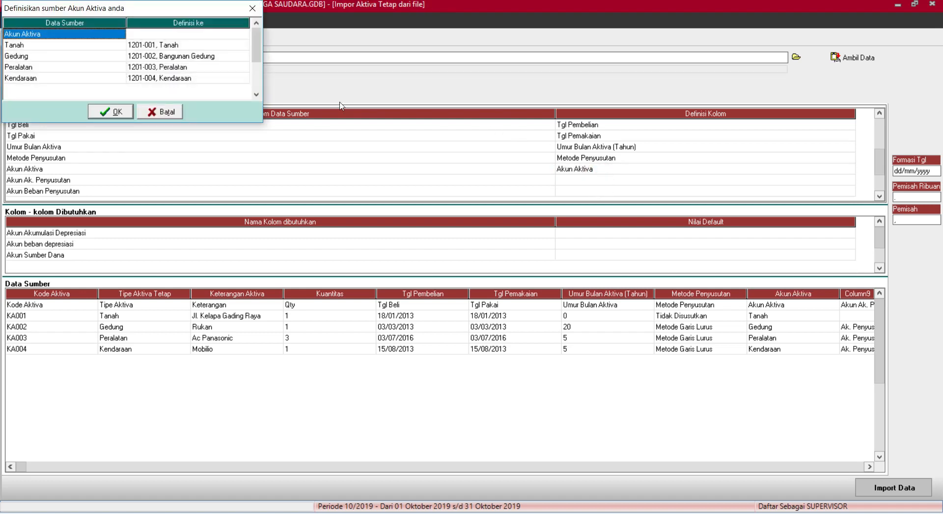
{"action": "left_click", "coordinate": [109, 112]}
Map the Akun Ak. Penyusutan column to Akun Akumulasi Depresiasi.
{"action": "left_click", "coordinate": [758, 179]}
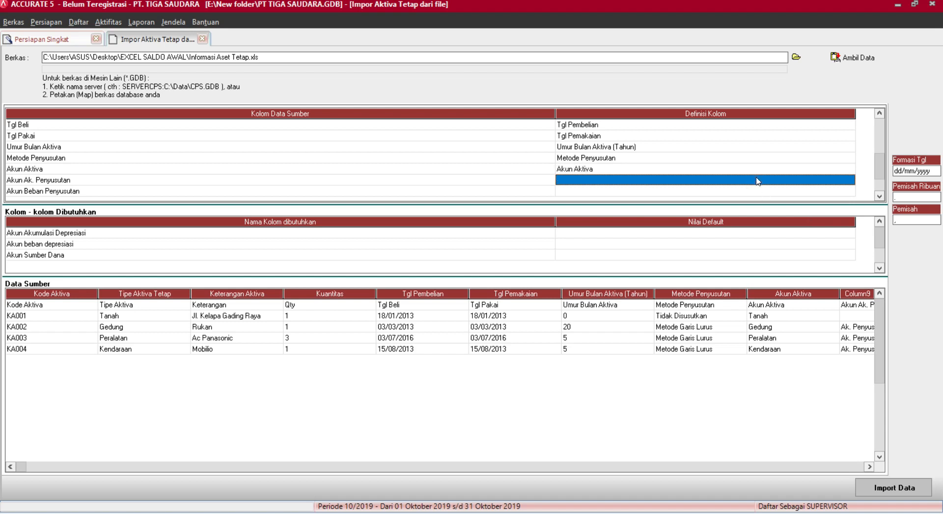
{"action": "left_click", "coordinate": [849, 180]}
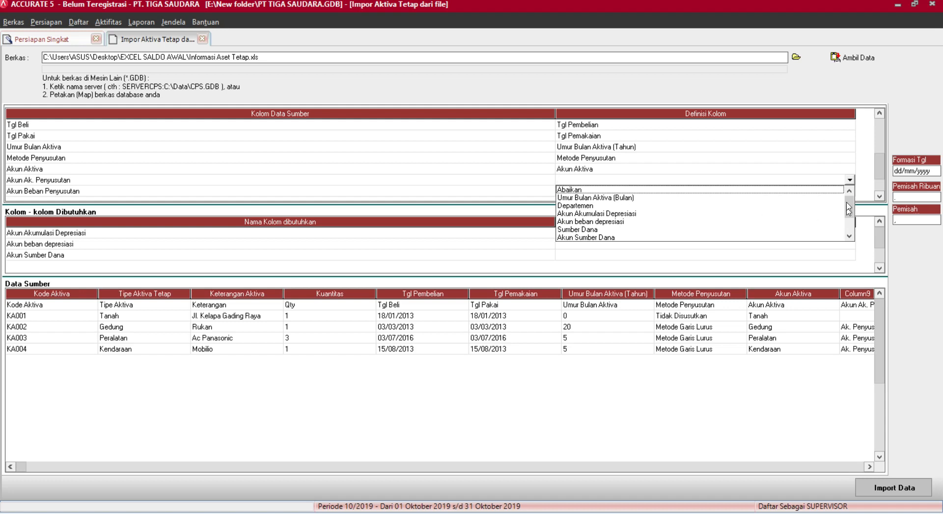
{"action": "mouse_move", "coordinate": [849, 208]}
{"action": "left_mouse_down"}
{"action": "mouse_move", "coordinate": [847, 227]}
{"action": "mouse_move", "coordinate": [849, 202]}
{"action": "left_mouse_up"}
{"action": "left_click", "coordinate": [606, 215]}
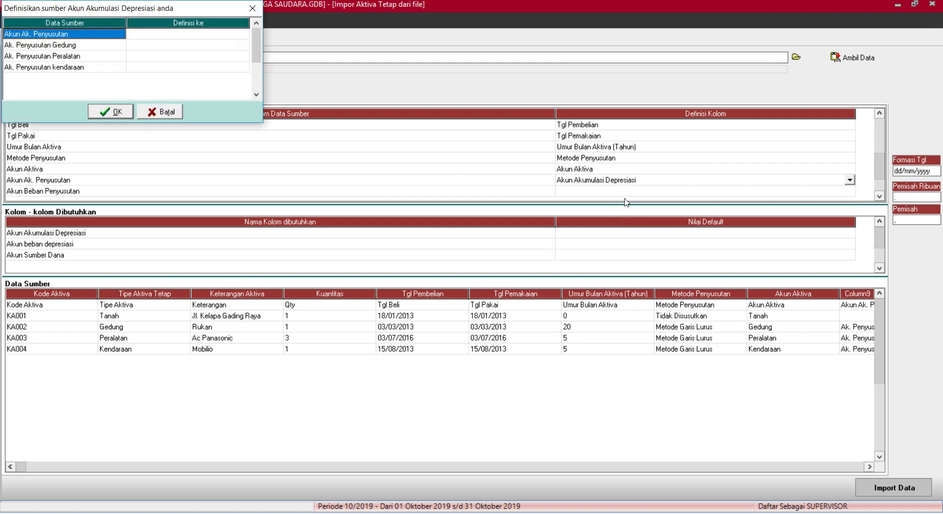
Assign accumulated depreciation accounts 1202-001 Gedung, 1202-002 Peralatan and 1202-003 Kendaraan.
{"action": "left_click", "coordinate": [231, 45]}
{"action": "left_click", "coordinate": [228, 44]}
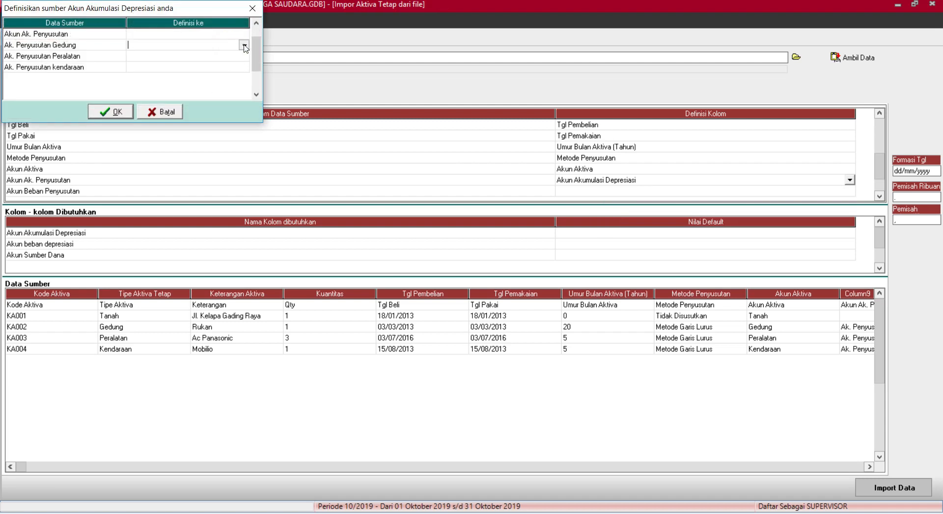
{"action": "left_click", "coordinate": [243, 45]}
{"action": "left_click", "coordinate": [213, 54]}
{"action": "left_click", "coordinate": [219, 56]}
{"action": "left_click", "coordinate": [228, 56]}
{"action": "left_click", "coordinate": [244, 56]}
{"action": "left_click", "coordinate": [224, 74]}
{"action": "left_click", "coordinate": [221, 68]}
{"action": "left_click", "coordinate": [244, 68]}
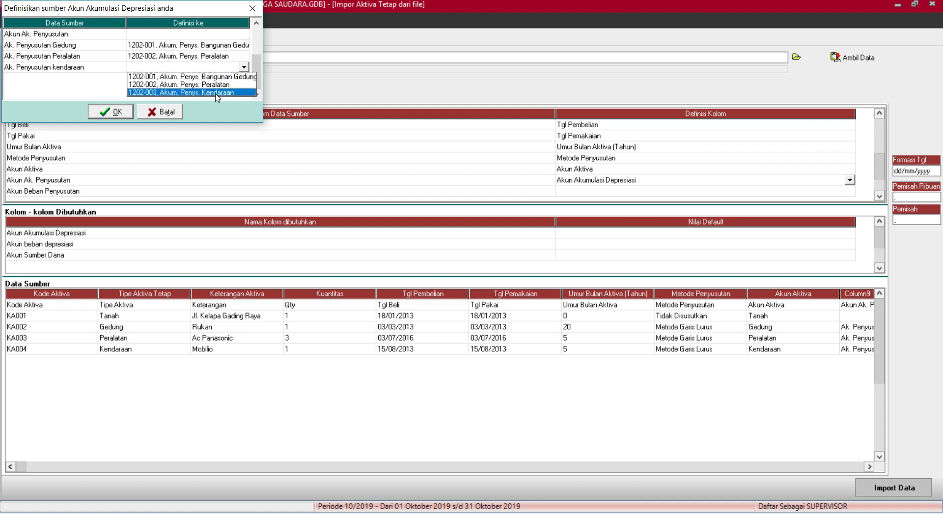
{"action": "left_click", "coordinate": [219, 92]}
{"action": "left_click", "coordinate": [117, 113]}
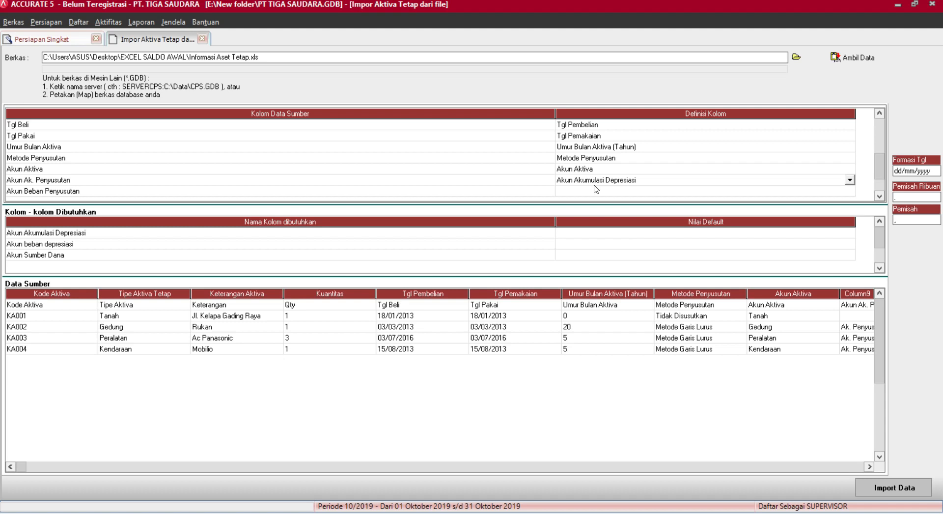
Map Akun Beban Penyusutan to depreciation expense and assign 6100-001 to Gedung.
{"action": "left_click", "coordinate": [596, 189]}
{"action": "left_click", "coordinate": [596, 188]}
{"action": "left_click", "coordinate": [850, 191]}
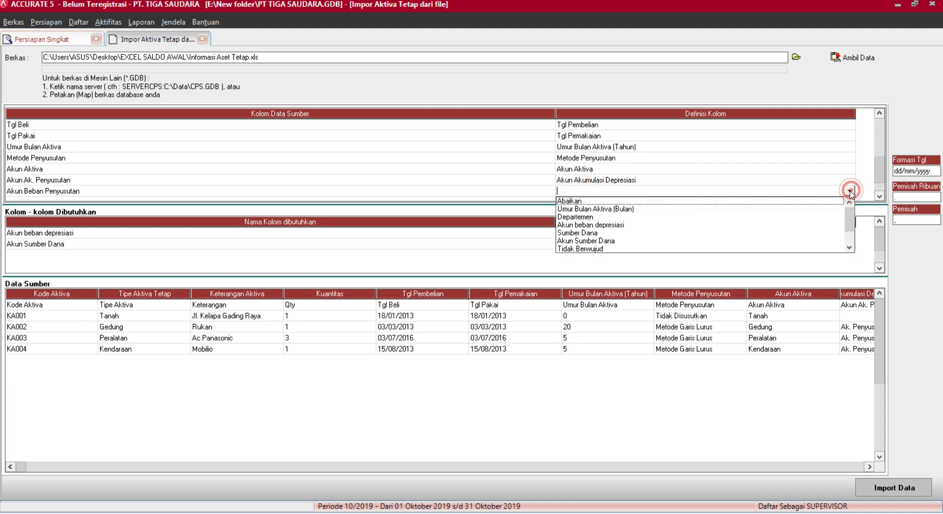
{"action": "left_click", "coordinate": [639, 225]}
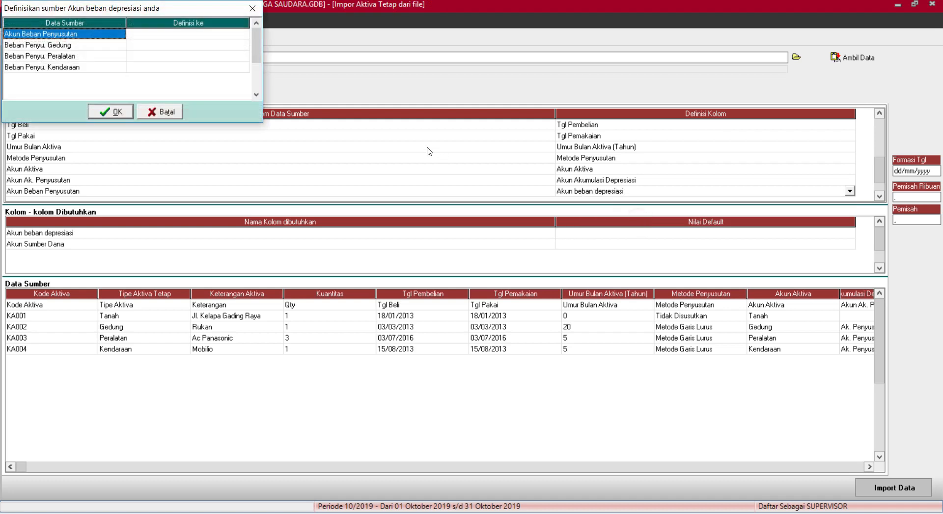
{"action": "left_click", "coordinate": [204, 49]}
{"action": "left_click", "coordinate": [203, 44]}
{"action": "left_click", "coordinate": [244, 44]}
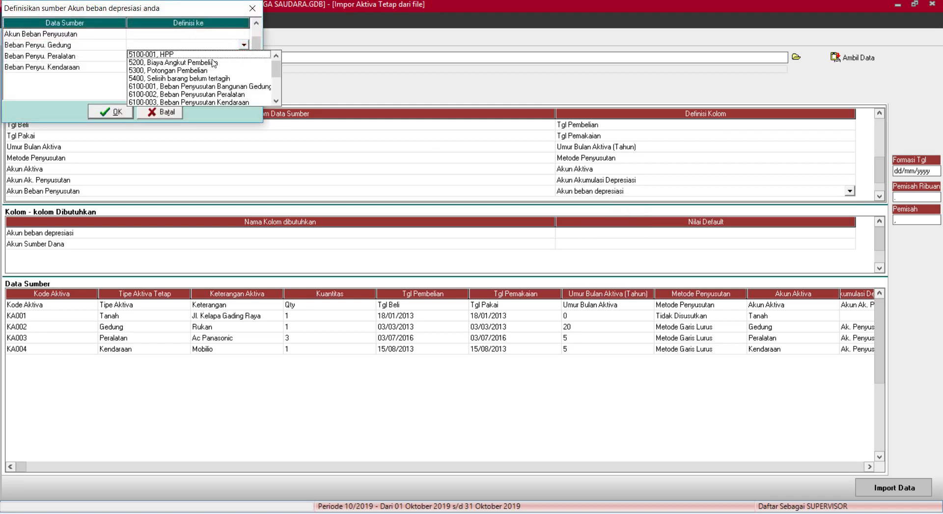
{"action": "left_click", "coordinate": [244, 87]}
Assign expense accounts 6100-002 to Peralatan and 6100-003 to Kendaraan, then confirm.
{"action": "left_click", "coordinate": [239, 56]}
{"action": "left_click", "coordinate": [241, 56]}
{"action": "left_click", "coordinate": [244, 56]}
{"action": "left_click", "coordinate": [235, 106]}
{"action": "left_click", "coordinate": [236, 67]}
{"action": "left_click", "coordinate": [232, 67]}
{"action": "left_click", "coordinate": [244, 67]}
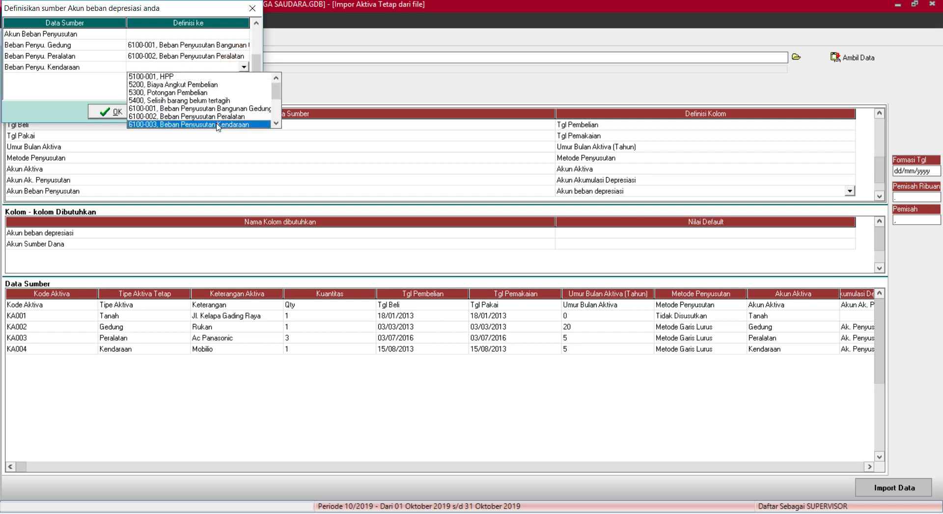
{"action": "left_click", "coordinate": [218, 125]}
{"action": "left_click", "coordinate": [111, 112]}
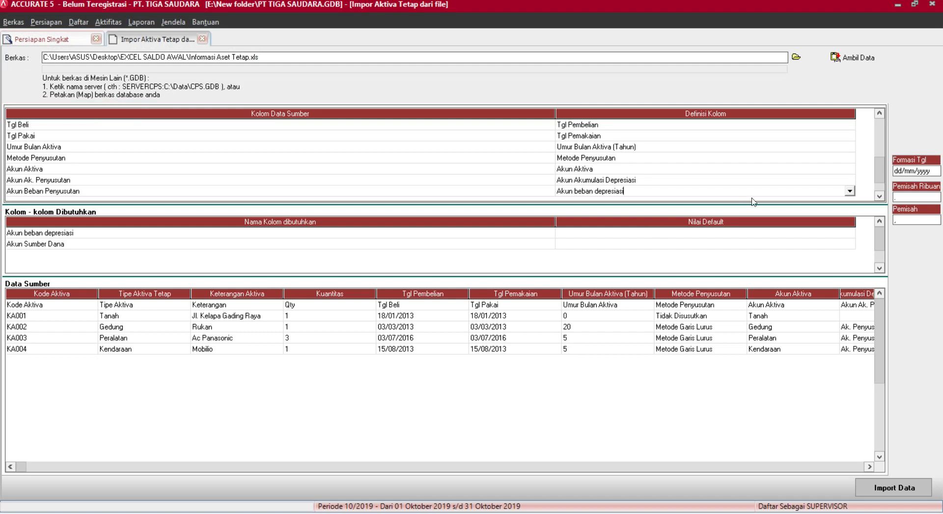
{"action": "scroll", "coordinate": [810, 154], "scroll_direction": "down", "scroll_amount": 2}
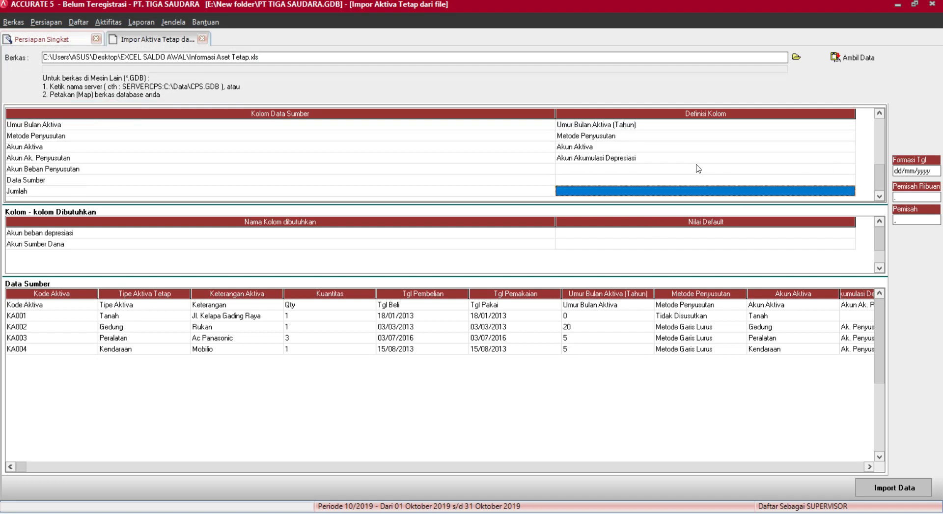
Remap the Akun Beban Penyusutan column to the depreciation expense account and confirm.
{"action": "left_click", "coordinate": [698, 169]}
{"action": "left_click", "coordinate": [717, 168]}
{"action": "left_click", "coordinate": [850, 169]}
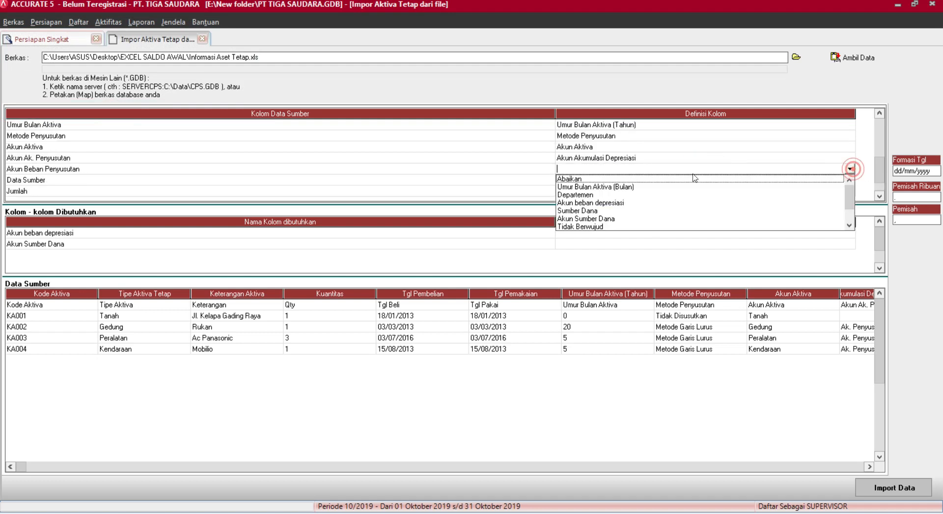
{"action": "left_click", "coordinate": [617, 202]}
{"action": "left_click", "coordinate": [114, 111]}
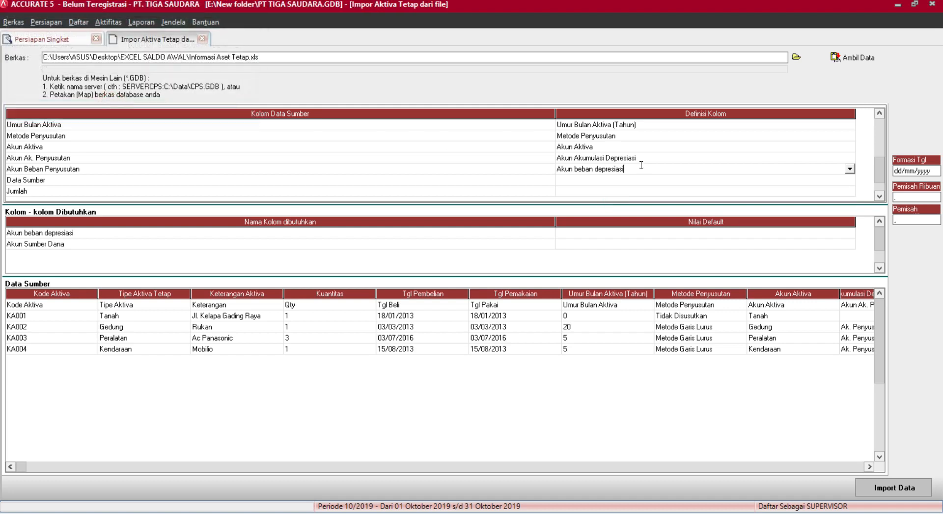
Set the Data Sumber column's definition to Sumber Dana.
{"action": "left_click", "coordinate": [613, 181]}
{"action": "left_click", "coordinate": [614, 181]}
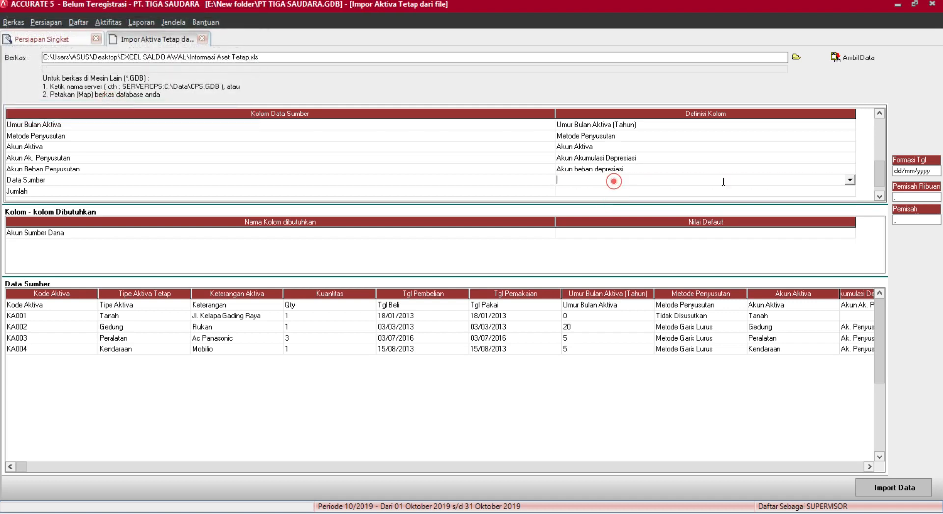
{"action": "left_click", "coordinate": [851, 181]}
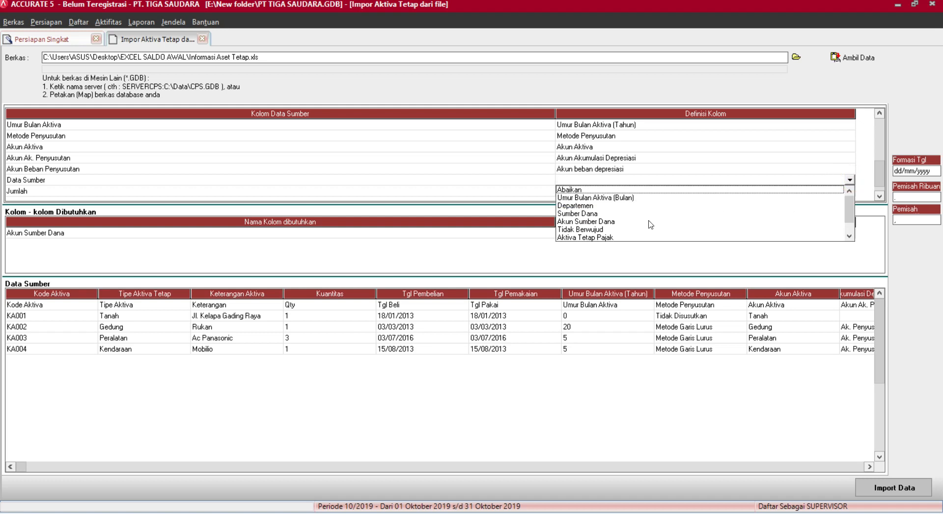
{"action": "left_click", "coordinate": [604, 214]}
Map the Jumlah column to Sumber Dana.
{"action": "left_click", "coordinate": [633, 190]}
{"action": "left_click", "coordinate": [633, 191]}
{"action": "left_click", "coordinate": [850, 190]}
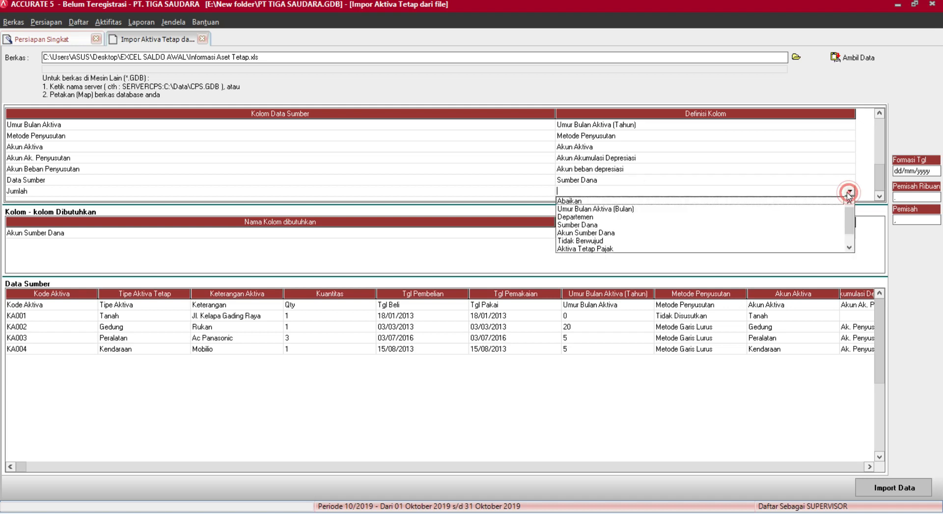
{"action": "mouse_move", "coordinate": [845, 226]}
{"action": "left_mouse_down"}
{"action": "mouse_move", "coordinate": [847, 235]}
{"action": "mouse_move", "coordinate": [847, 222]}
{"action": "left_mouse_up"}
{"action": "left_click", "coordinate": [601, 225]}
Remap the Data Sumber column to Akun Sumber Dana.
{"action": "left_click", "coordinate": [648, 179]}
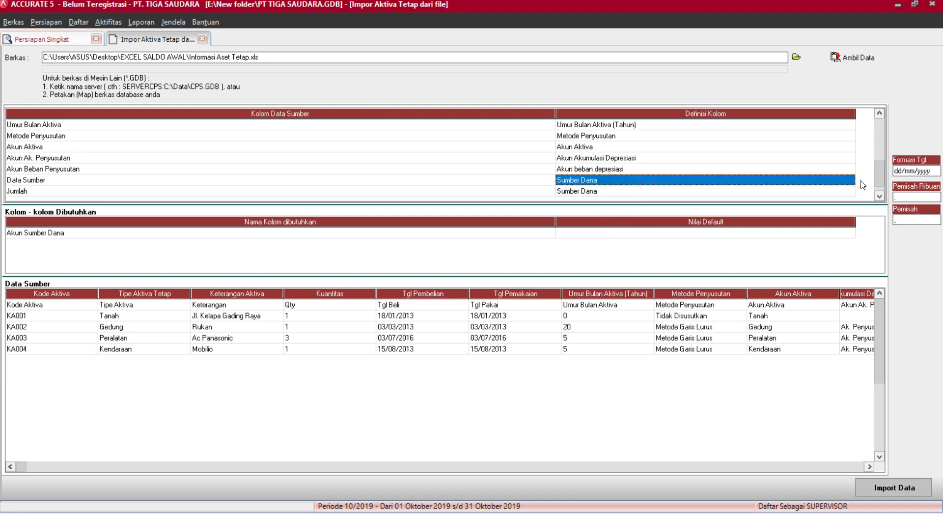
{"action": "left_click", "coordinate": [851, 181]}
{"action": "left_click", "coordinate": [850, 180]}
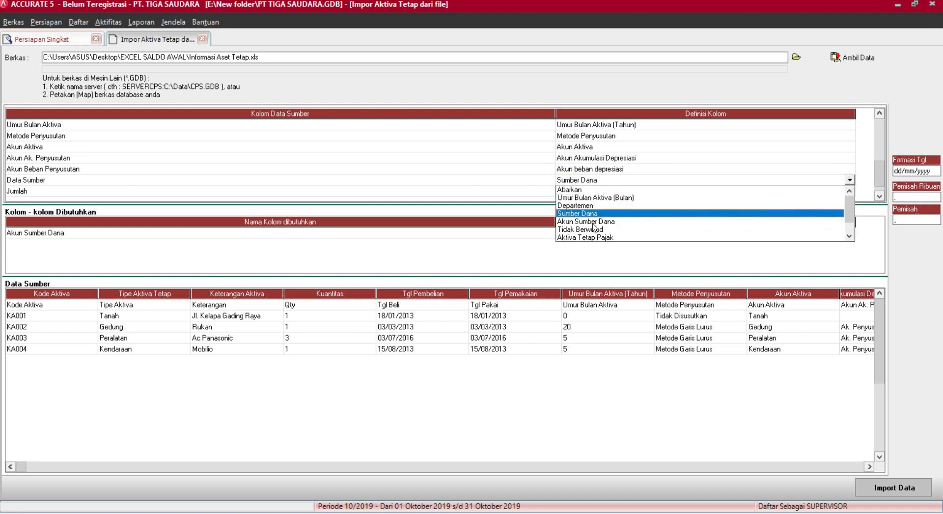
{"action": "left_click", "coordinate": [594, 222]}
Map Opening Balance Equity to account 310001 OPENING BALANCE EQUITY and confirm the mapping.
{"action": "left_click", "coordinate": [224, 43]}
{"action": "left_click", "coordinate": [217, 43]}
{"action": "left_click", "coordinate": [244, 44]}
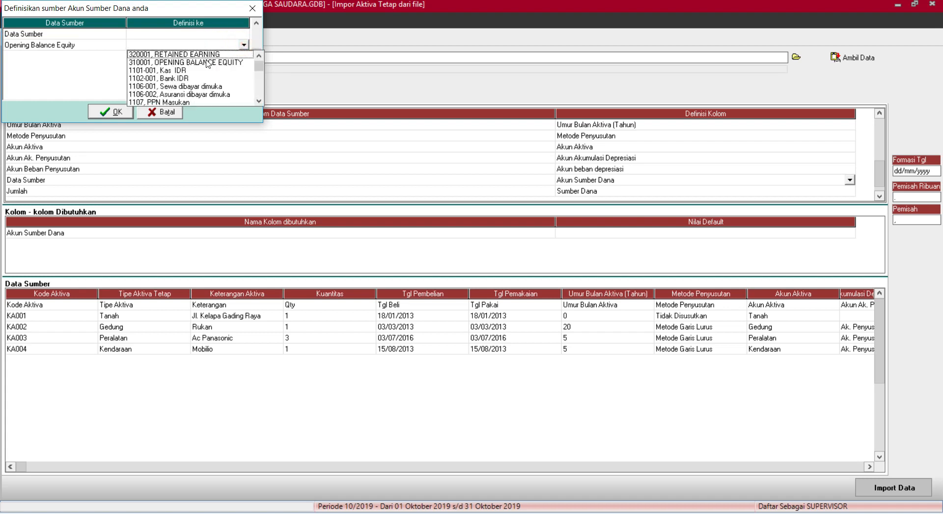
{"action": "left_click", "coordinate": [208, 63]}
{"action": "left_click", "coordinate": [113, 111]}
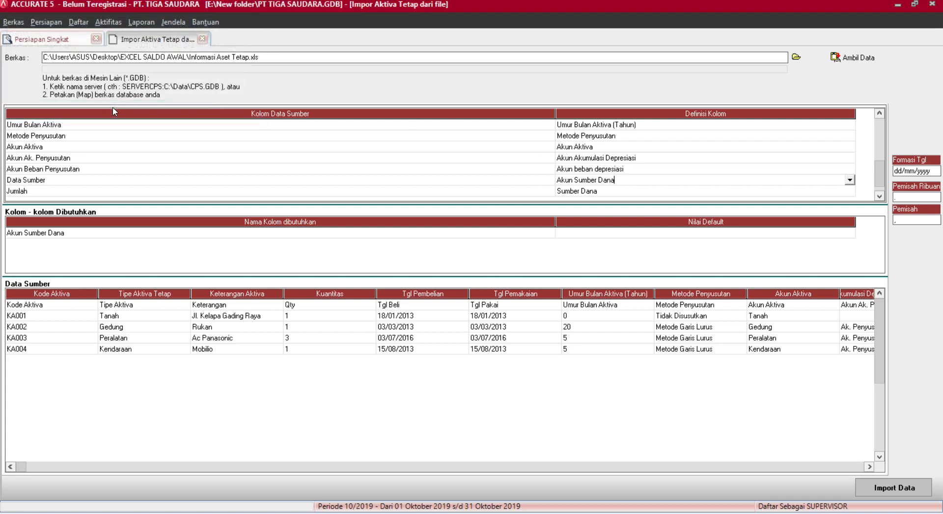
{"action": "left_click", "coordinate": [417, 303]}
Delete the header row from the source data and import fixed assets KA001–KA004.
{"action": "key", "text": "Delete"}
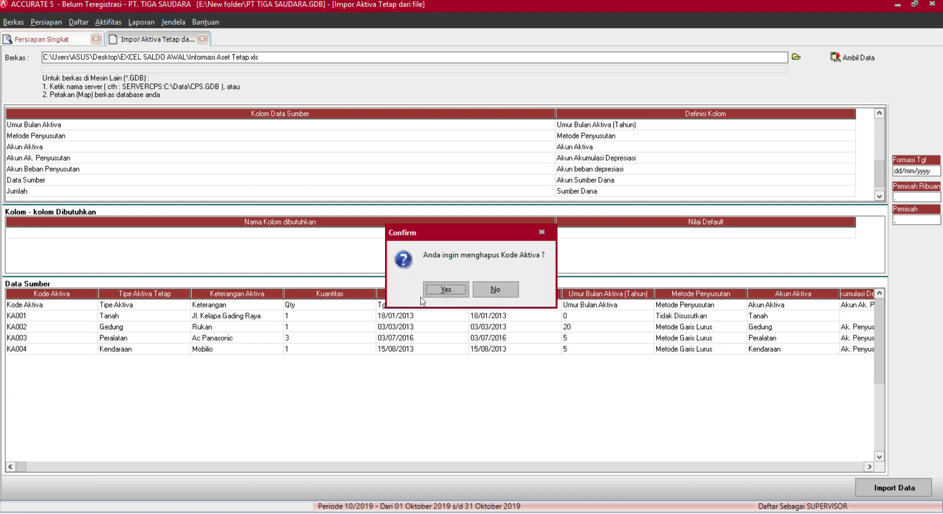
{"action": "key", "text": "Return"}
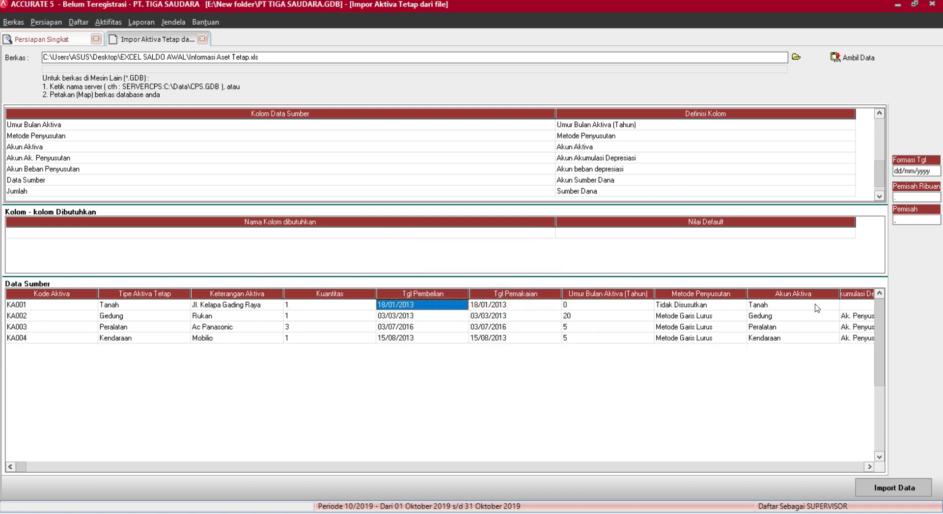
{"action": "left_click", "coordinate": [873, 487]}
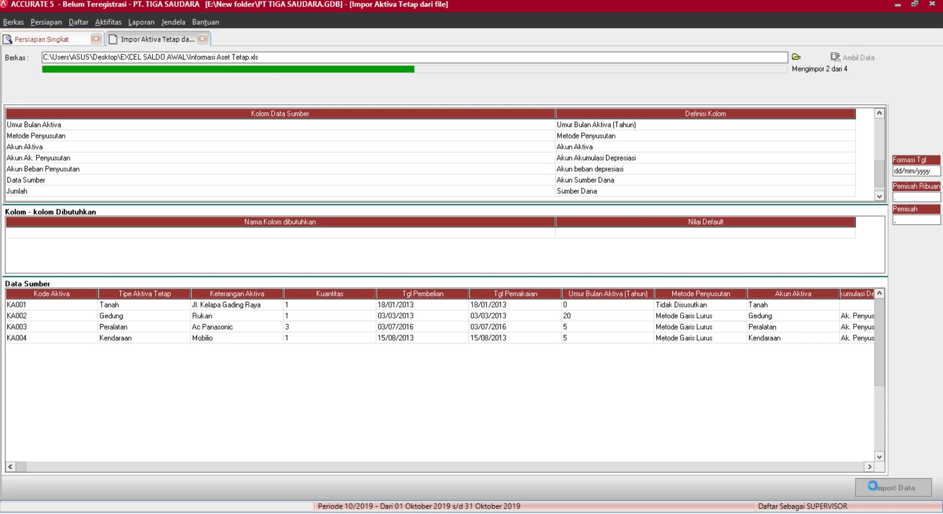
{"action": "left_click", "coordinate": [483, 290]}
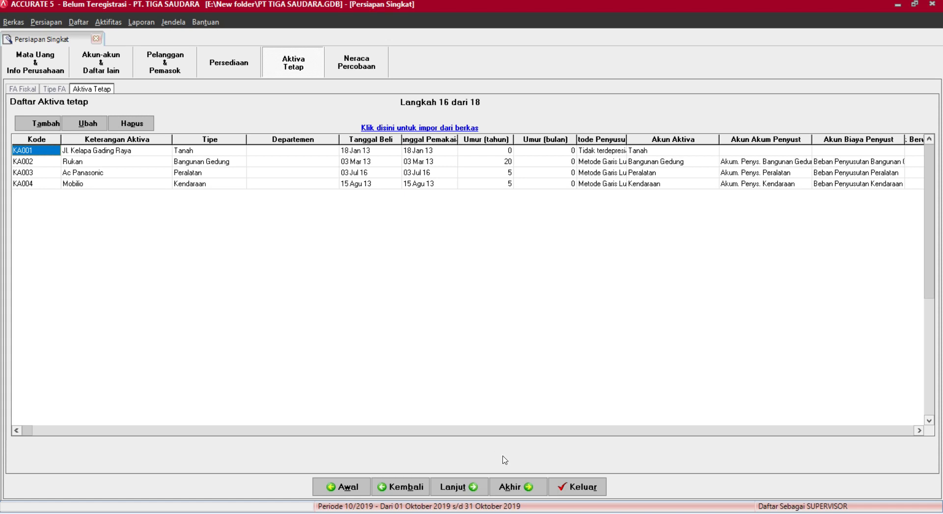
Advance to company preferences and browse the default currency, Fitur and Akun Default Barang pages.
{"action": "left_click", "coordinate": [468, 488]}
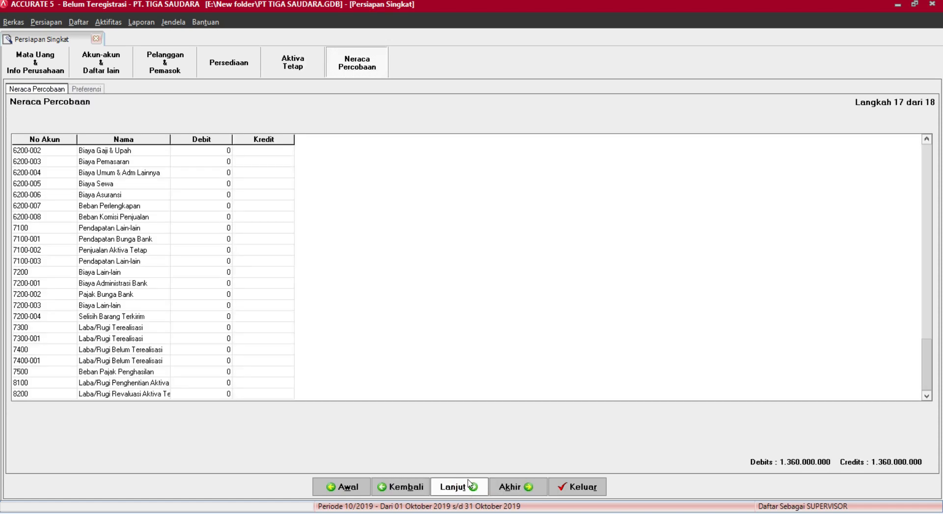
{"action": "left_click", "coordinate": [471, 486]}
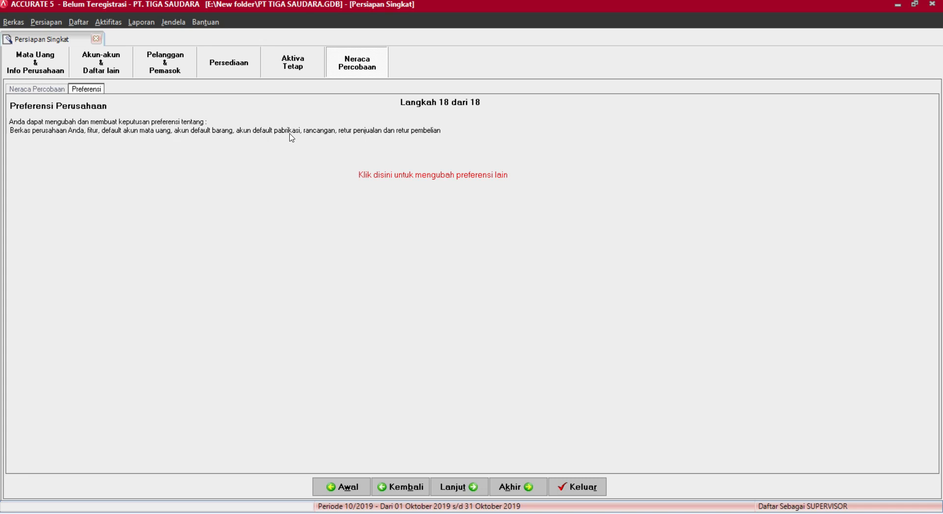
{"action": "left_click", "coordinate": [444, 175]}
{"action": "left_click", "coordinate": [443, 176]}
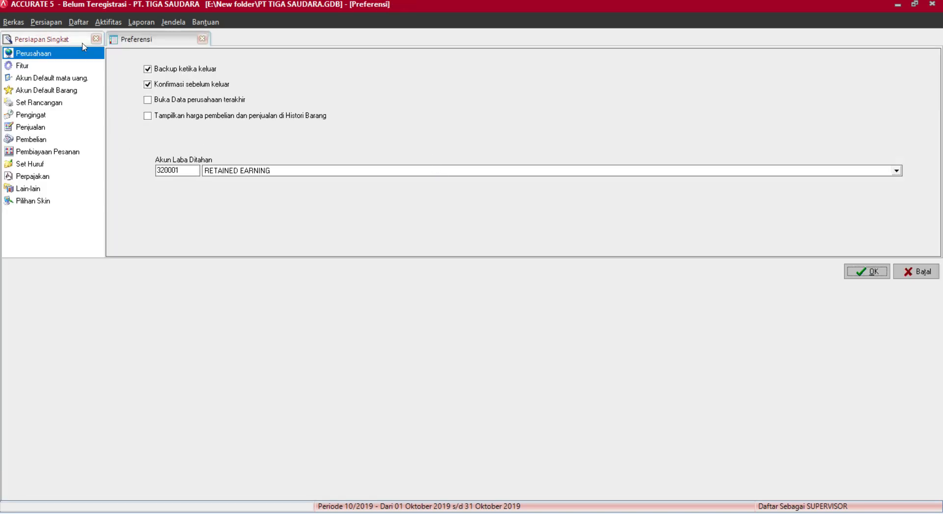
{"action": "left_click", "coordinate": [64, 78]}
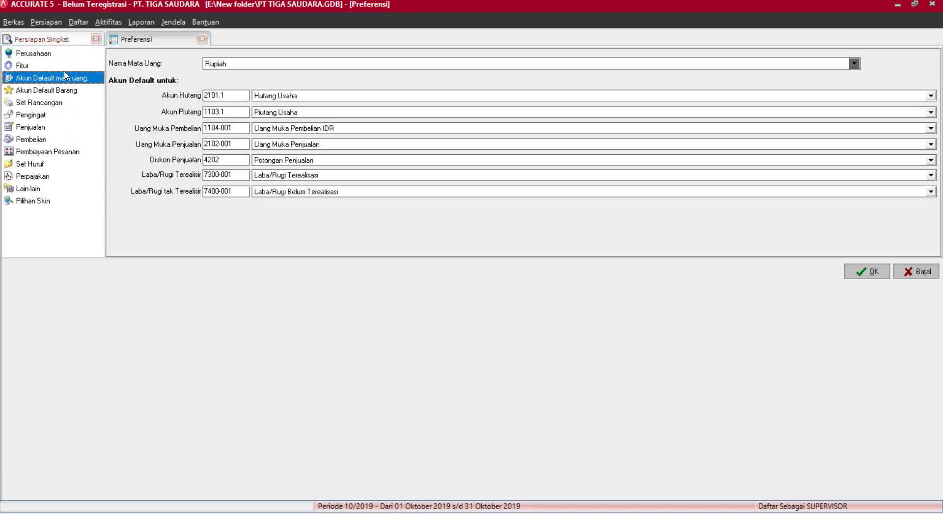
{"action": "left_click", "coordinate": [64, 70]}
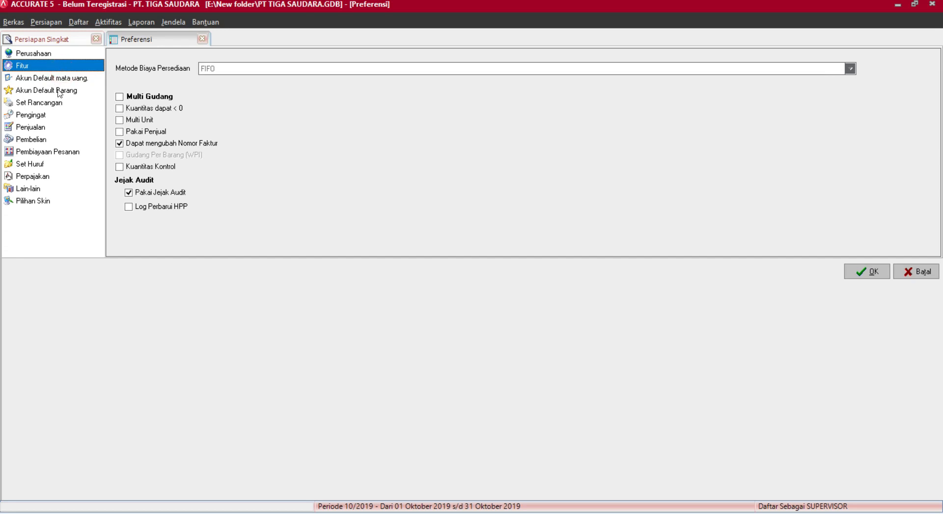
{"action": "left_click", "coordinate": [60, 91]}
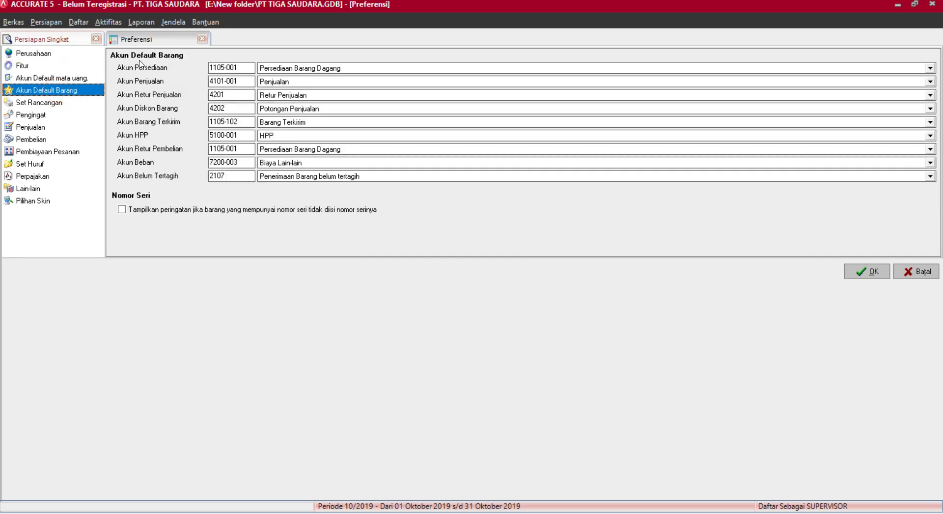
Return to the quick setup via Persiapan > Persiapan Singkat.
{"action": "left_click", "coordinate": [80, 20]}
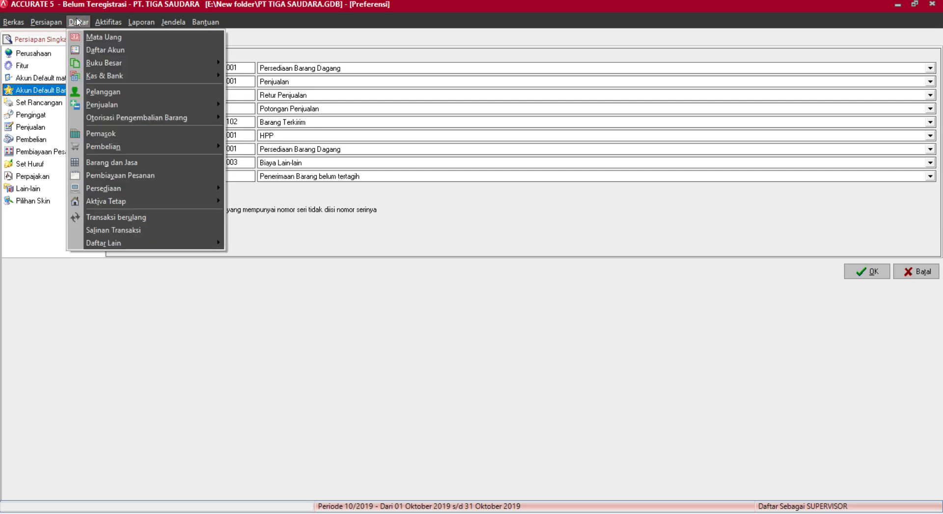
{"action": "mouse_move", "coordinate": [59, 21]}
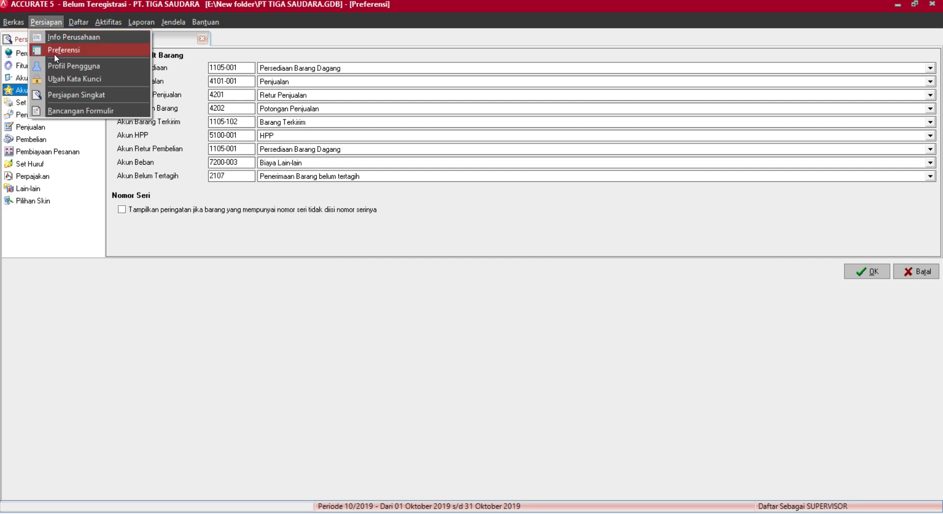
{"action": "left_click", "coordinate": [58, 95]}
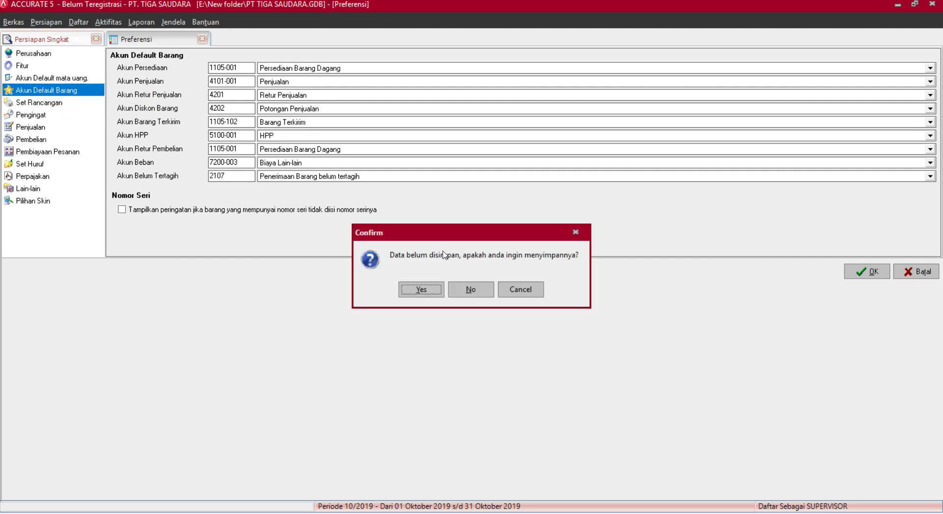
Save the preferences and start the Persiapan Mahir setup at step 1.
{"action": "left_click", "coordinate": [422, 289]}
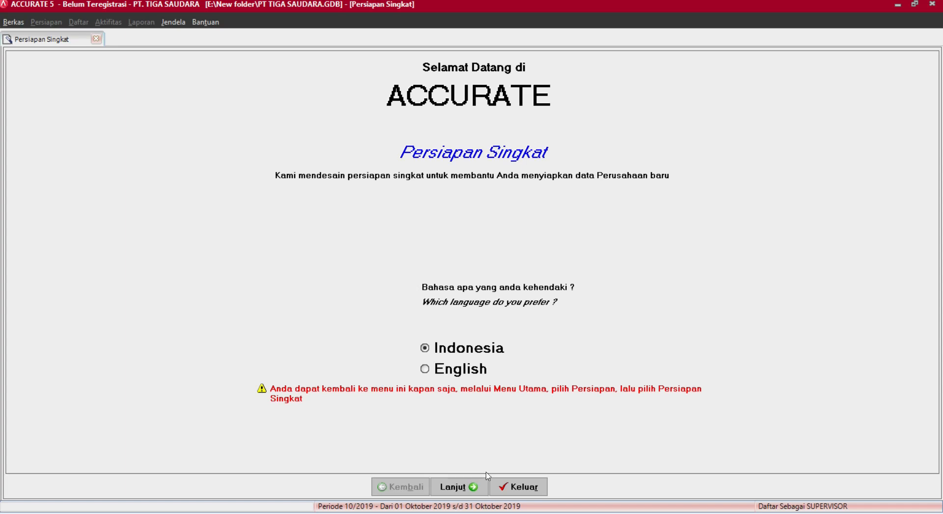
{"action": "left_click", "coordinate": [460, 487]}
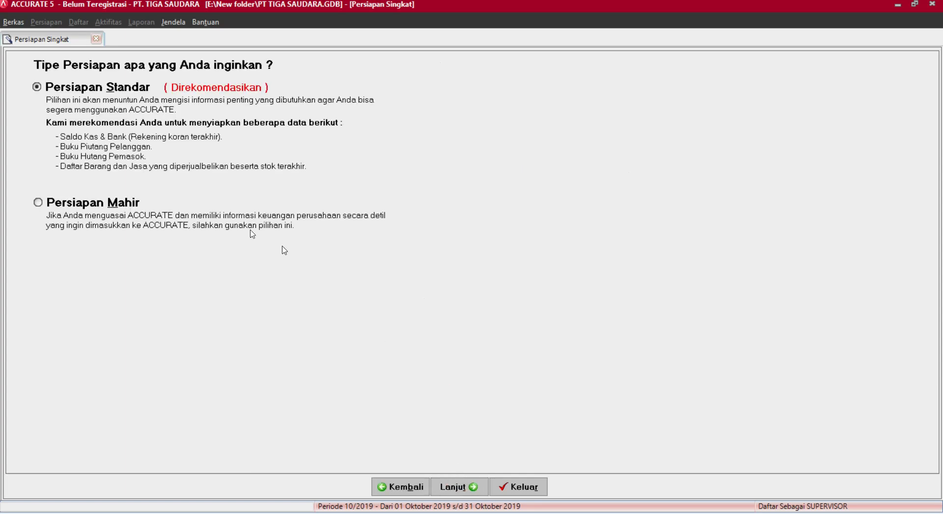
{"action": "left_click", "coordinate": [101, 202]}
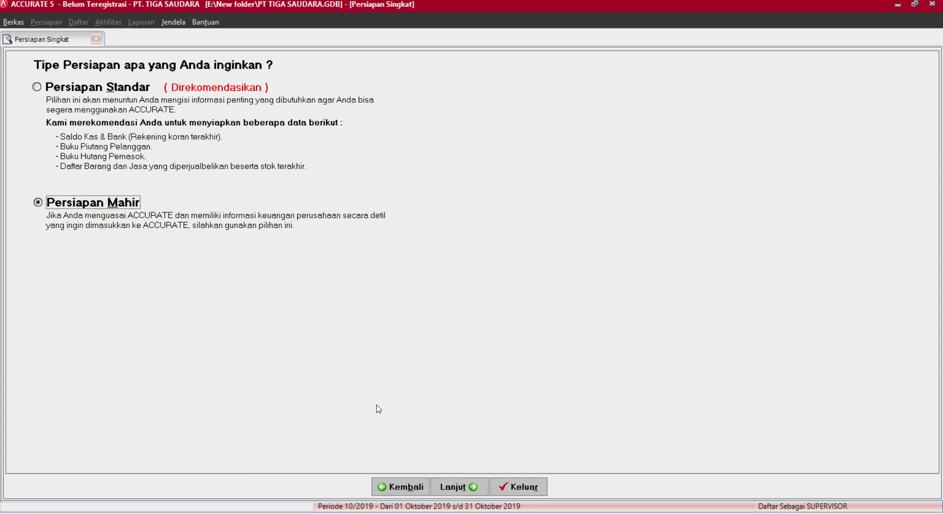
{"action": "left_click", "coordinate": [459, 487]}
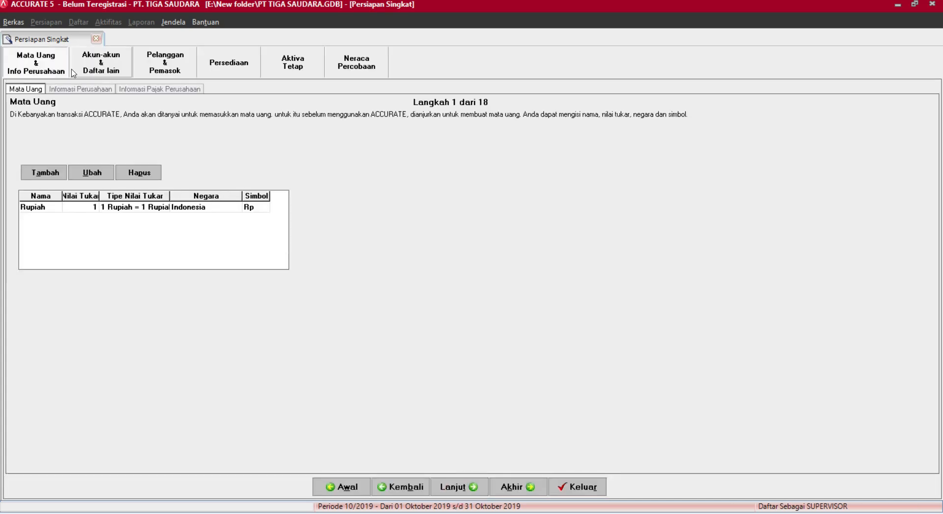
Review the customer/supplier, inventory and fixed asset steps, then advance to the final Selamat page.
{"action": "left_click", "coordinate": [170, 71]}
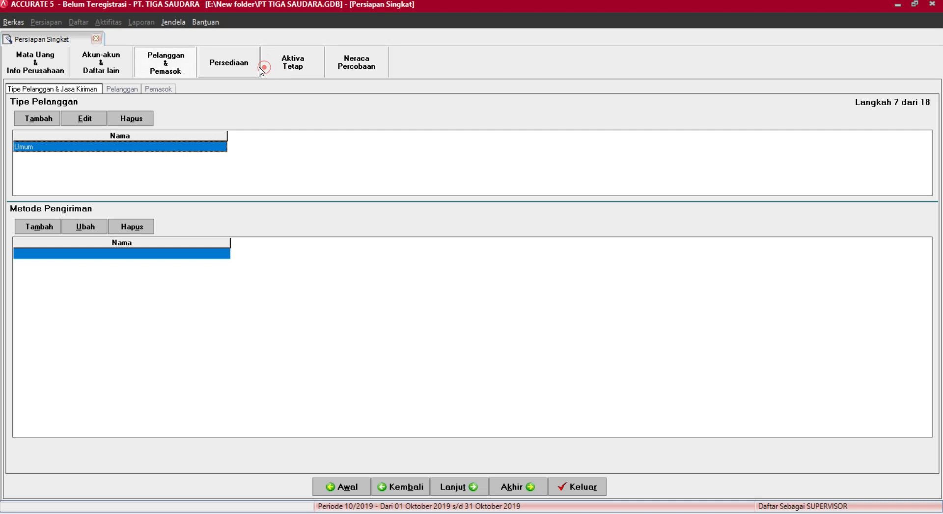
{"action": "left_click", "coordinate": [243, 65]}
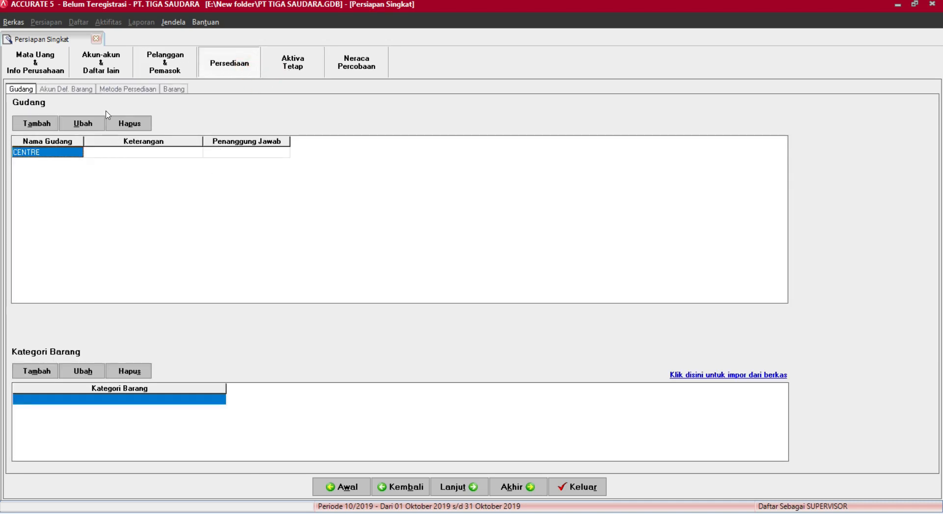
{"action": "left_click", "coordinate": [69, 89]}
{"action": "left_click", "coordinate": [127, 89]}
{"action": "left_click", "coordinate": [166, 90]}
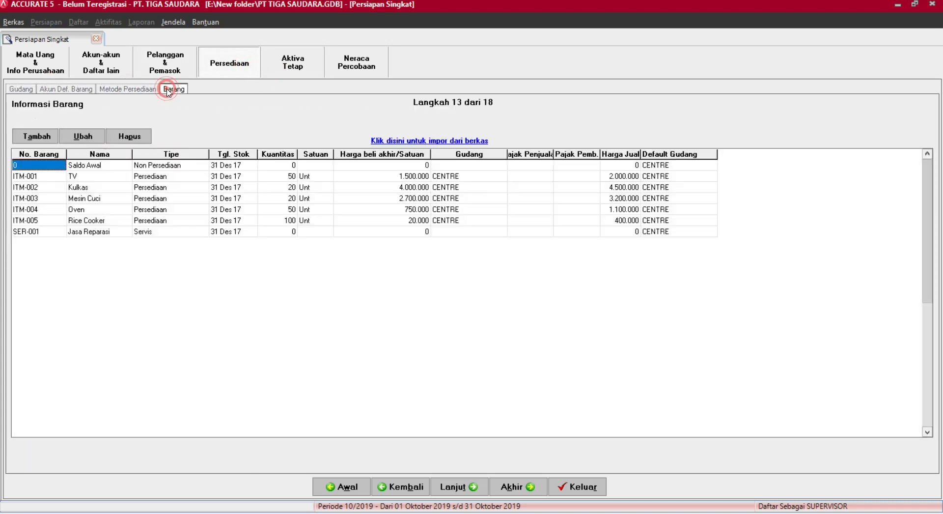
{"action": "left_click", "coordinate": [293, 73]}
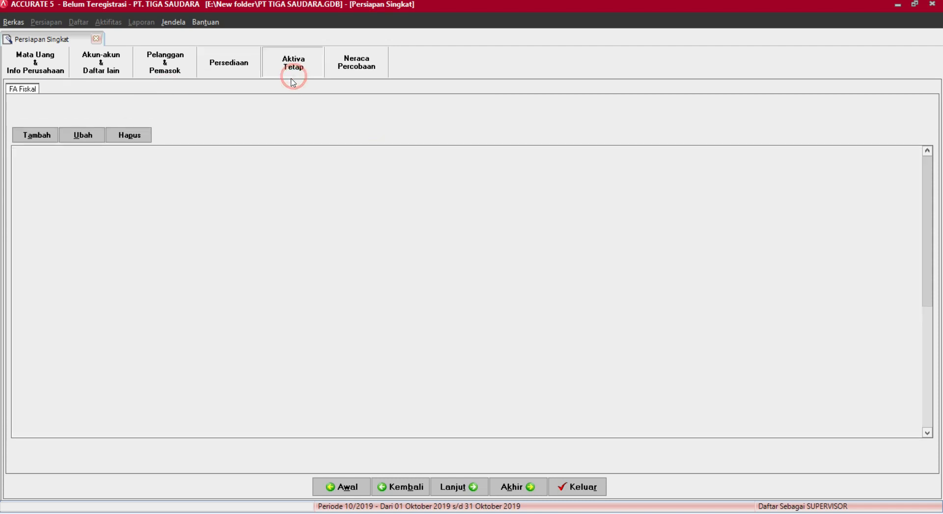
{"action": "left_click", "coordinate": [55, 91]}
{"action": "left_click", "coordinate": [80, 89]}
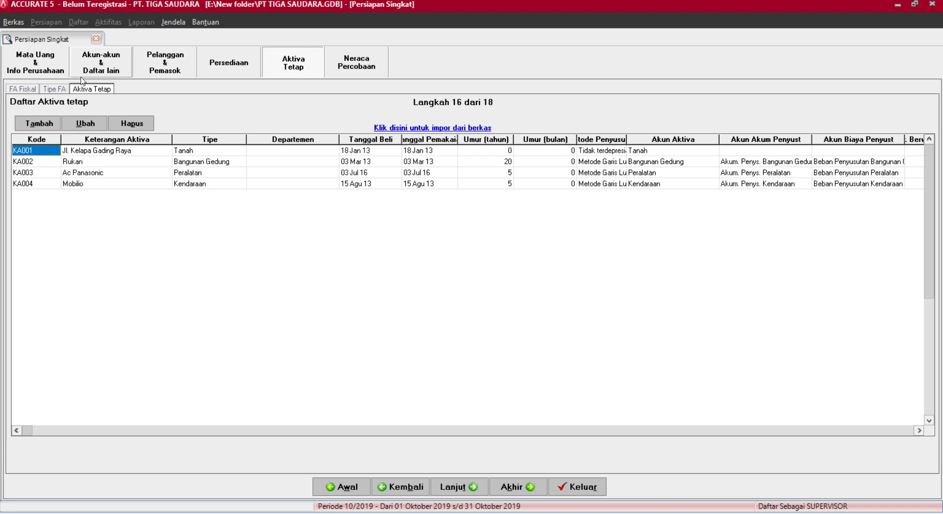
{"action": "left_click", "coordinate": [357, 62]}
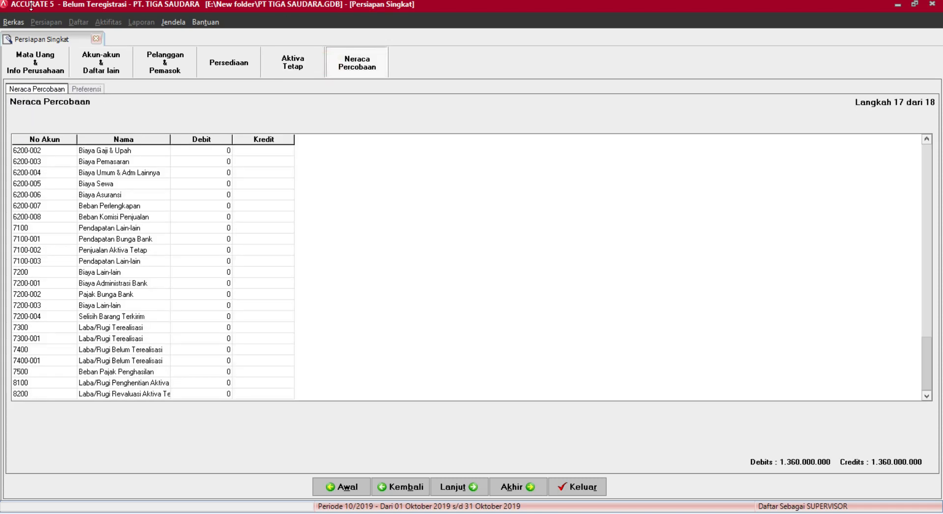
{"action": "left_click", "coordinate": [445, 485]}
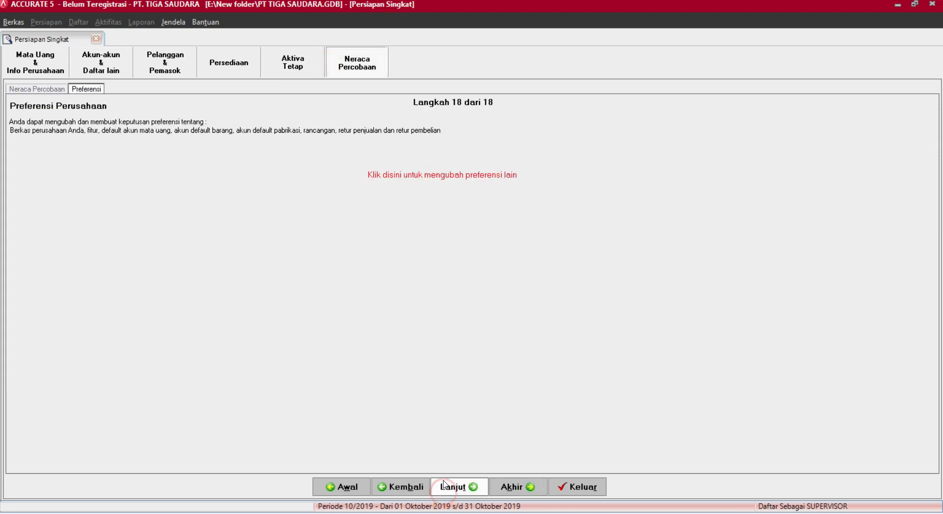
{"action": "left_click", "coordinate": [445, 485]}
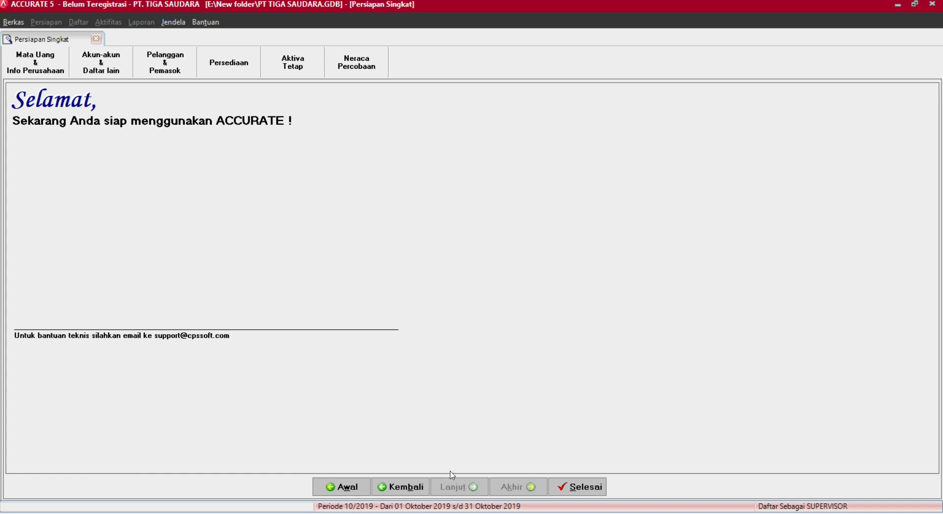
Close the setup wizard and open Aktifitas > Periodik > Proses Akhir Bulan.
{"action": "left_click", "coordinate": [575, 486]}
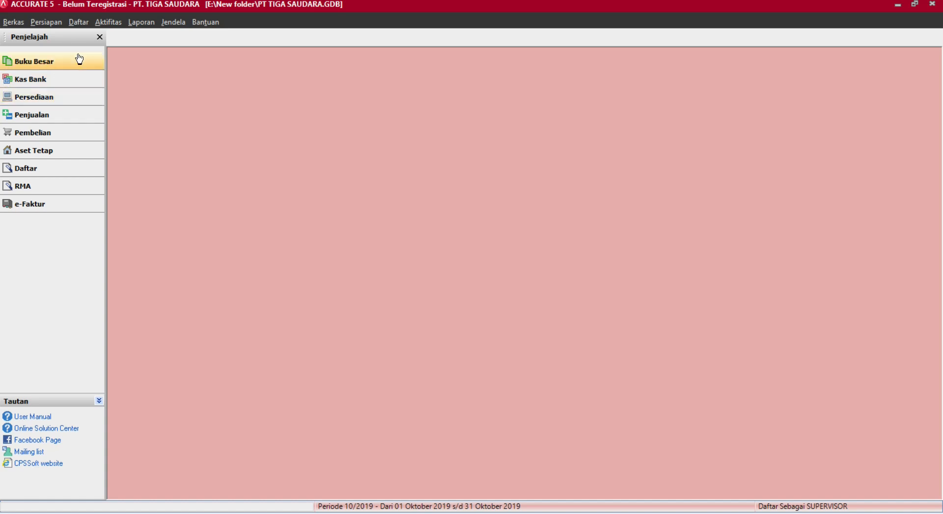
{"action": "left_click", "coordinate": [204, 22]}
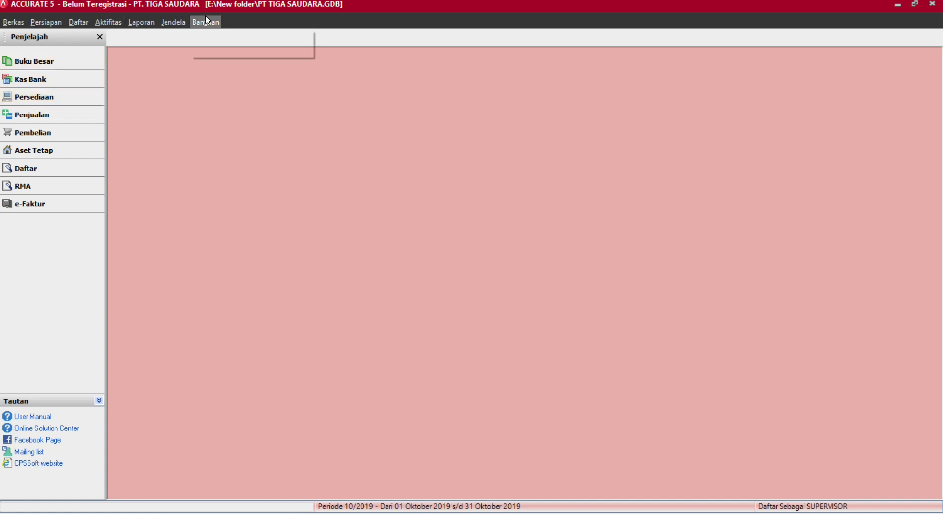
{"action": "mouse_move", "coordinate": [175, 22]}
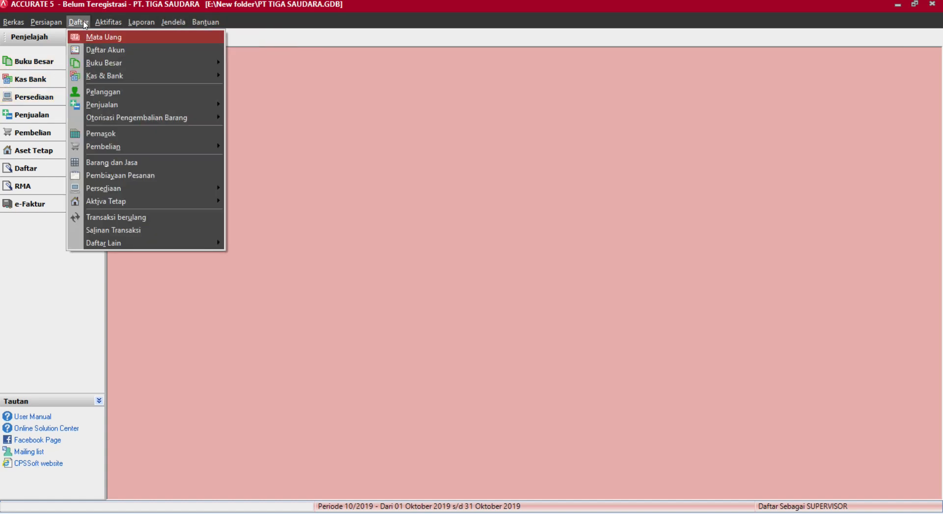
{"action": "mouse_move", "coordinate": [67, 27]}
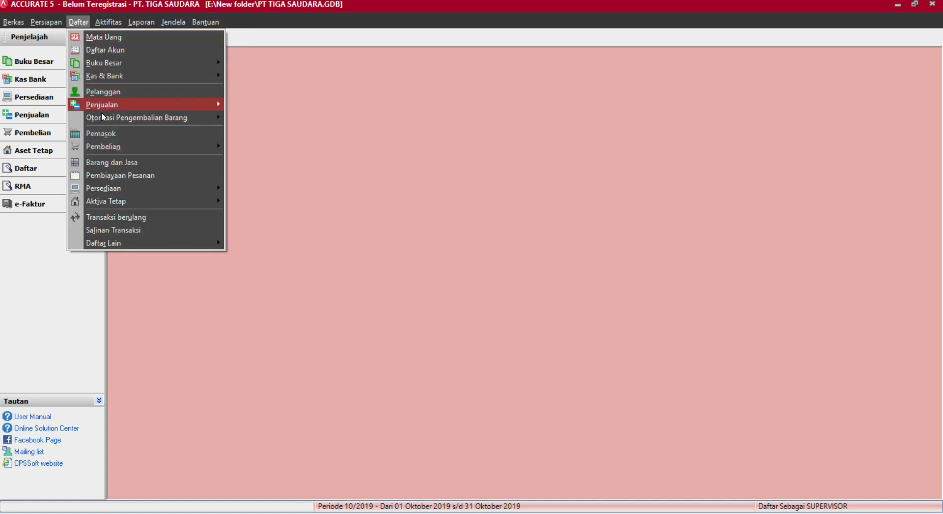
{"action": "mouse_move", "coordinate": [104, 120]}
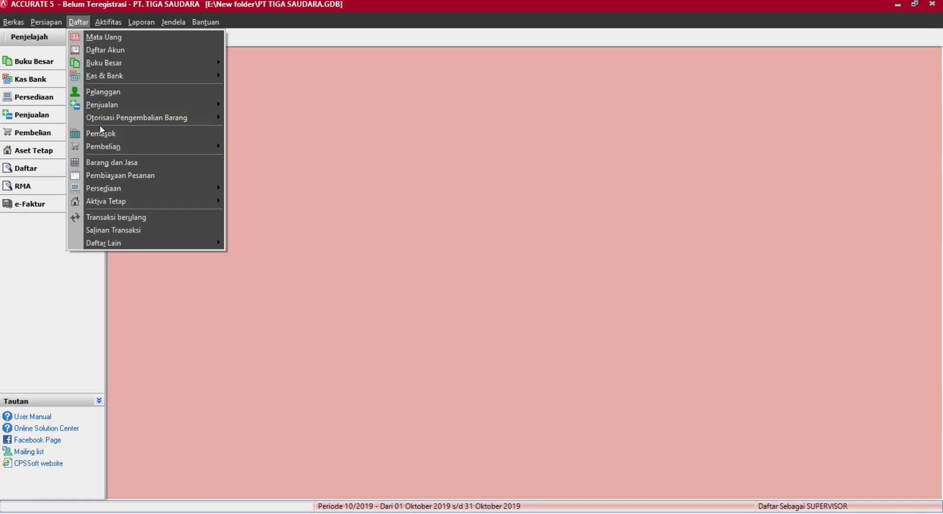
{"action": "left_click", "coordinate": [13, 21]}
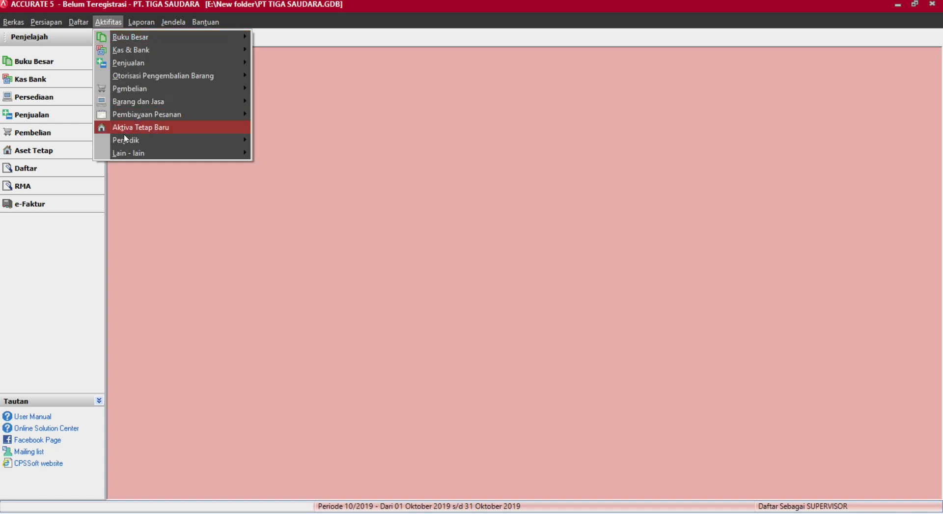
{"action": "mouse_move", "coordinate": [127, 141]}
{"action": "left_click", "coordinate": [290, 141]}
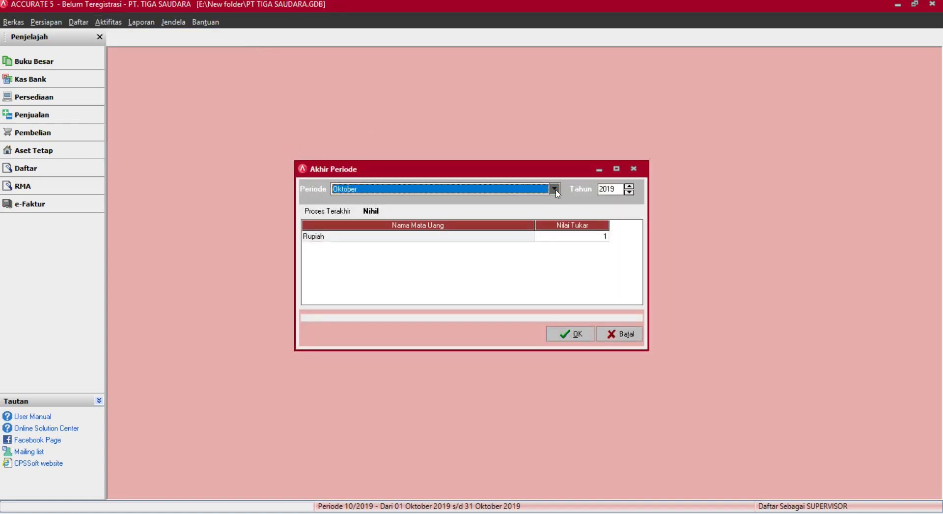
Run month-end closing for Periode Desember, Tahun 2017 and acknowledge the completion message.
{"action": "left_click", "coordinate": [555, 190]}
{"action": "left_click", "coordinate": [423, 249]}
{"action": "left_click", "coordinate": [420, 259]}
{"action": "left_click", "coordinate": [516, 188]}
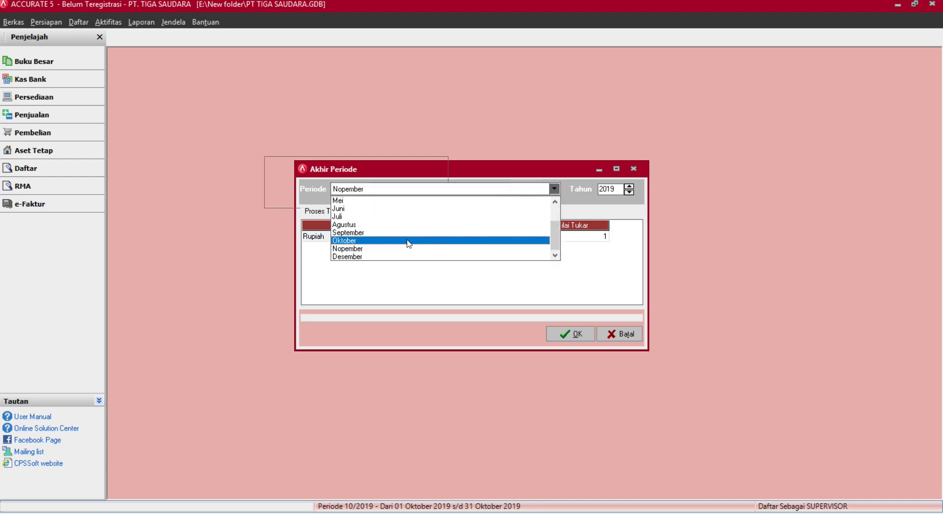
{"action": "left_click", "coordinate": [396, 253]}
{"action": "left_click", "coordinate": [629, 192]}
{"action": "left_click", "coordinate": [628, 193]}
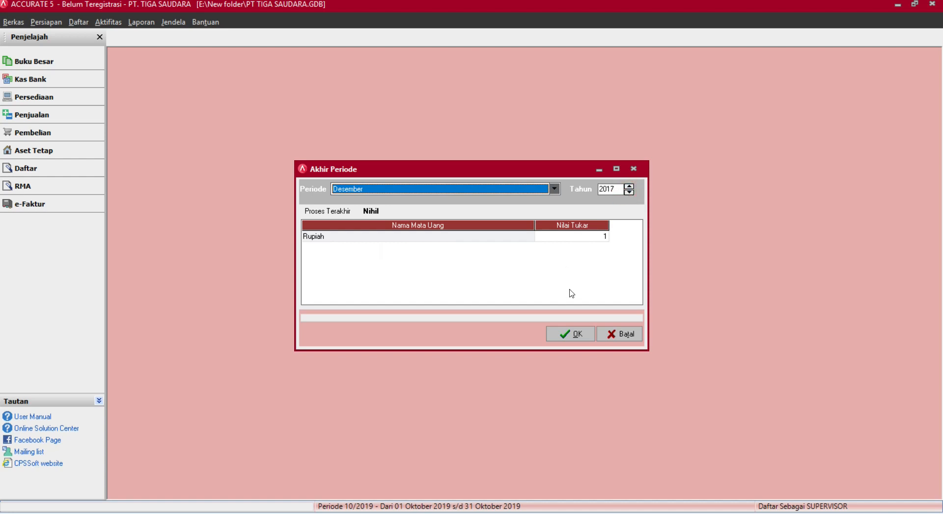
{"action": "left_click", "coordinate": [565, 333]}
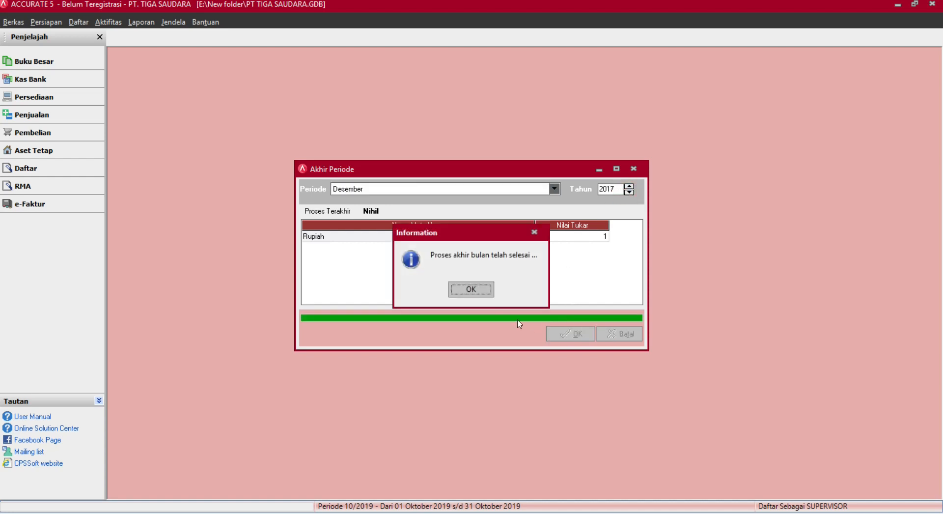
{"action": "left_click", "coordinate": [470, 289]}
Generate the Neraca (Induk Skontro) report with Tampilkan Anak ticked and look through it.
{"action": "left_click", "coordinate": [133, 22]}
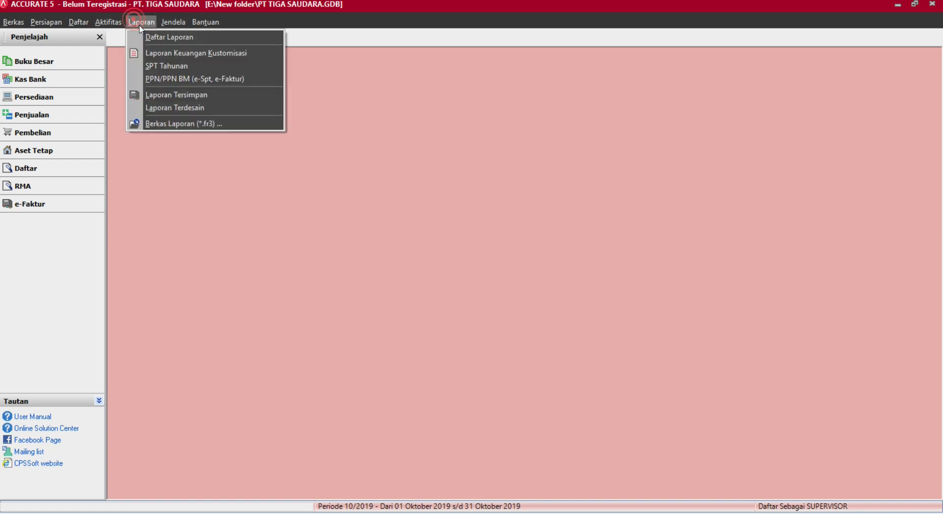
{"action": "left_click", "coordinate": [142, 37]}
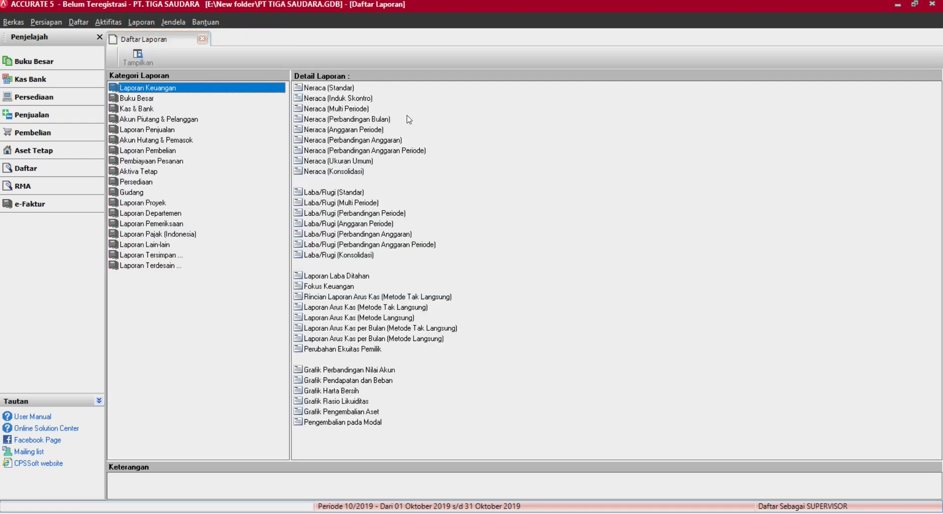
{"action": "left_click", "coordinate": [346, 98]}
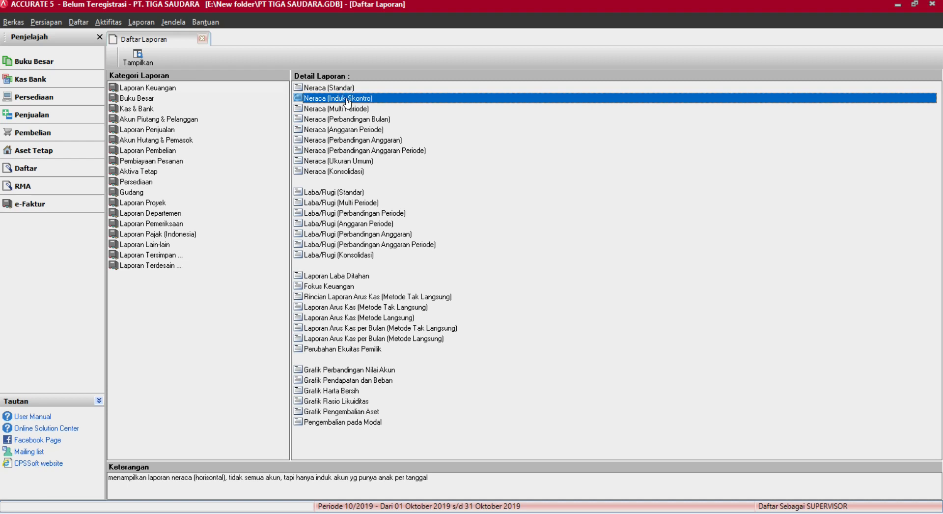
{"action": "left_click", "coordinate": [373, 251]}
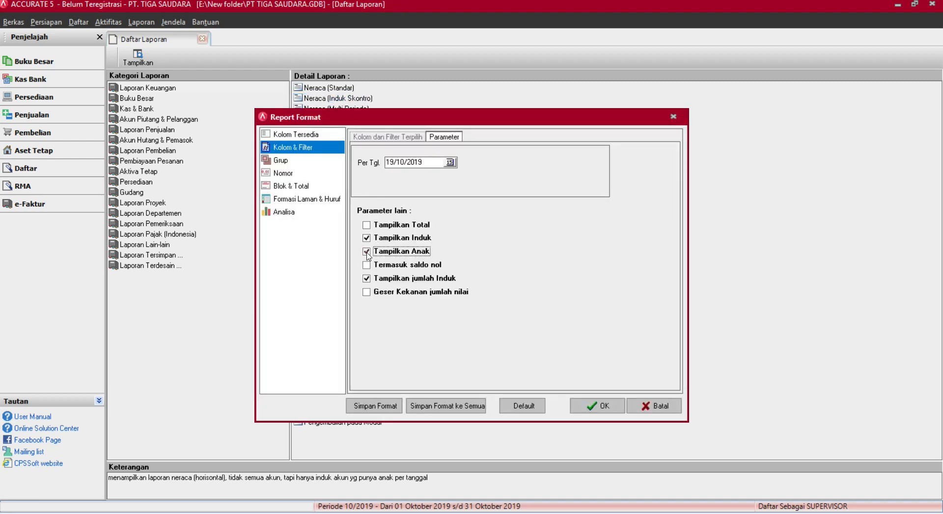
{"action": "left_click", "coordinate": [597, 406]}
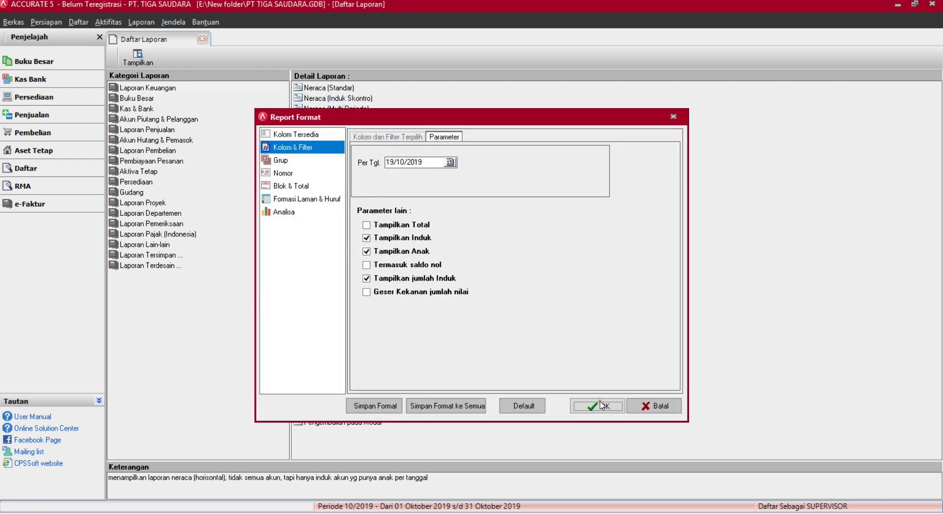
{"action": "scroll", "coordinate": [474, 192], "scroll_direction": "down", "scroll_amount": 4}
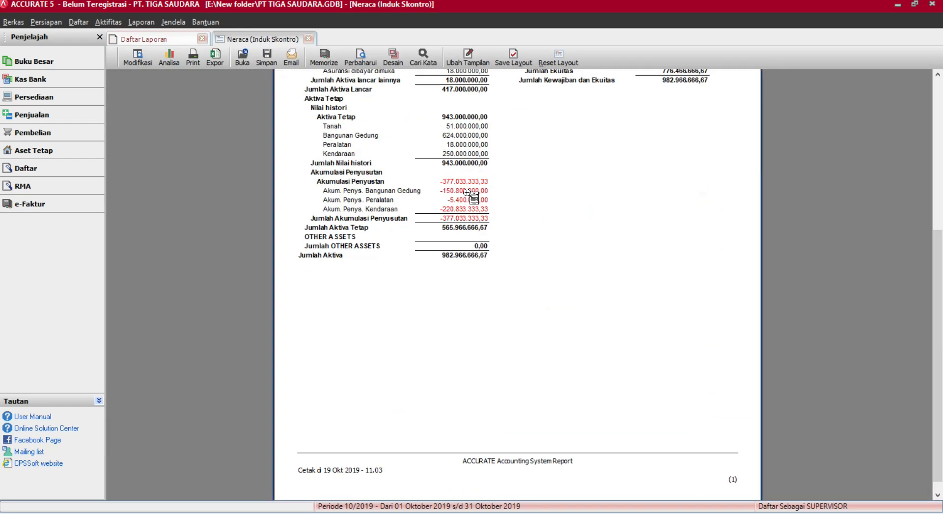
{"action": "scroll", "coordinate": [565, 211], "scroll_direction": "up", "scroll_amount": 3}
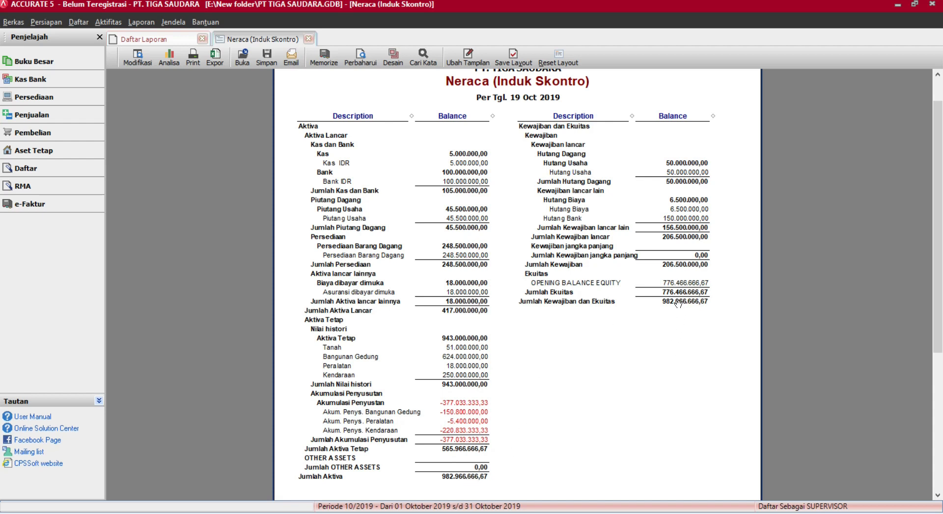
{"action": "scroll", "coordinate": [653, 319], "scroll_direction": "up", "scroll_amount": 1}
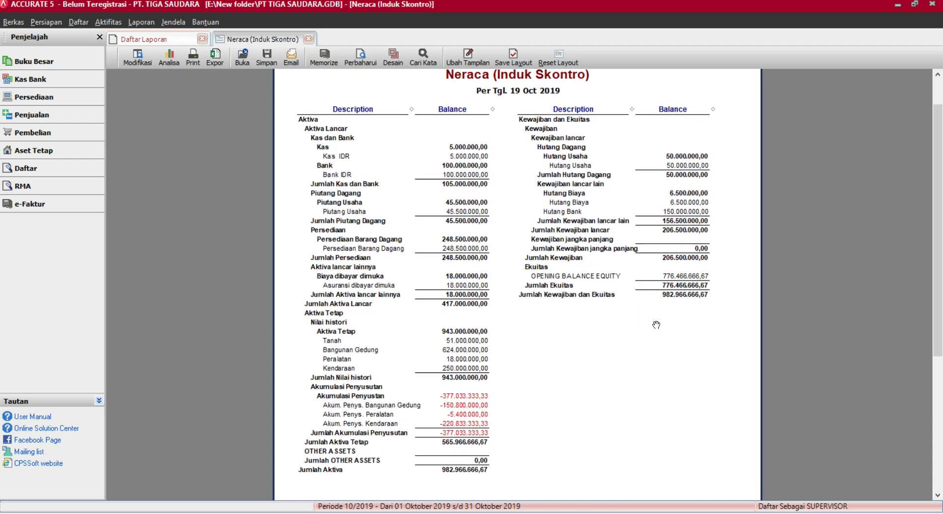
{"action": "scroll", "coordinate": [653, 324], "scroll_direction": "down", "scroll_amount": 1}
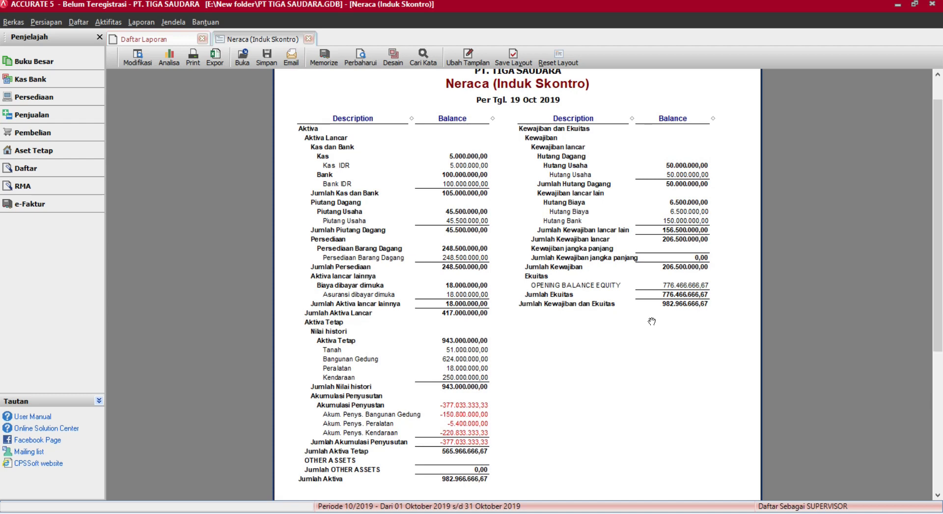
{"action": "scroll", "coordinate": [652, 322], "scroll_direction": "up", "scroll_amount": 1}
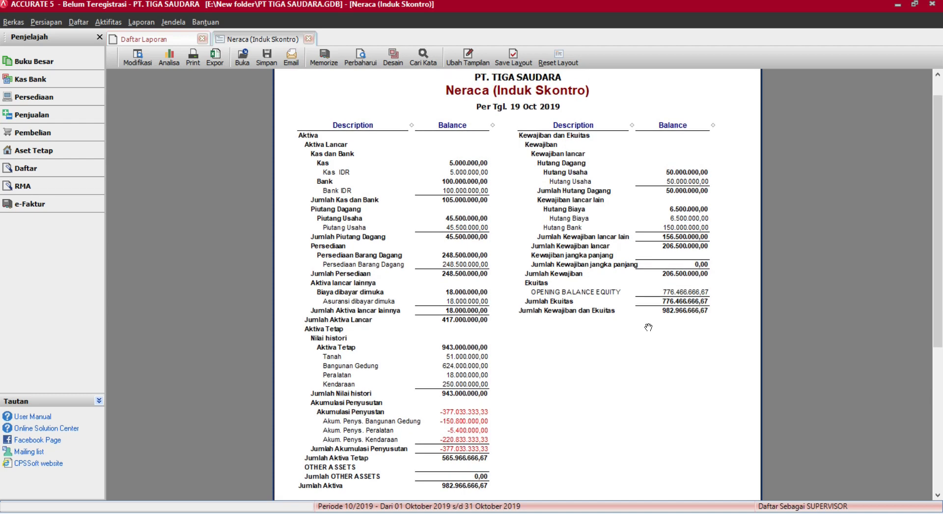
{"action": "left_click_drag", "start_coordinate": [648, 327], "coordinate": [648, 328]}
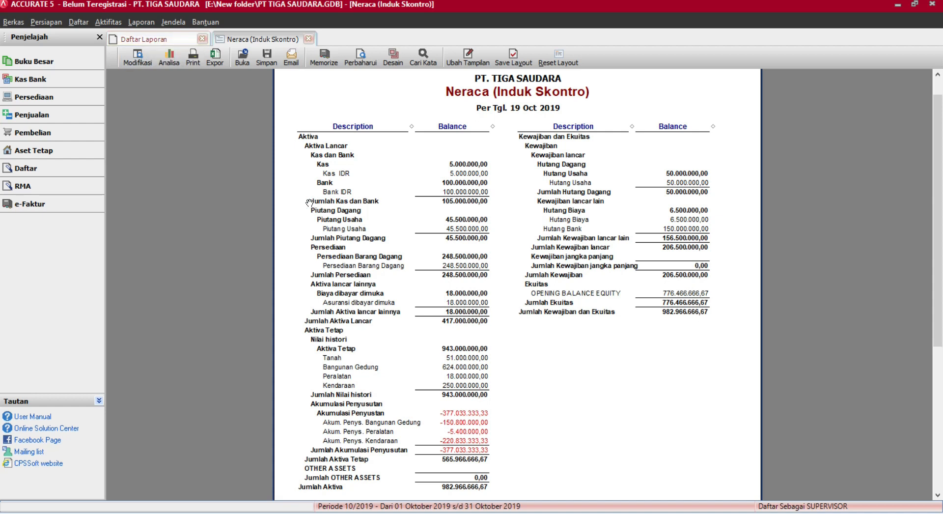
List sales invoices from Daftar > Penjualan > Faktur Penjualan with Hanya yg Blm Lunas and Filter Tanggal unticked.
{"action": "left_click", "coordinate": [74, 22]}
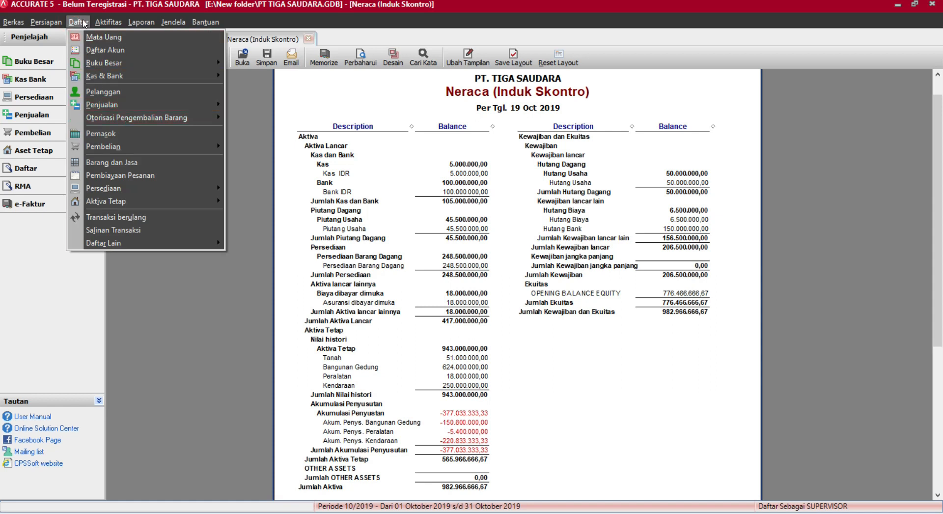
{"action": "mouse_move", "coordinate": [96, 106]}
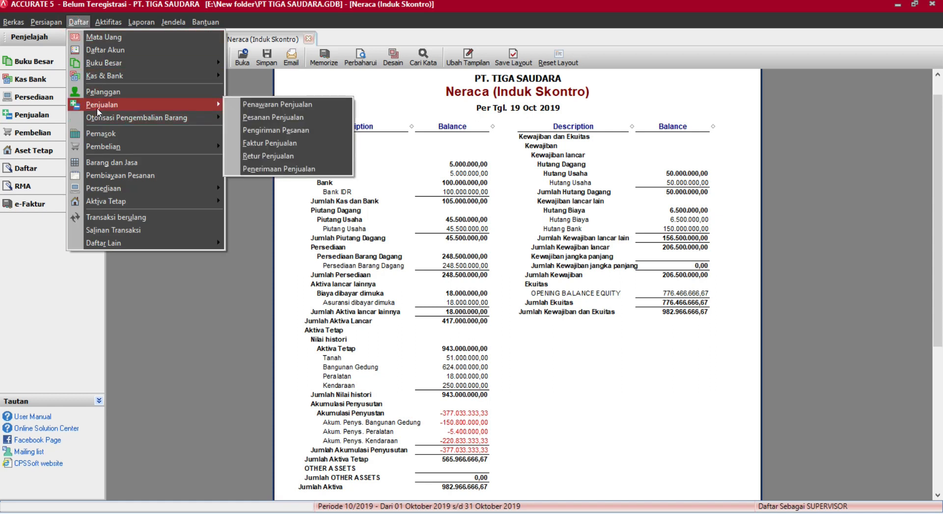
{"action": "left_click", "coordinate": [264, 143]}
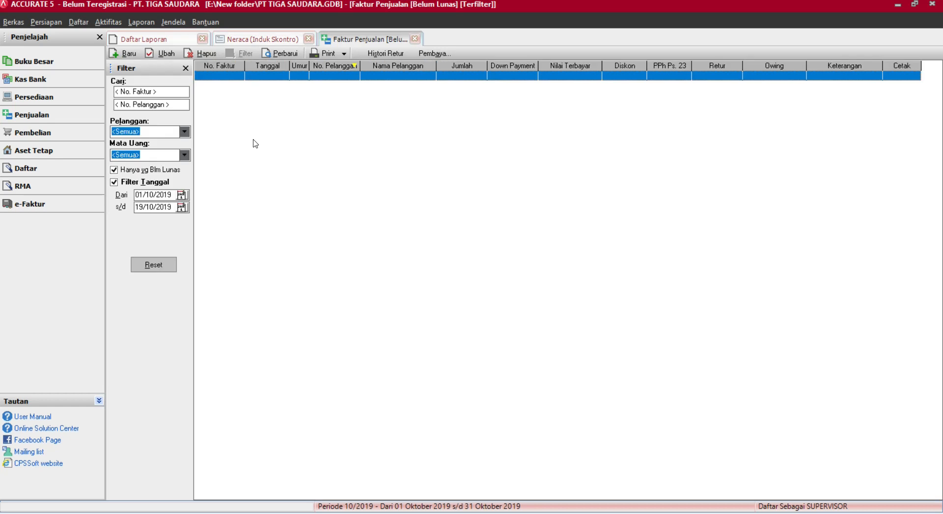
{"action": "left_click", "coordinate": [118, 170]}
{"action": "left_click", "coordinate": [116, 182]}
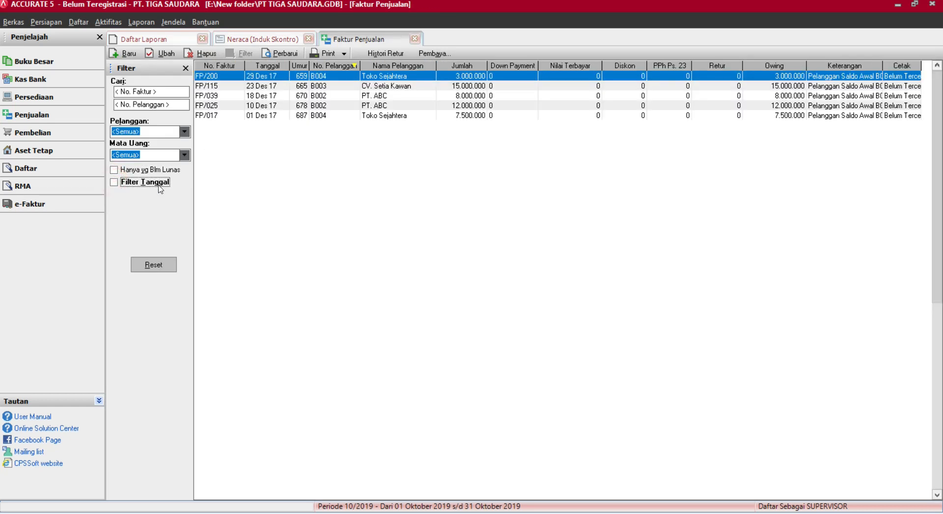
Review sales invoice FP/115, then close its tab.
{"action": "double_click", "coordinate": [404, 86]}
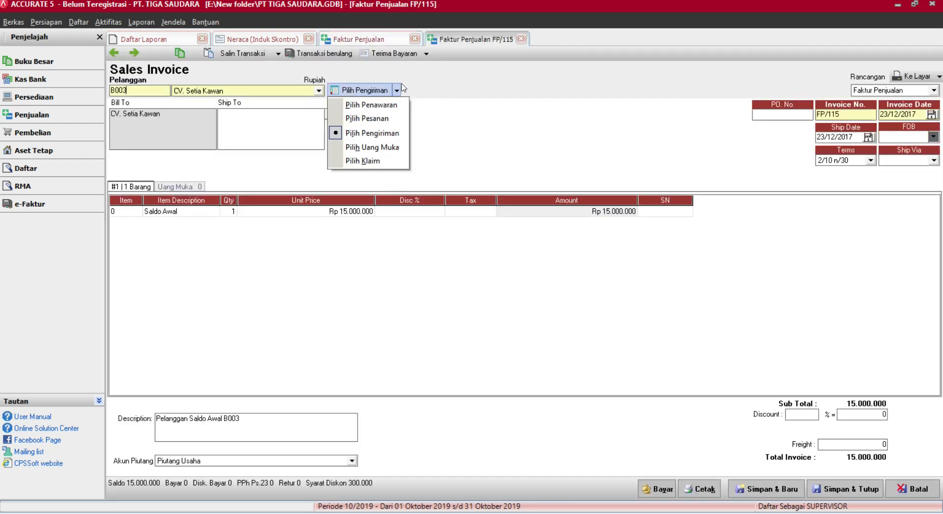
{"action": "left_click", "coordinate": [463, 93]}
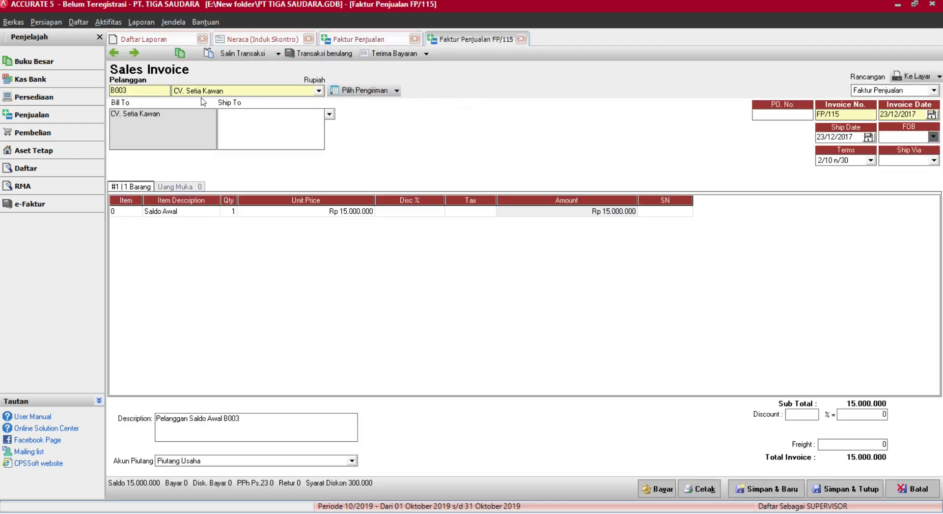
{"action": "left_click", "coordinate": [523, 39]}
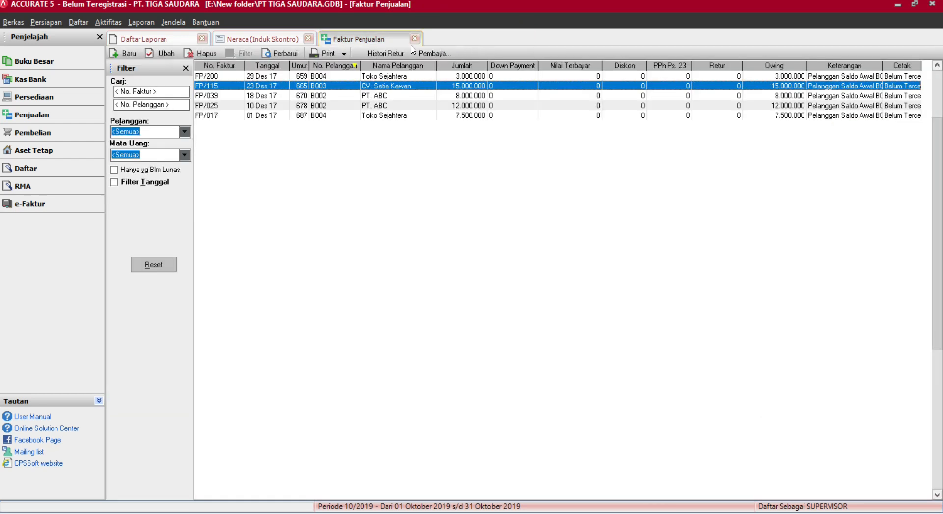